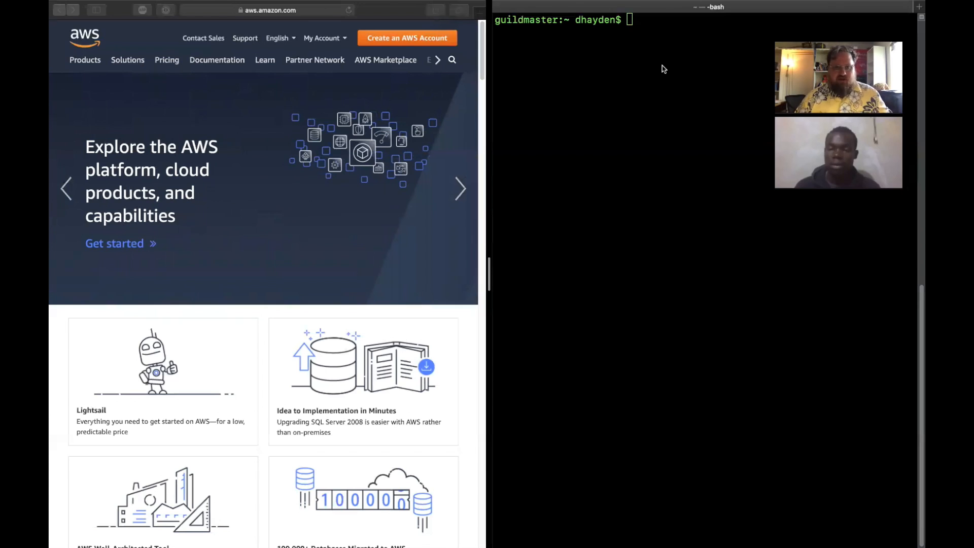
- Sign in to the AWS Management Console with a different account and widen the browser pane beside the terminal
click(340, 40)
click(340, 39)
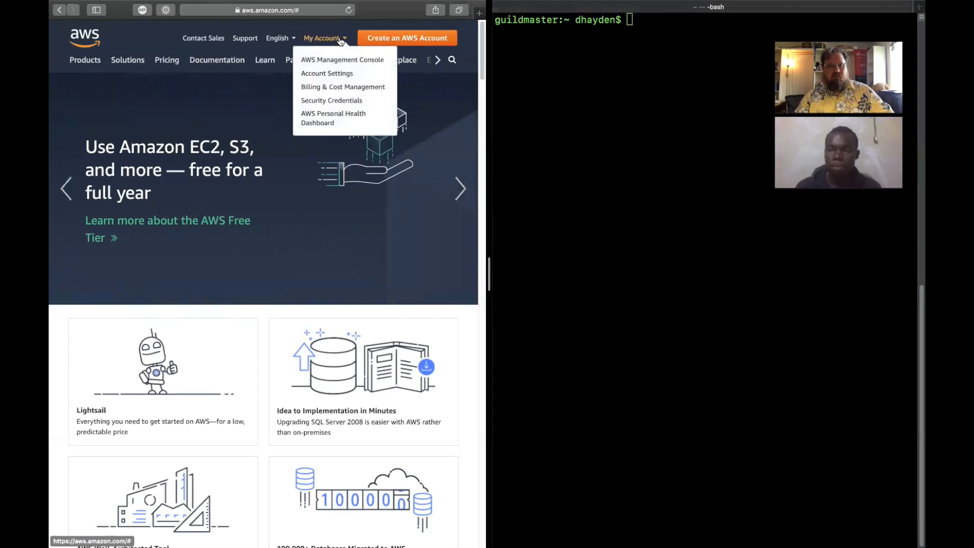
click(341, 61)
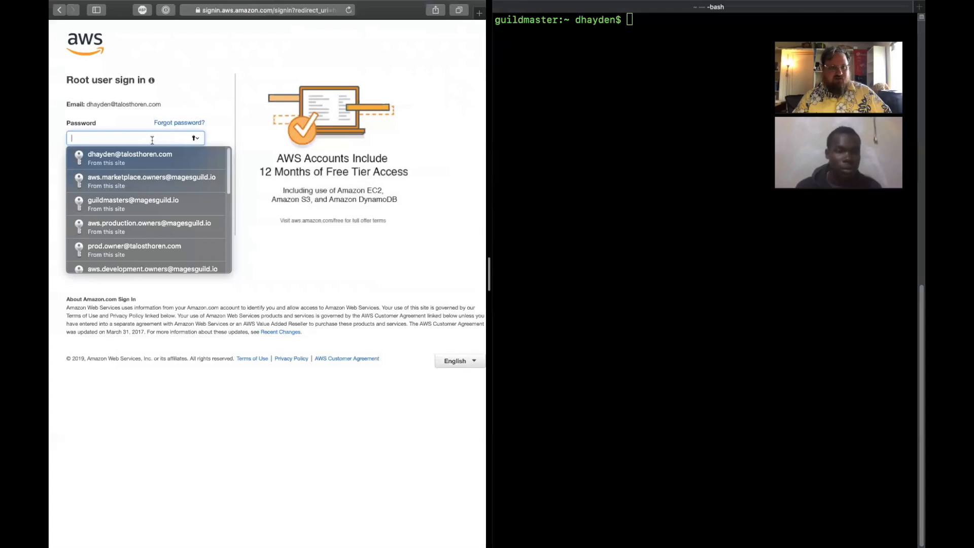
click(191, 70)
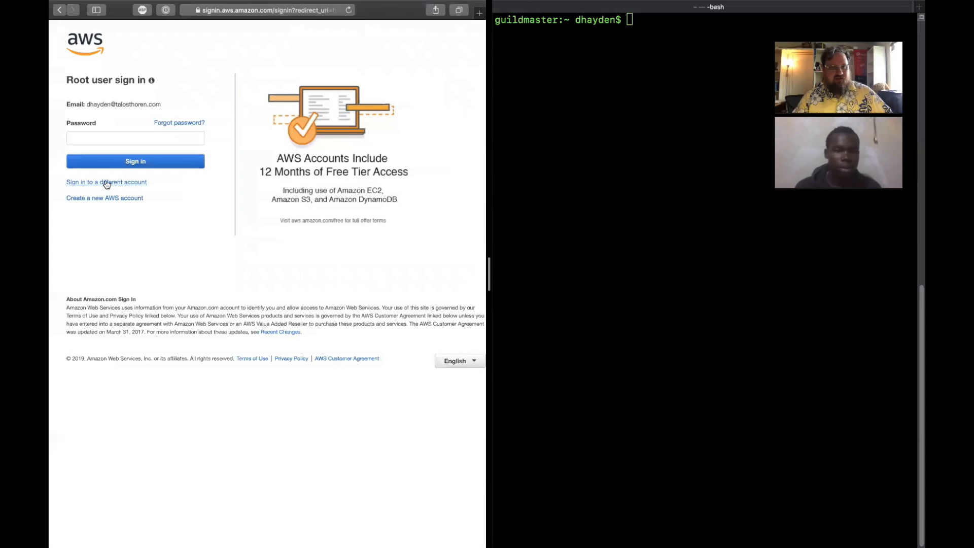
click(104, 182)
click(144, 158)
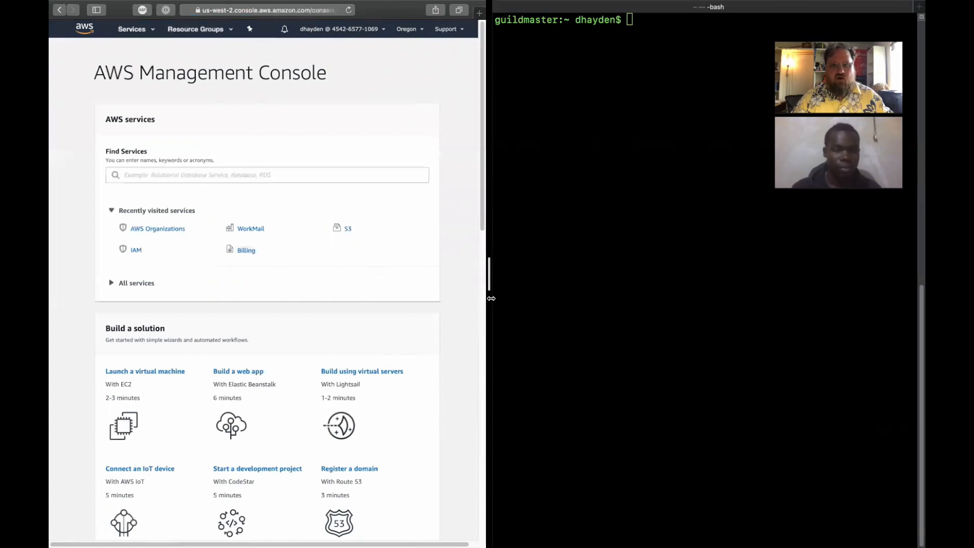
drag(492, 298, 724, 305)
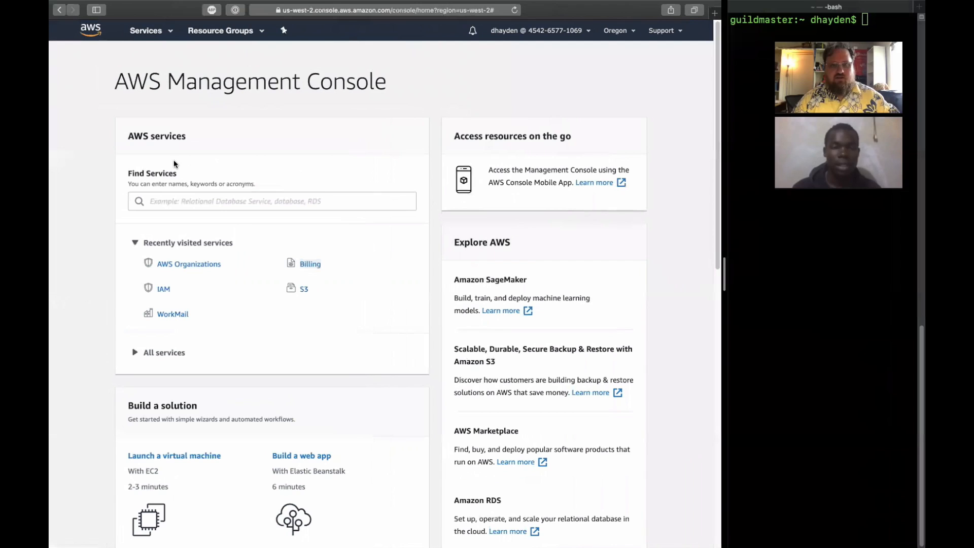
- Browse the full list of AWS services by category, from Compute through Customer Engagement
click(146, 32)
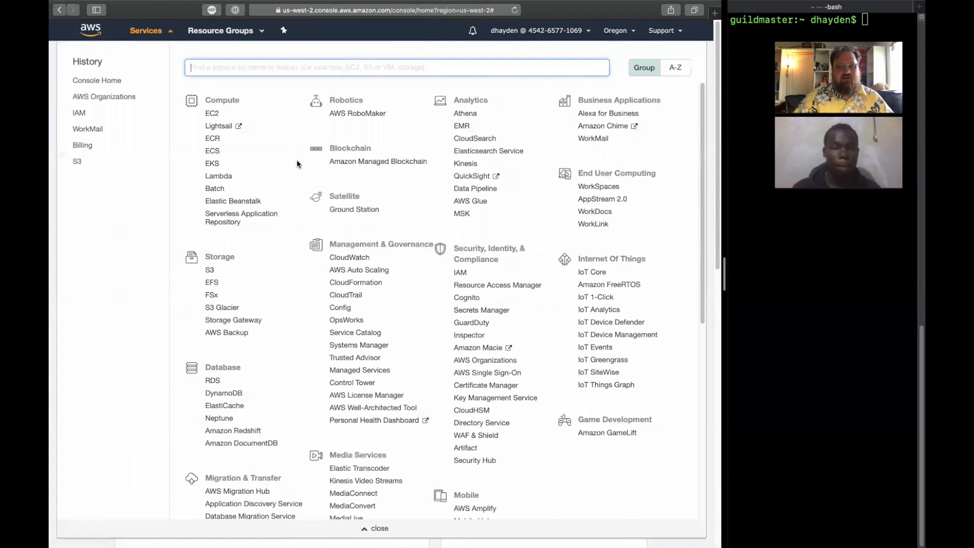
scroll(298, 164, down, 5)
scroll(297, 164, down, 5)
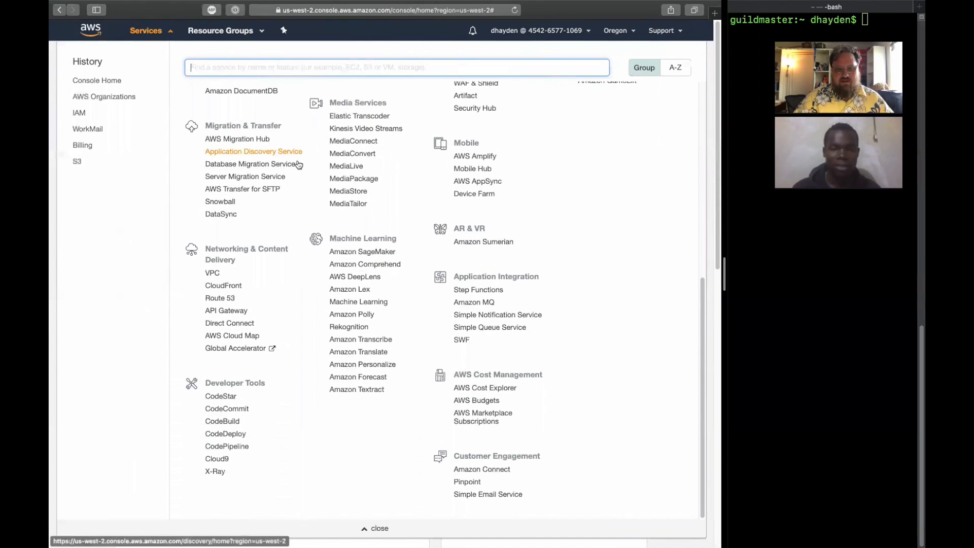
scroll(297, 164, up, 2)
scroll(297, 164, up, 1)
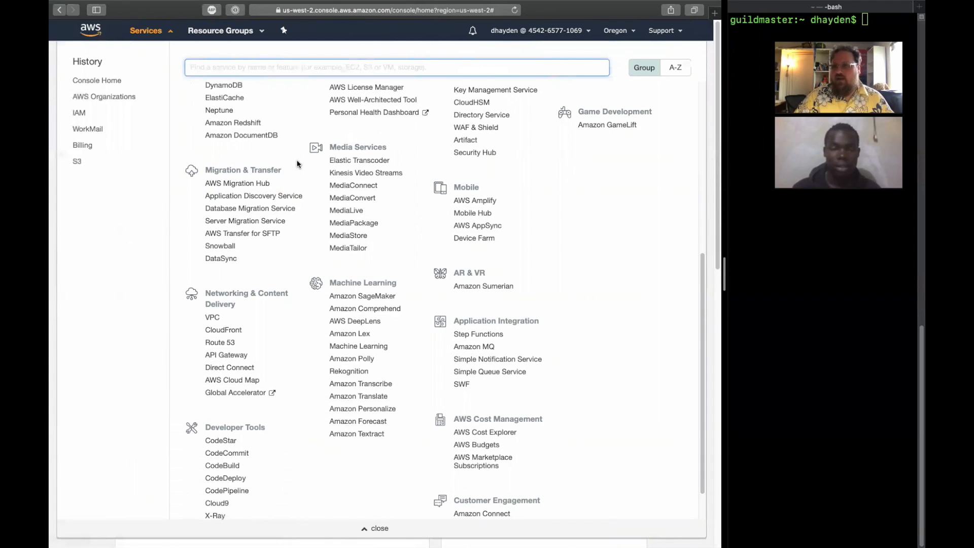
scroll(297, 164, up, 8)
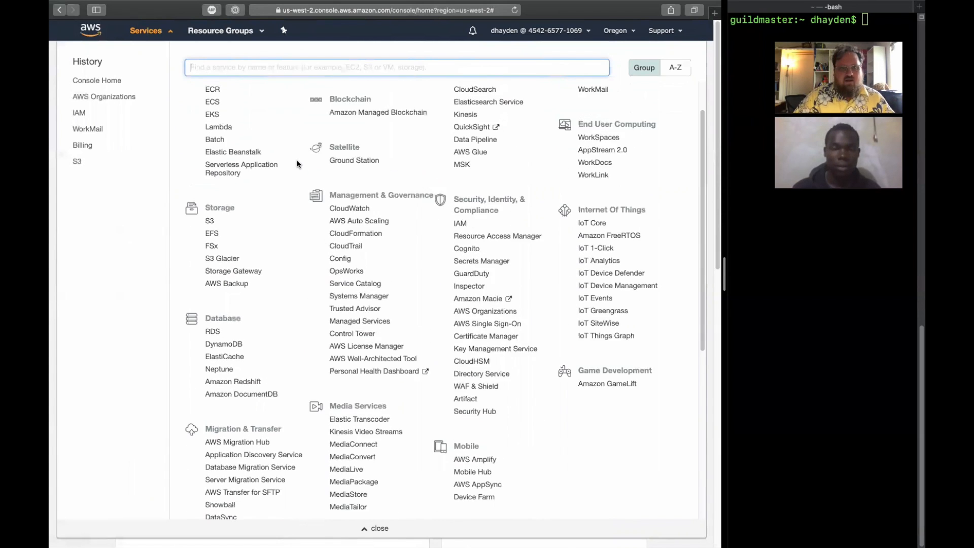
scroll(298, 164, up, 1)
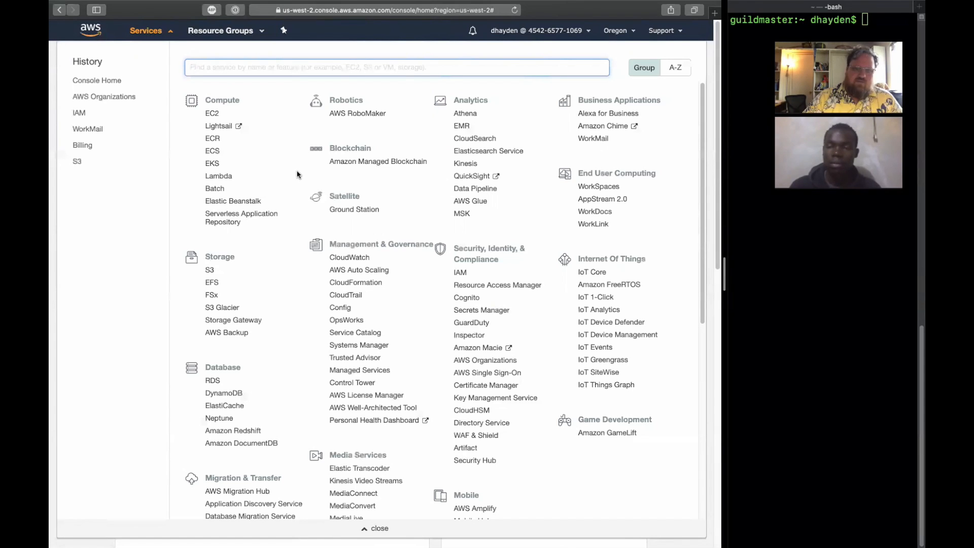
scroll(297, 175, down, 1)
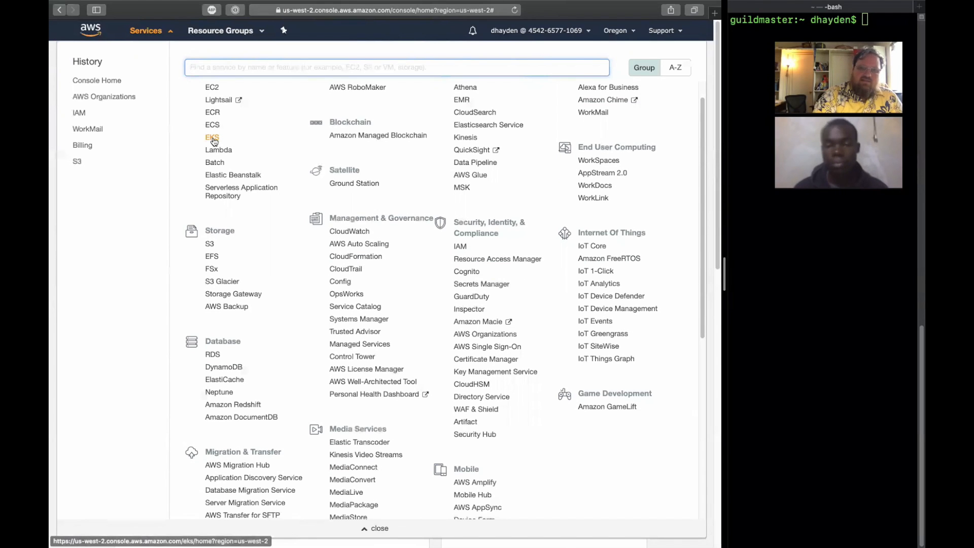
scroll(214, 141, down, 1)
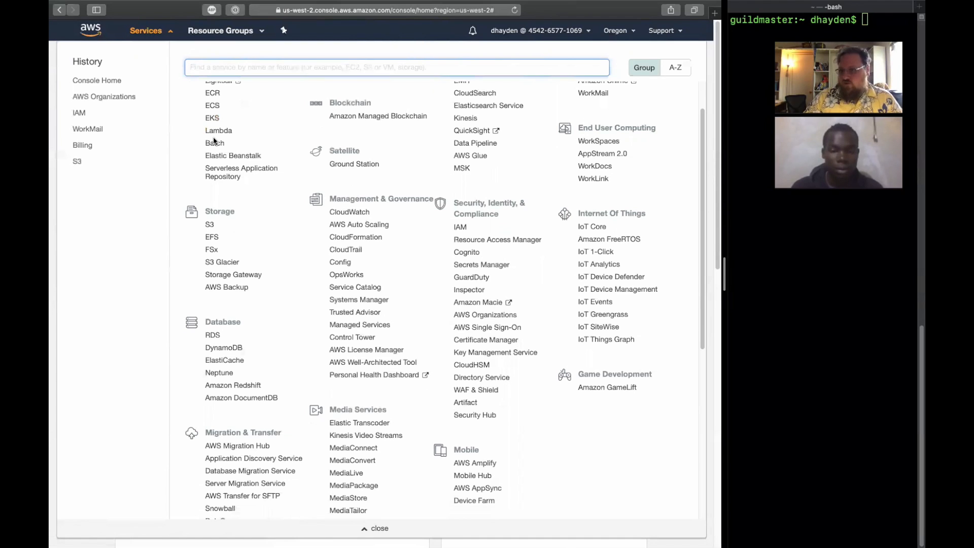
scroll(265, 139, down, 8)
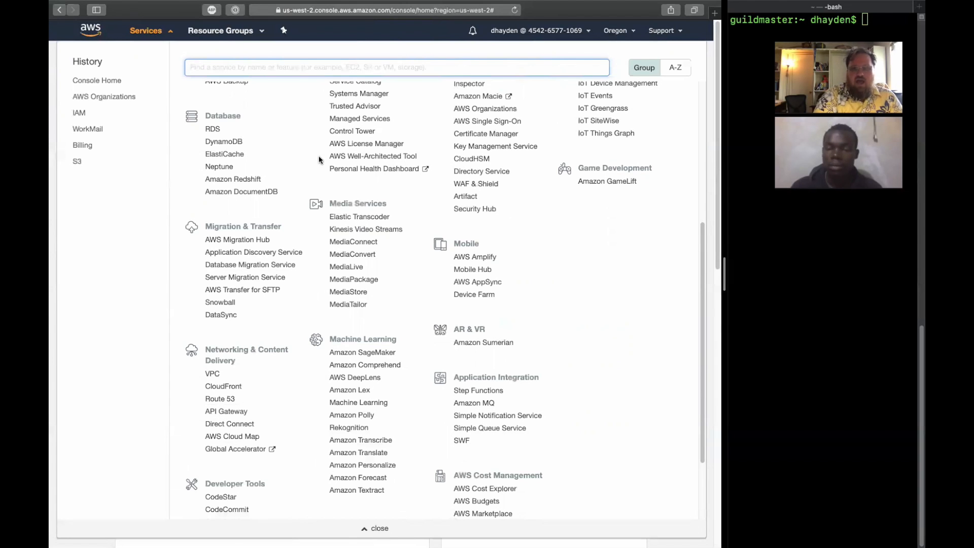
scroll(472, 241, down, 4)
scroll(472, 242, up, 13)
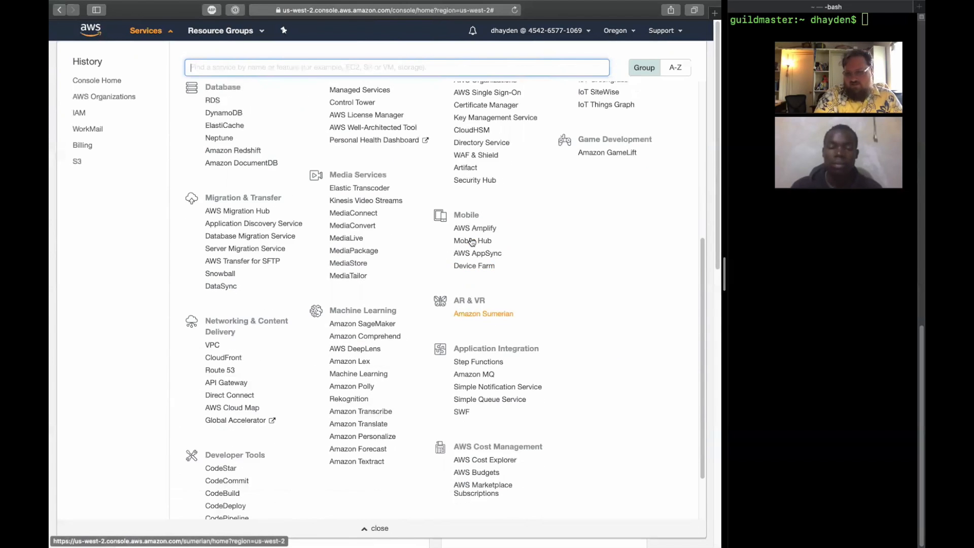
scroll(472, 242, up, 2)
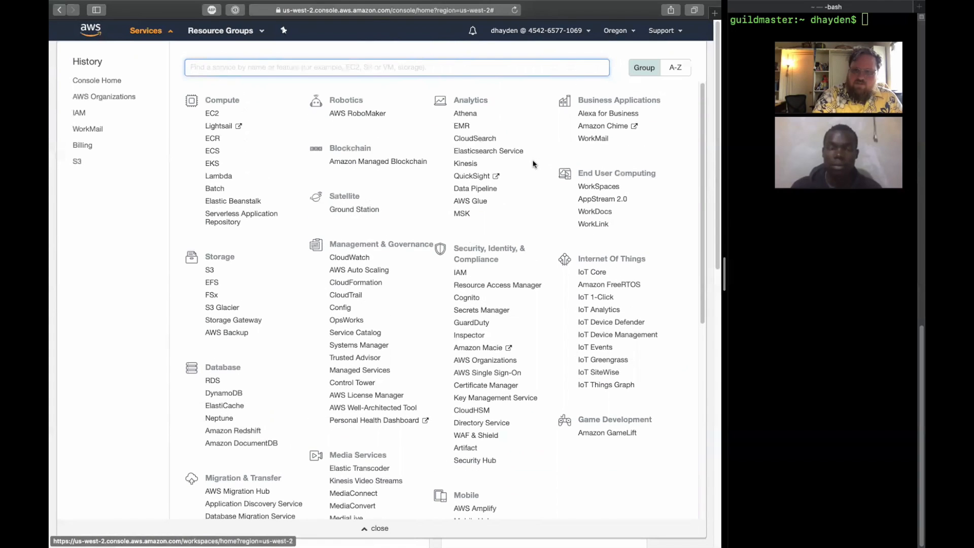
- Open WorkMail, check the magesguild organization's default mail domain and view the details of its last listed user
click(592, 139)
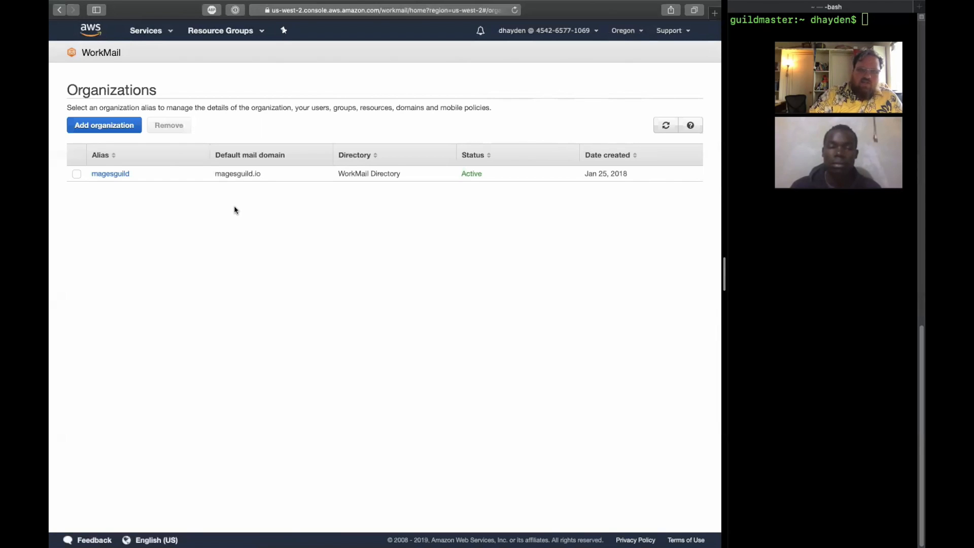
click(61, 11)
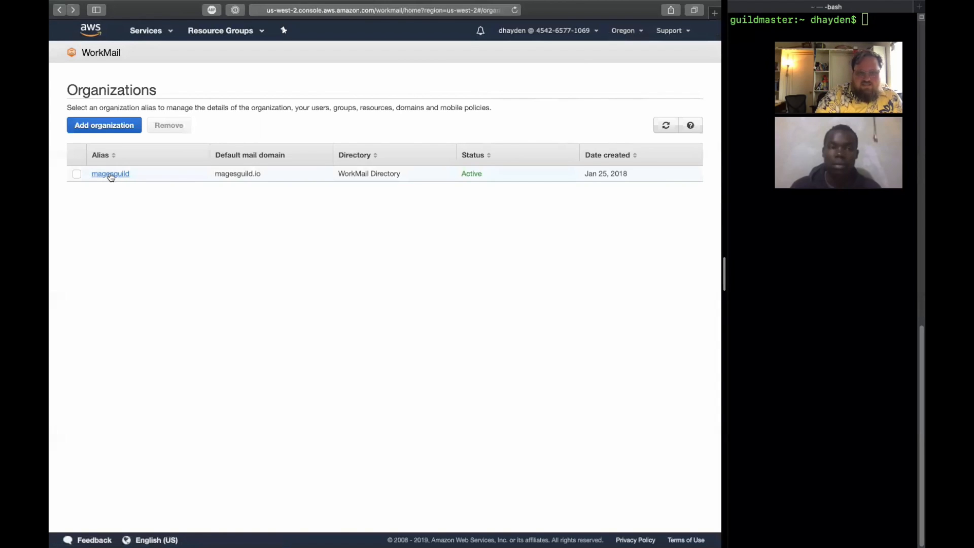
drag(216, 174, 263, 173)
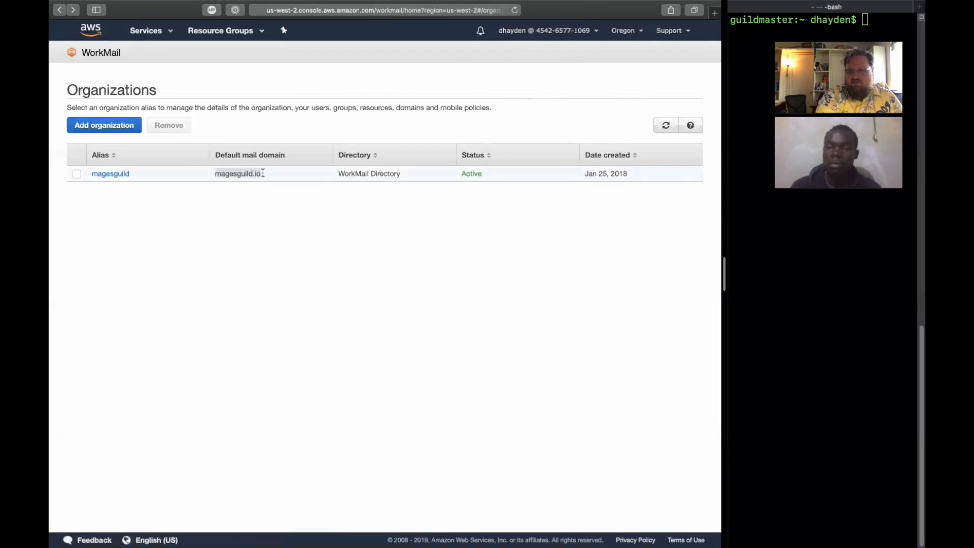
drag(213, 174, 264, 176)
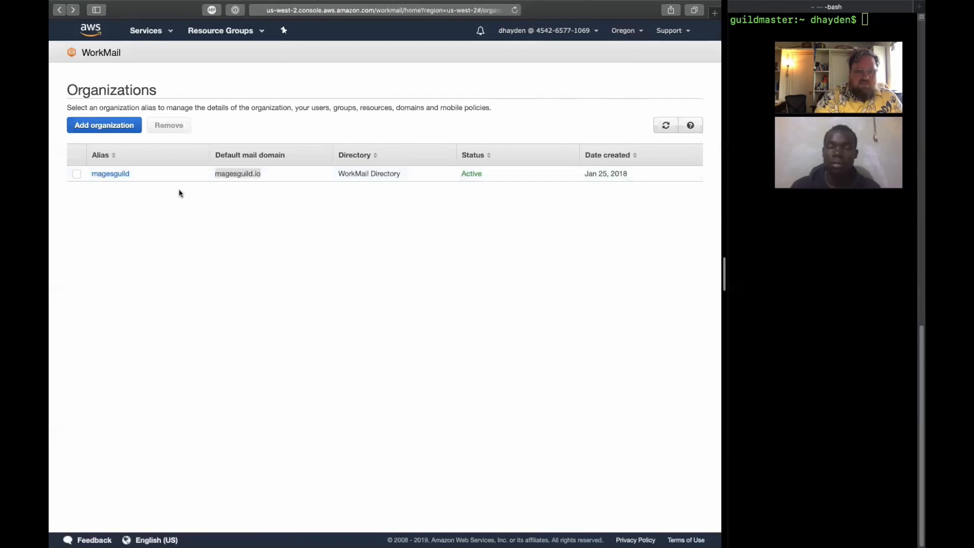
click(112, 174)
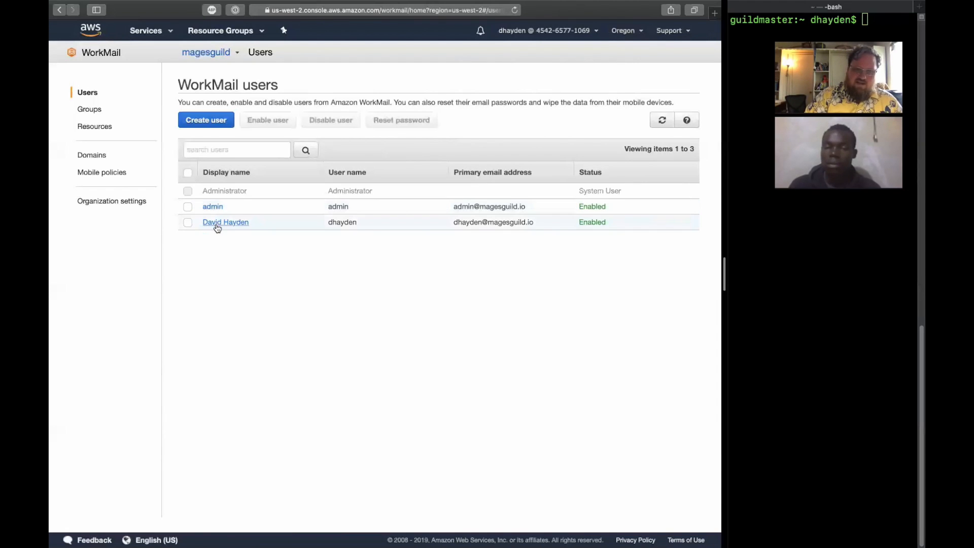
click(242, 223)
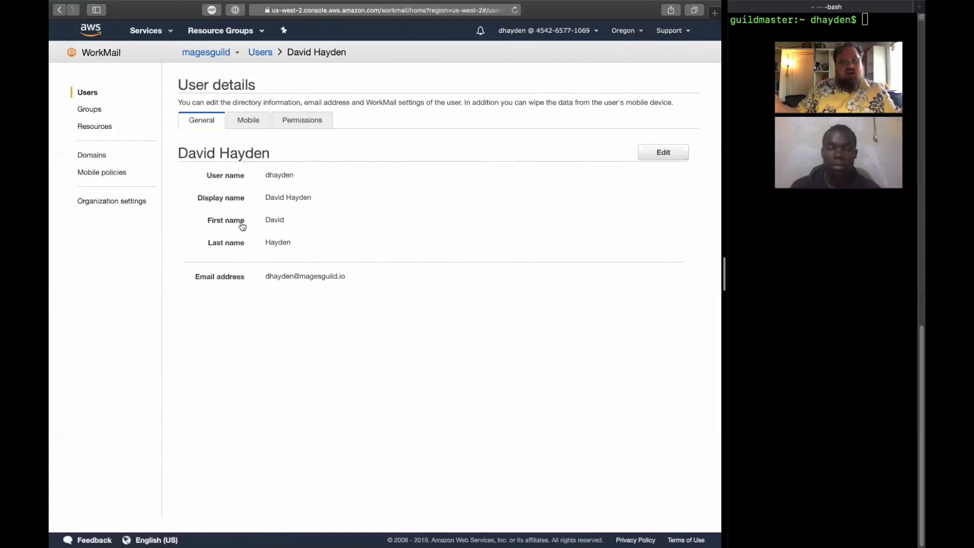
- Find the Route 53 service and examine its hosted zones, registered domains and the NS record set of magesguild.io
click(145, 31)
text(route53)
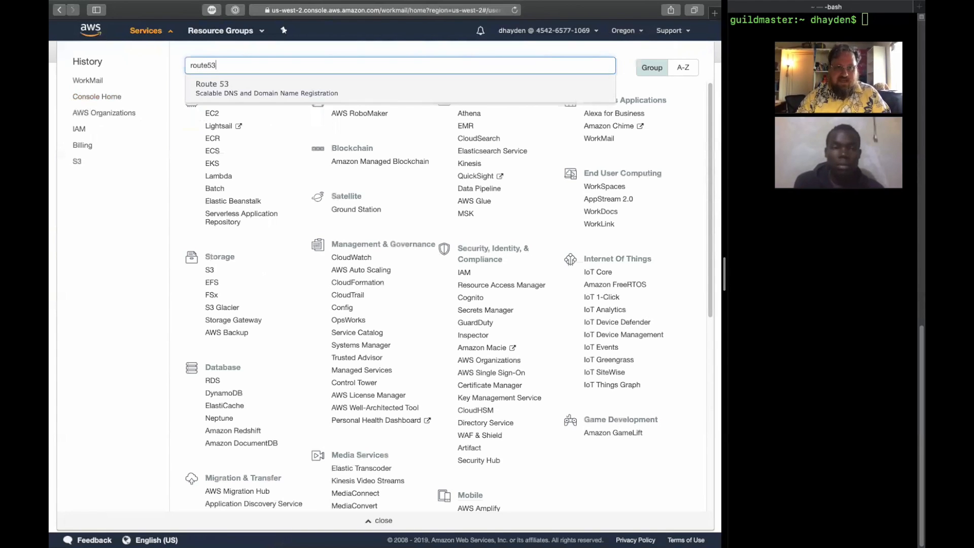
key(Return)
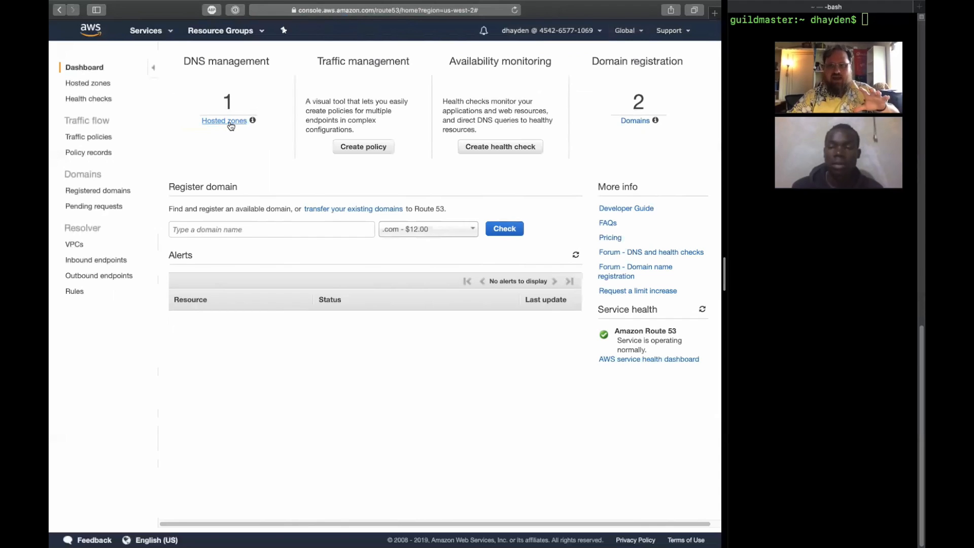
click(230, 122)
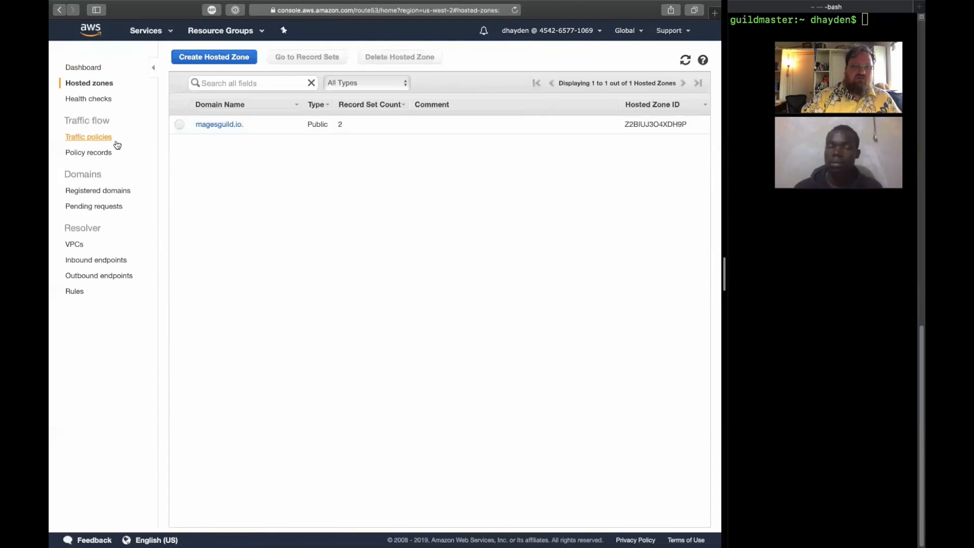
click(109, 193)
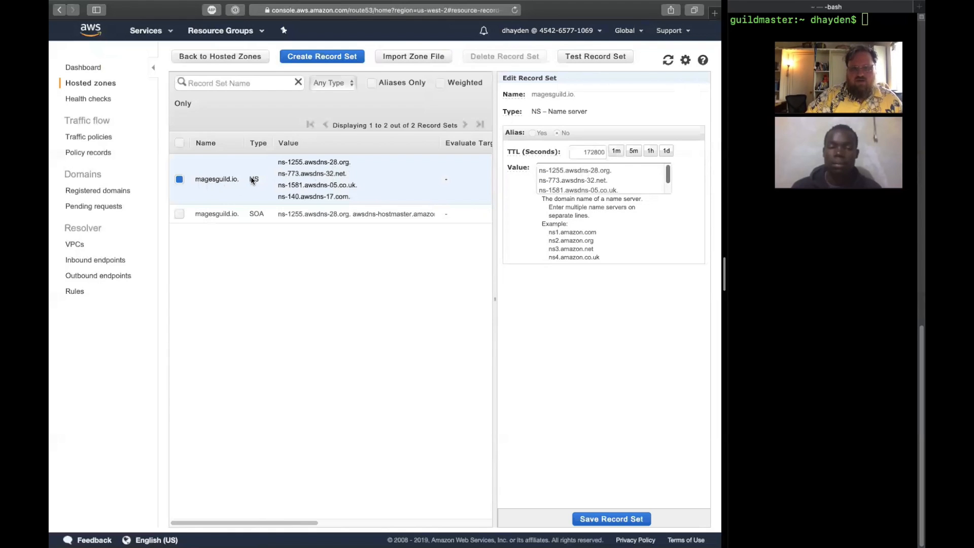
- Switch to the terminal, enlarge its pane and run dig --help to see the command's usage
click(829, 271)
drag(732, 263, 434, 261)
text(dig)
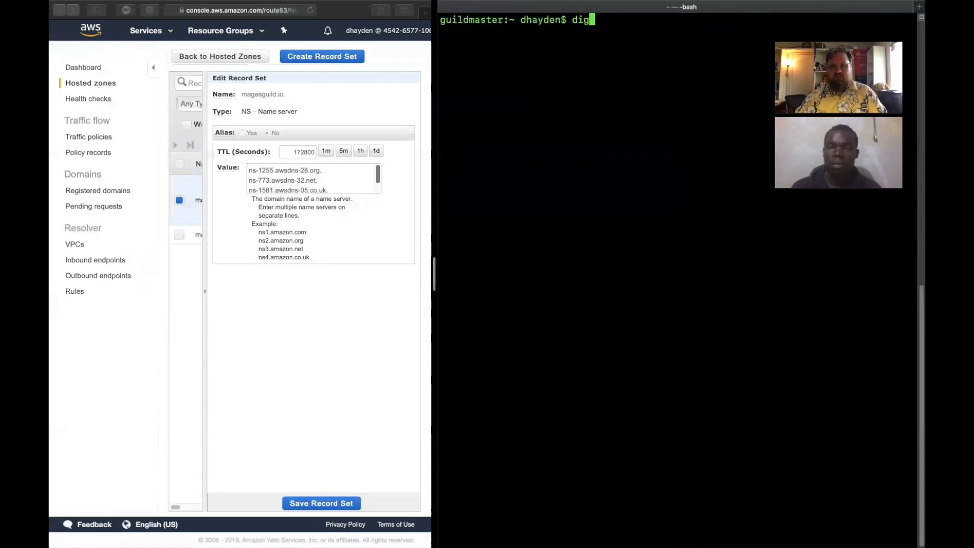
text( --help)
key(Return)
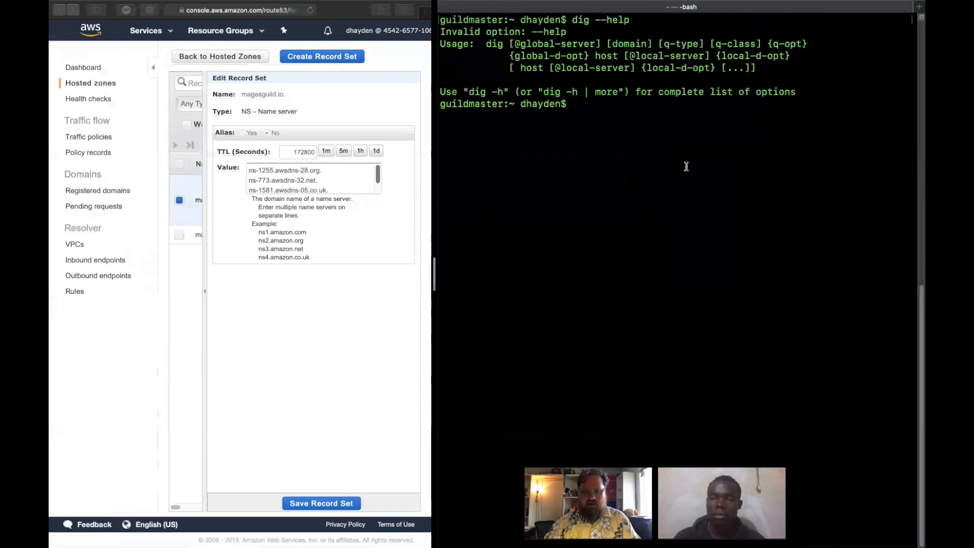
- Query the domain's name servers with the command dig NS magesguild.io
text(dig)
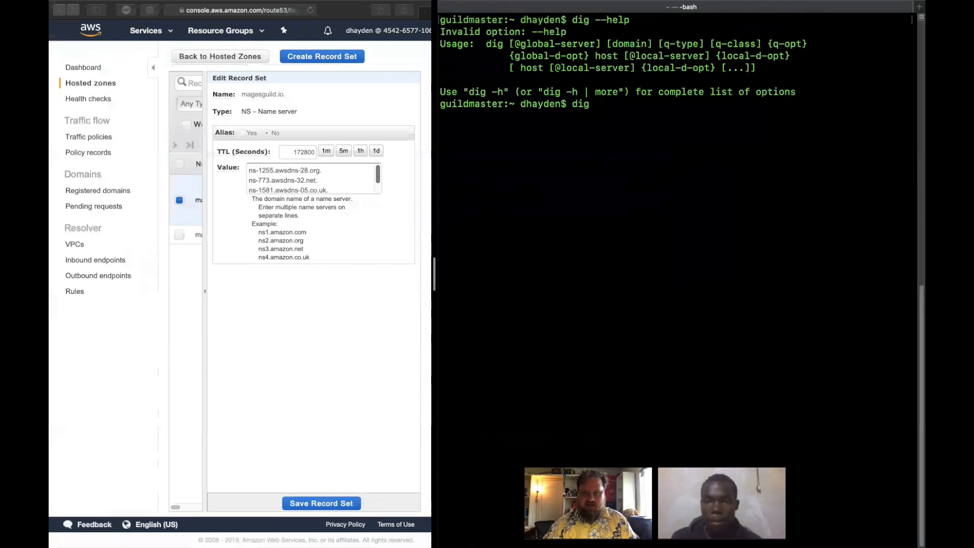
text(ns)
key(BackSpace)
key(BackSpace)
key(BackSpace)
text(NS )
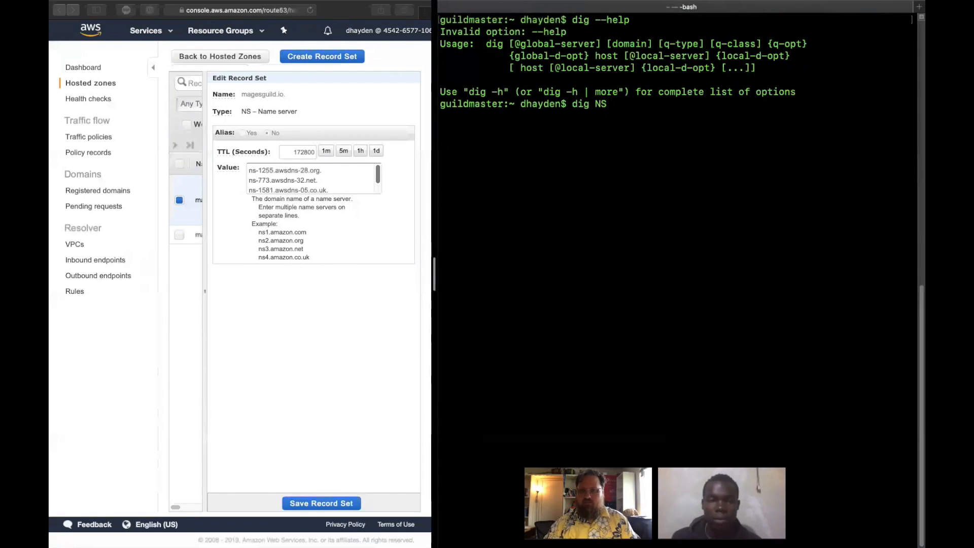
text(mages)
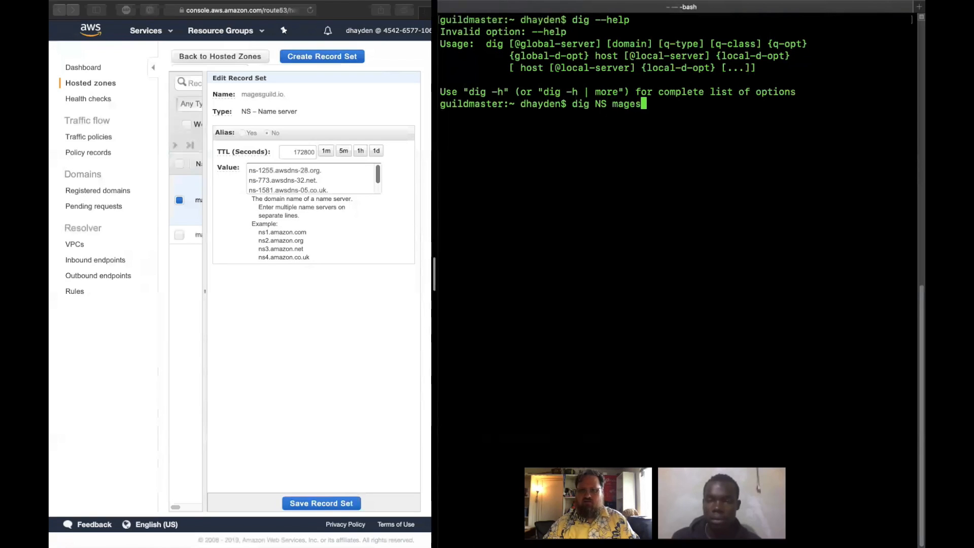
text(guild.io)
key(Return)
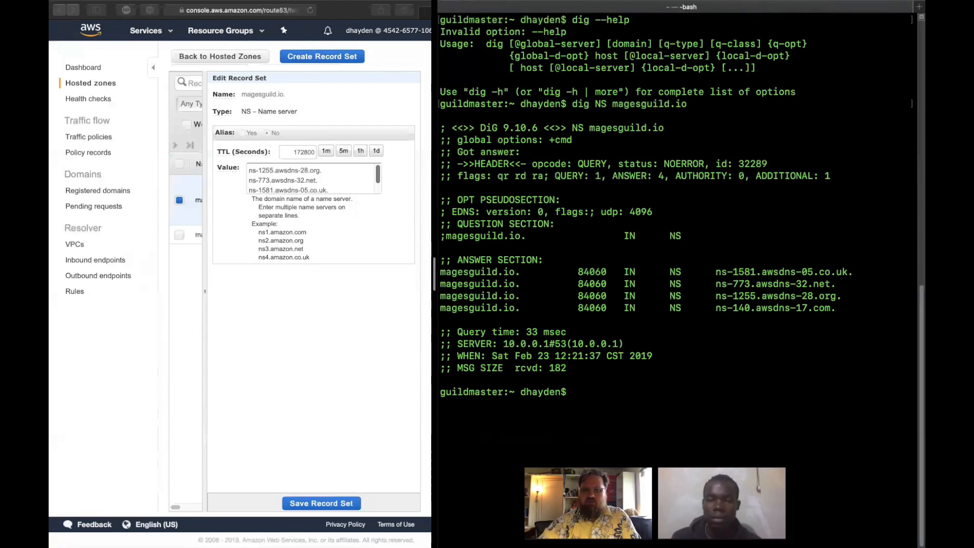
- Compare the name servers in the hosted zone's NS record with those in the dig answer section
click(266, 167)
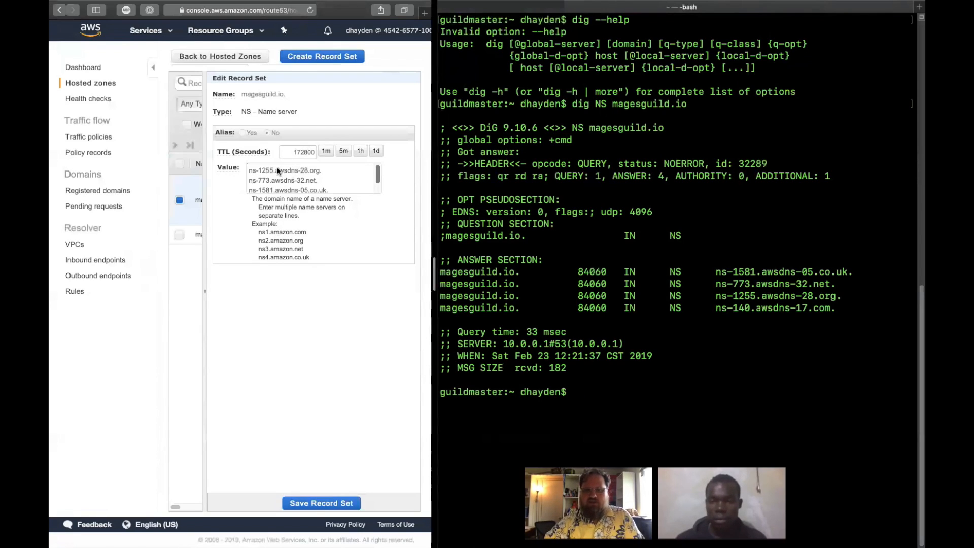
drag(266, 168, 323, 189)
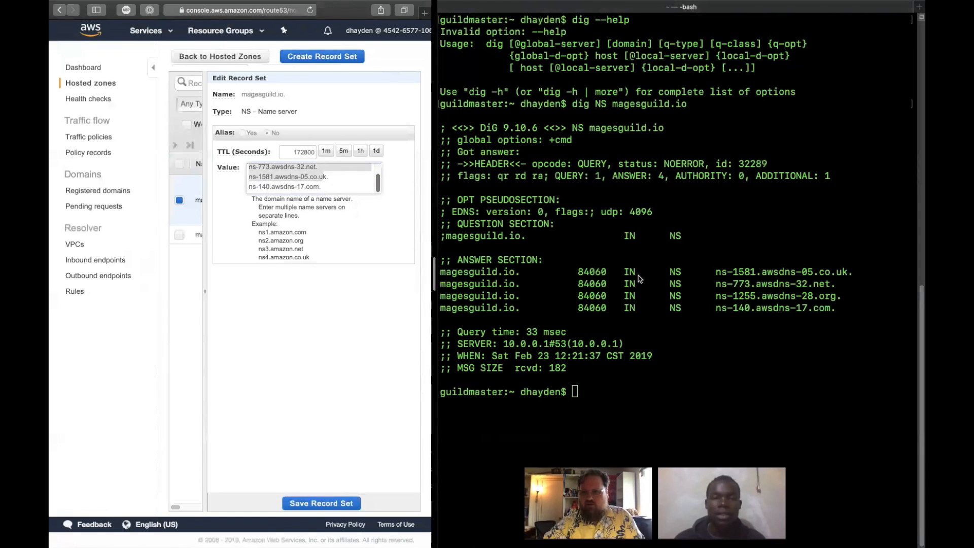
scroll(331, 178, up, 1)
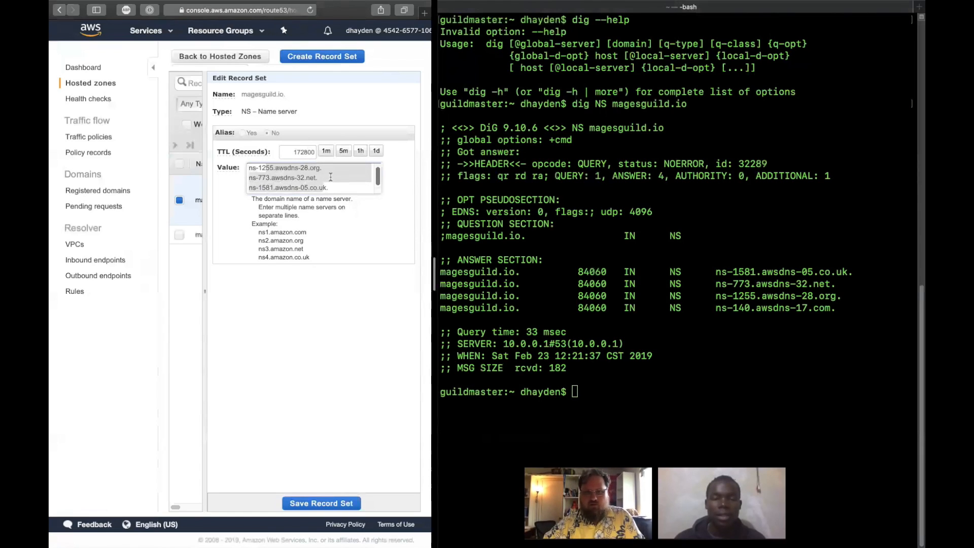
click(745, 289)
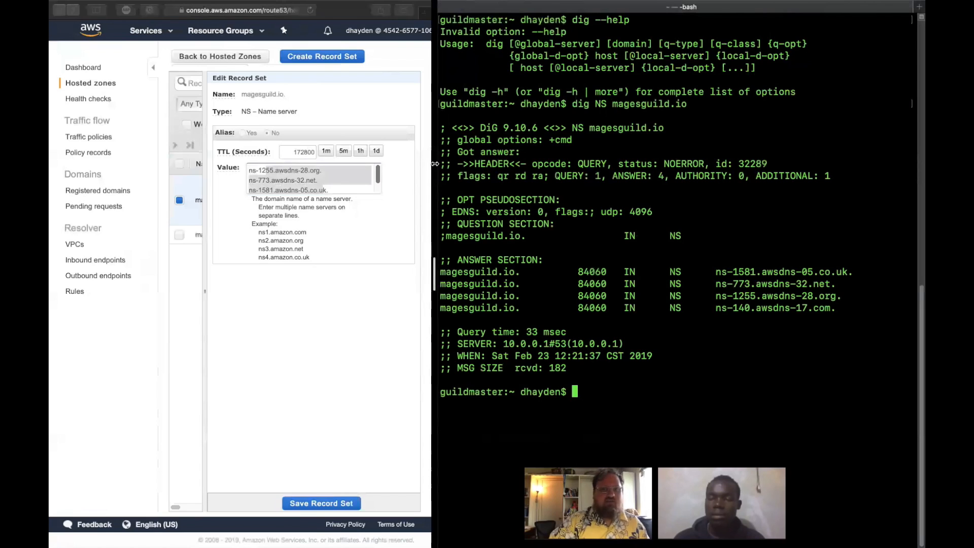
- Open the VPC dashboard, then run ifconfig en0 in an enlarged terminal pane and examine the interface's inet address
click(359, 317)
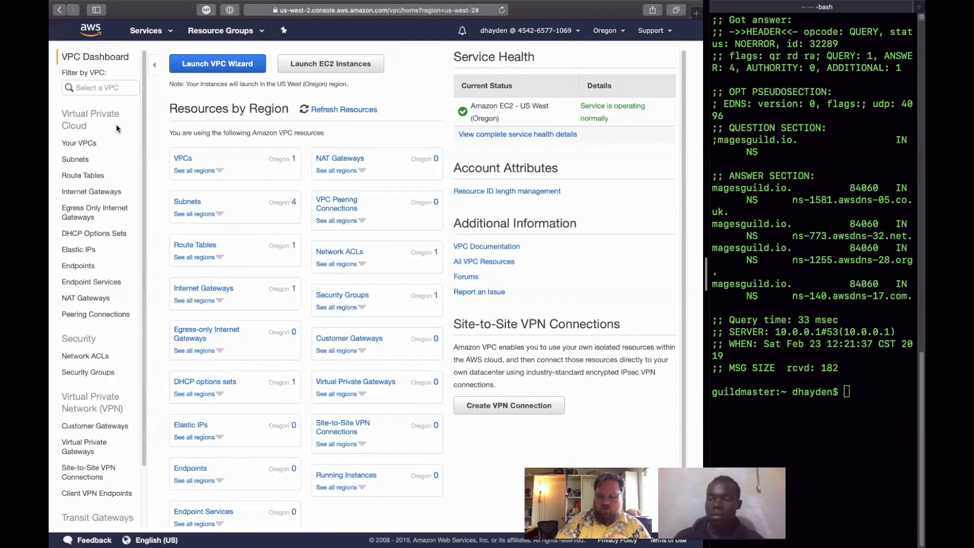
drag(699, 238, 398, 238)
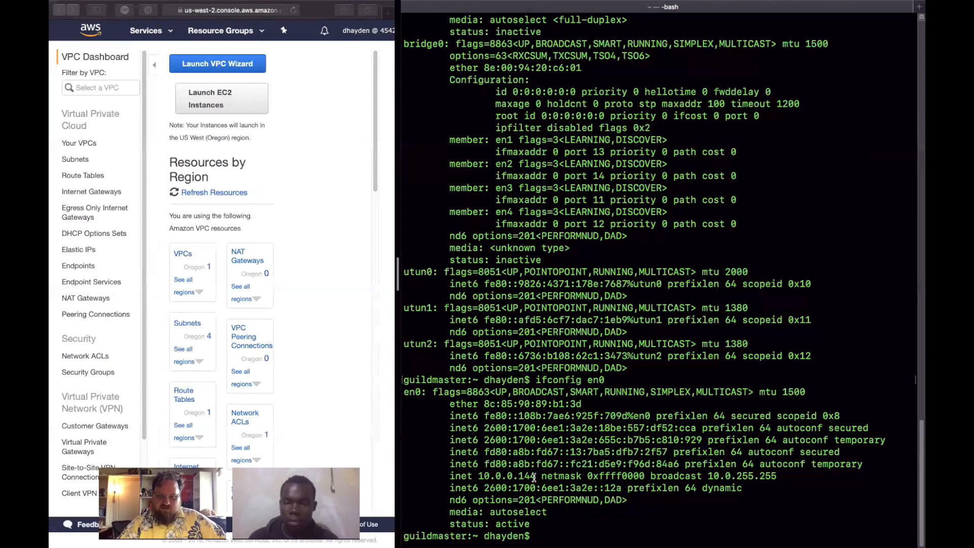
drag(536, 478, 449, 476)
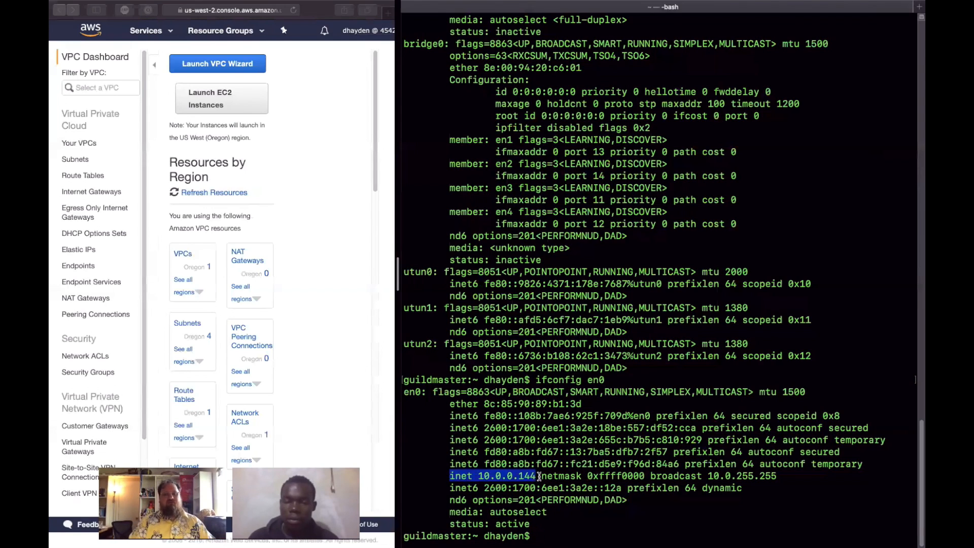
key(Escape)
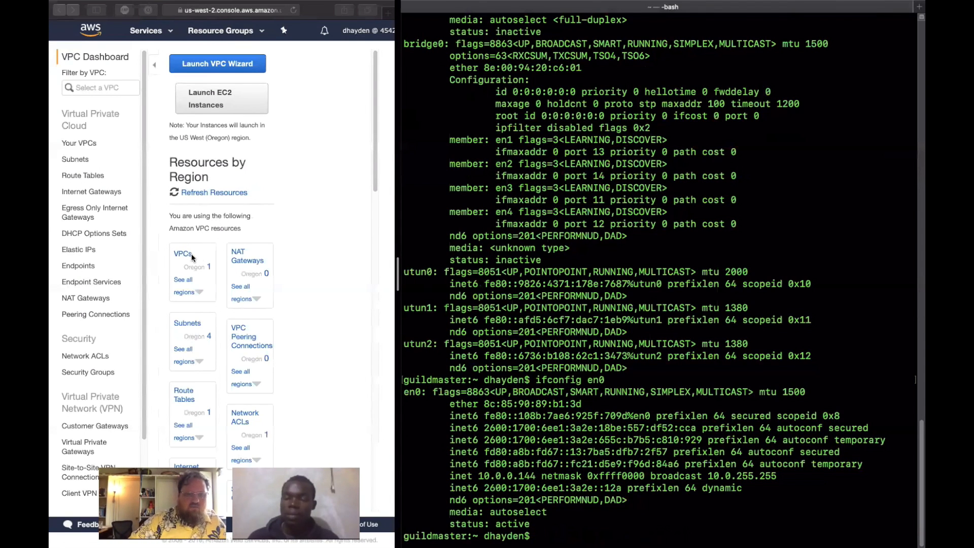
- Widen the browser pane, open the list of VPCs and review the available regions, keeping US West (Oregon)
drag(401, 203, 684, 208)
click(155, 152)
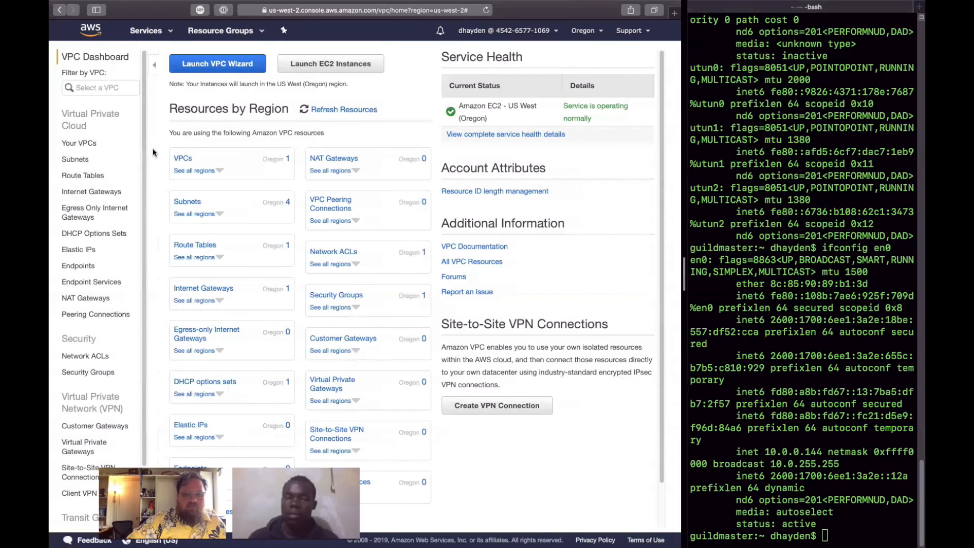
click(181, 159)
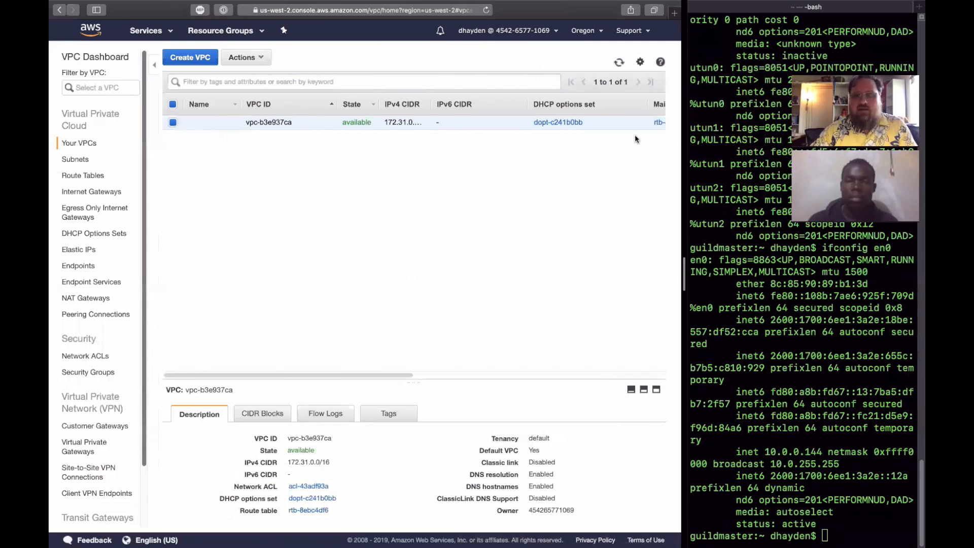
click(598, 31)
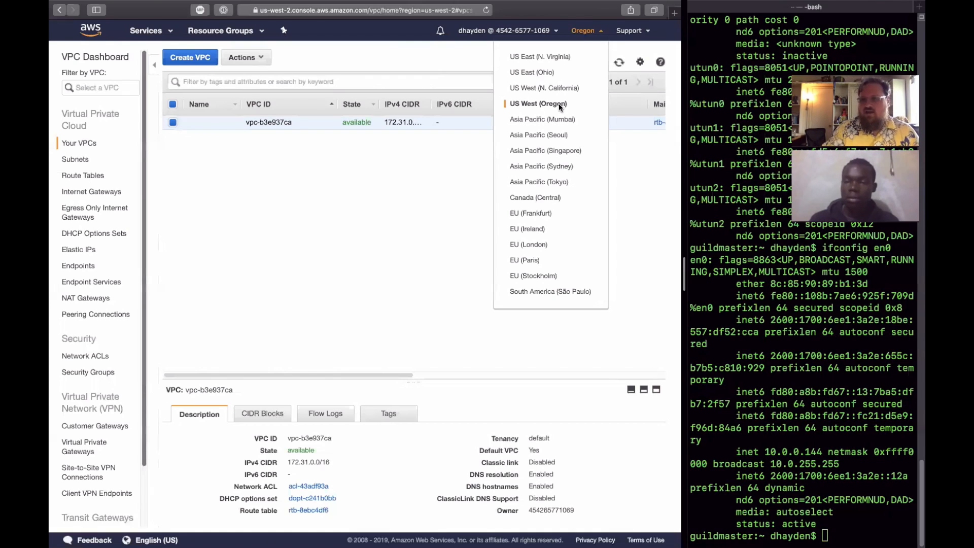
click(559, 104)
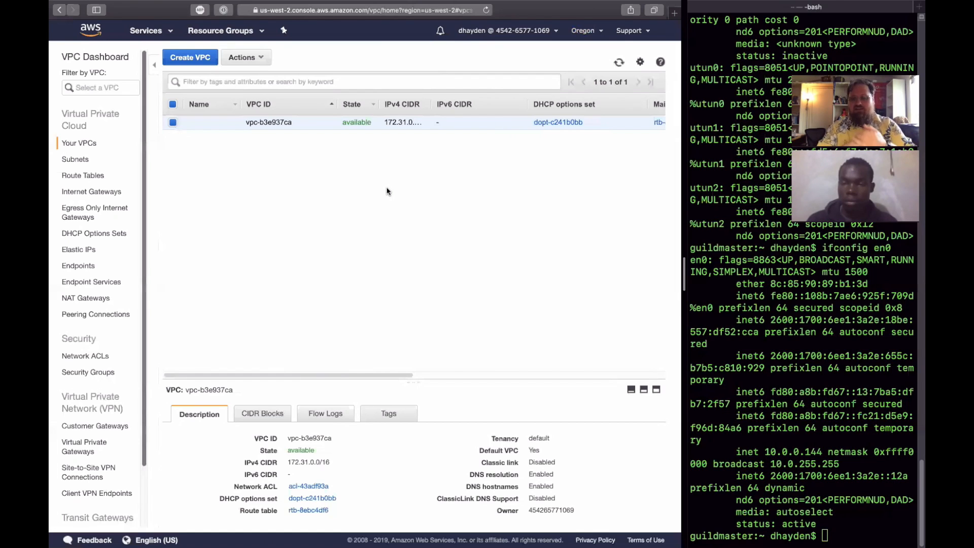
- Open the subnets list and examine the description of subnet-425aa569 in a maximized details pane
click(81, 160)
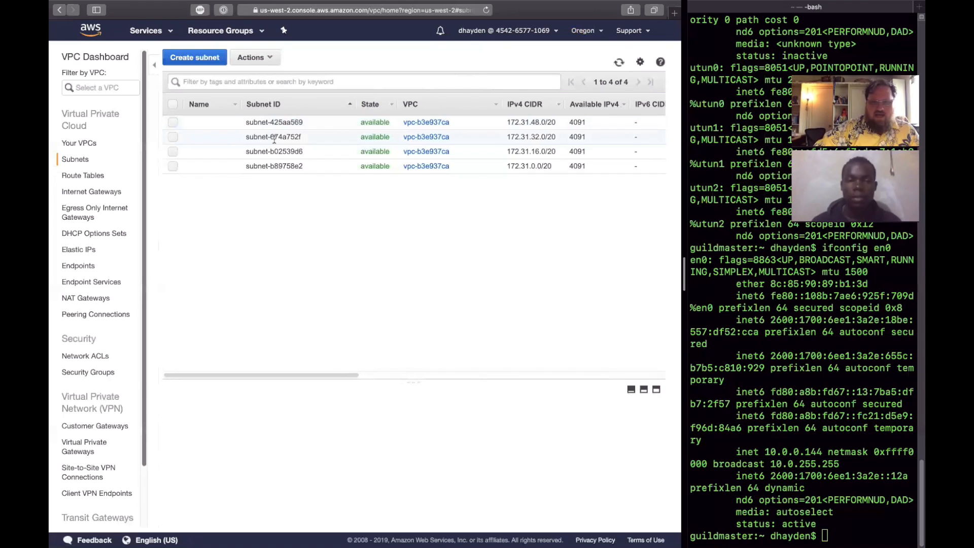
click(185, 125)
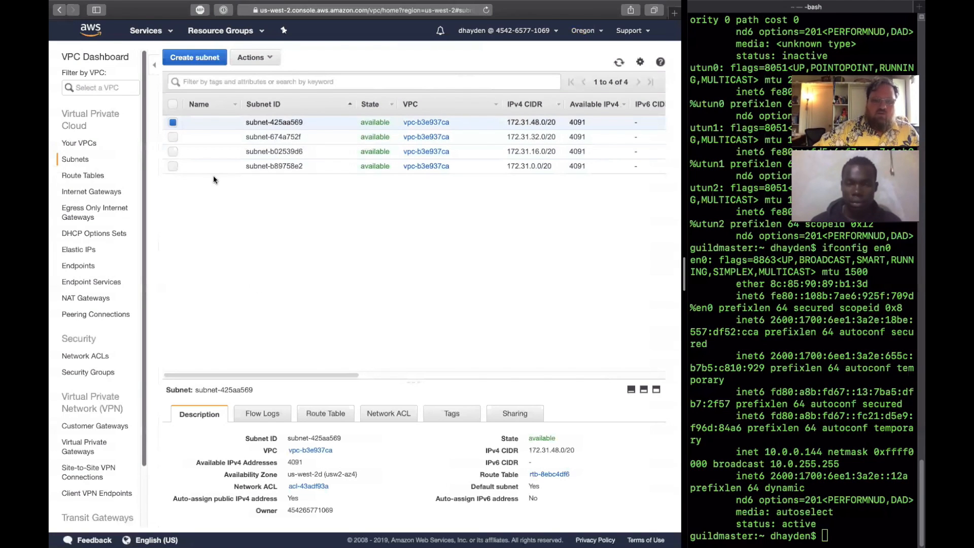
click(643, 391)
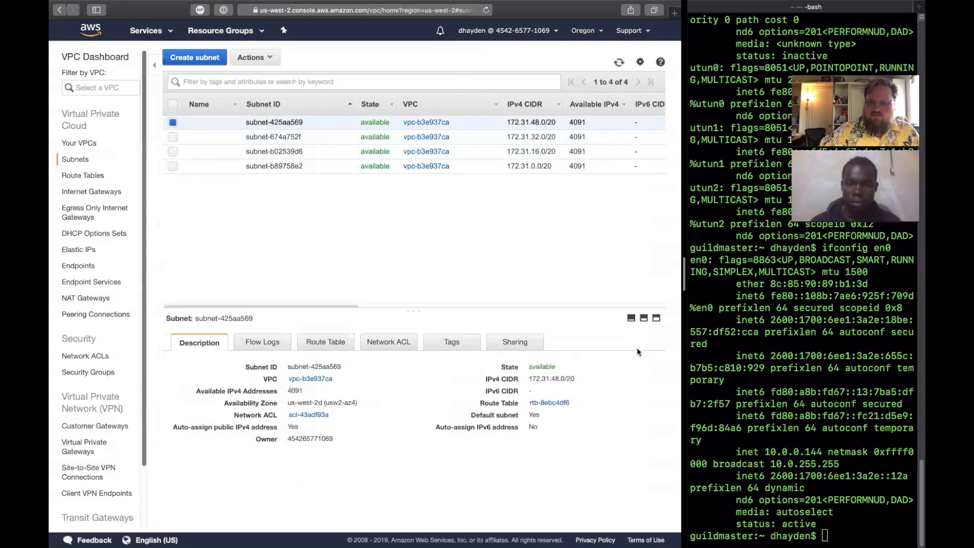
click(633, 319)
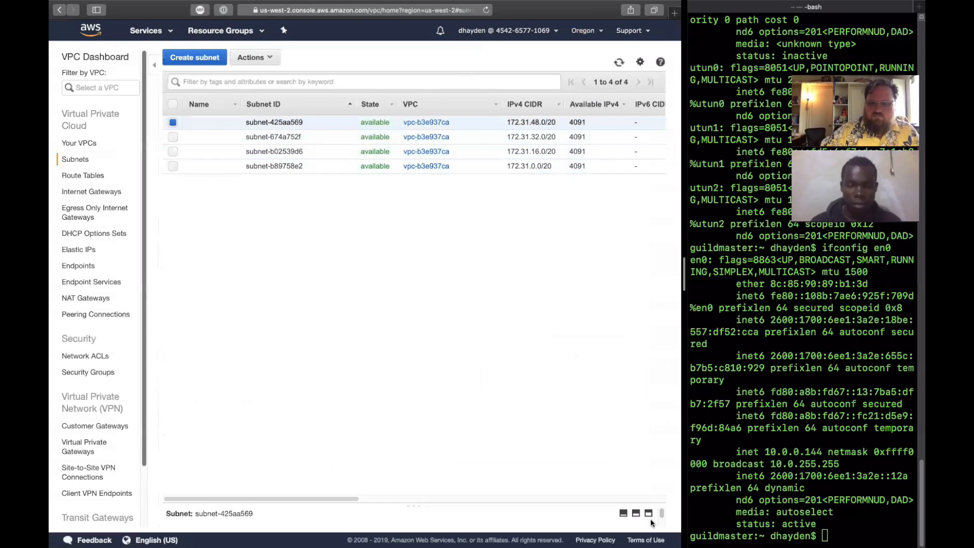
click(650, 513)
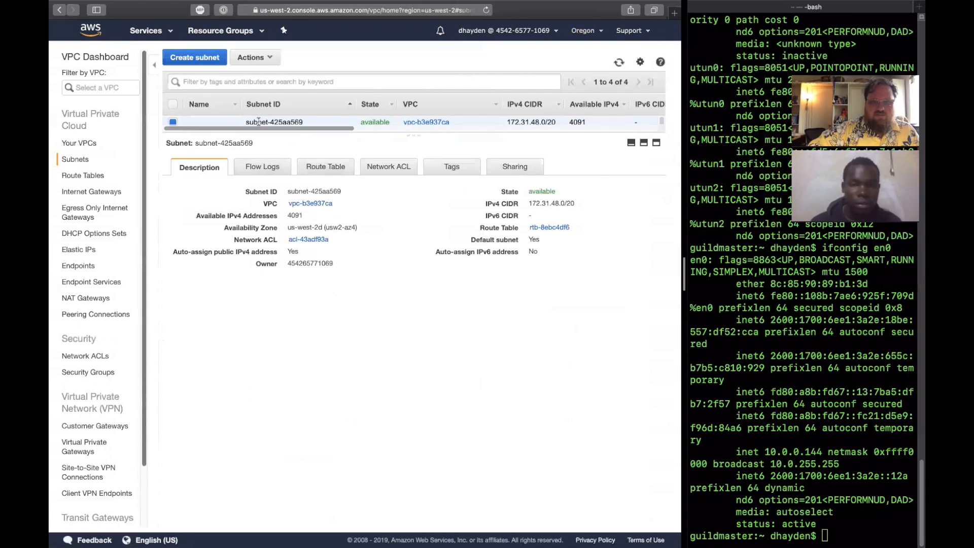
- Examine the route table of the selected subnet and the list of internet gateways
mouse_move(207, 121)
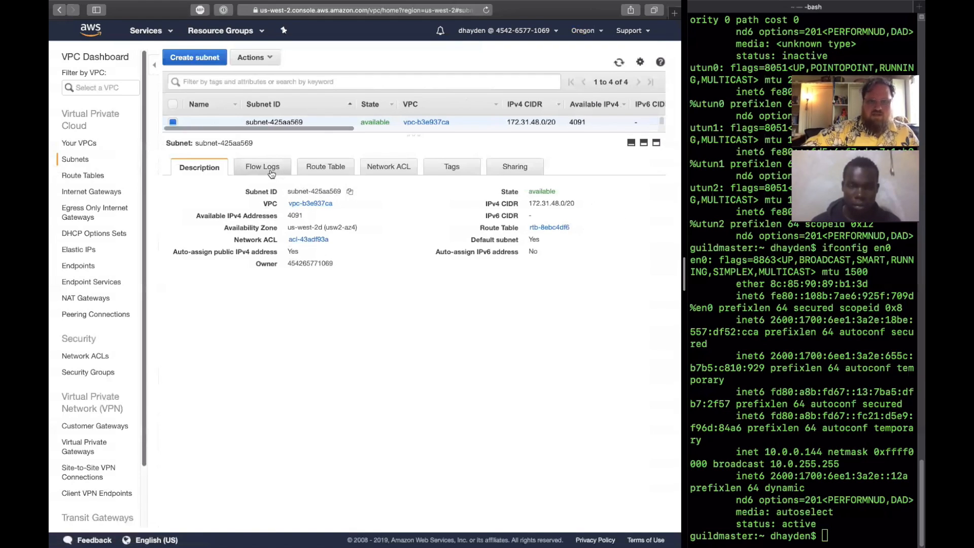
click(337, 169)
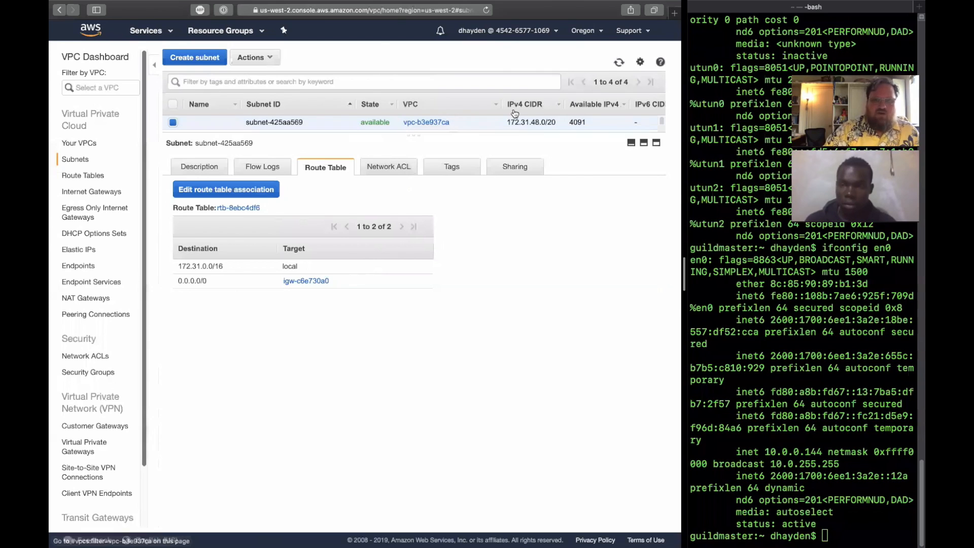
click(86, 191)
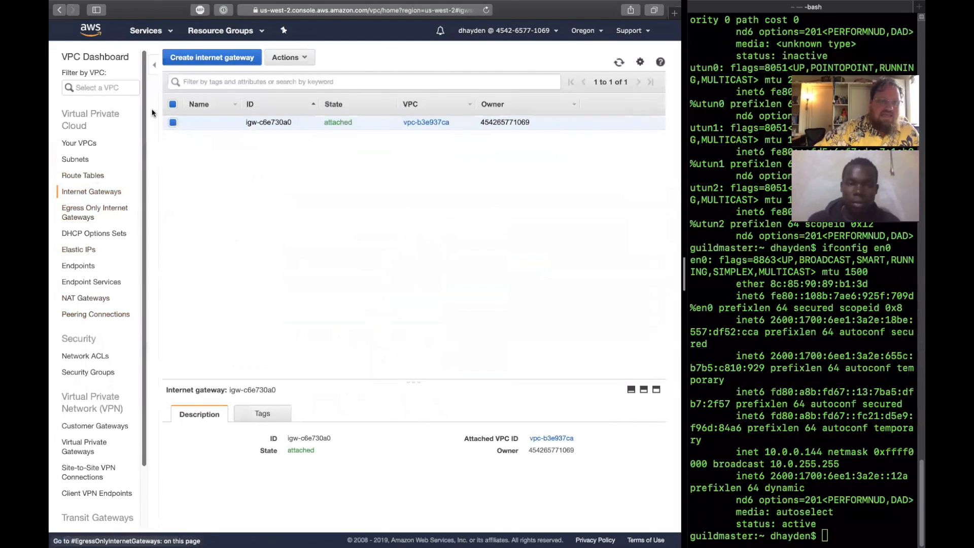
- Switch to the EC2 service, view its running instances and start the instance launch wizard in the Oregon region
click(141, 30)
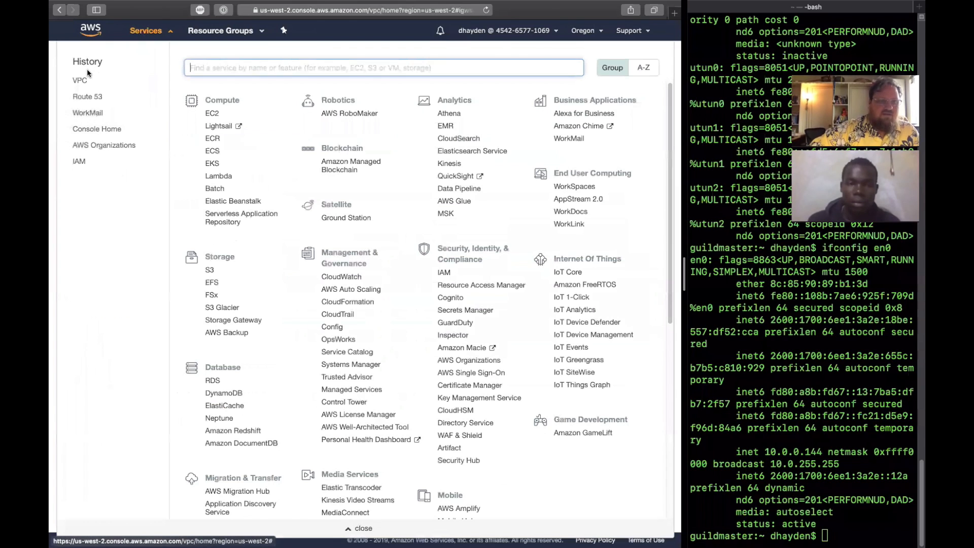
click(212, 114)
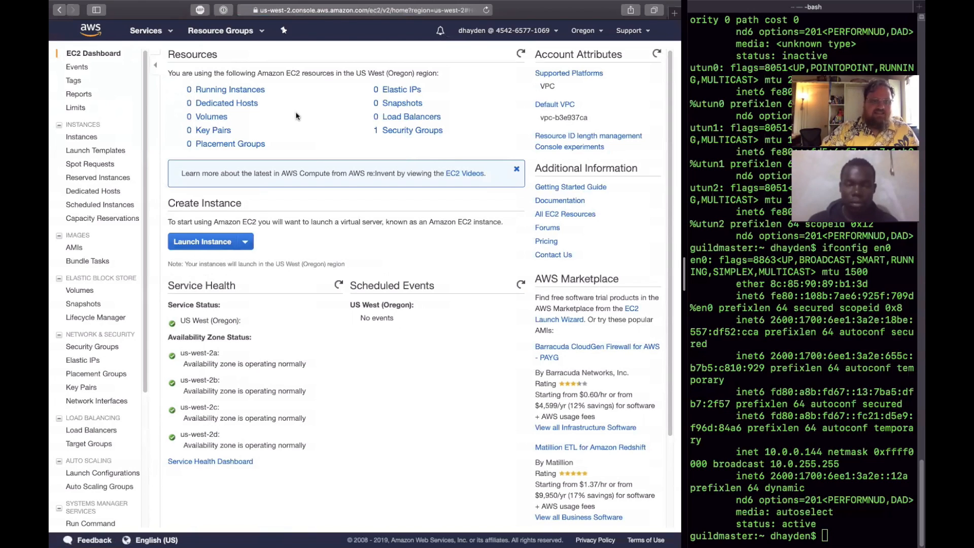
click(253, 93)
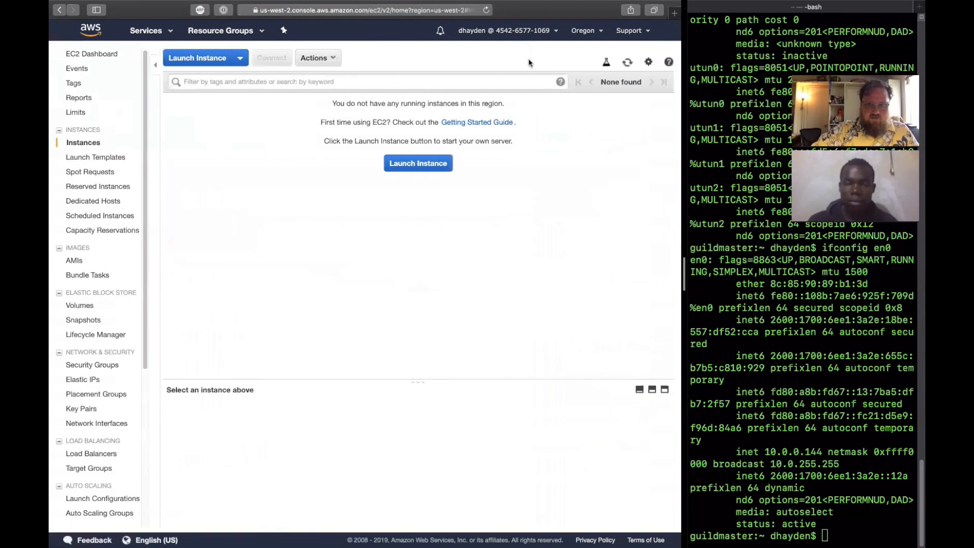
click(599, 31)
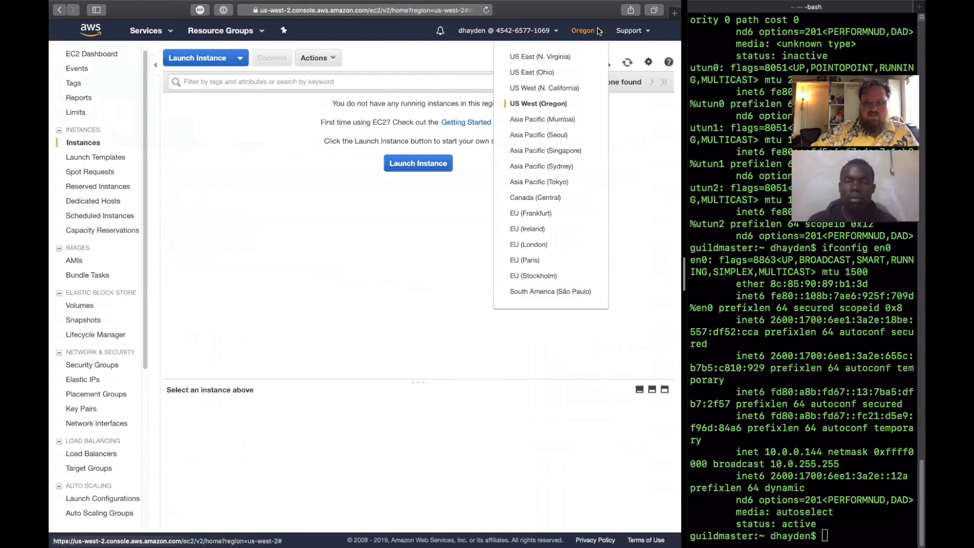
click(596, 31)
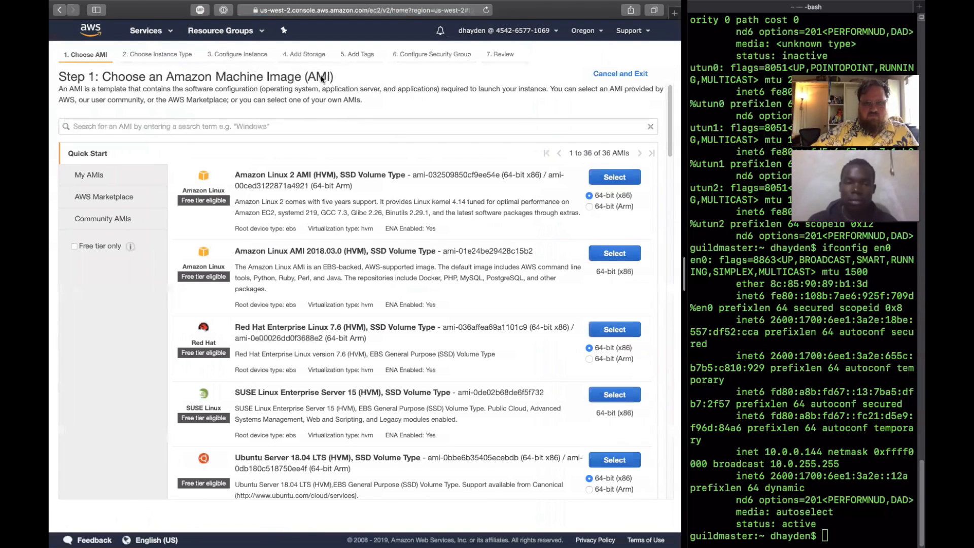
- Examine the quick-start machine images, comparing Amazon Linux 2, Amazon Linux AMI 2018.03.0, Ubuntu Server 18.04 LTS and Red Hat Enterprise Linux 7.6
scroll(364, 159, down, 2)
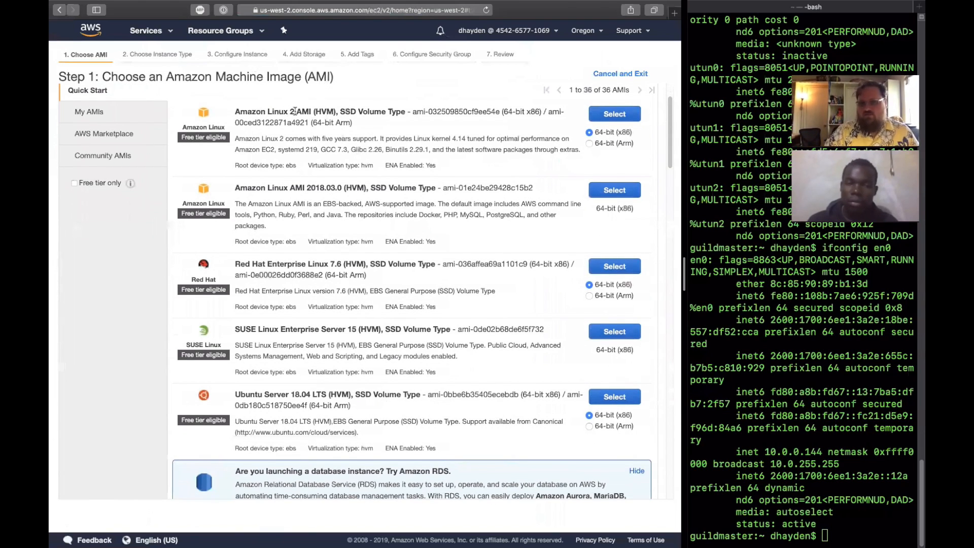
drag(295, 111, 234, 112)
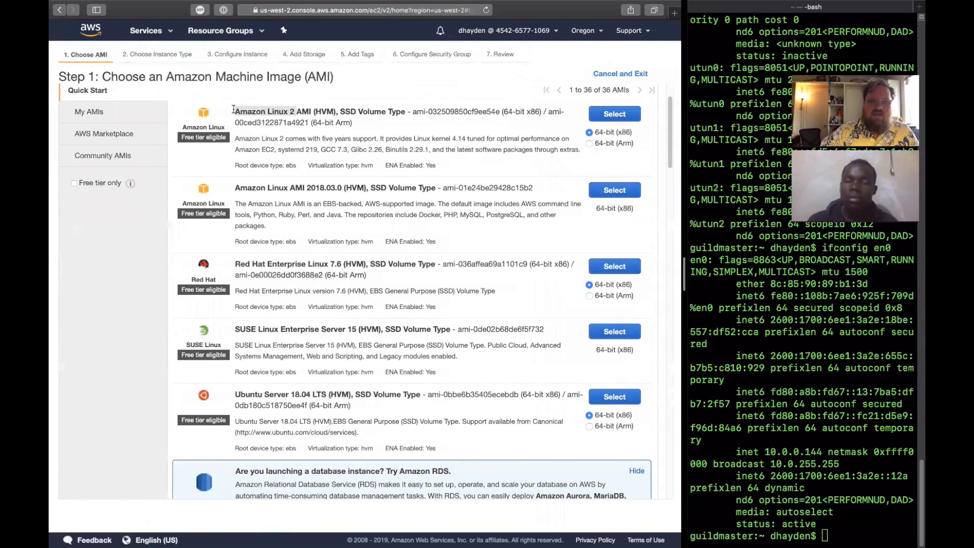
drag(290, 188, 234, 187)
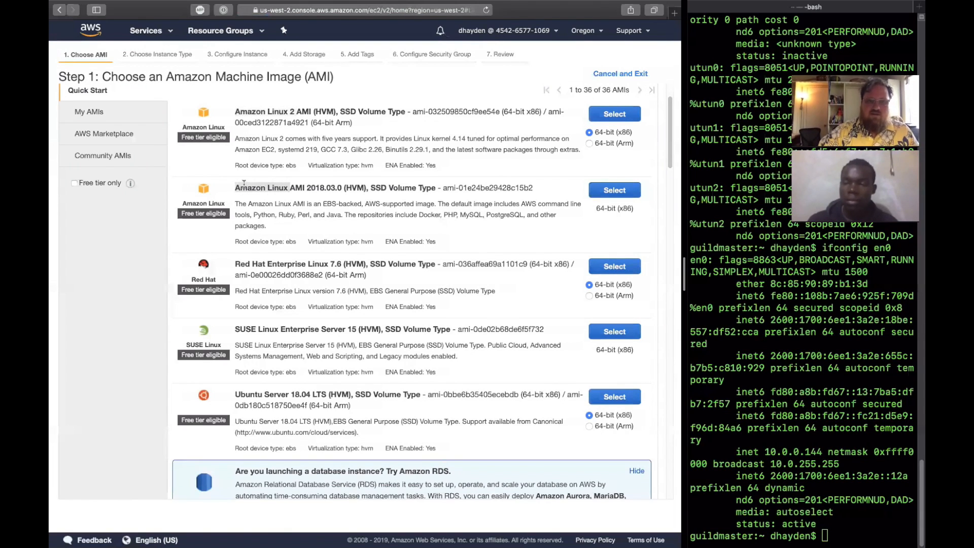
drag(295, 112, 235, 113)
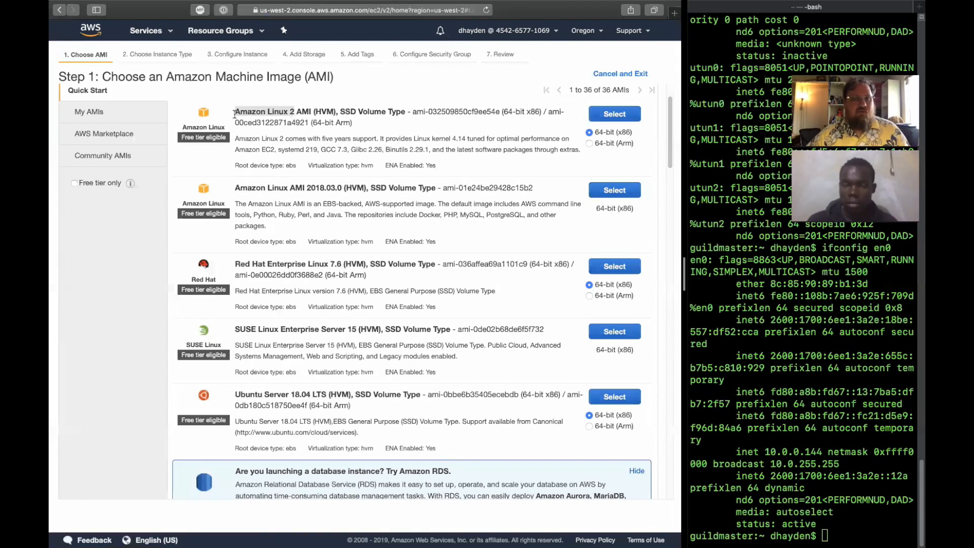
scroll(235, 113, down, 3)
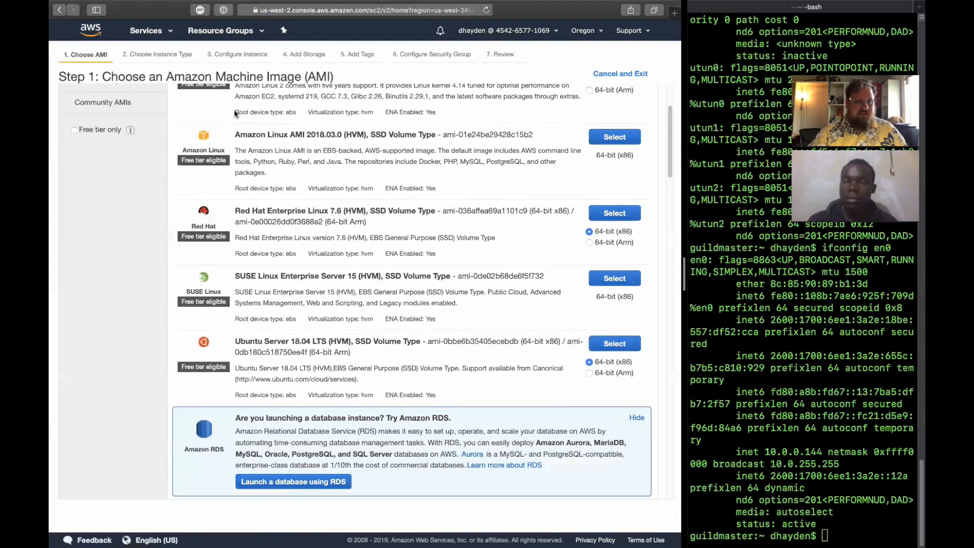
scroll(235, 113, down, 3)
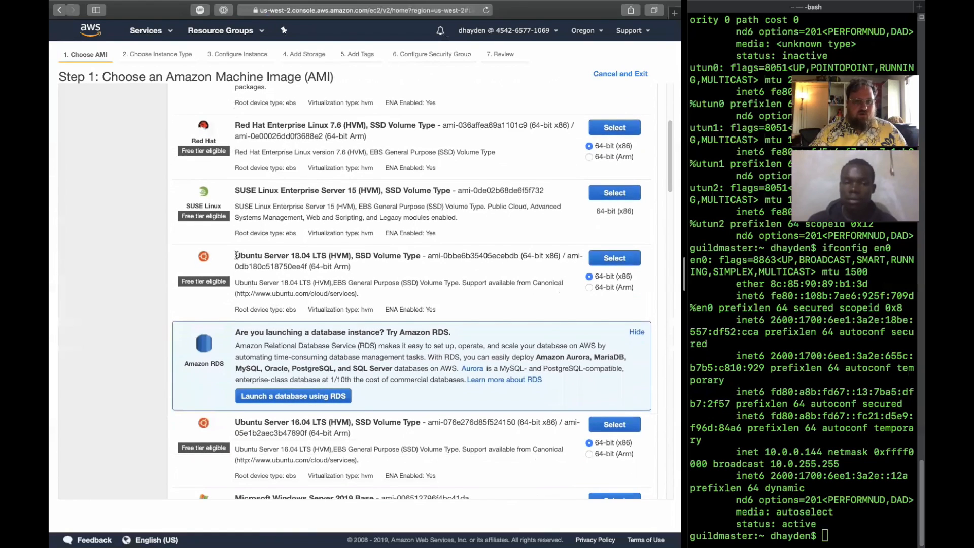
drag(235, 255, 327, 256)
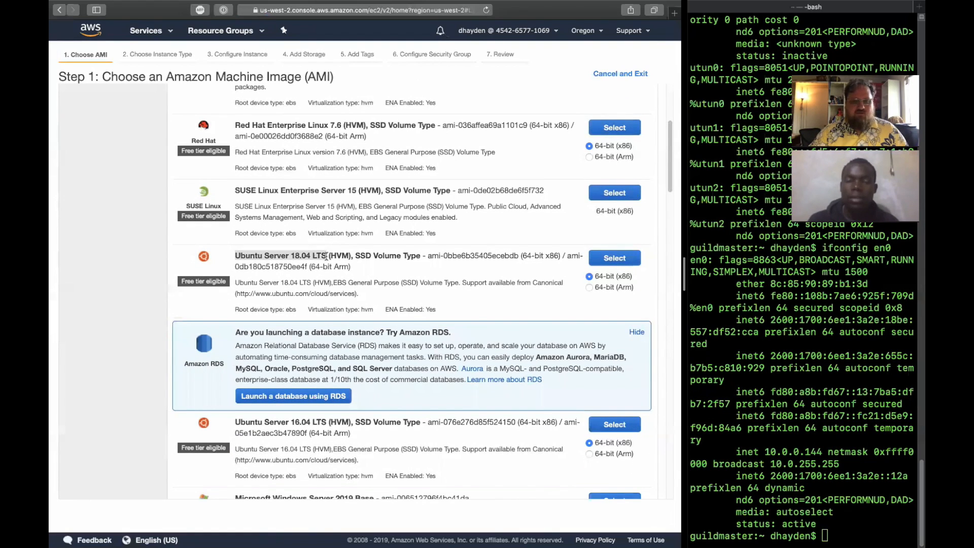
scroll(186, 288, up, 5)
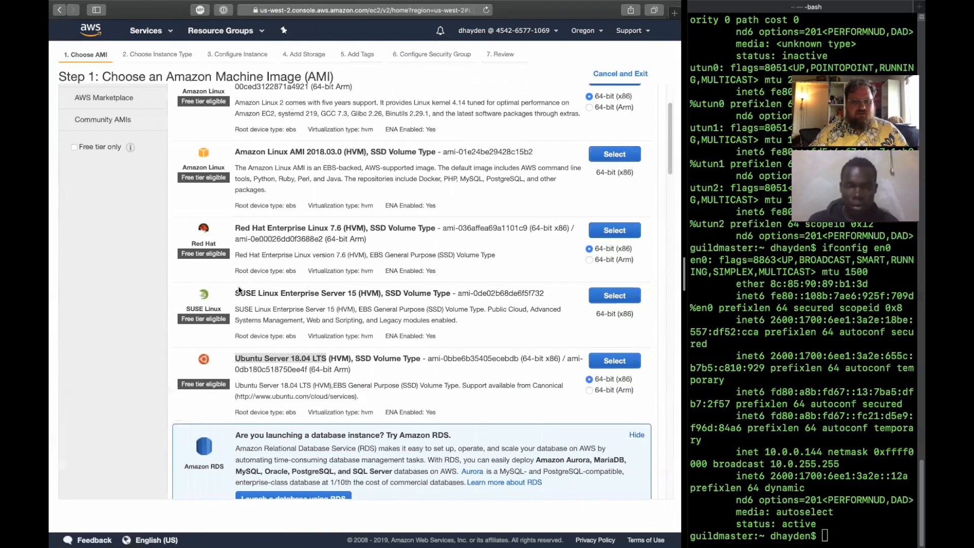
drag(235, 227, 342, 225)
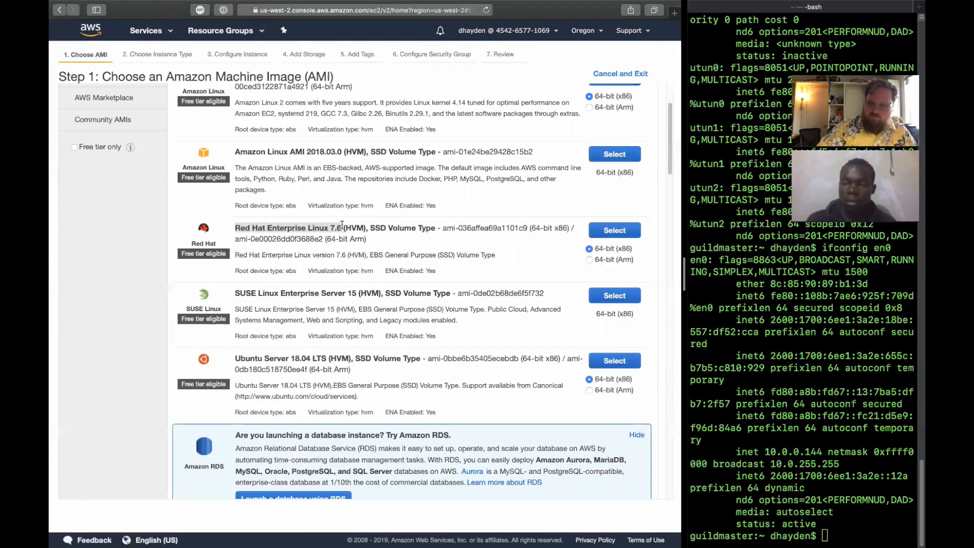
- Find the Deep Learning Base AMI (Ubuntu) Version 15.2 and read which GPU drivers and libraries its description lists
scroll(343, 225, down, 10)
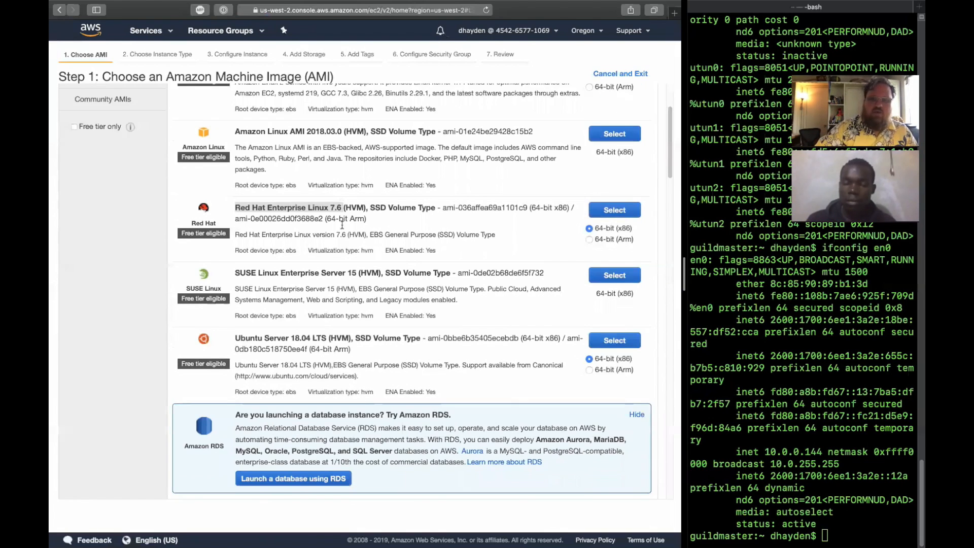
scroll(371, 172, down, 1)
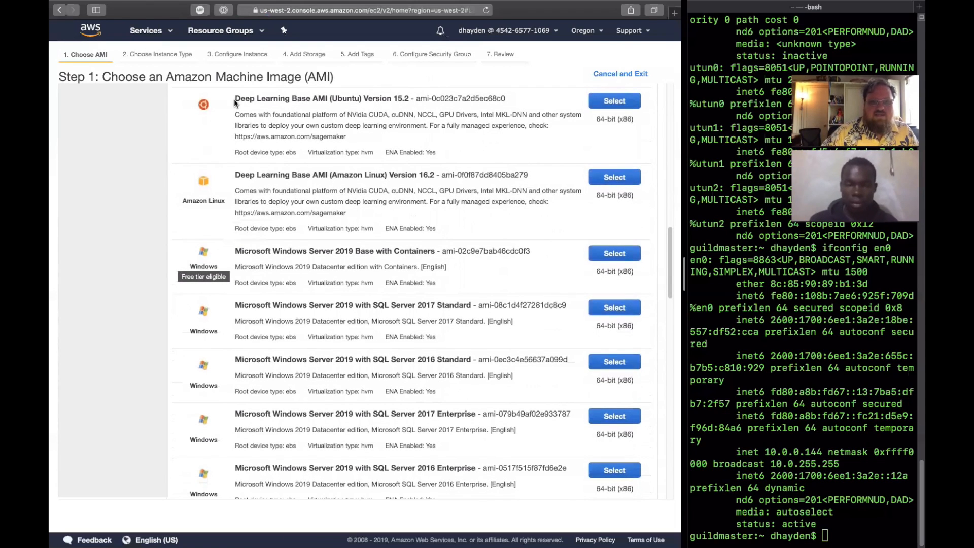
drag(234, 99, 386, 105)
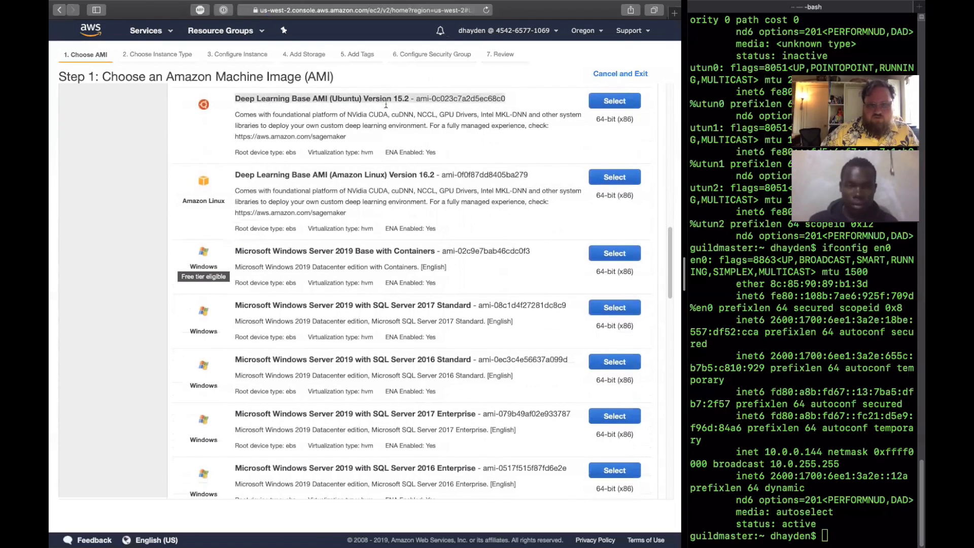
click(283, 112)
drag(347, 114, 450, 110)
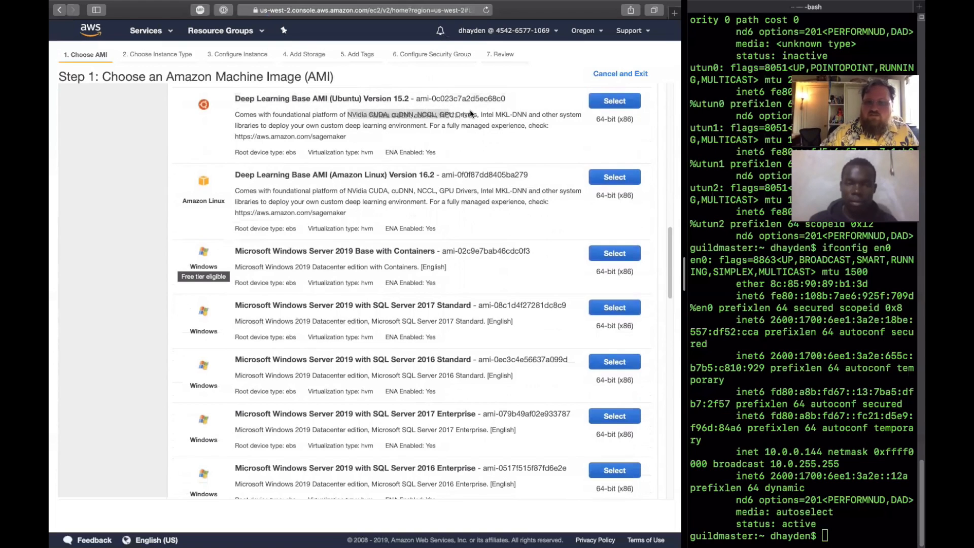
click(454, 112)
drag(455, 113, 519, 121)
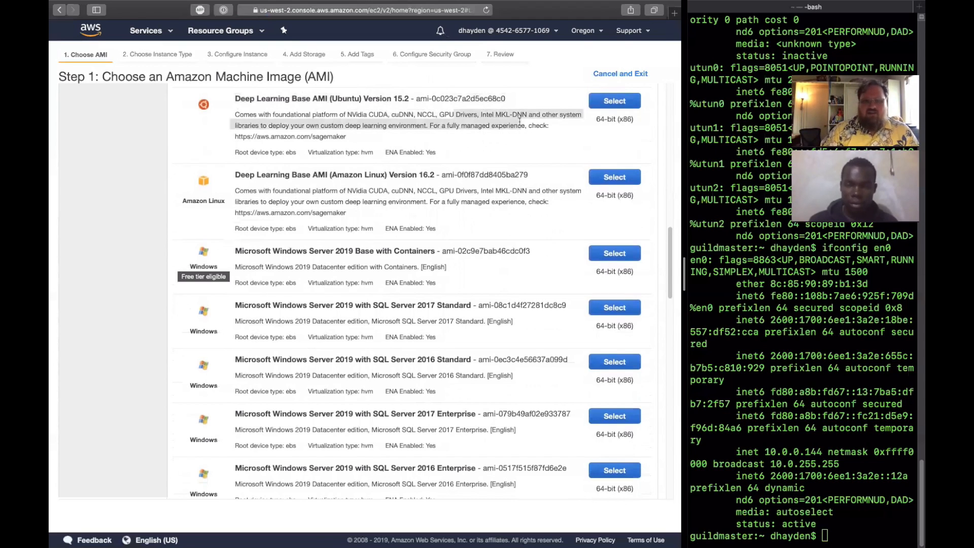
- Find Ubuntu Server 18.04 LTS among the machine images and highlight its 64-bit x86 AMI ID
scroll(457, 254, up, 10)
scroll(384, 313, down, 4)
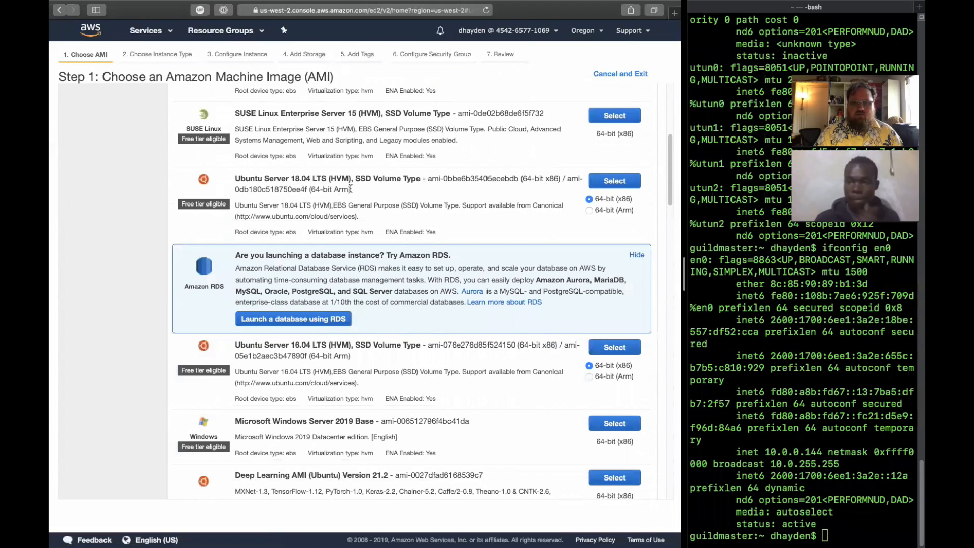
mouse_move(429, 180)
mouse_down()
mouse_move(518, 189)
mouse_move(429, 179)
mouse_move(439, 179)
mouse_up()
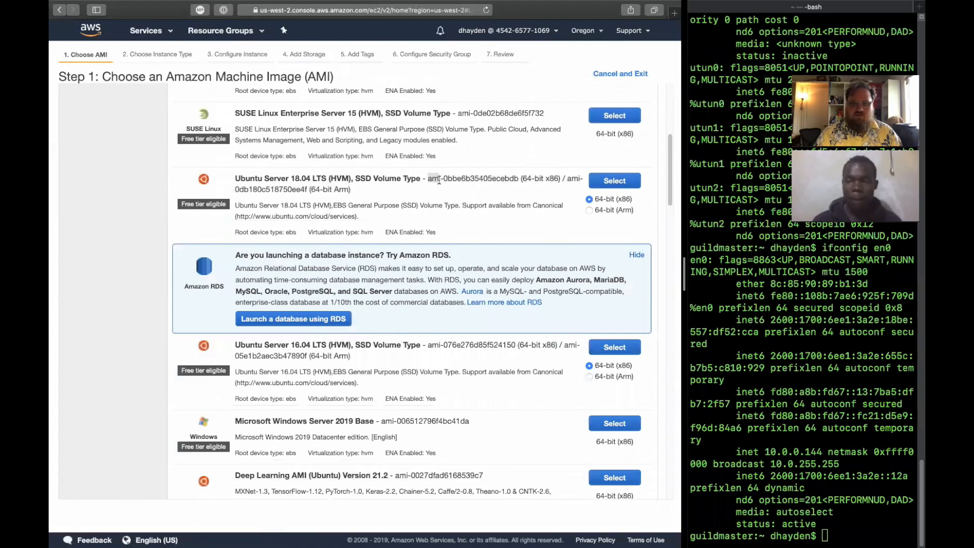
click(431, 179)
drag(431, 179, 517, 178)
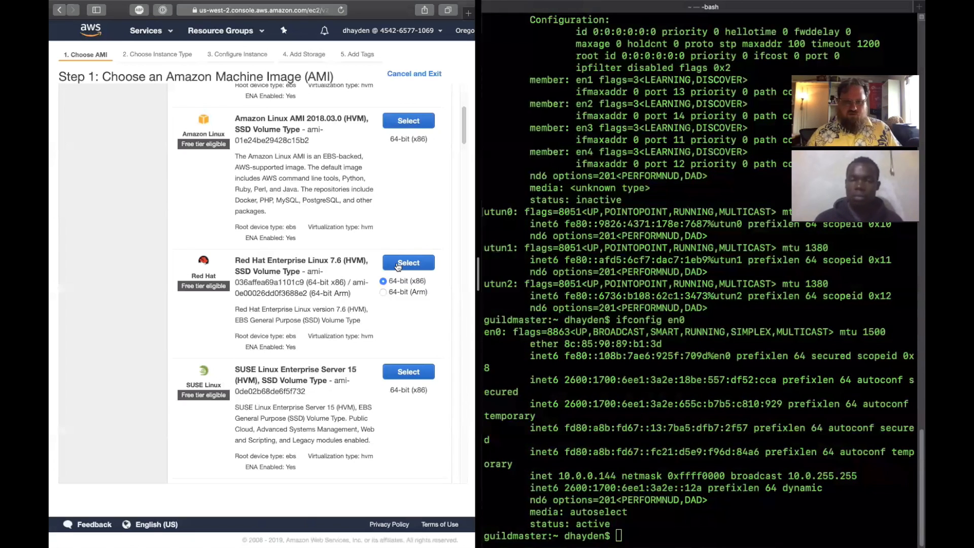
- Choose the Red Hat Enterprise Linux 7.6 64-bit (x86) image and widen the browser beside the terminal
click(397, 265)
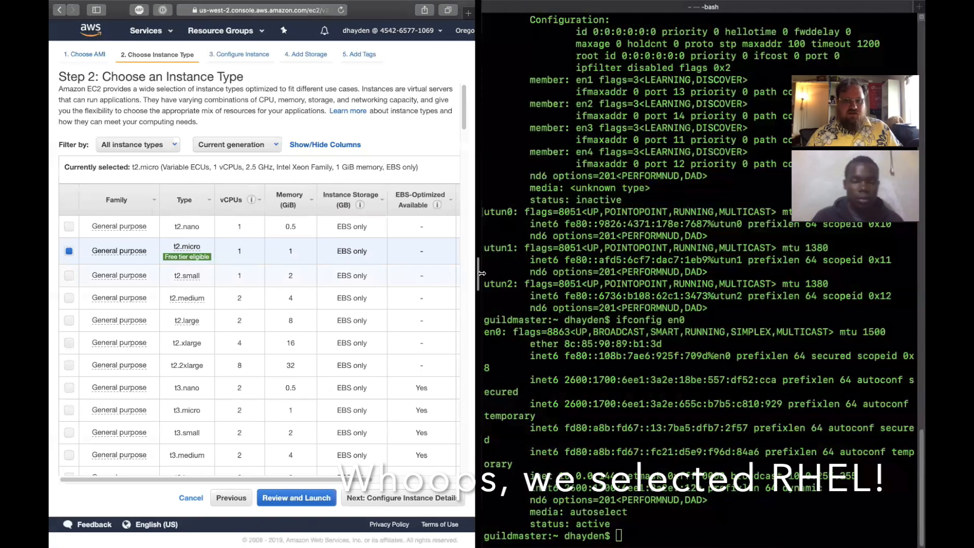
drag(478, 274, 702, 259)
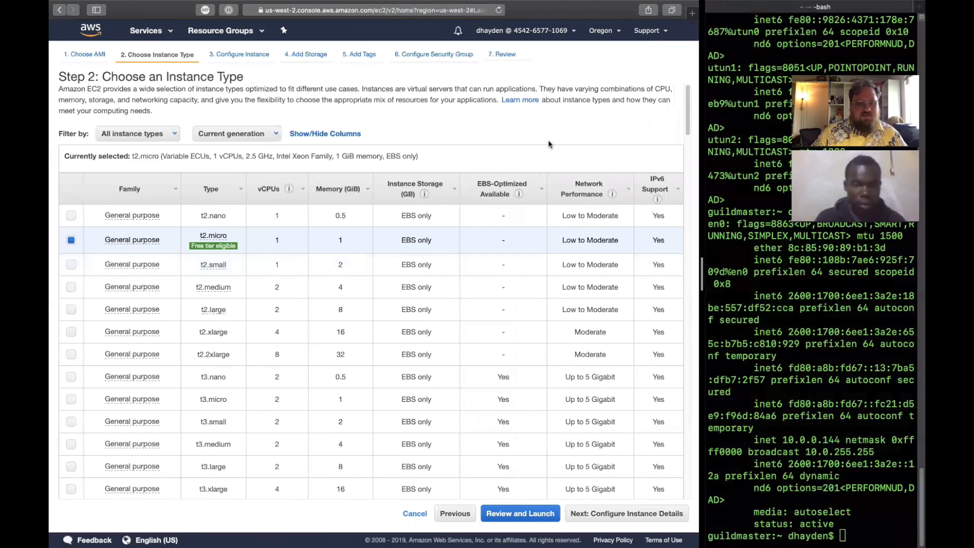
- Review the general purpose instance types, comparing vCPUs, memory, storage and network performance, and read the t2.micro free tier note
scroll(548, 145, down, 3)
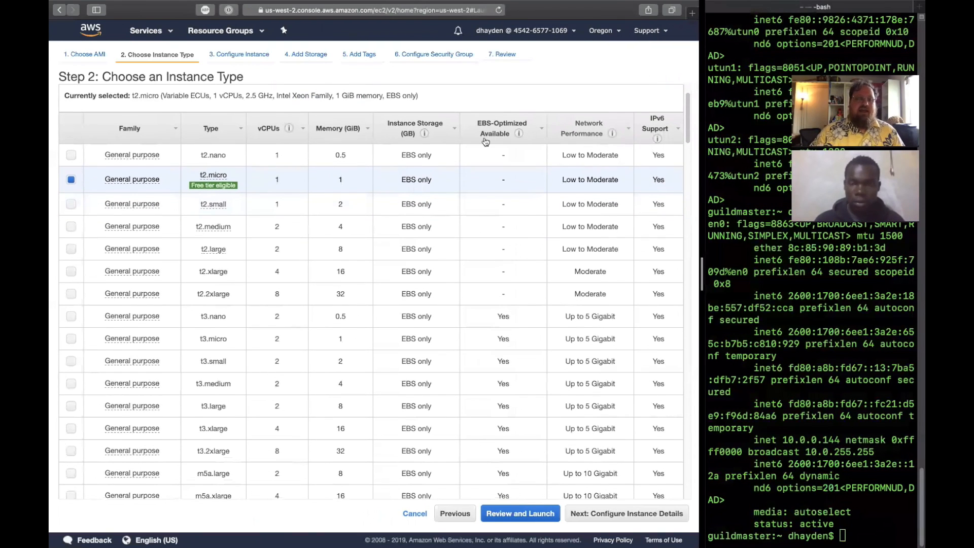
scroll(205, 151, down, 5)
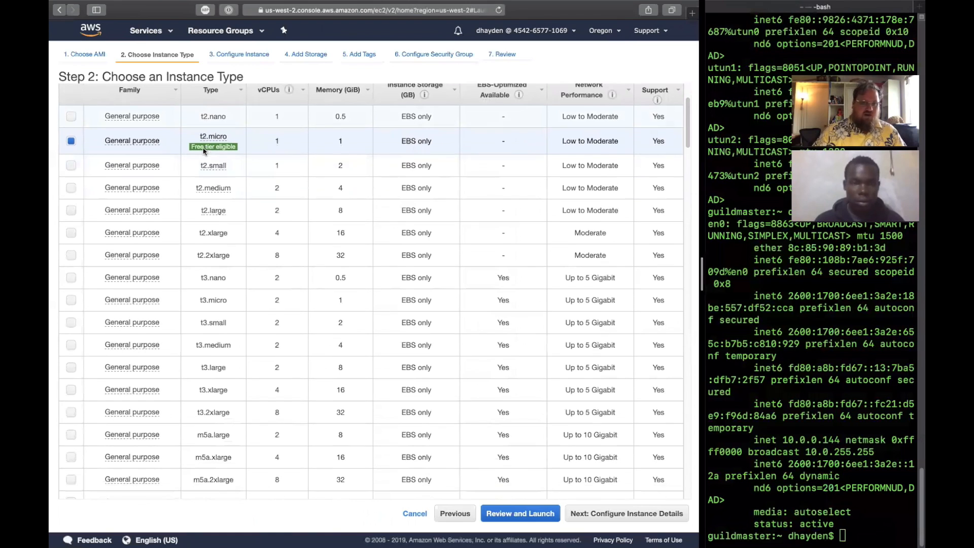
scroll(204, 151, down, 10)
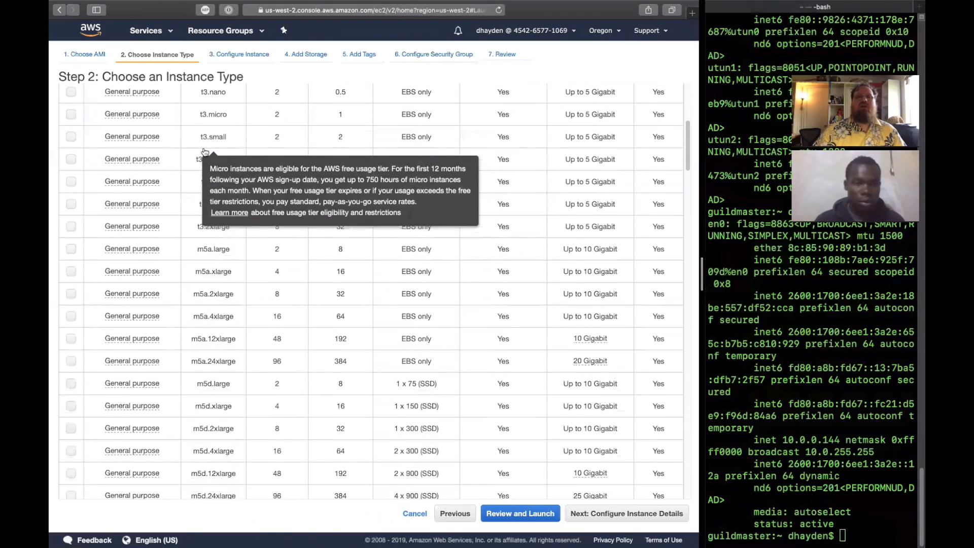
scroll(203, 151, down, 7)
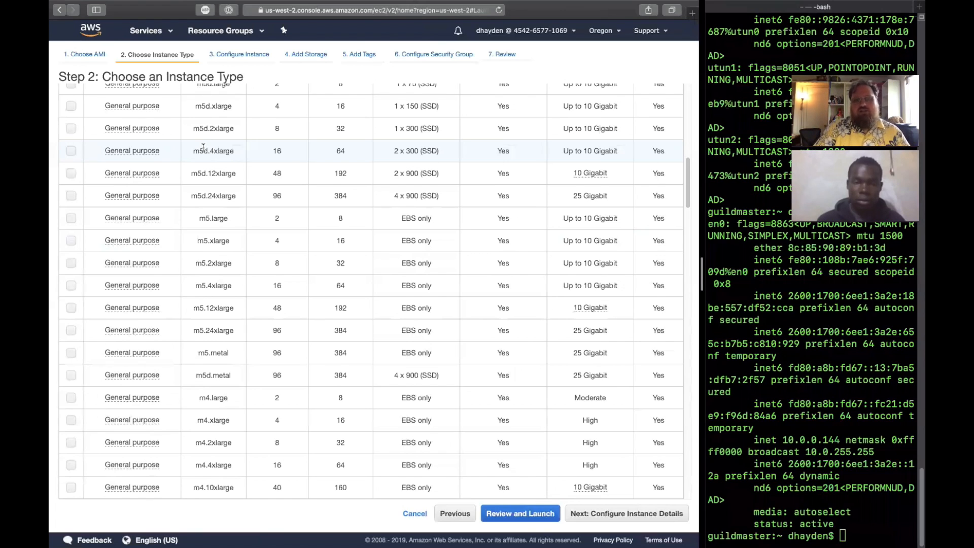
scroll(203, 146, up, 10)
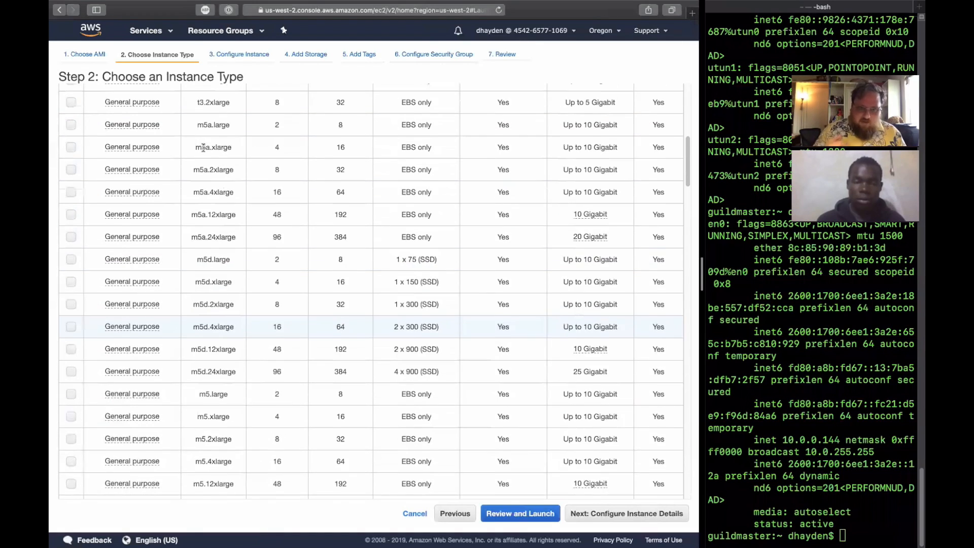
scroll(203, 152, down, 2)
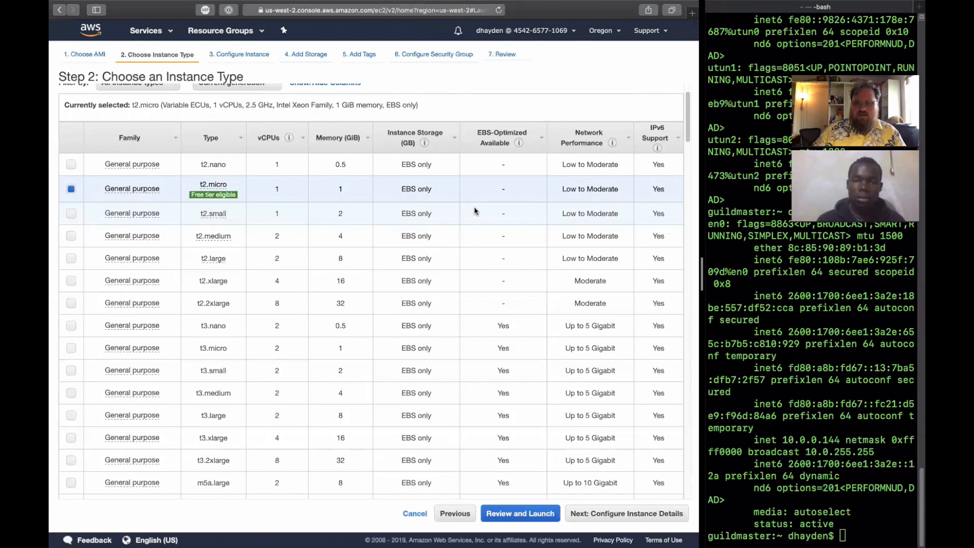
scroll(475, 210, down, 10)
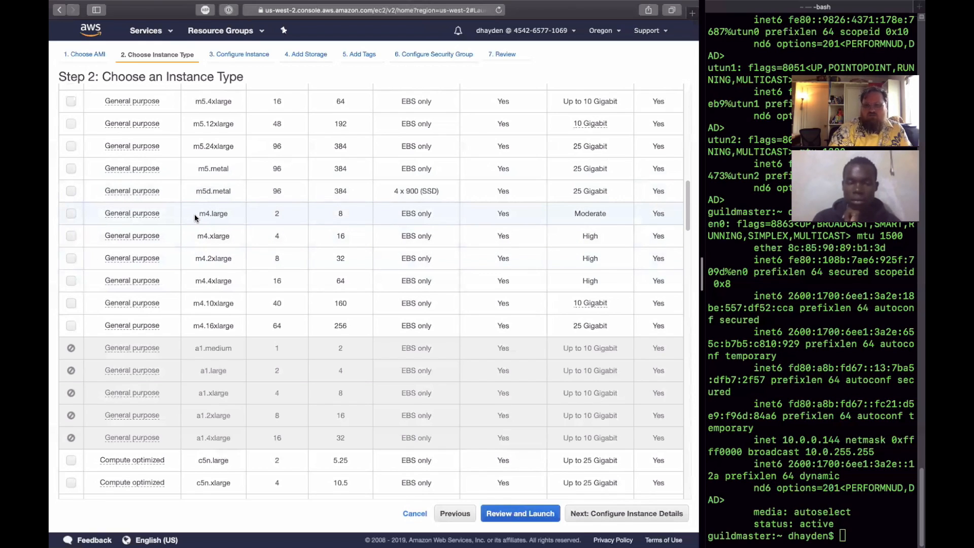
- Go through the compute, GPU, memory and storage optimized instance types and select i2.8xlarge
click(196, 278)
scroll(202, 369, down, 10)
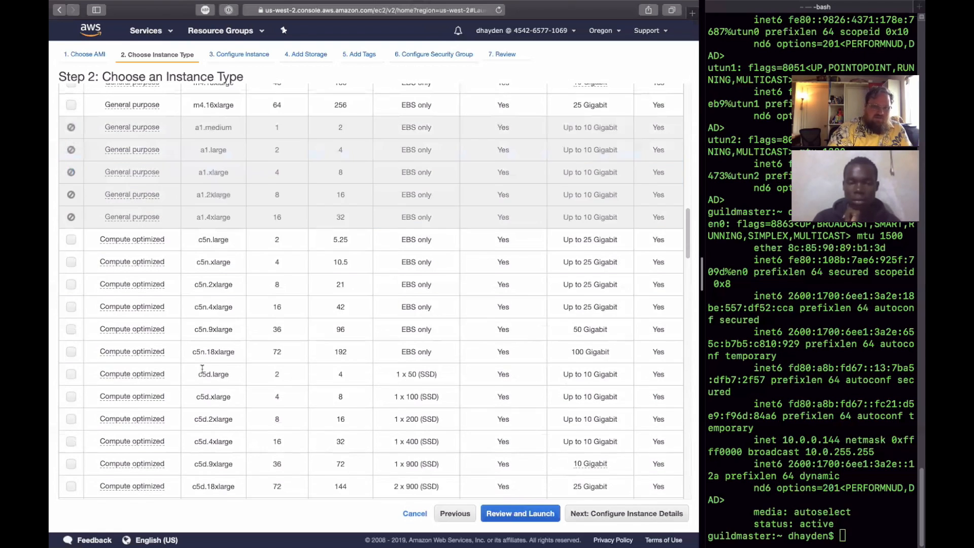
scroll(202, 369, down, 15)
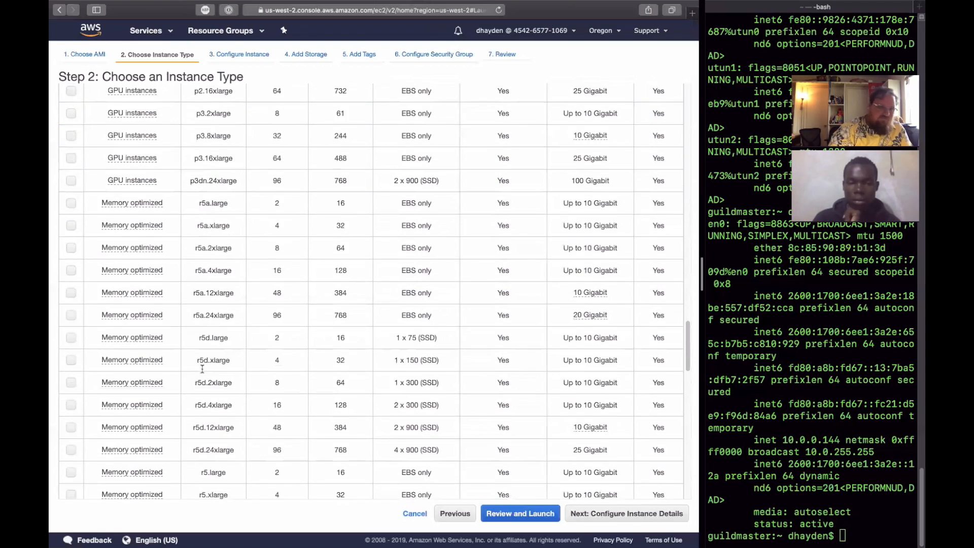
scroll(202, 369, down, 15)
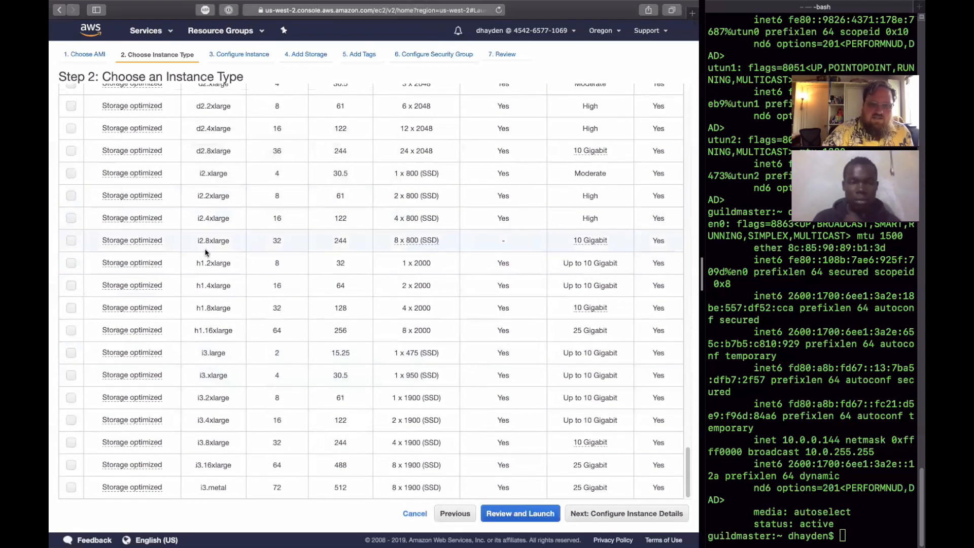
click(193, 237)
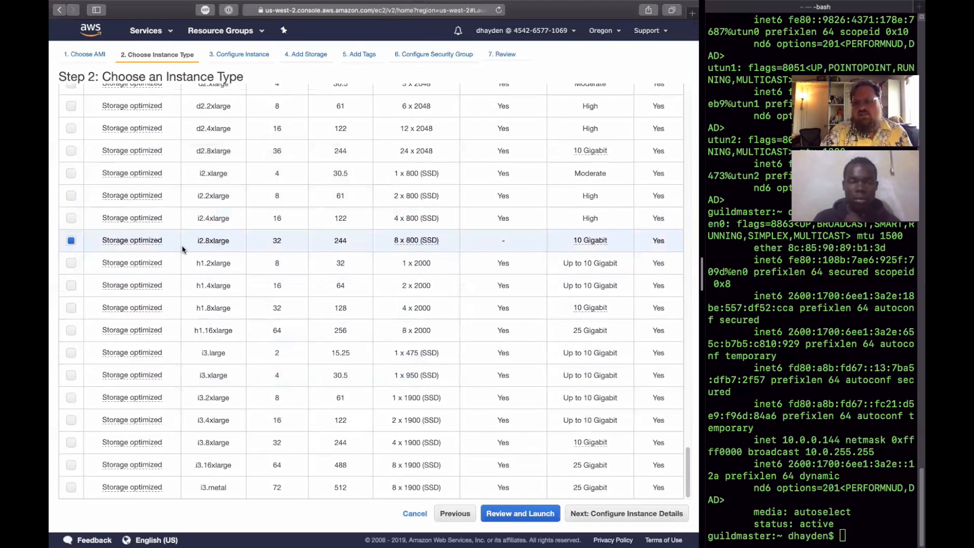
- Compare the instance families across the whole list once more and read the description of the general purpose family
scroll(182, 249, up, 15)
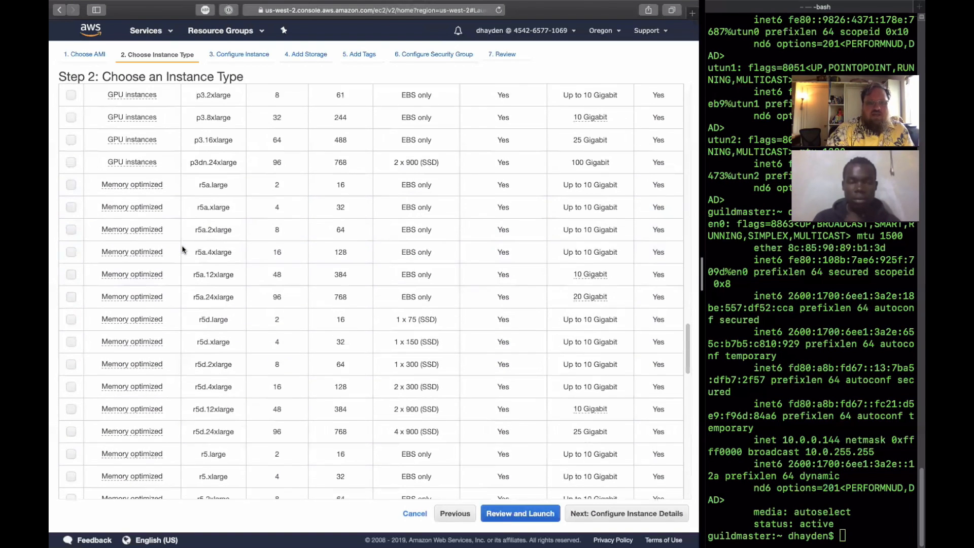
scroll(181, 248, up, 15)
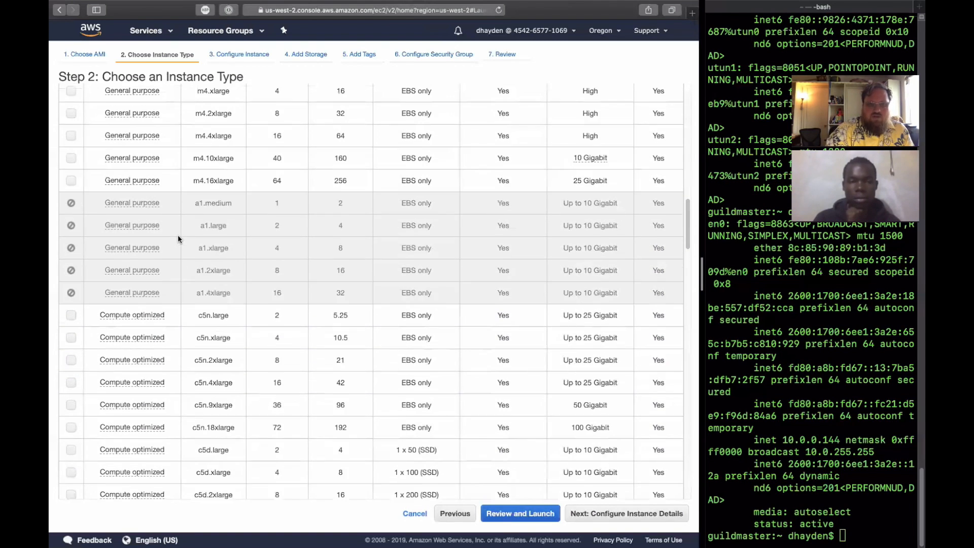
scroll(145, 310, down, 15)
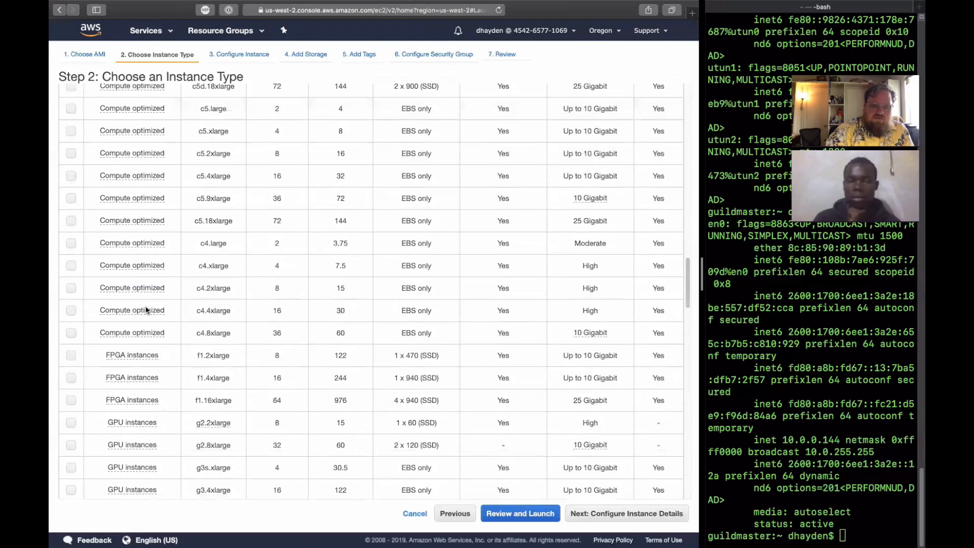
scroll(147, 311, down, 15)
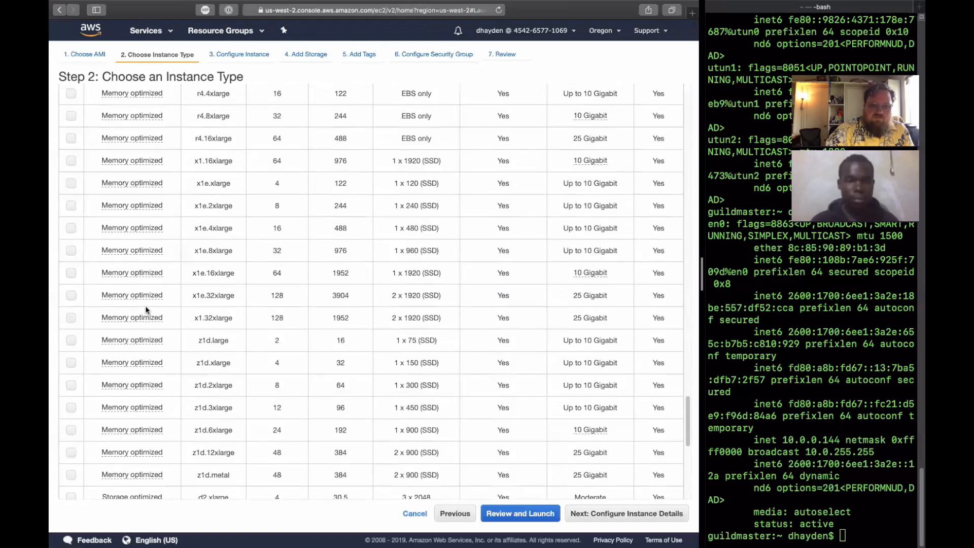
scroll(145, 309, up, 20)
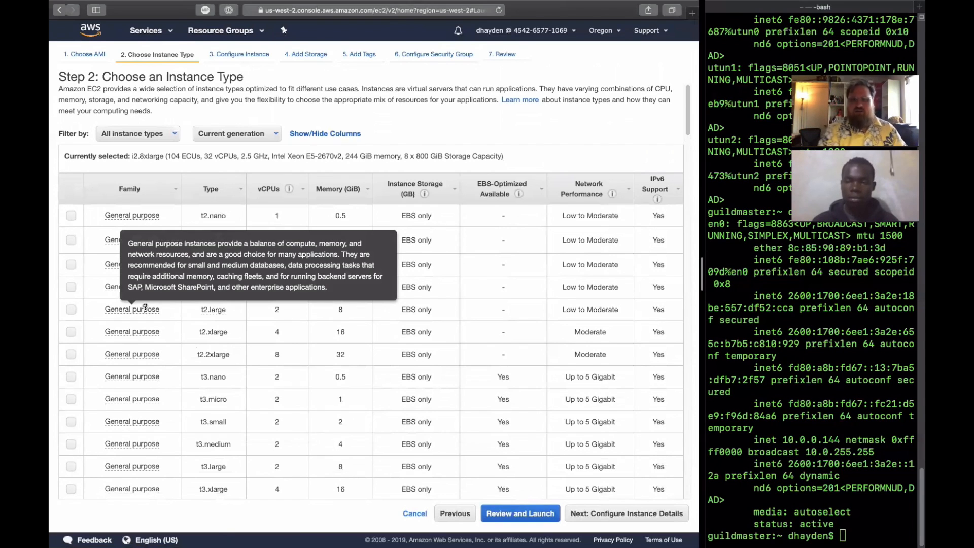
scroll(574, 455, down, 5)
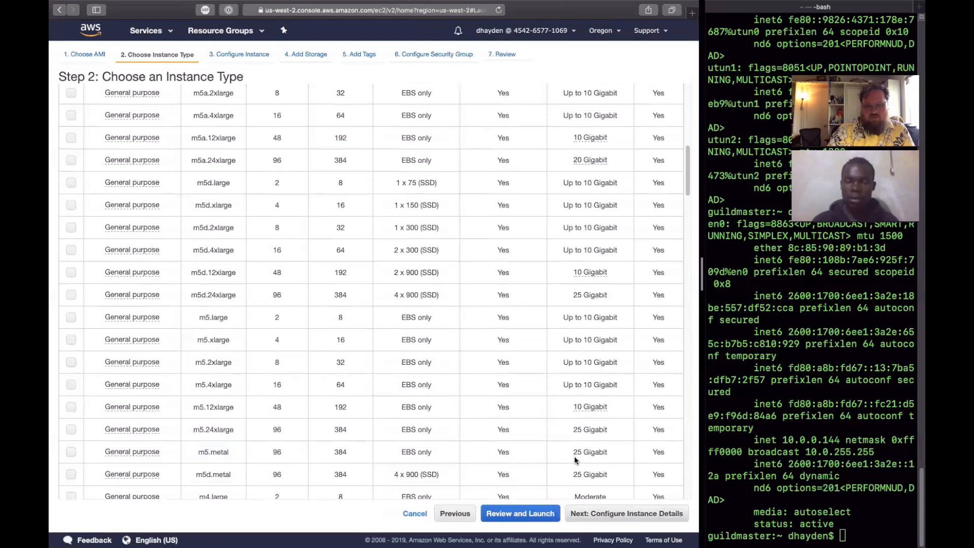
scroll(365, 289, up, 5)
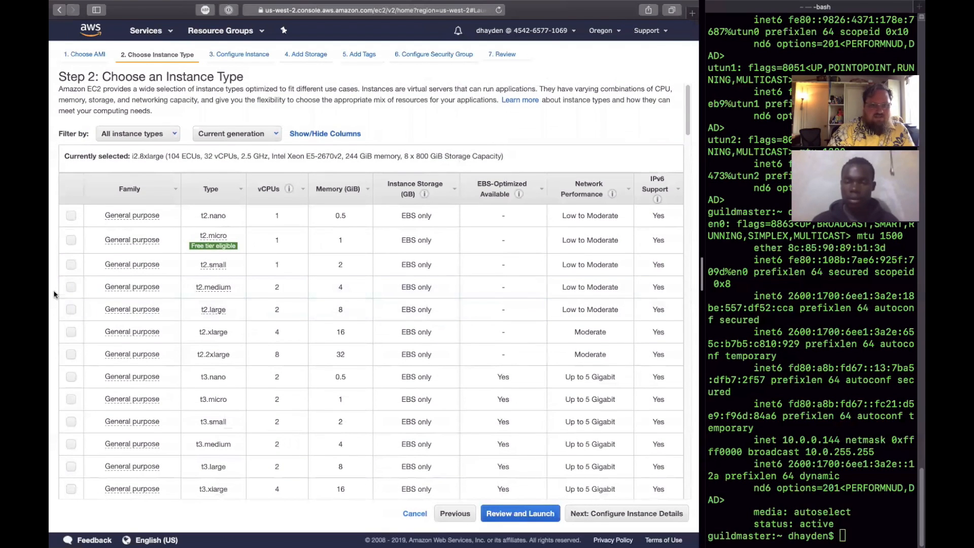
- Select the t2.medium instance type and continue to configuring the instance details
click(71, 287)
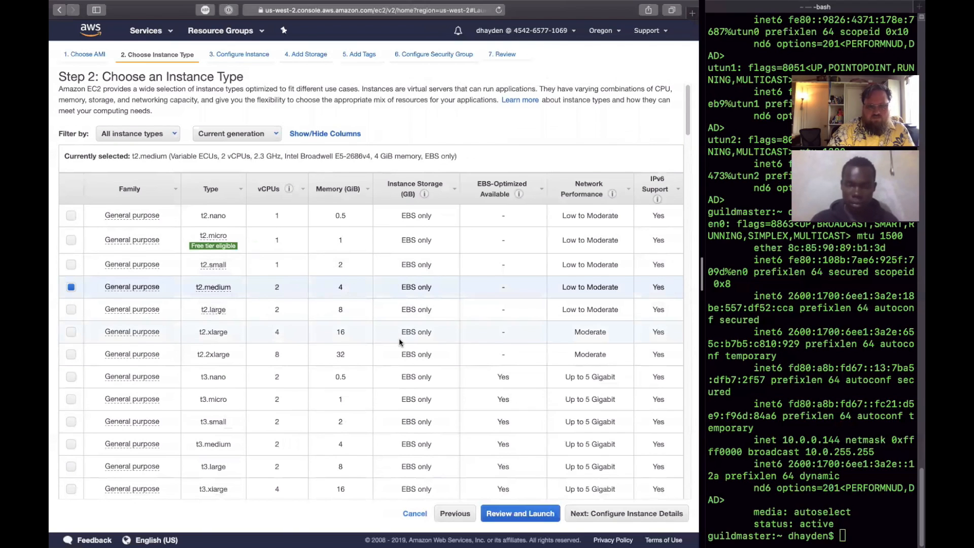
scroll(400, 341, down, 3)
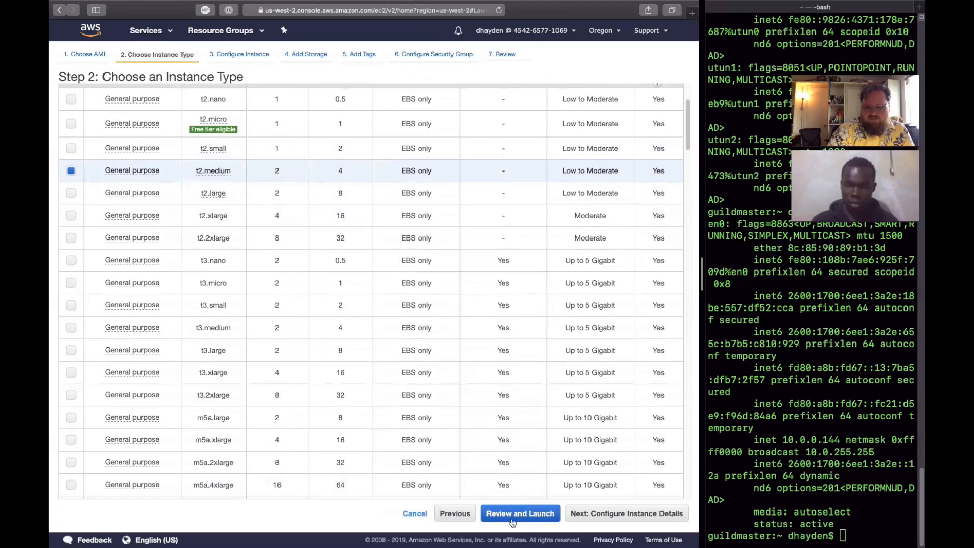
click(627, 514)
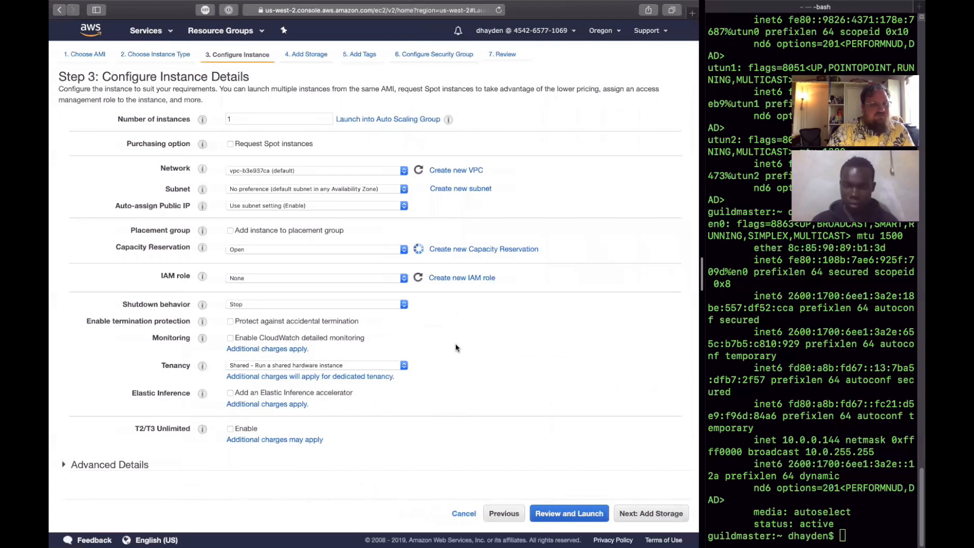
- Read the introduction to the instance details and check the instance count and the available networks and subnets
click(242, 117)
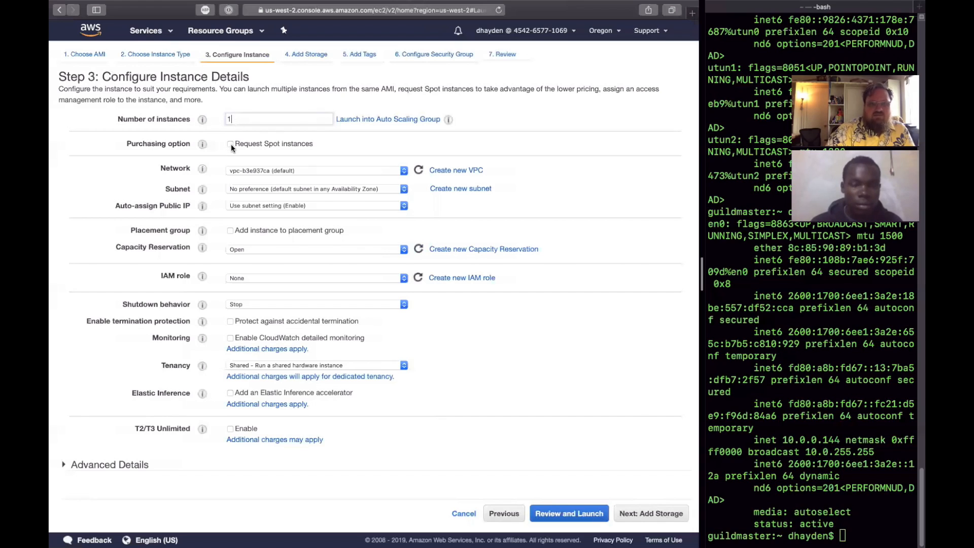
drag(74, 89, 280, 98)
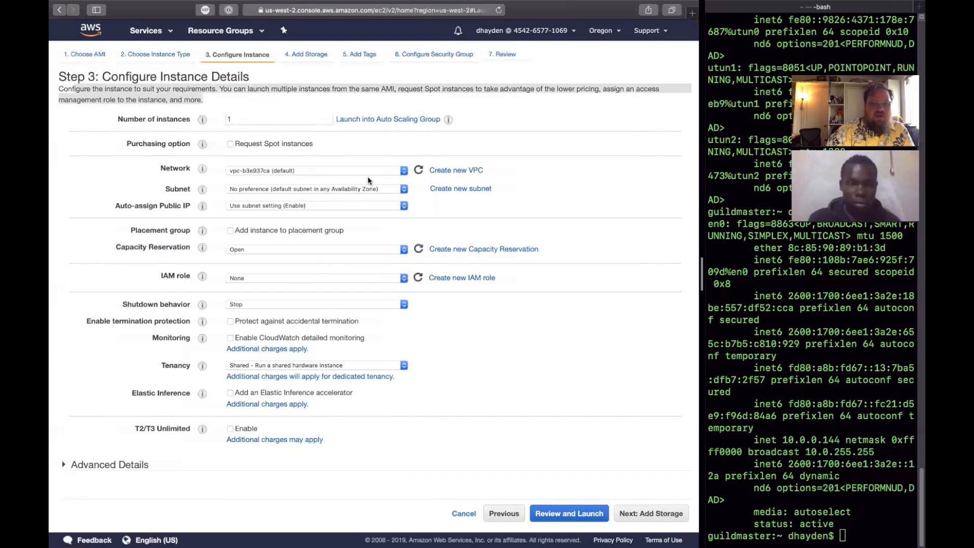
click(390, 171)
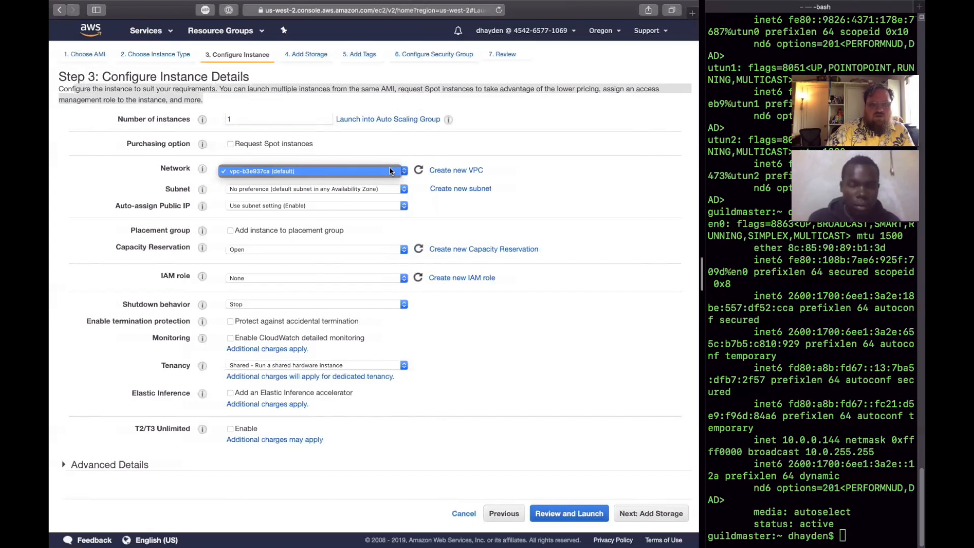
click(391, 171)
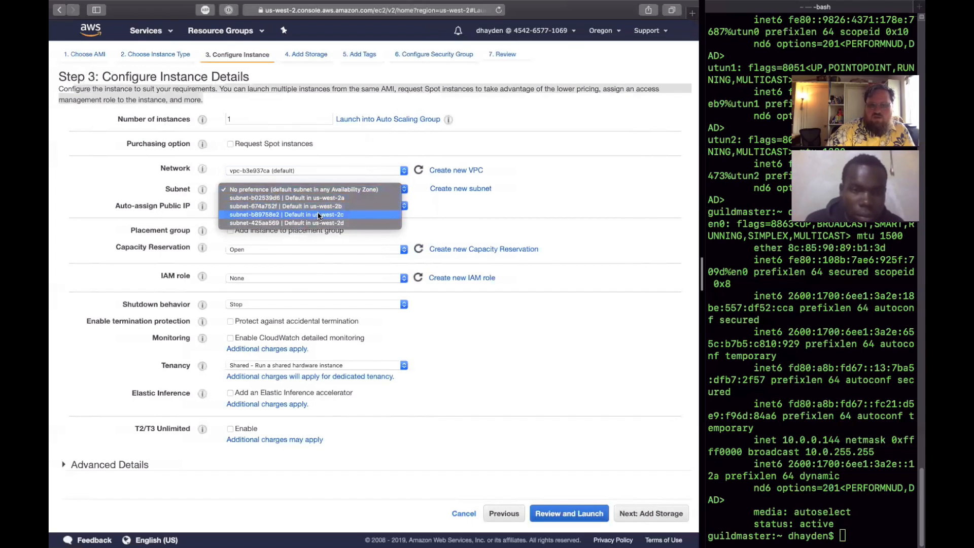
- View the list of AWS regions available for launching the instance, keeping Oregon
click(609, 36)
click(604, 32)
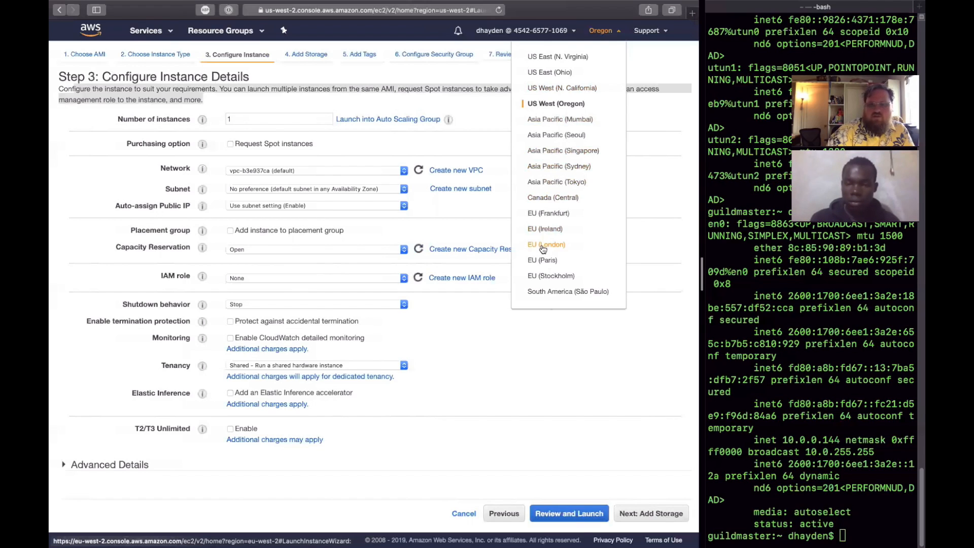
click(608, 31)
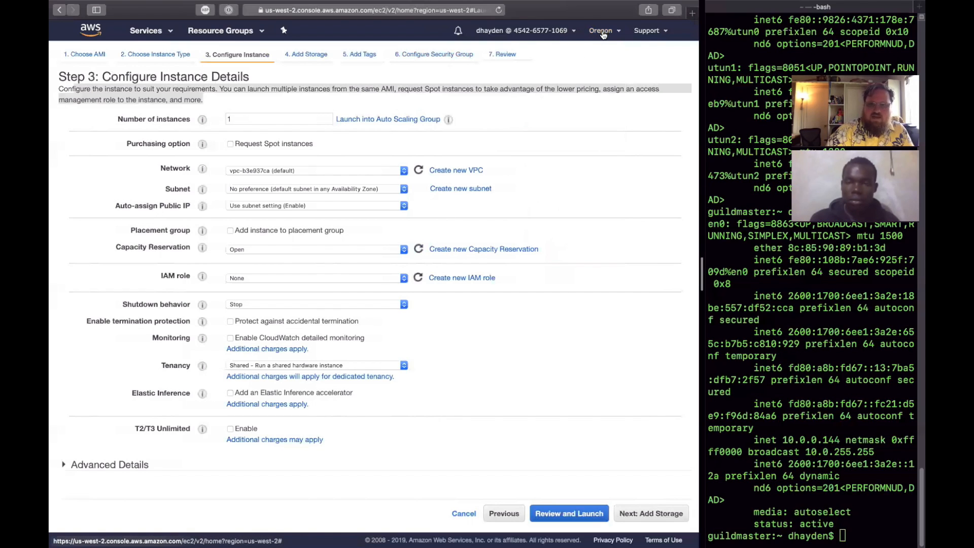
- Set the instance's subnet to the default one in us-west-2a and view the network interface settings
click(395, 189)
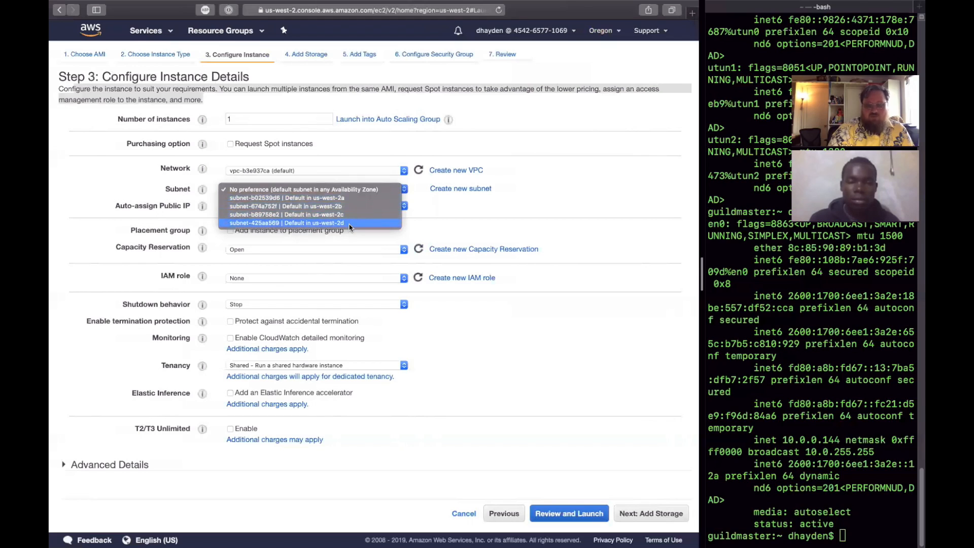
click(359, 200)
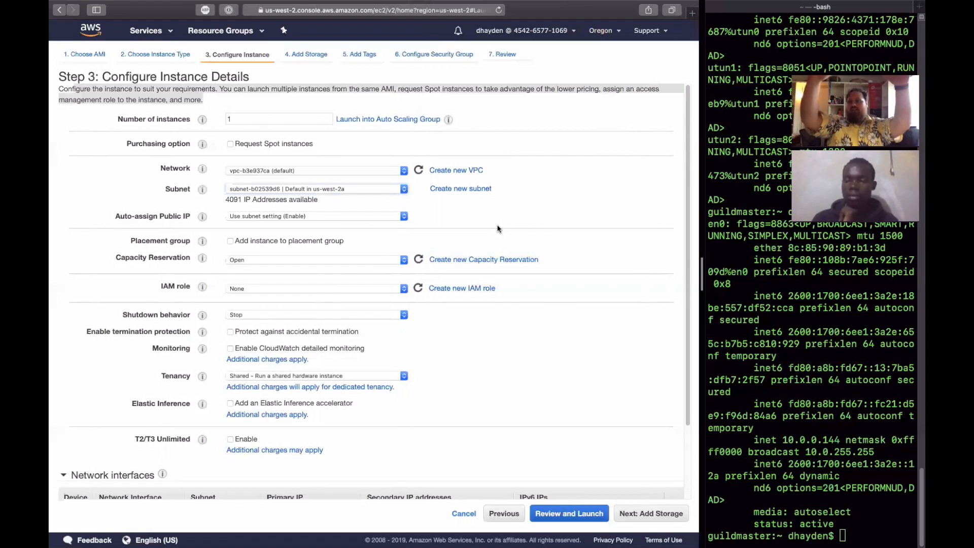
scroll(497, 228, down, 3)
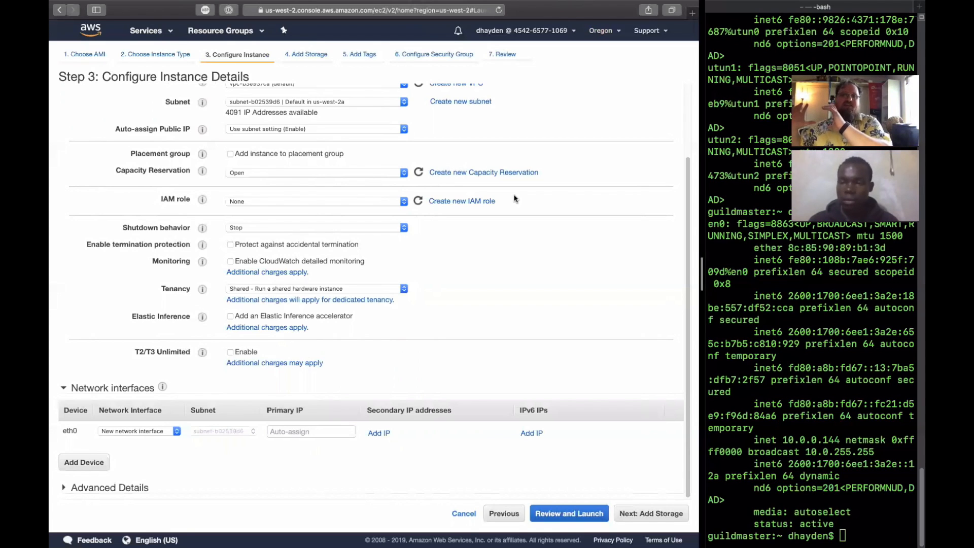
- Check the subnets available for the instance, keeping the default one in us-west-2a
scroll(515, 198, up, 3)
click(404, 169)
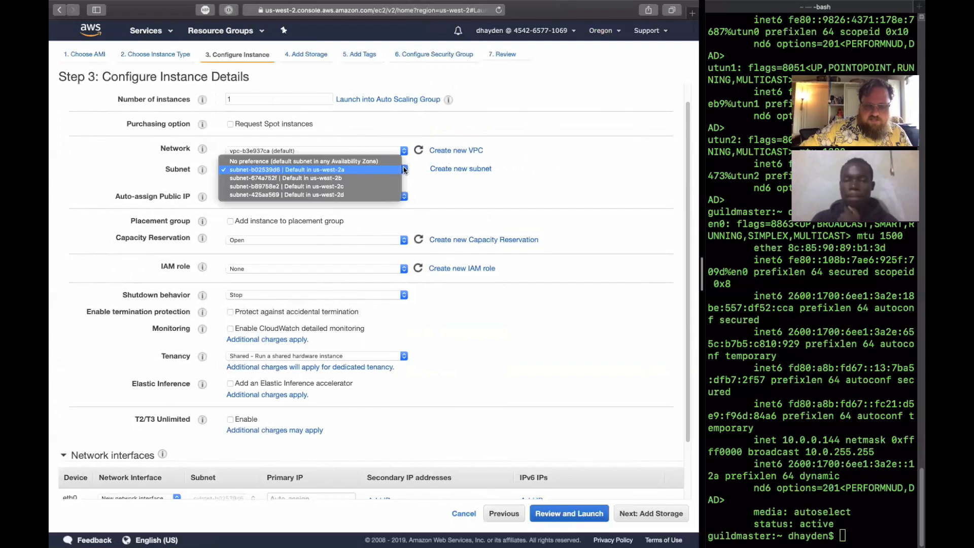
click(359, 170)
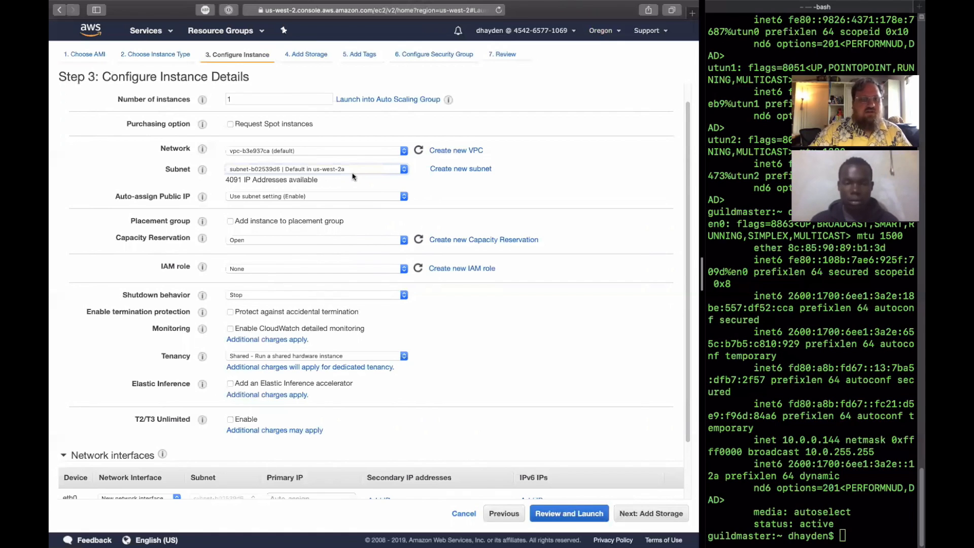
- Set the instance's Auto-assign Public IP option to Enable and recheck its available choices
click(373, 197)
click(334, 205)
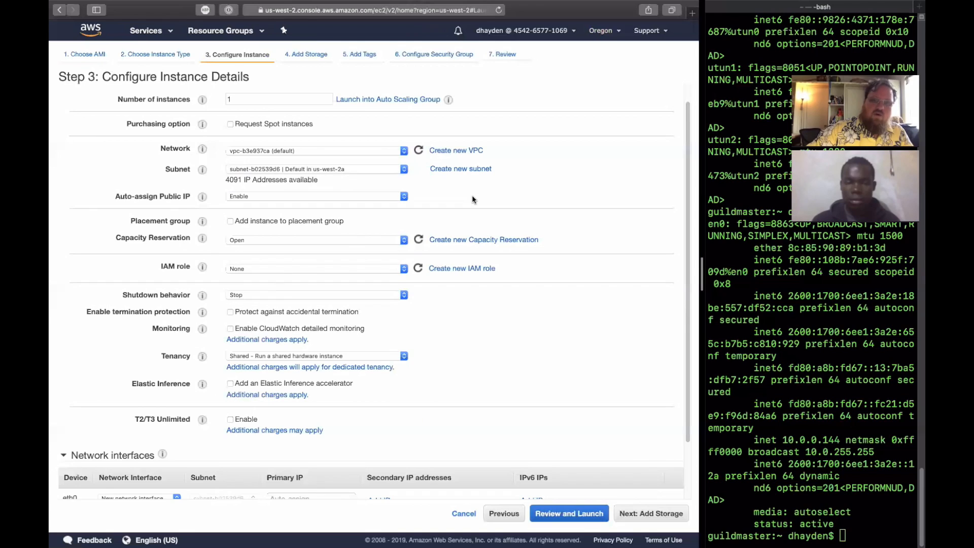
scroll(472, 200, down, 2)
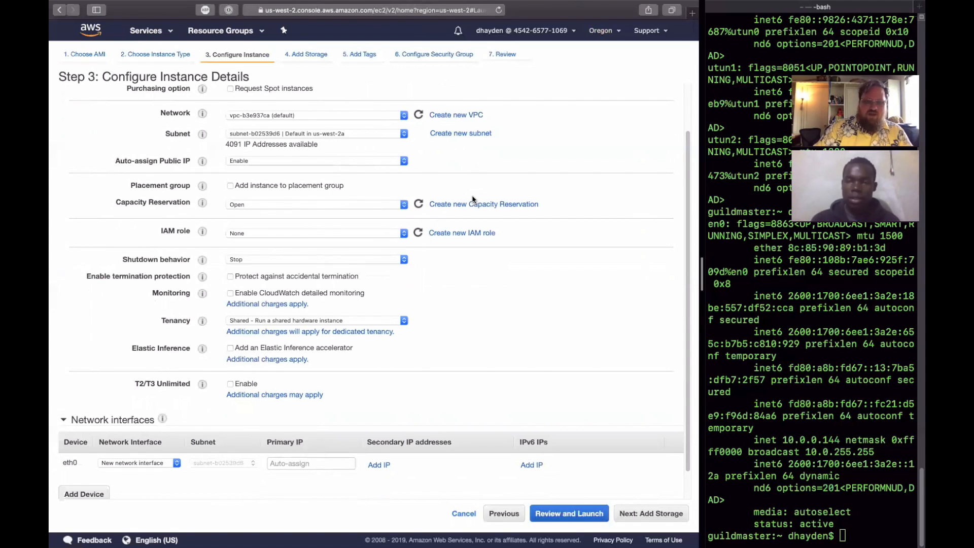
click(295, 164)
click(441, 163)
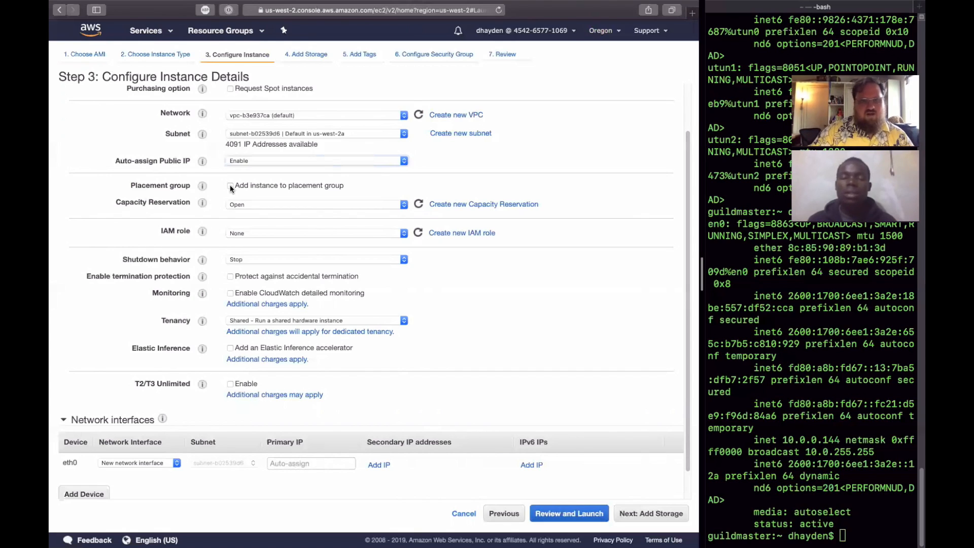
- Check the options for capacity reservation, IAM role and shutdown behavior, keeping Open, None and Stop
click(399, 206)
click(399, 205)
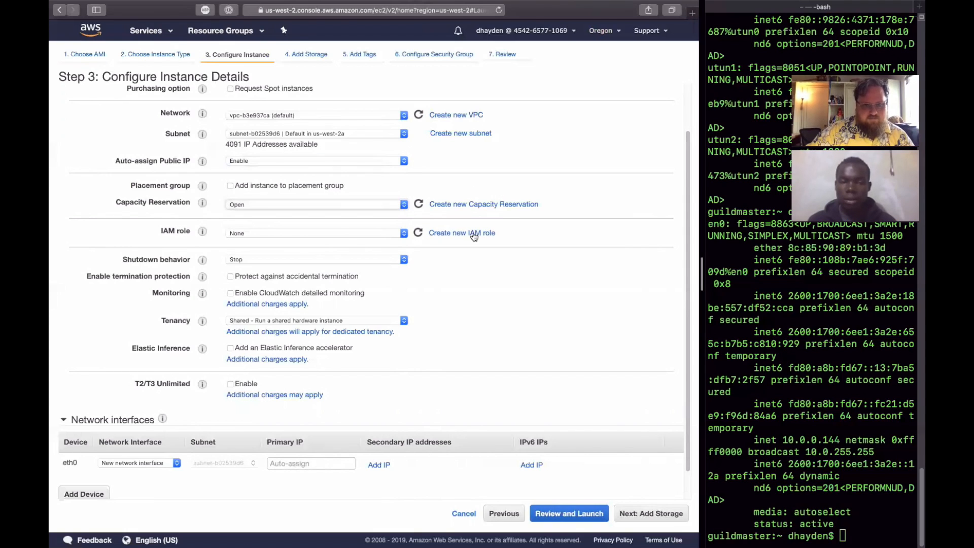
scroll(474, 236, down, 2)
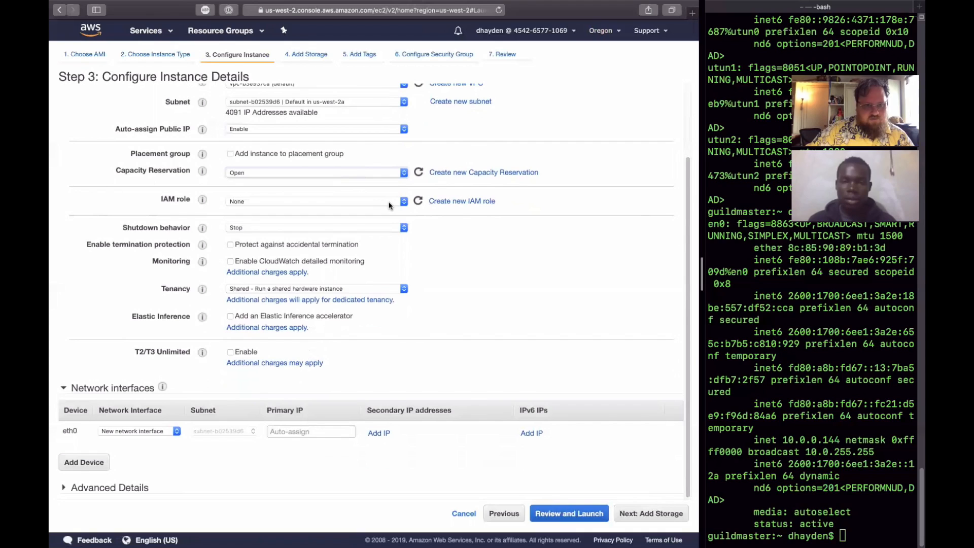
click(398, 201)
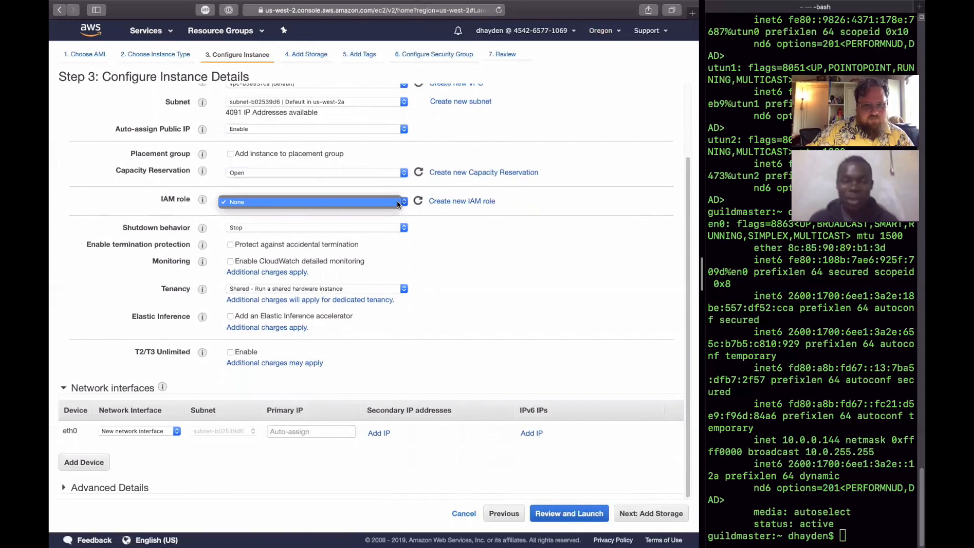
click(397, 202)
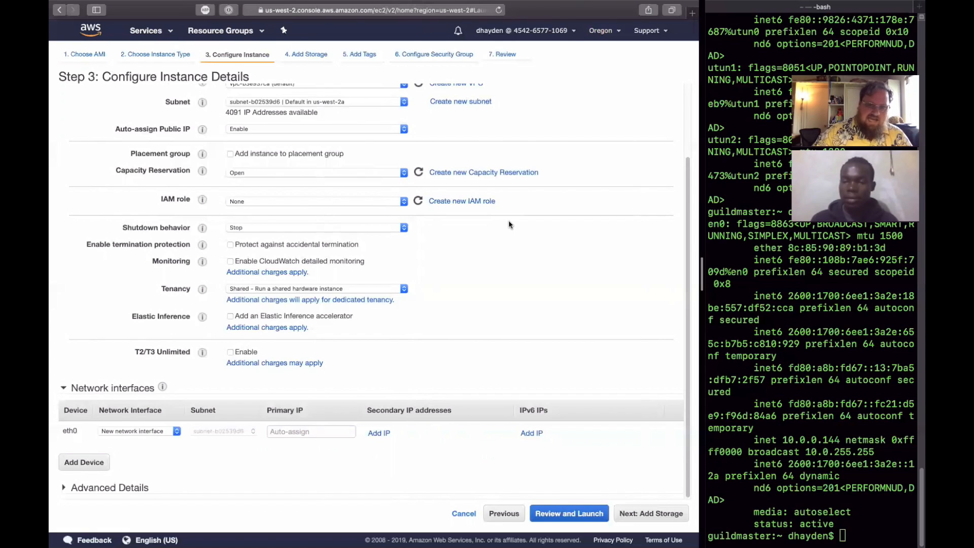
click(404, 229)
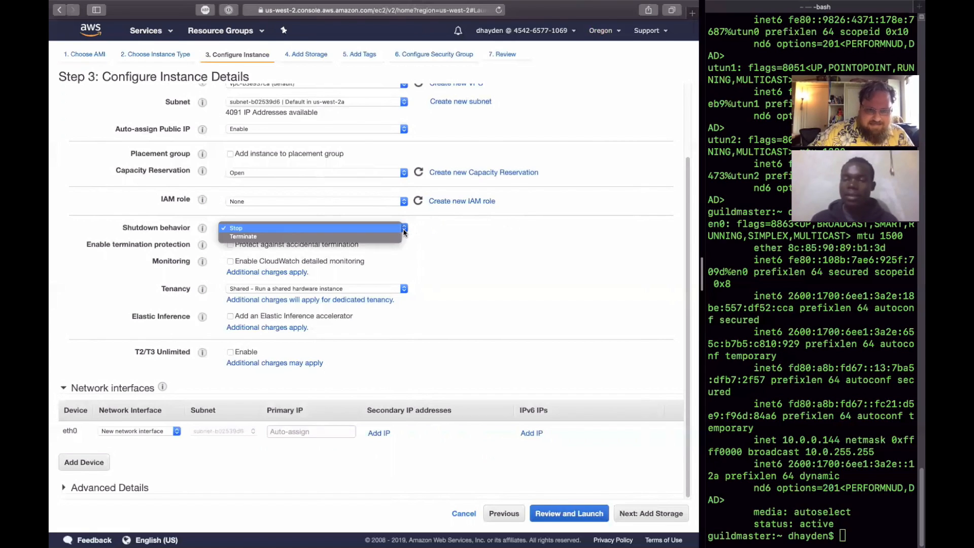
click(428, 229)
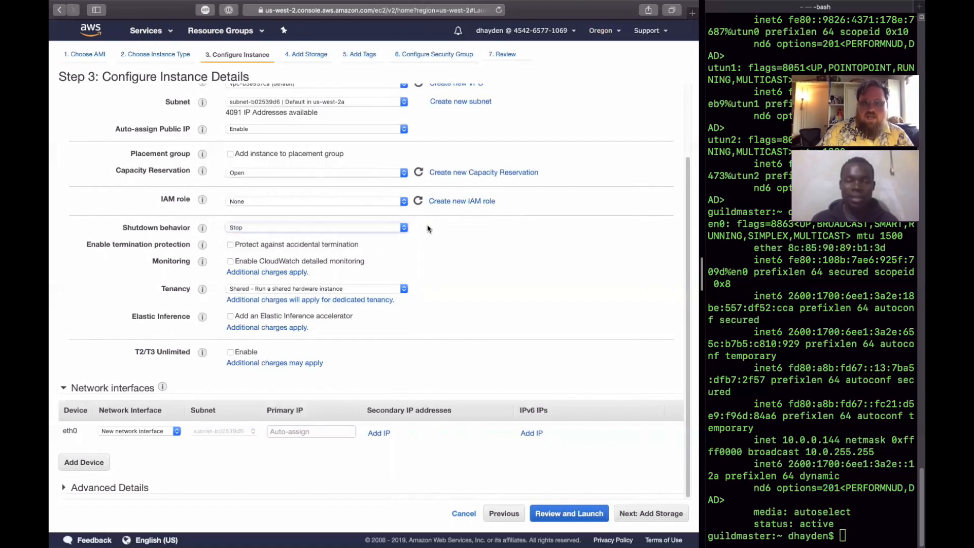
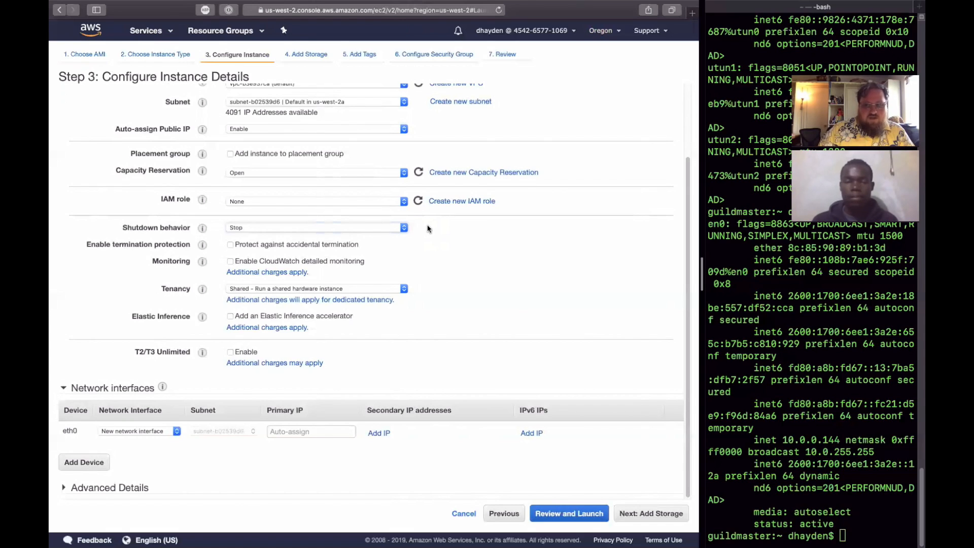
- Recheck the available choices for the instance's IAM role and shutdown behavior, keeping None and Stop
click(394, 201)
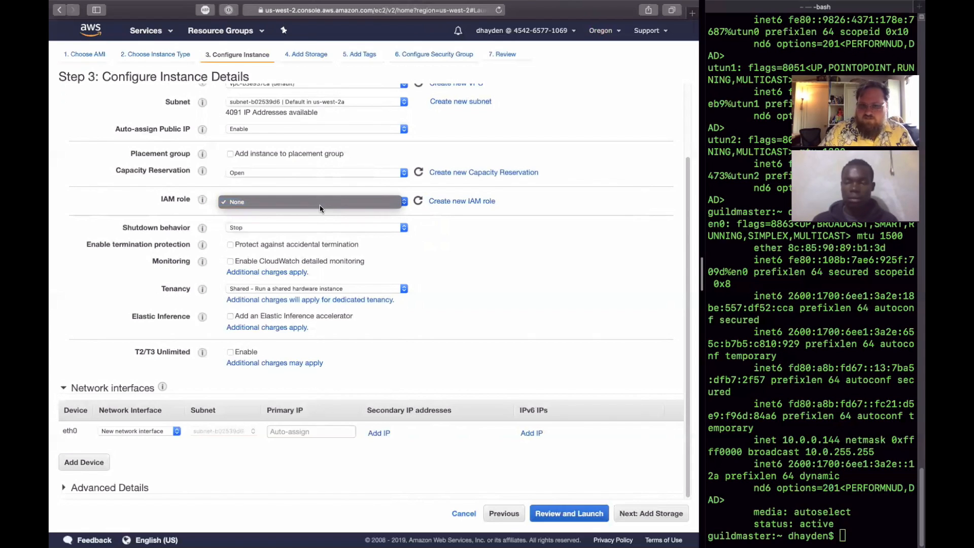
click(544, 257)
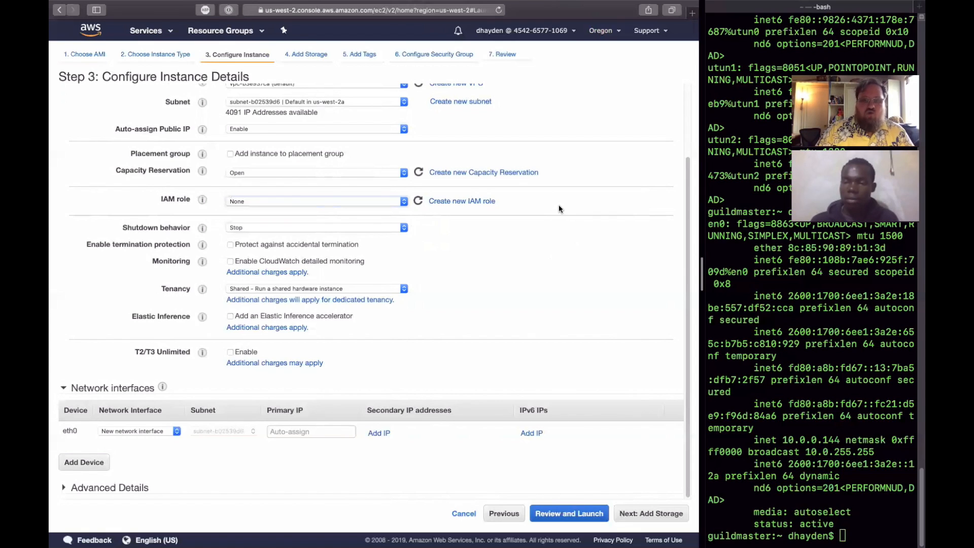
click(405, 230)
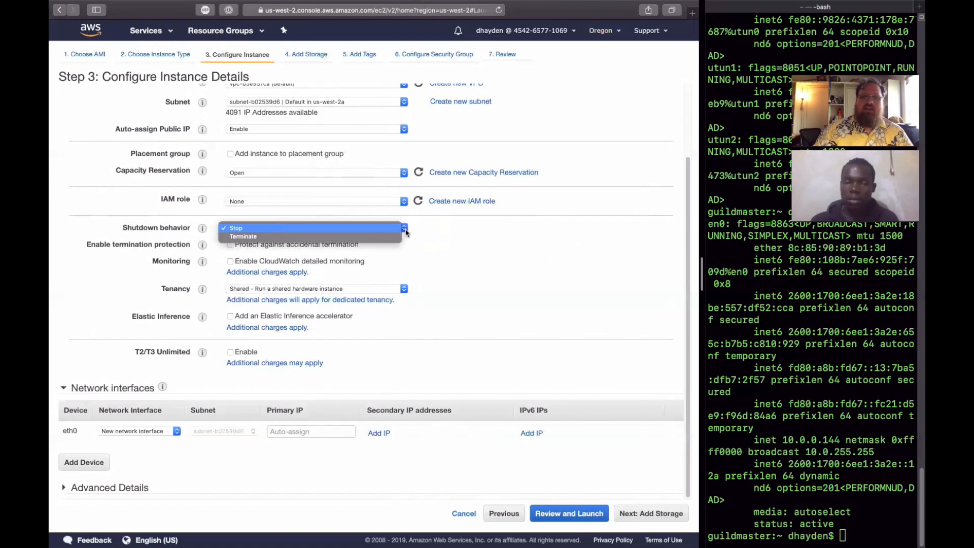
click(405, 200)
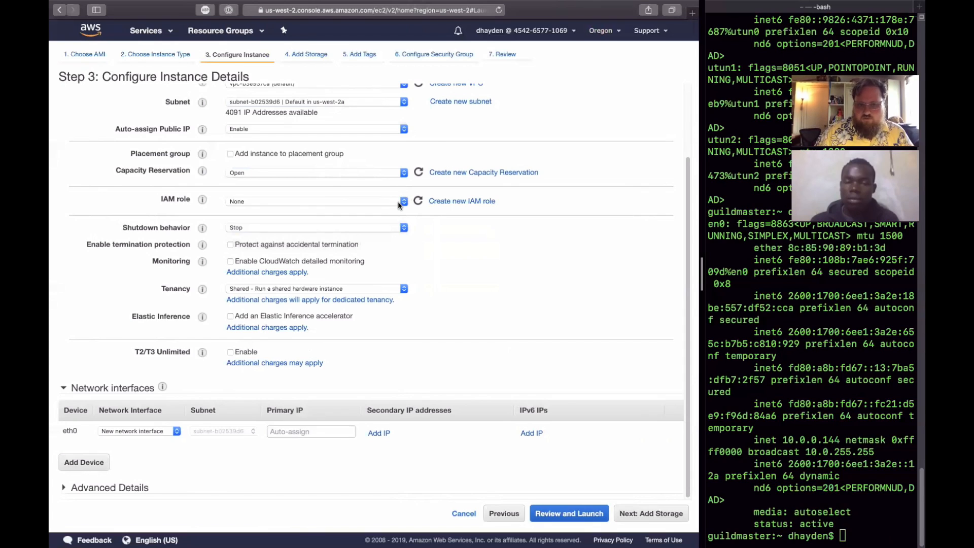
click(398, 203)
click(523, 238)
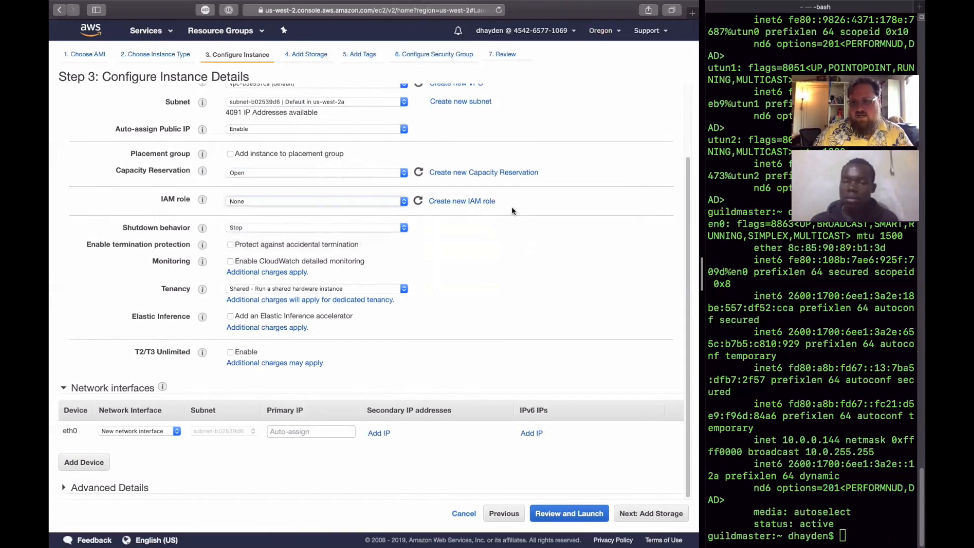
click(404, 202)
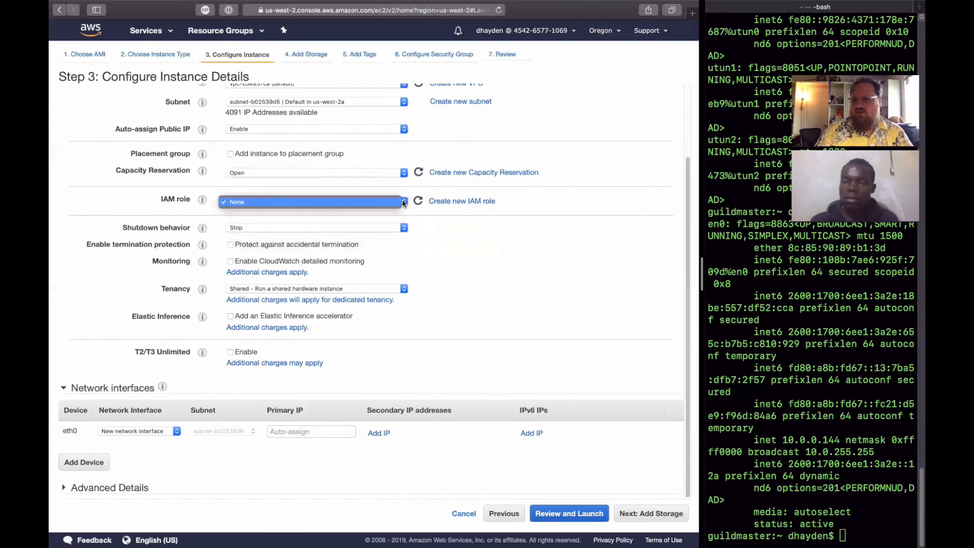
click(464, 247)
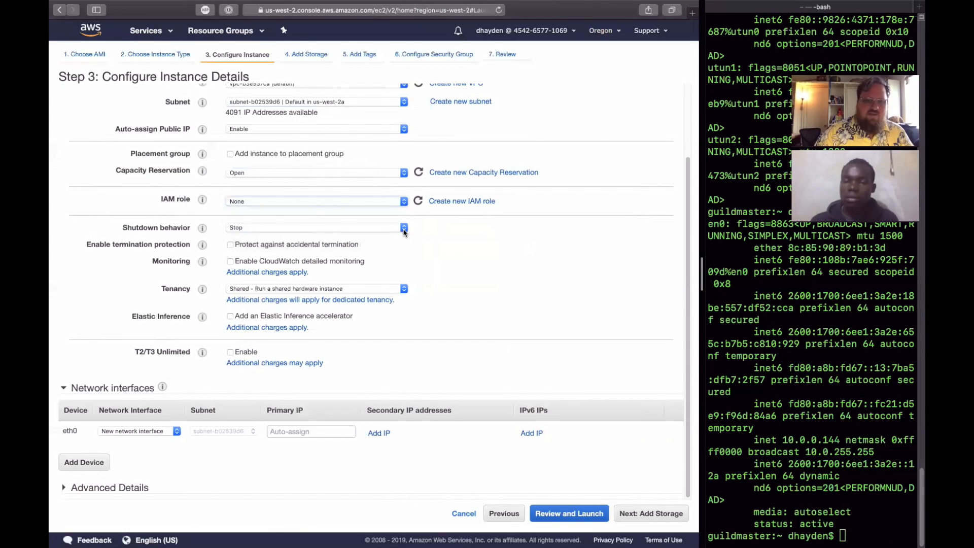
click(405, 232)
click(459, 230)
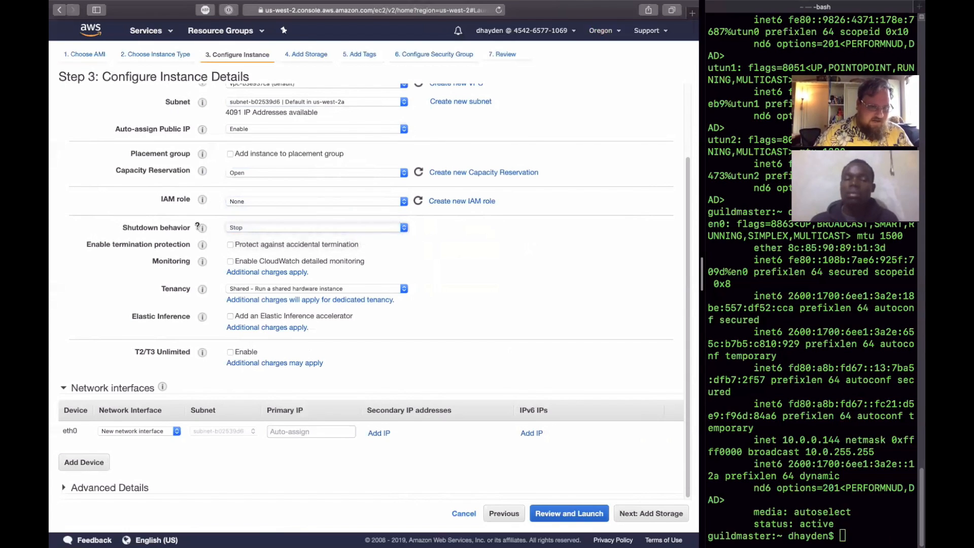
- Switch the instance's shutdown behavior to Terminate and back to Stop
click(286, 228)
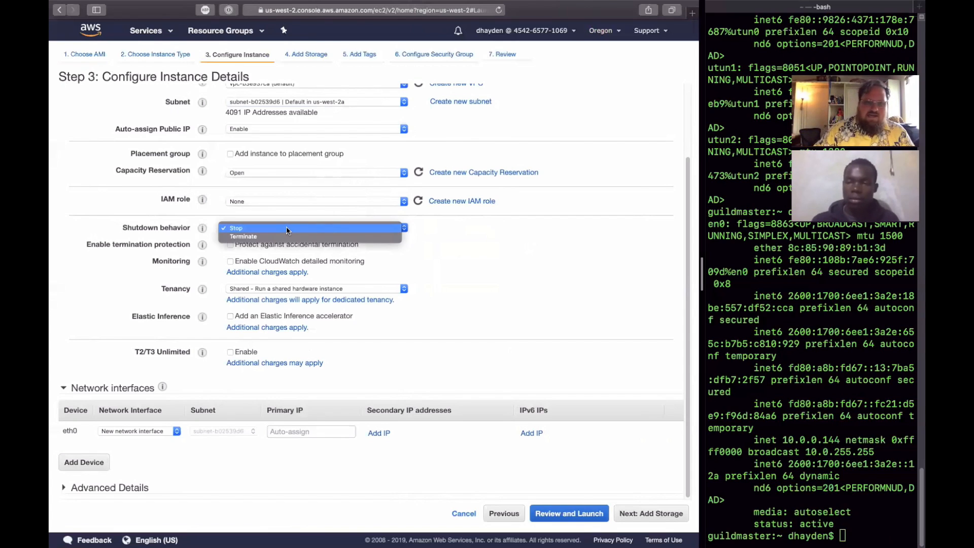
click(284, 236)
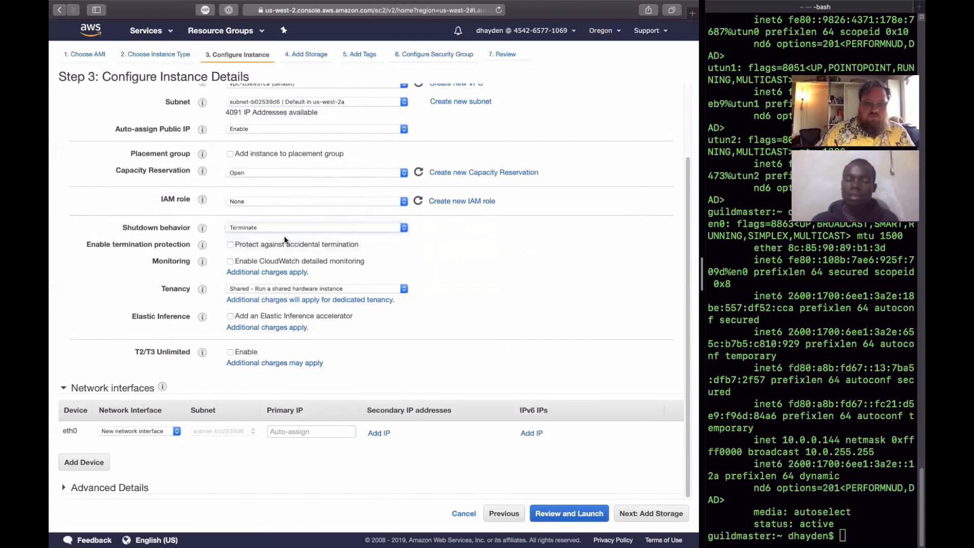
click(308, 228)
click(317, 220)
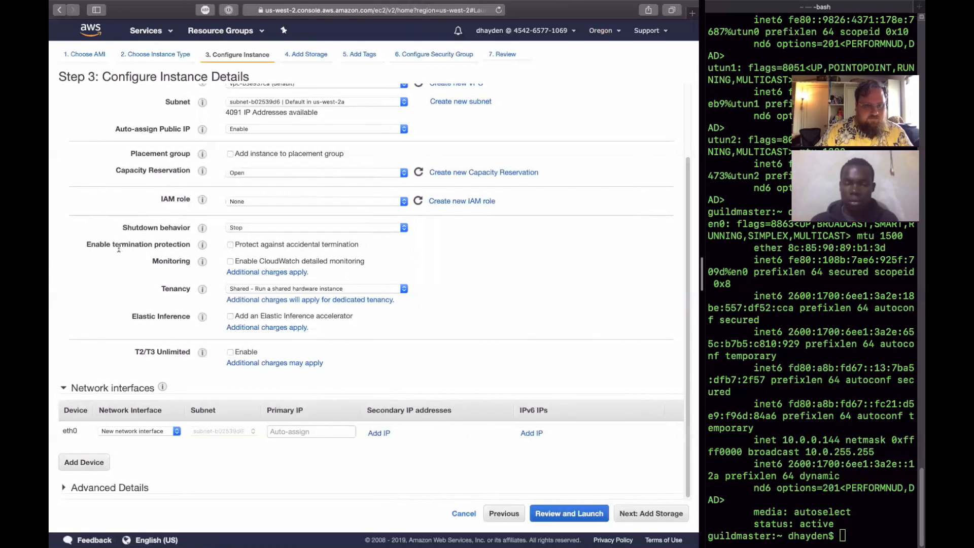
- Enable protection against accidental termination and CloudWatch detailed monitoring for the instance
click(231, 245)
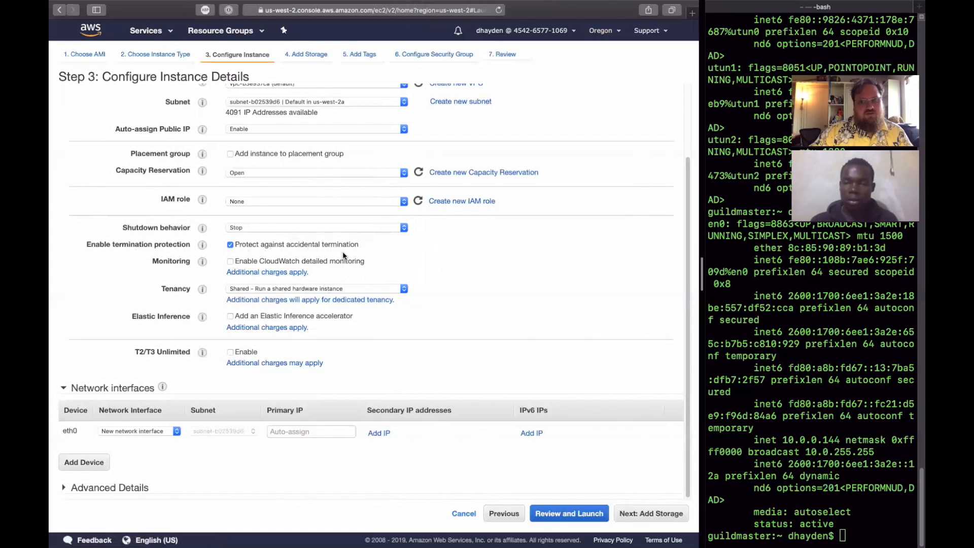
click(230, 261)
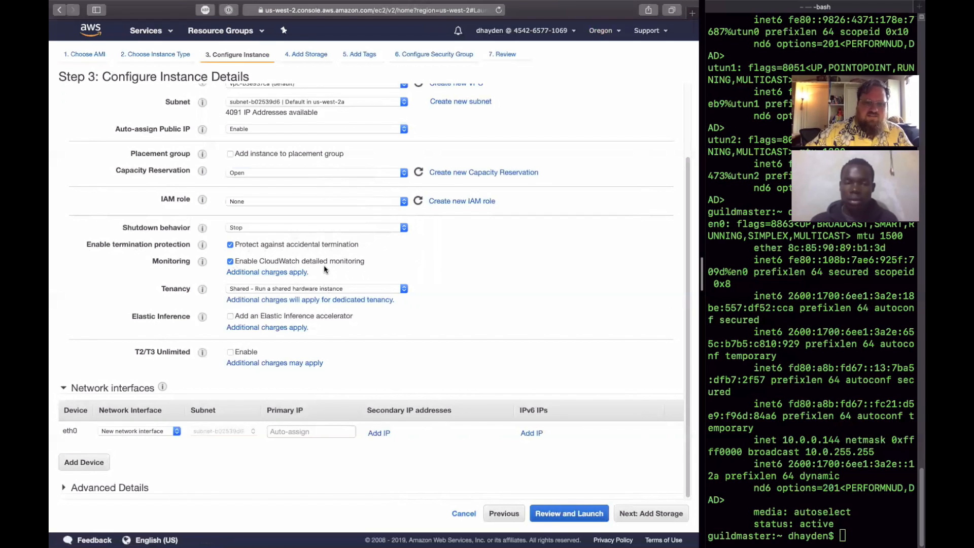
- Look over the Amazon CloudWatch page linked from the monitoring charges and return to the instance details
click(286, 272)
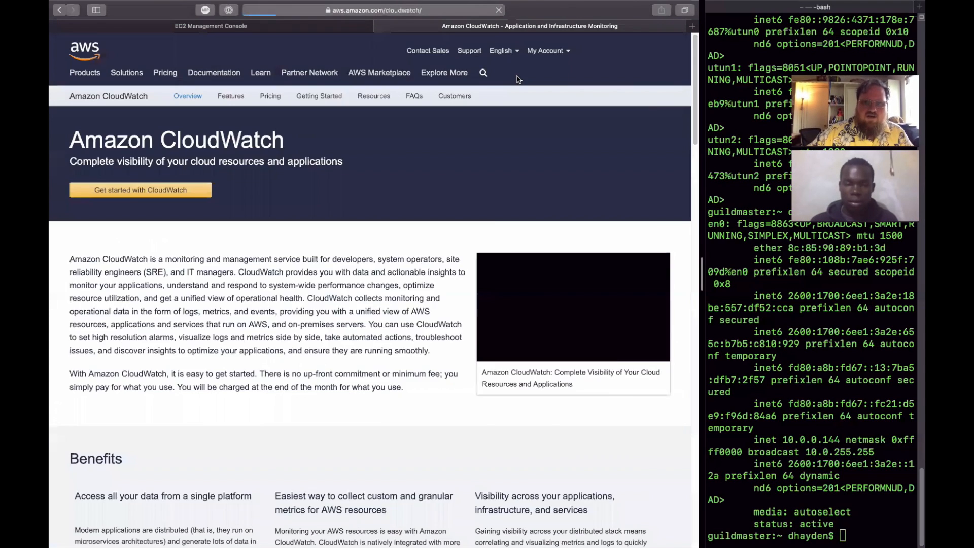
scroll(434, 170, down, 10)
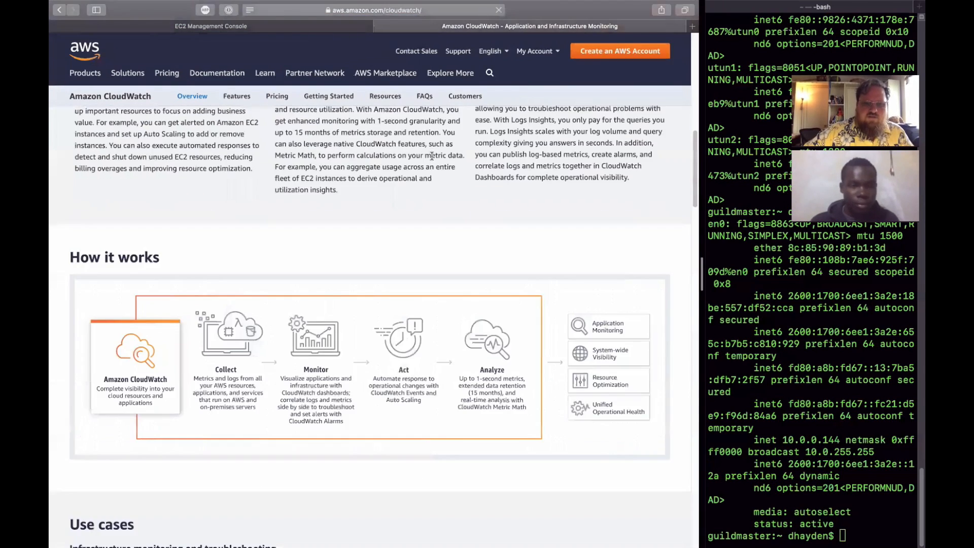
click(380, 26)
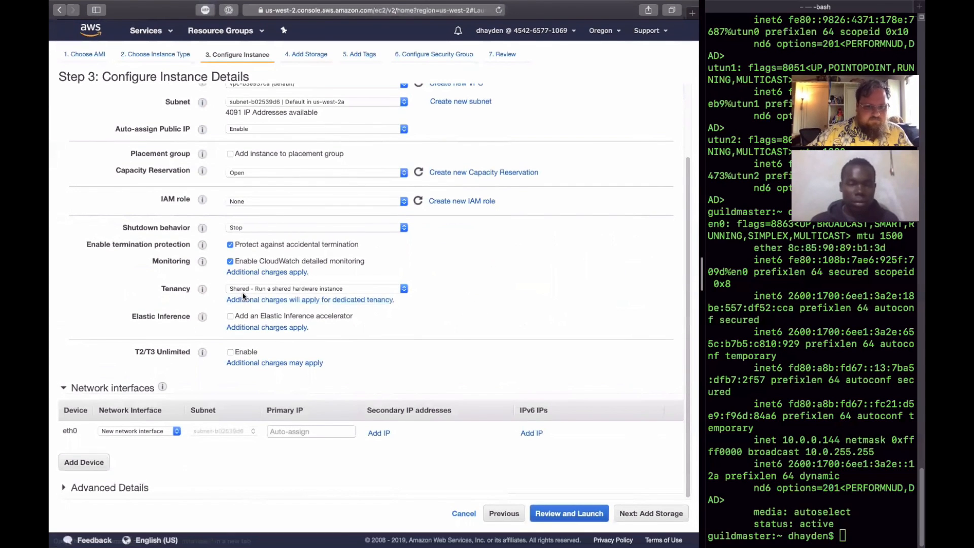
- Check the tenancy choices, keeping Shared, and read the help on monitoring, Elastic Inference and T2/T3 Unlimited
click(404, 290)
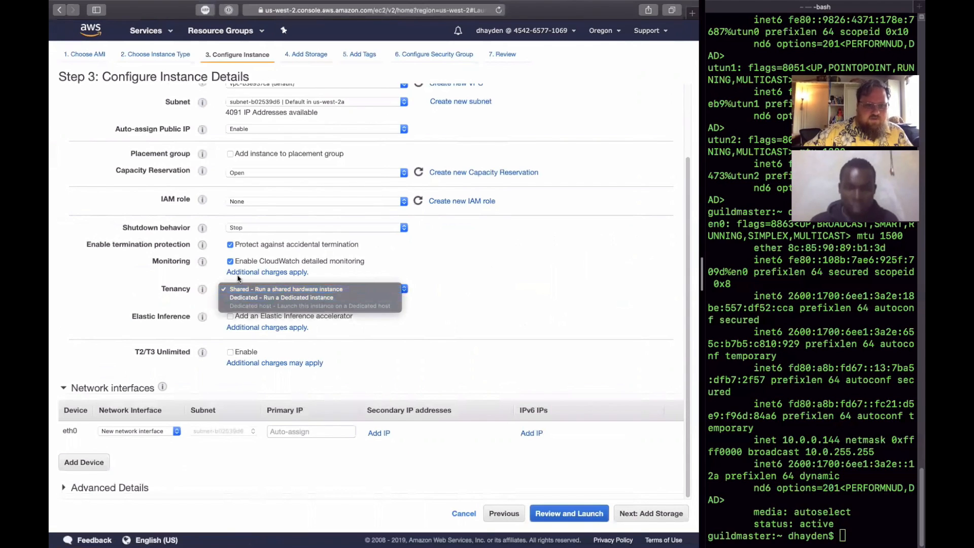
click(208, 270)
mouse_move(203, 262)
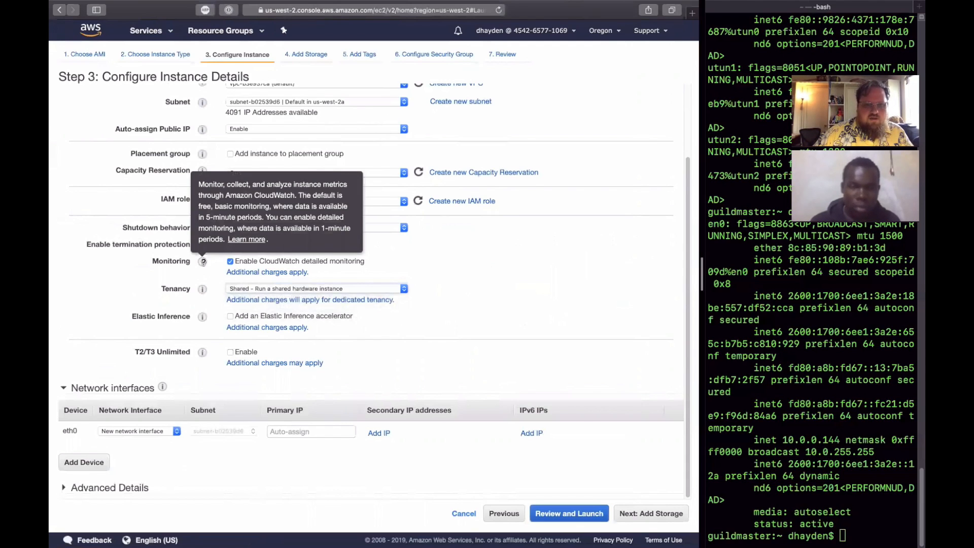
drag(488, 321, 272, 335)
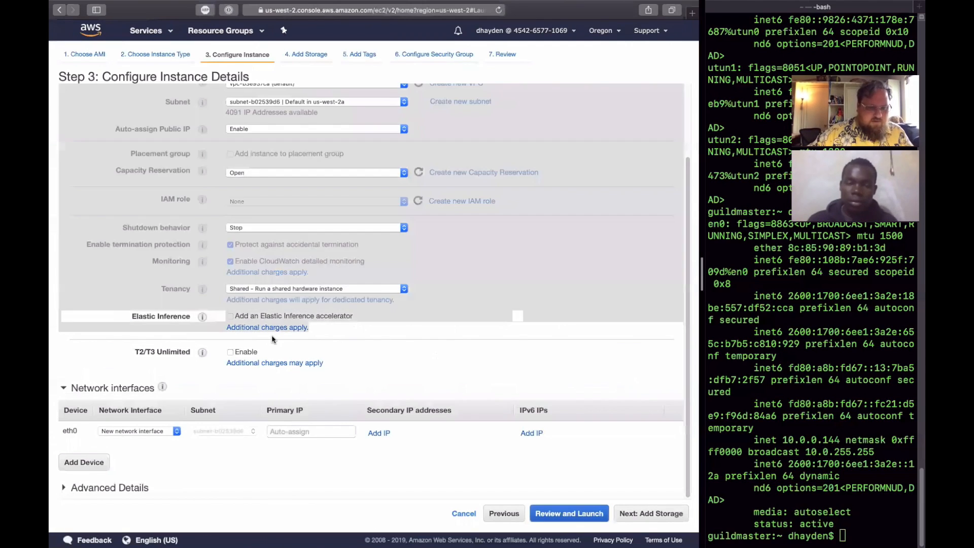
click(189, 333)
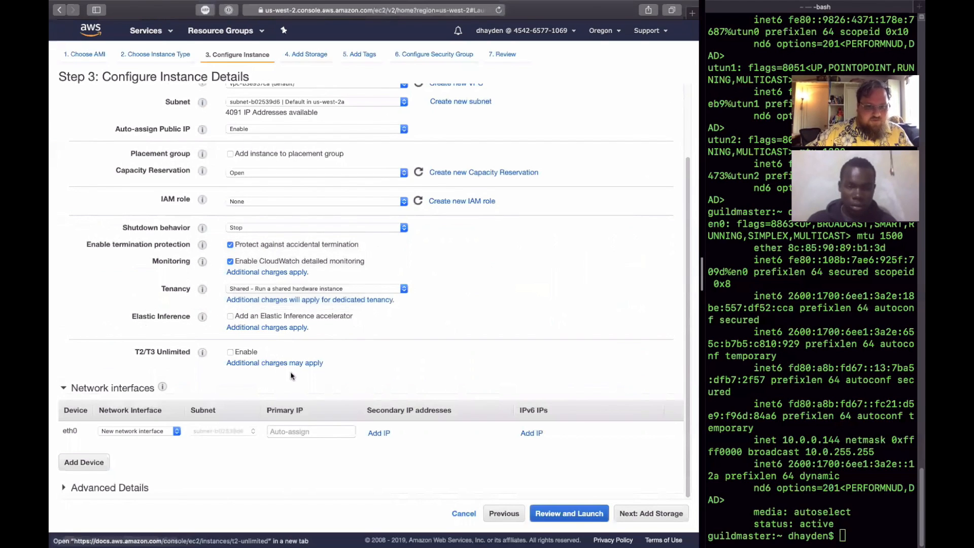
mouse_move(203, 318)
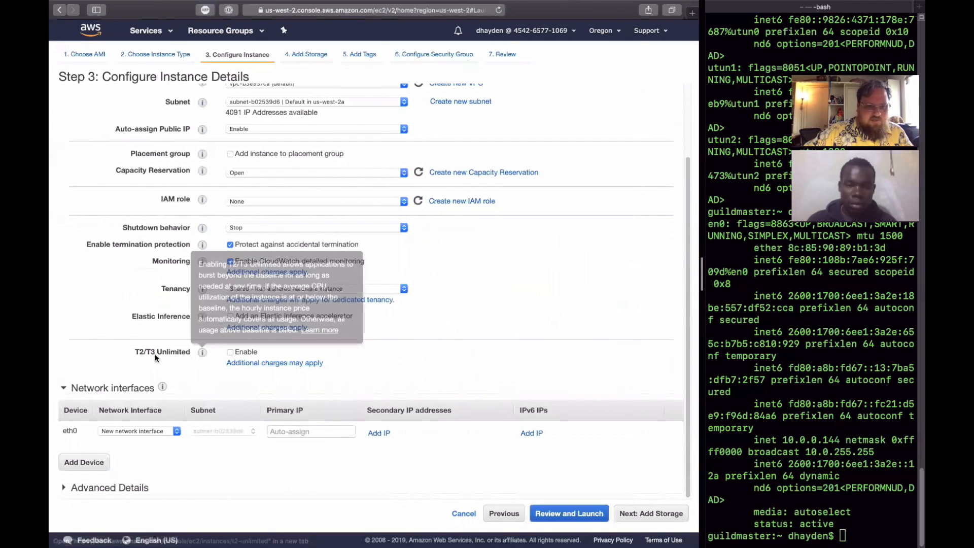
mouse_move(201, 354)
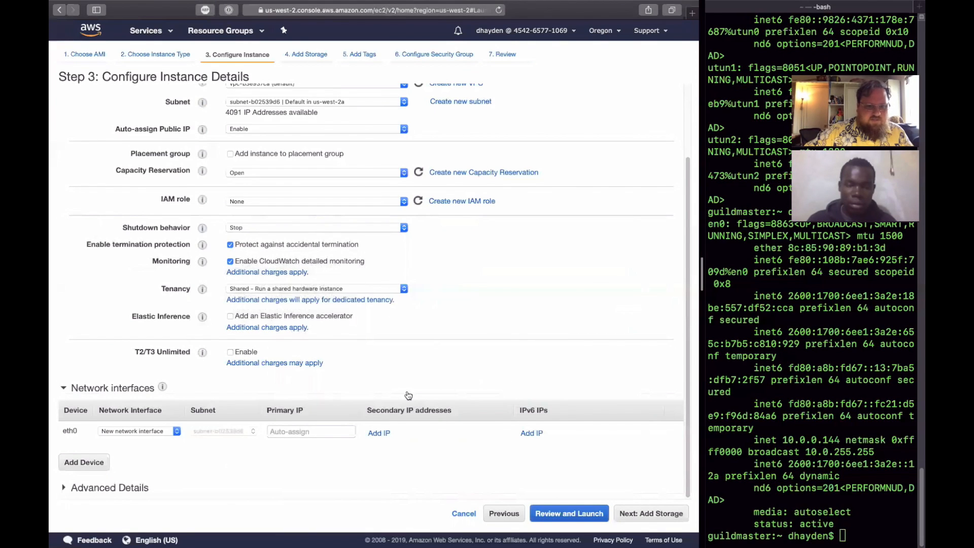
- Check the network interface choices and primary IP setting for eth0, keeping New network interface and Auto-assign
click(166, 433)
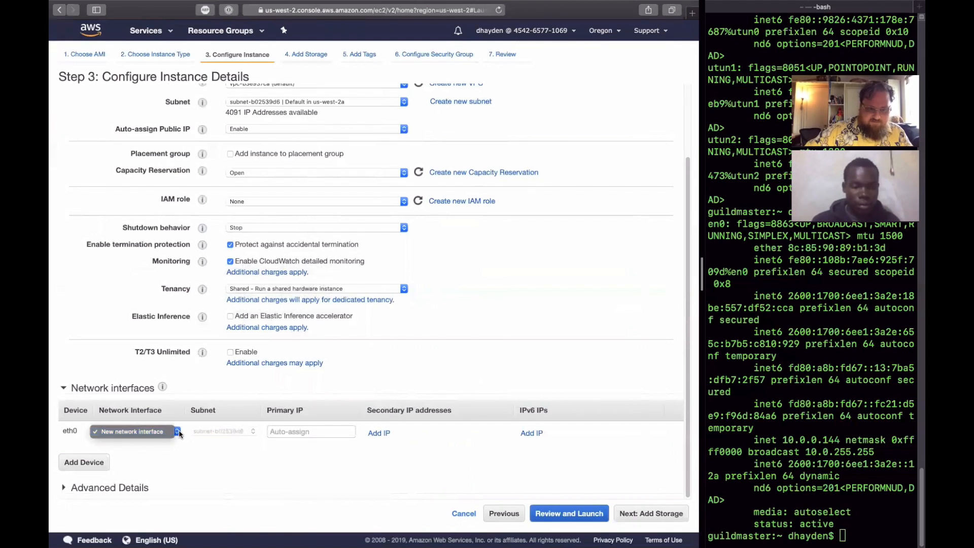
click(176, 433)
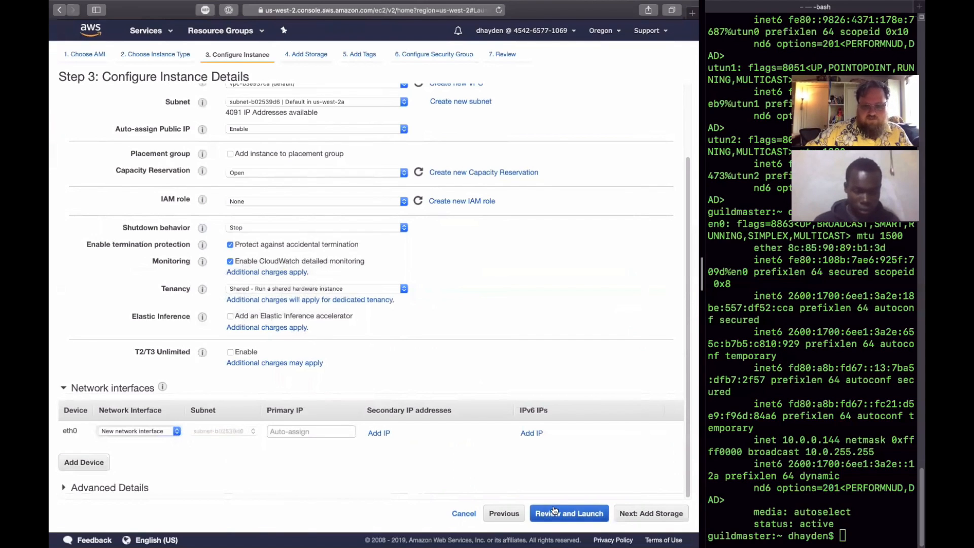
click(300, 432)
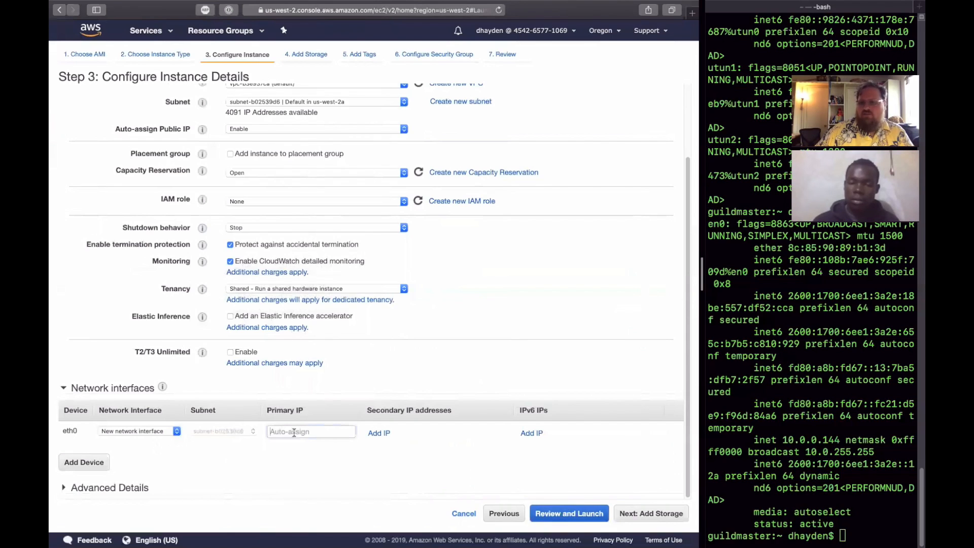
- Preview the instance launch review and go back through the wizard to the instance details
click(583, 518)
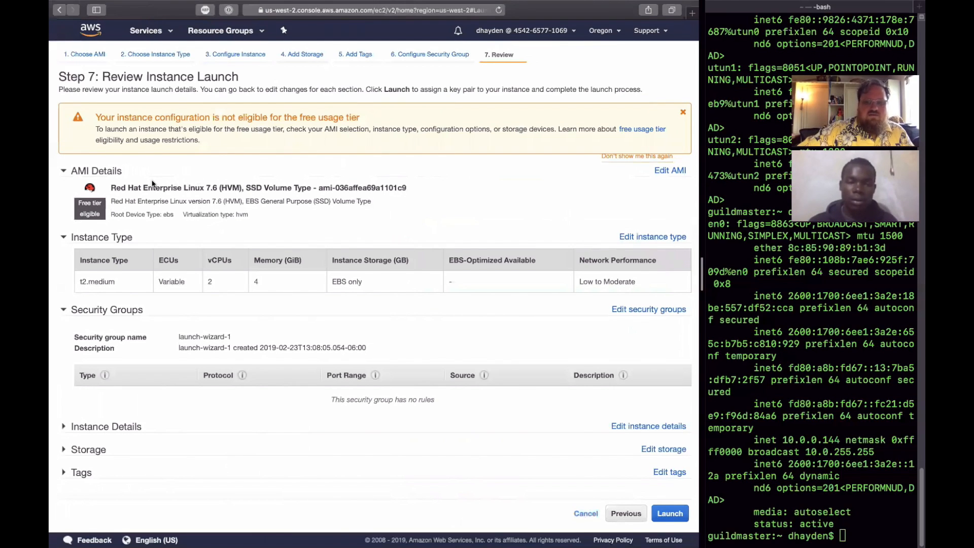
click(626, 513)
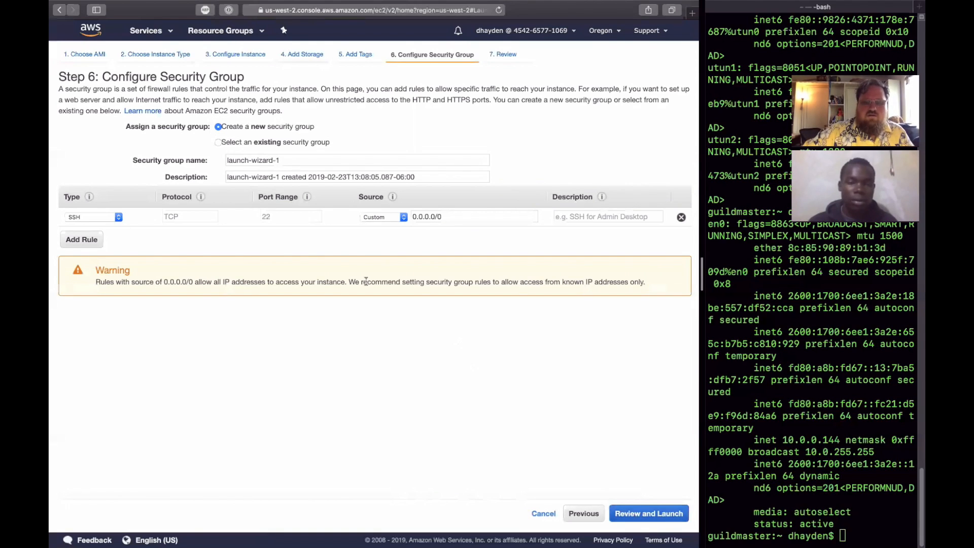
click(584, 514)
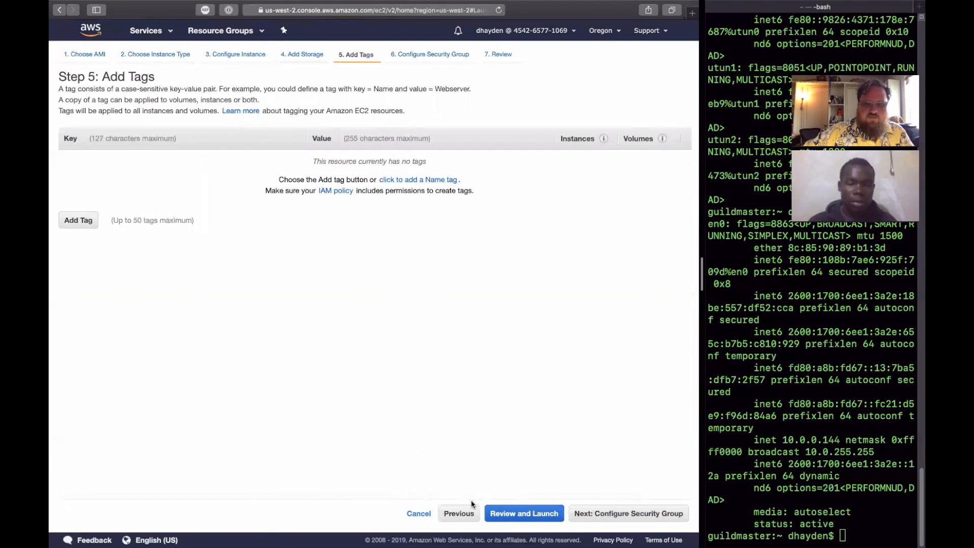
click(459, 514)
click(515, 514)
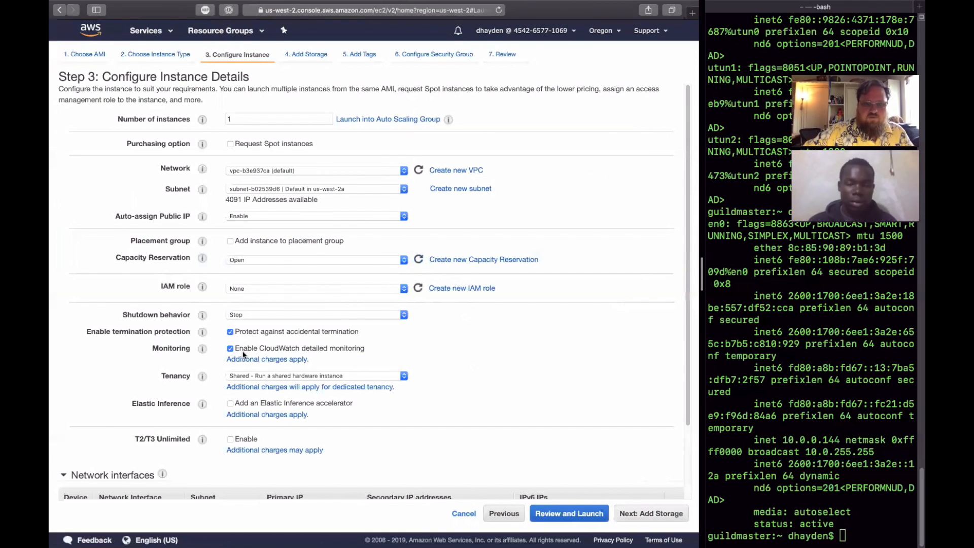
- Continue to the storage settings and set the root volume's size to 30 GiB
click(652, 514)
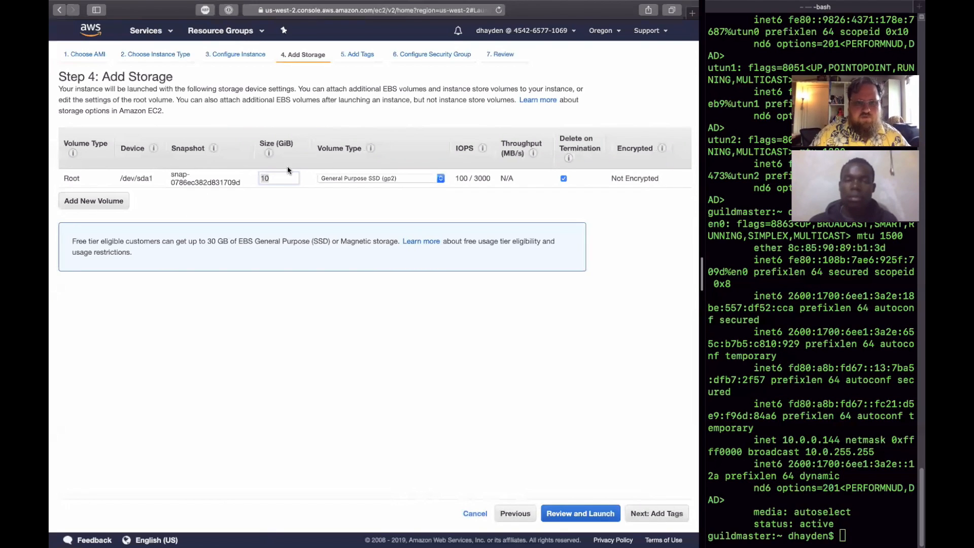
key(BackSpace)
key(BackSpace)
text(20)
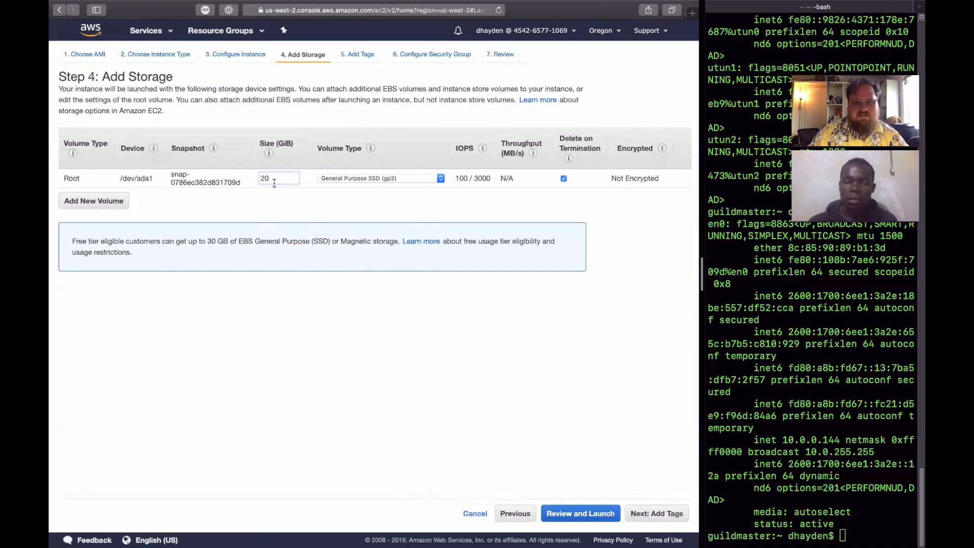
key(BackSpace)
key(BackSpace)
text(30)
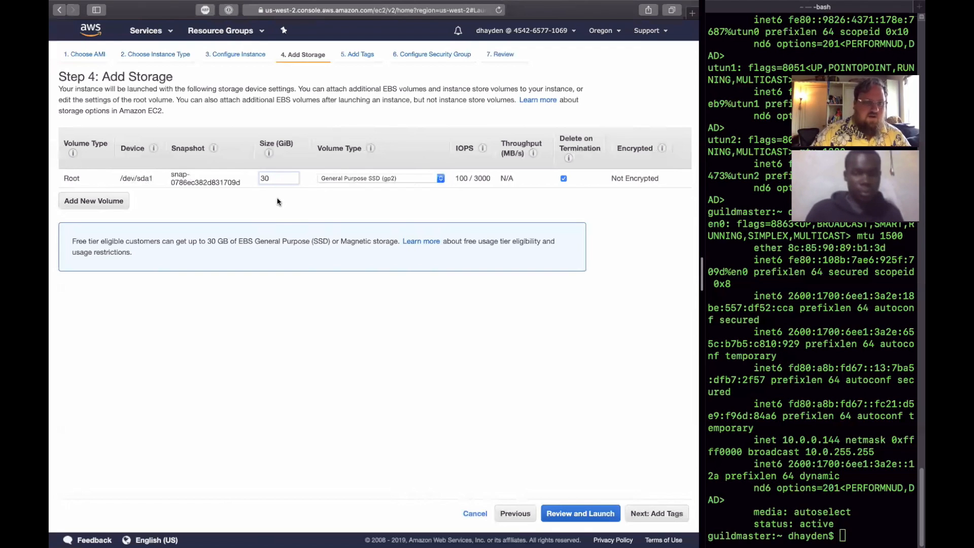
- Continue to the tag settings and add a tag with the key Name
click(656, 515)
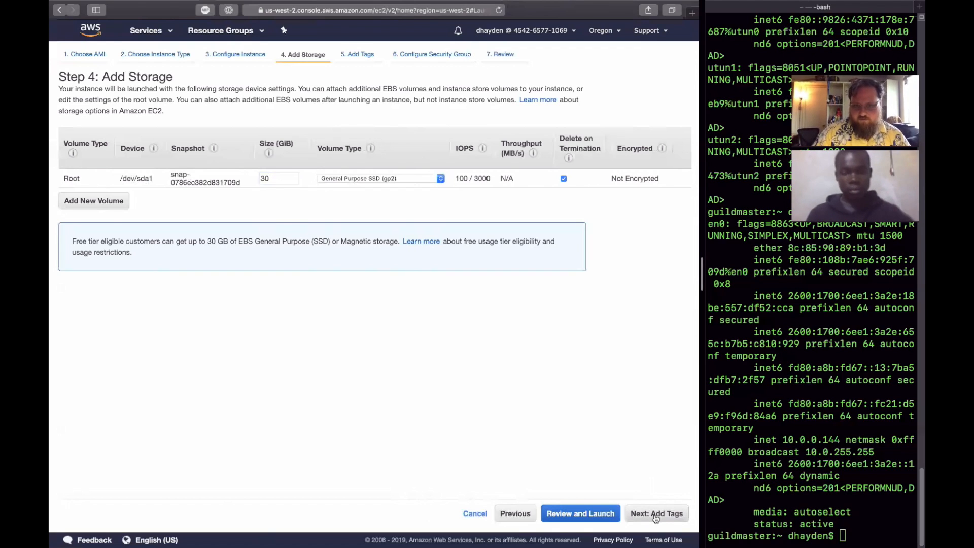
click(79, 220)
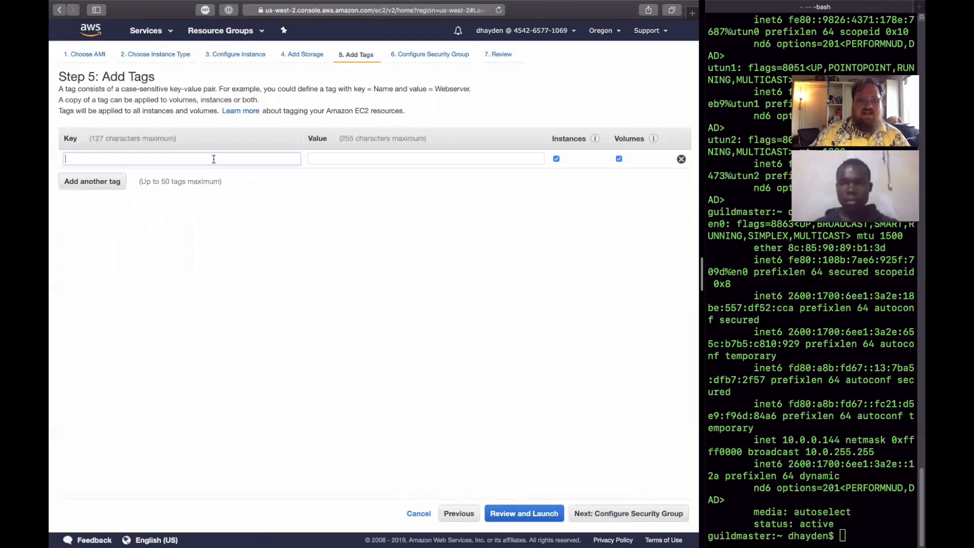
text(Name:)
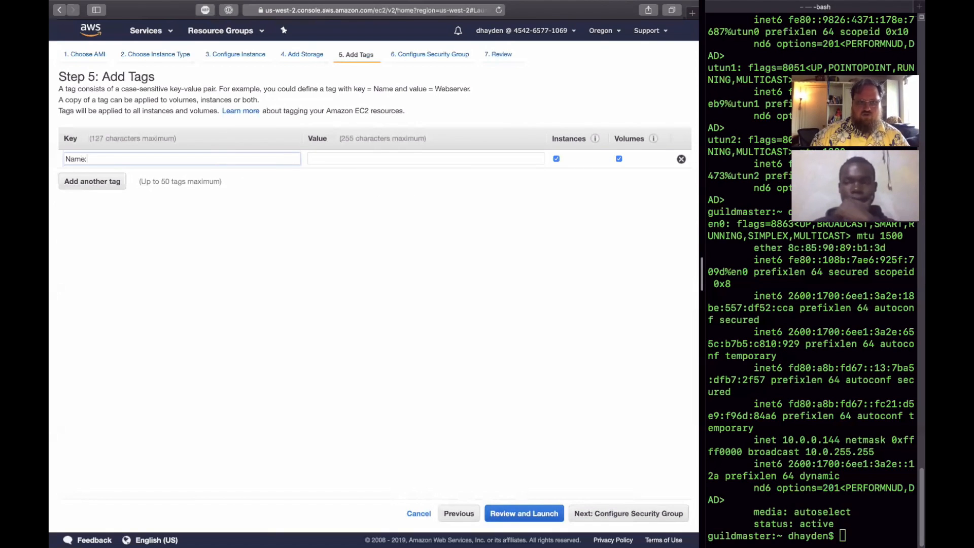
key(Tab)
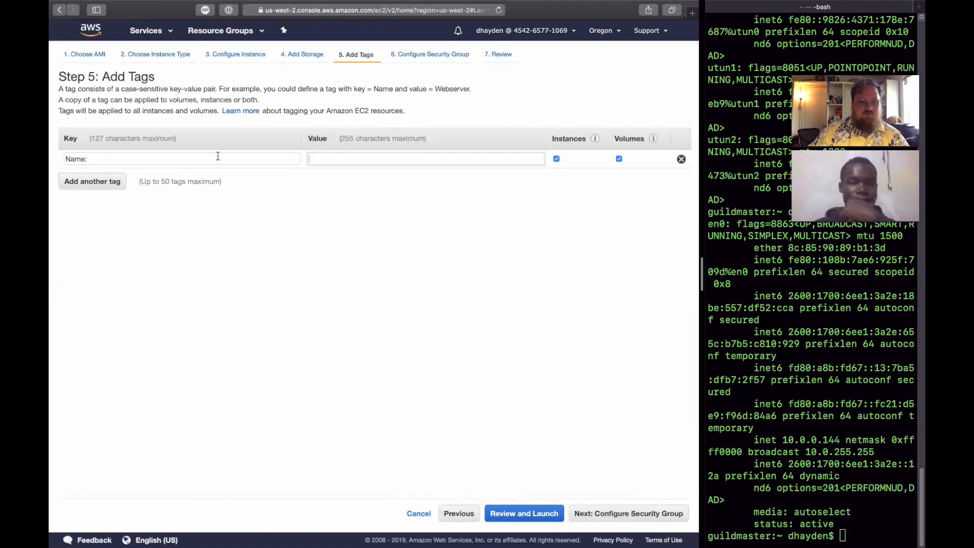
click(126, 158)
key(BackSpace)
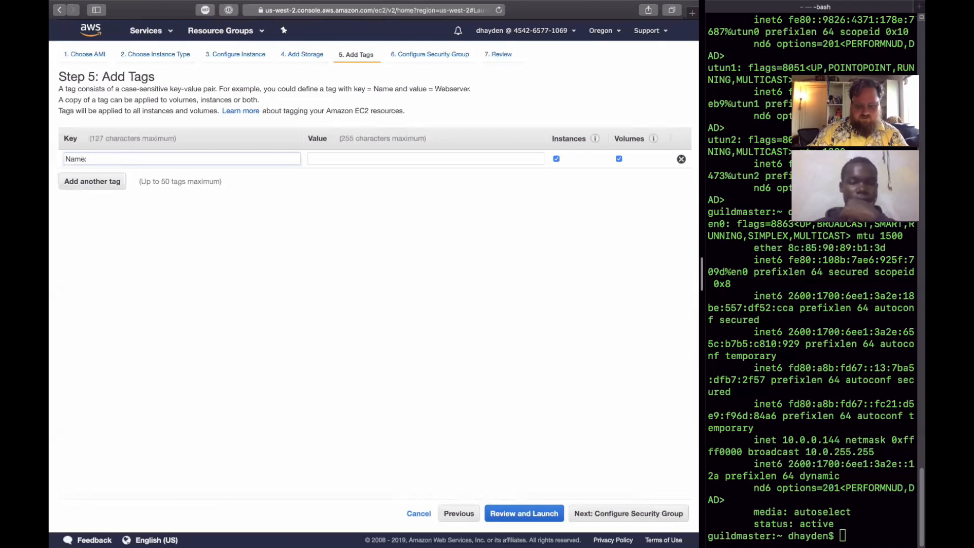
- Set the Name tag's value to the owner's first name in possessive form followed by "-ubuntu1804", and continue to the security group settings
click(366, 159)
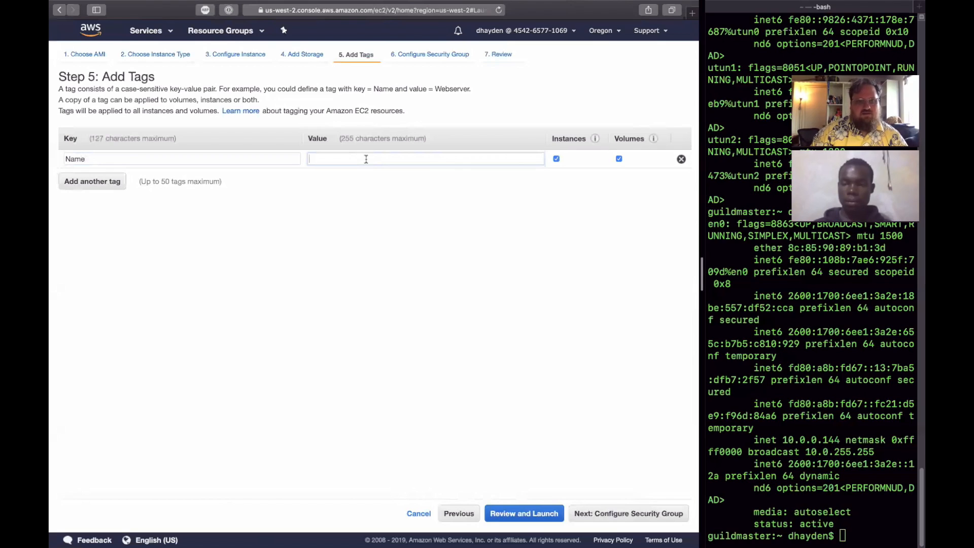
text(kizito')
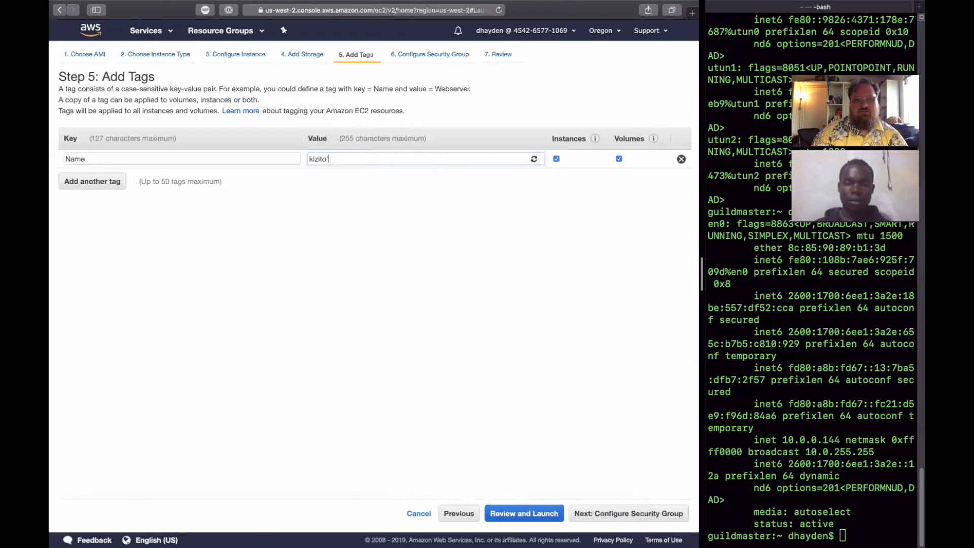
key(BackSpace)
text(s-ubu)
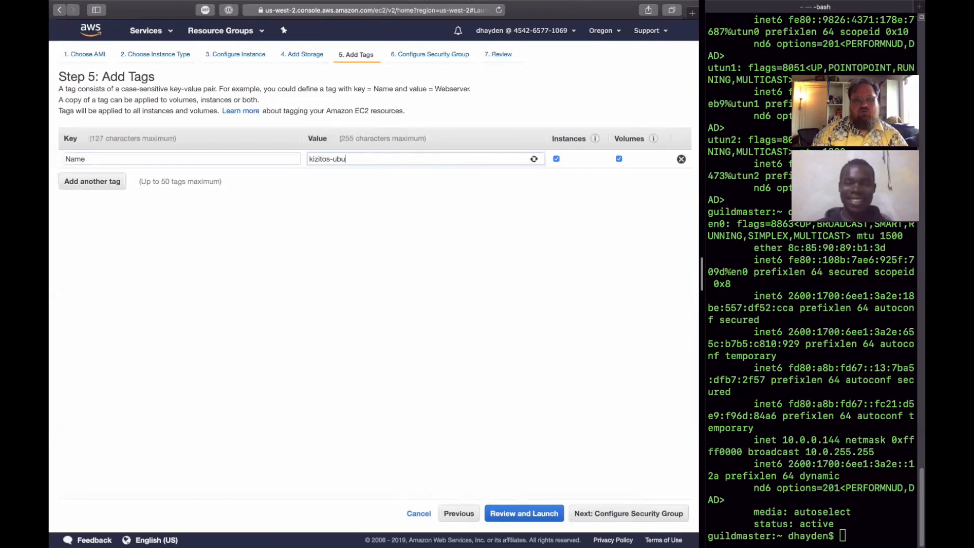
text(ntu1)
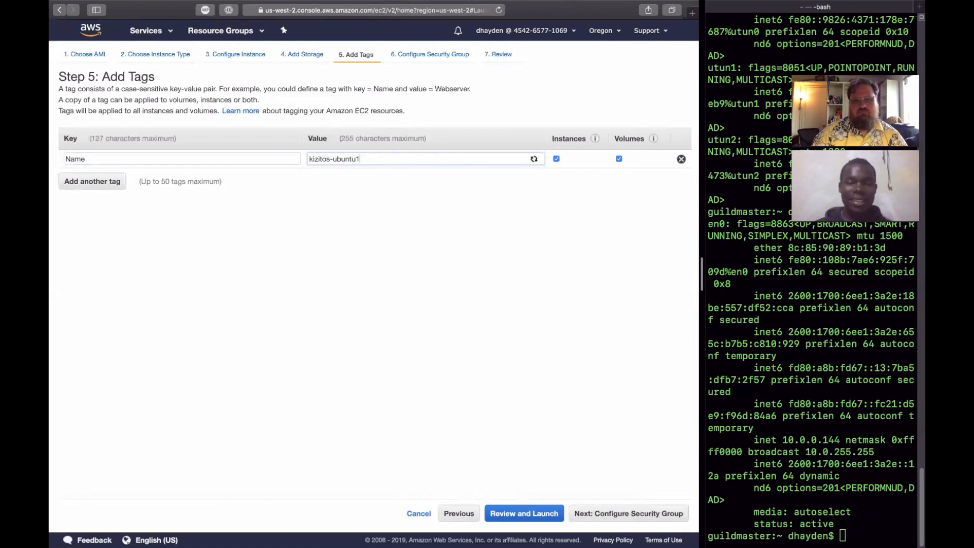
text(804)
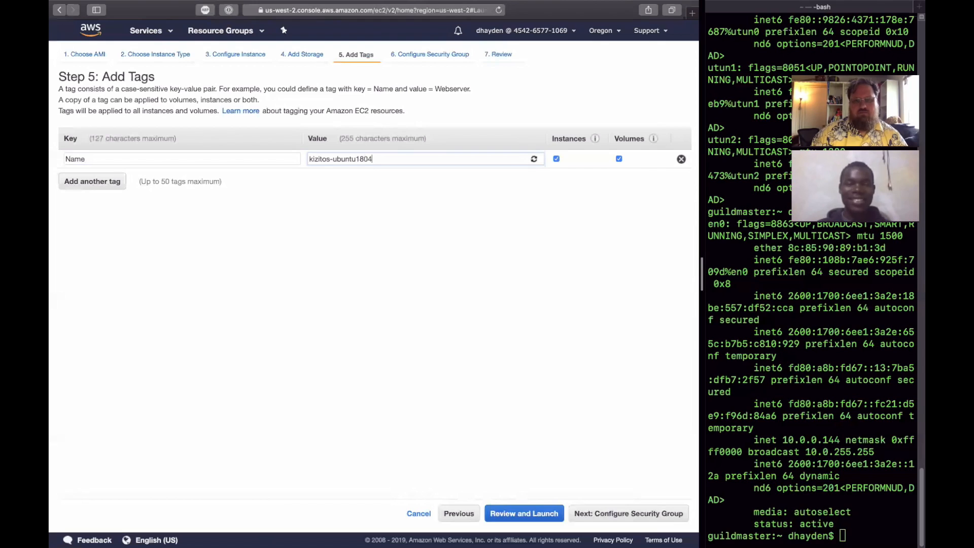
click(629, 515)
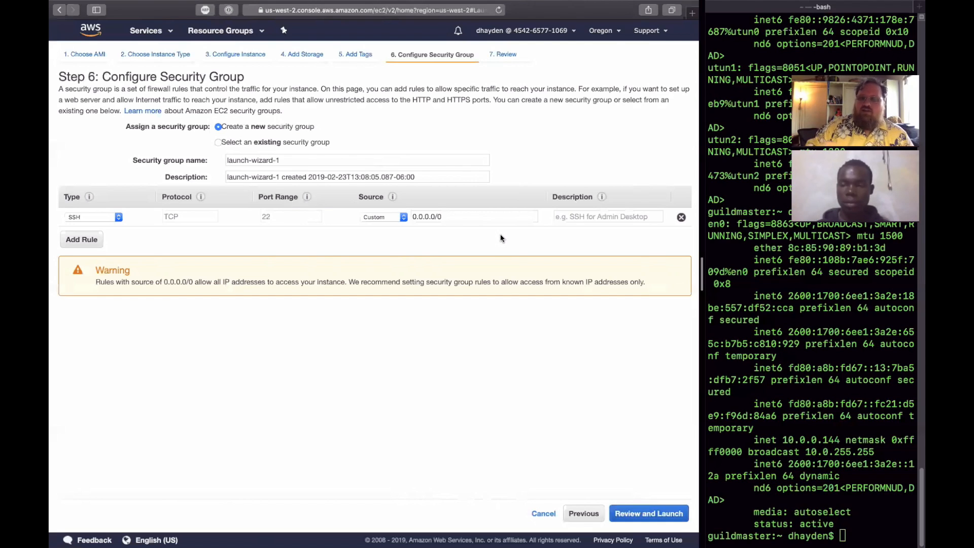
- Check the default rule's protocol help, type choices, port range and source, keeping the type as SSH
drag(188, 193, 362, 150)
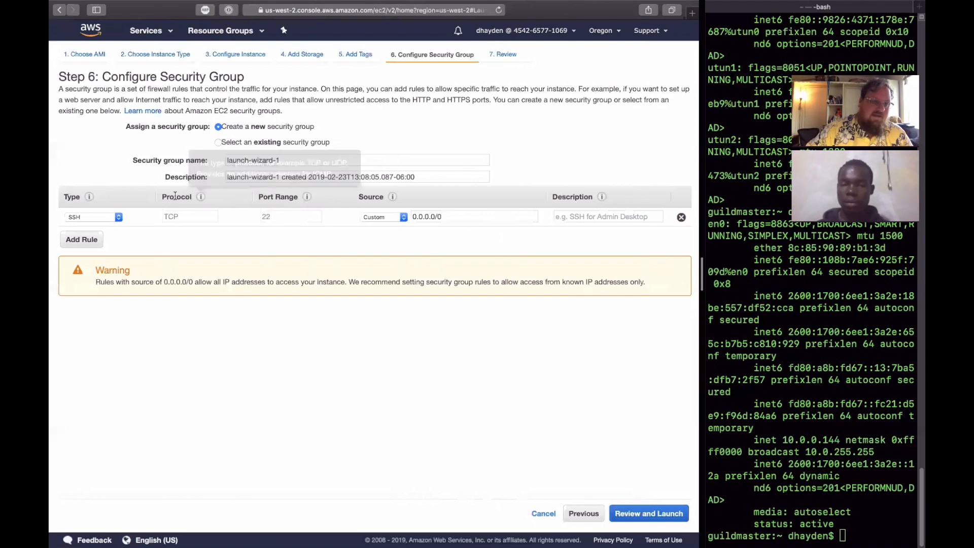
click(118, 217)
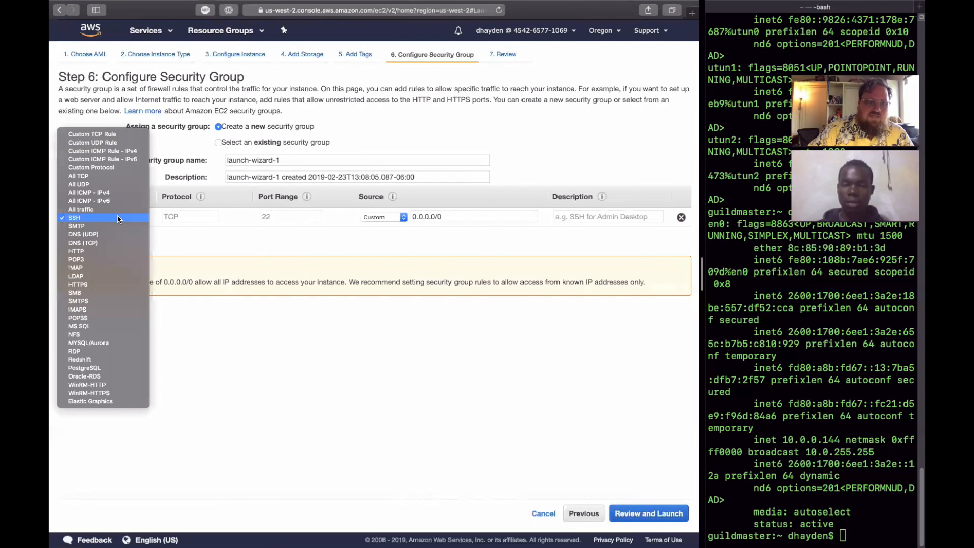
click(117, 217)
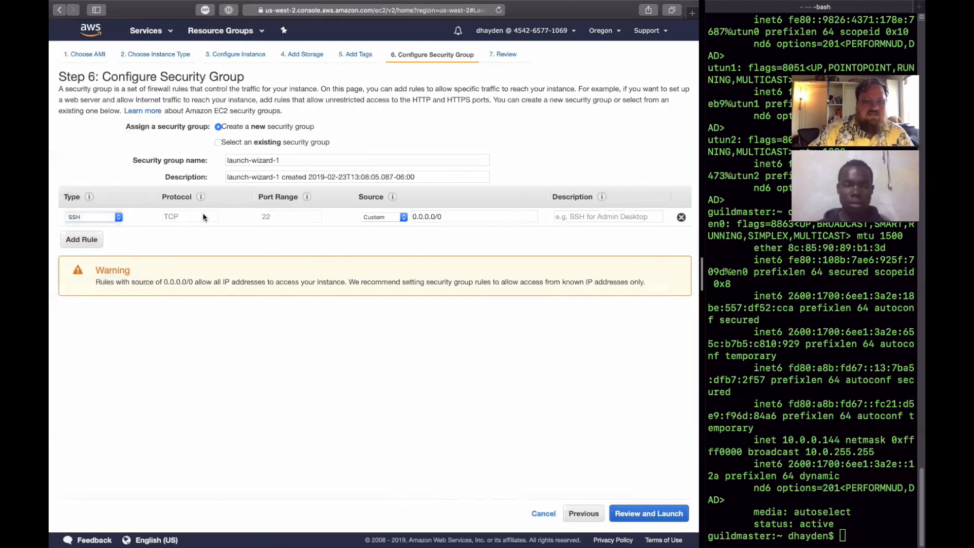
click(456, 218)
click(268, 220)
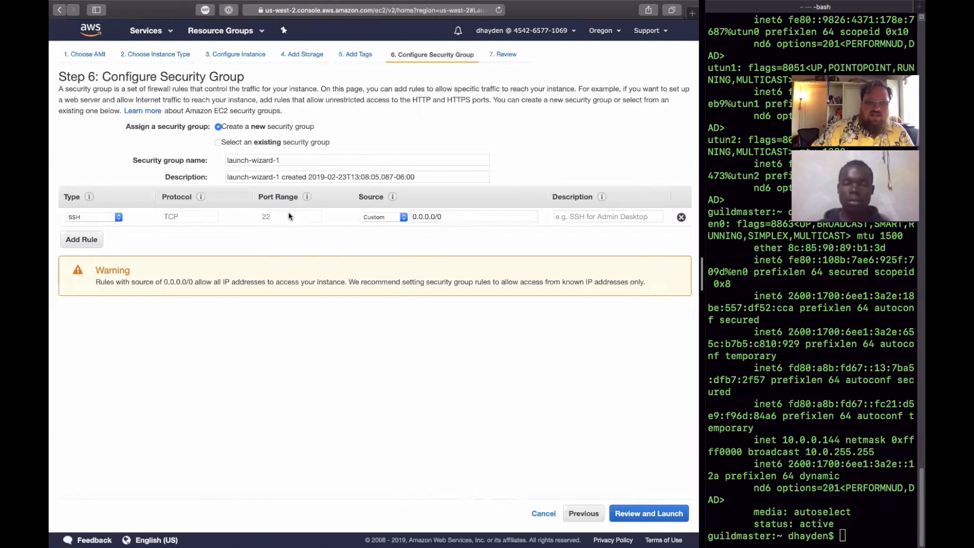
click(117, 219)
click(84, 217)
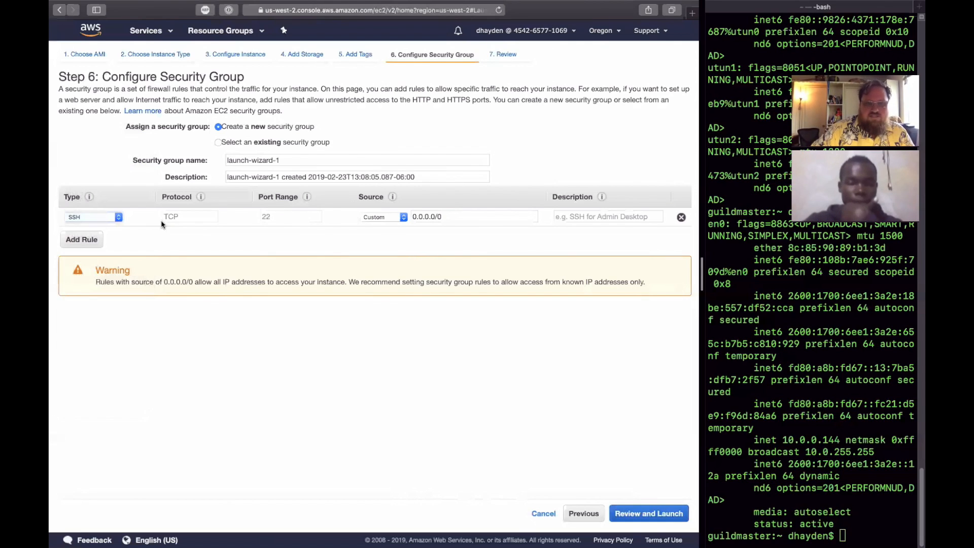
- Describe the new security group's SSH rule as "global ssh"
click(595, 218)
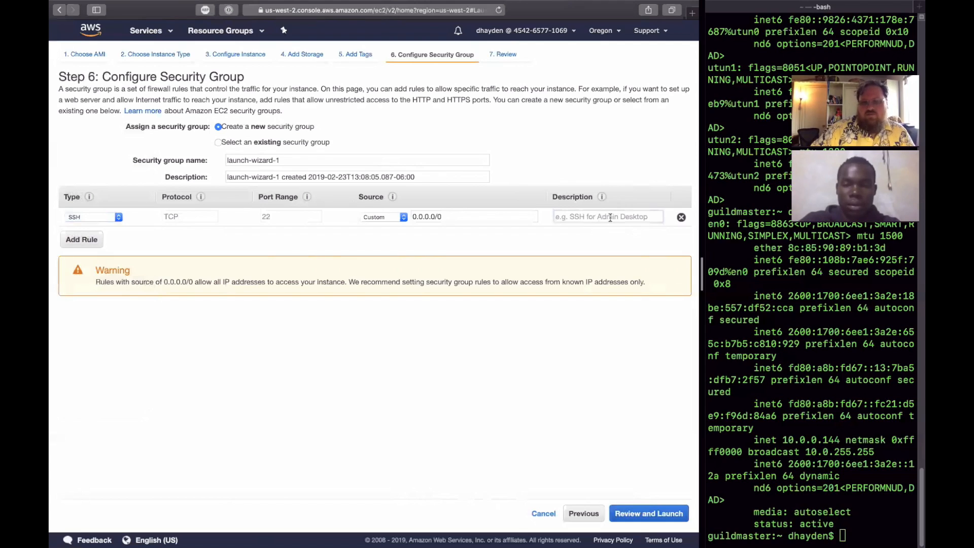
text(global ssh)
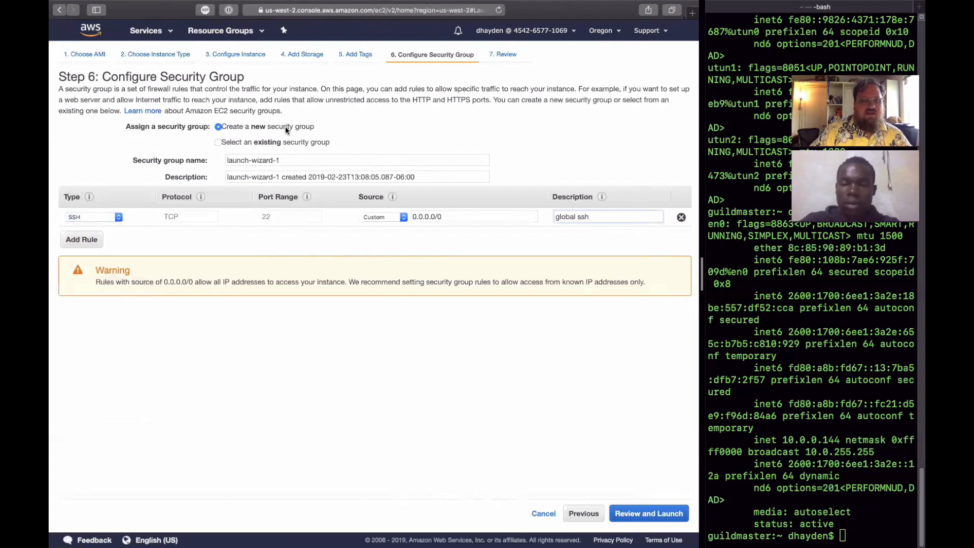
- Clear the new security group's name and description
click(284, 160)
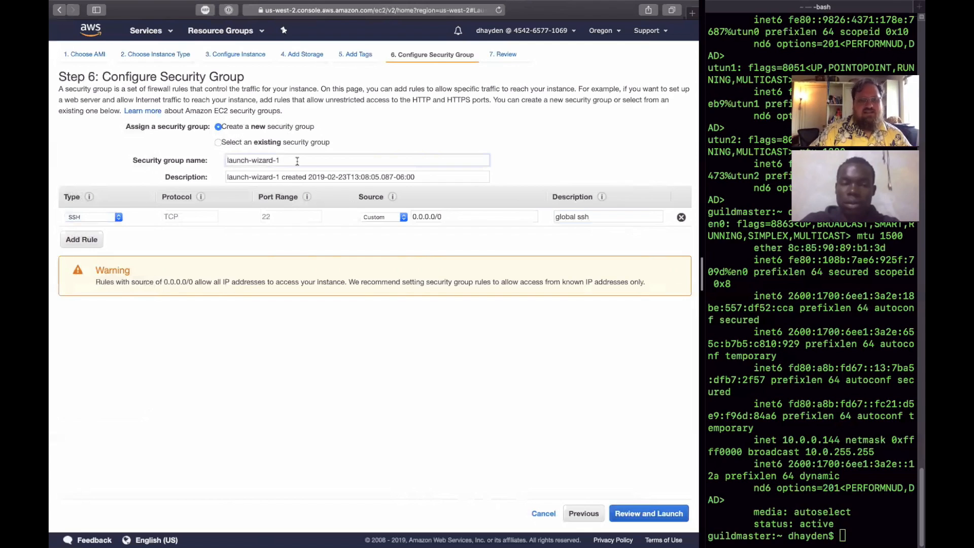
drag(297, 161, 204, 160)
drag(438, 177, 180, 177)
key(BackSpace)
drag(291, 161, 202, 161)
key(BackSpace)
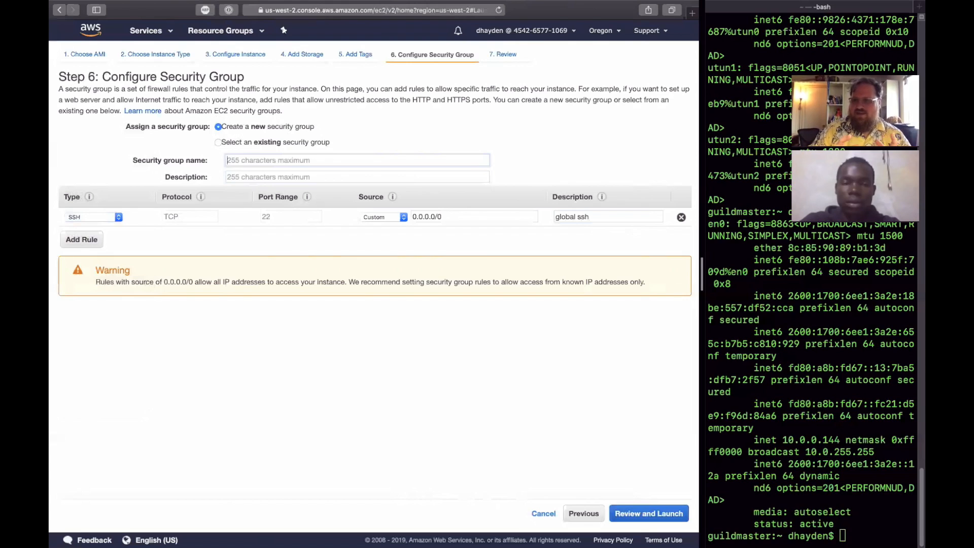
- Assign the existing default security group to the instance and continue to the launch review
click(217, 142)
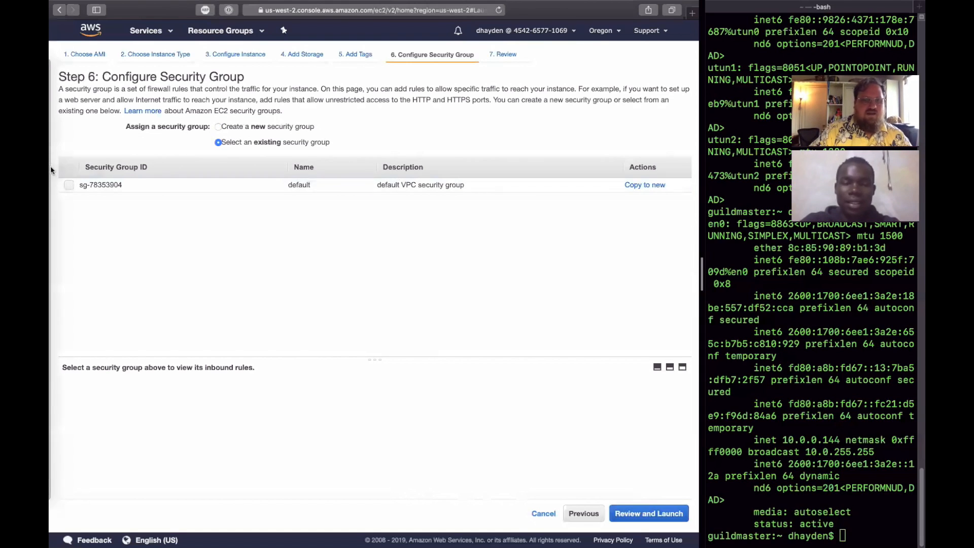
click(69, 185)
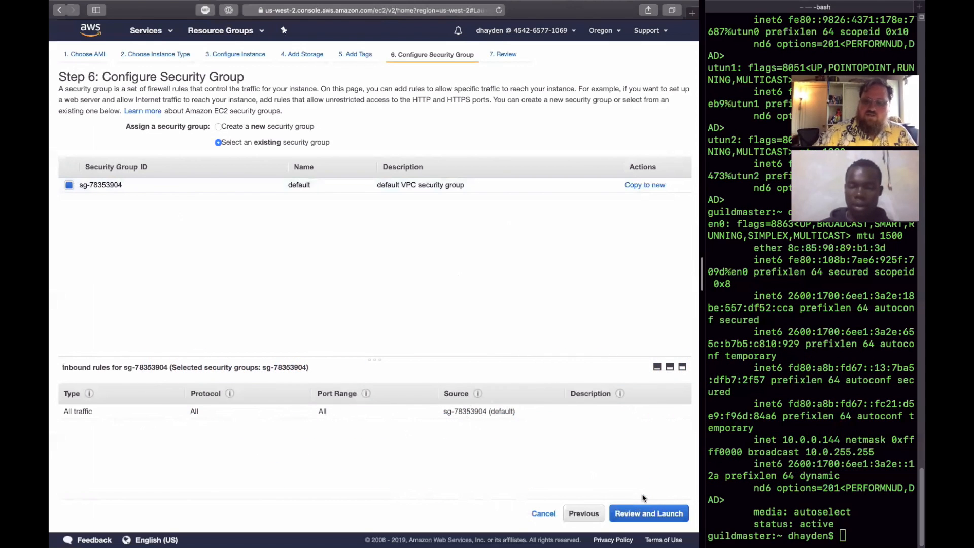
click(660, 515)
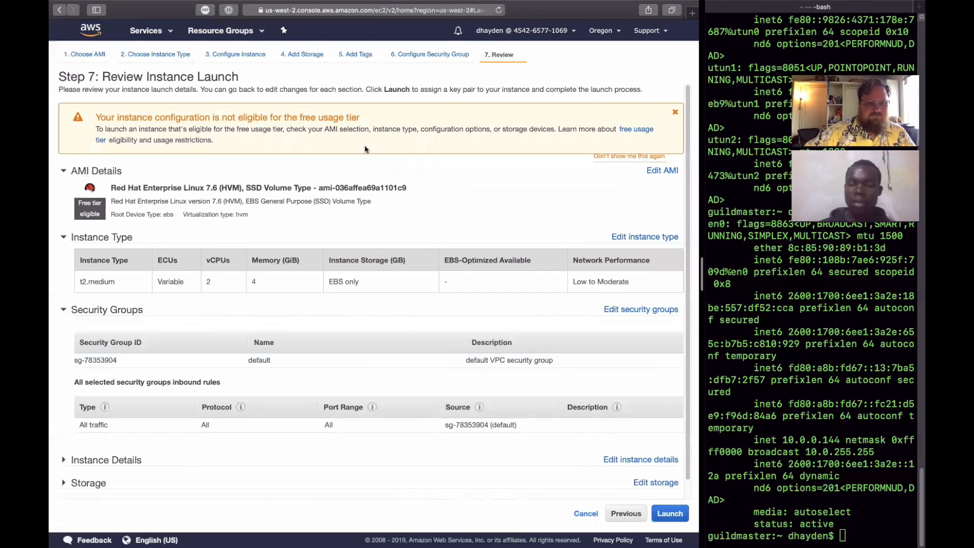
- Expand the instance details in the launch review and examine the configured settings
scroll(408, 191, down, 1)
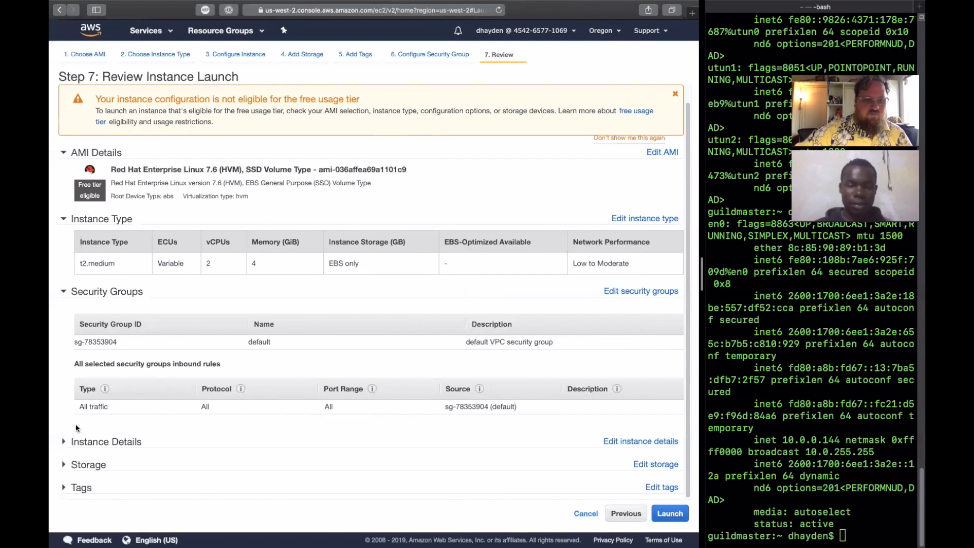
click(65, 442)
scroll(324, 447, down, 5)
- Start the launch, check the key pair options and the list of existing key pairs, and cancel back to the review
click(671, 515)
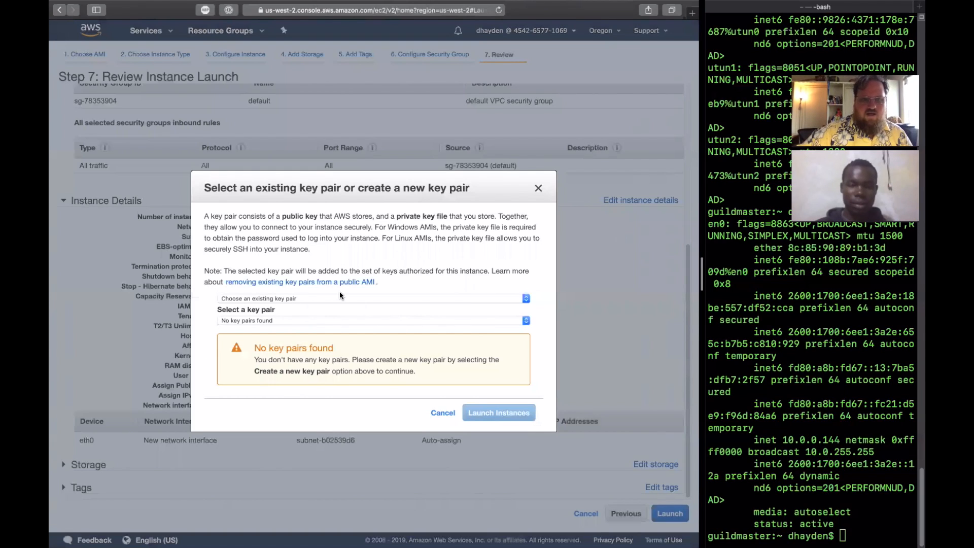
click(345, 298)
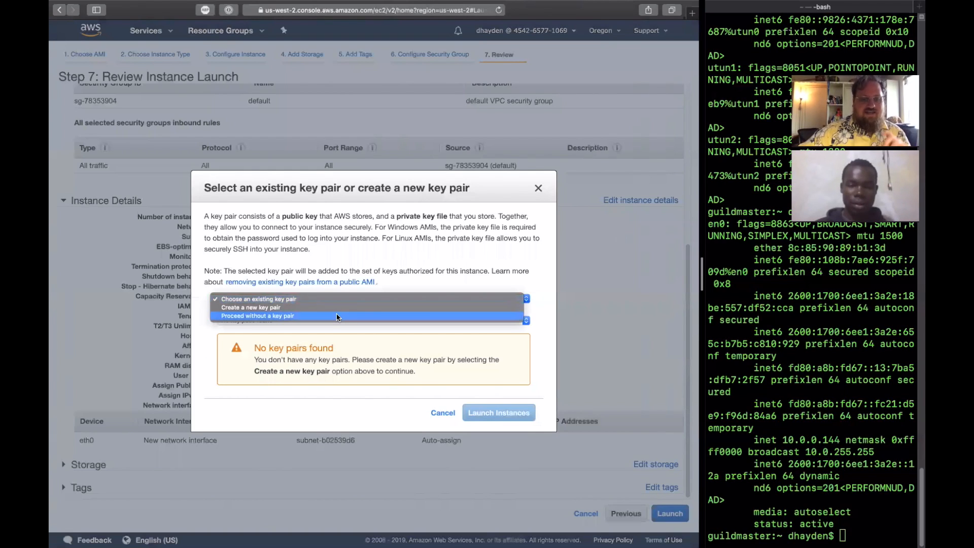
click(515, 300)
click(521, 321)
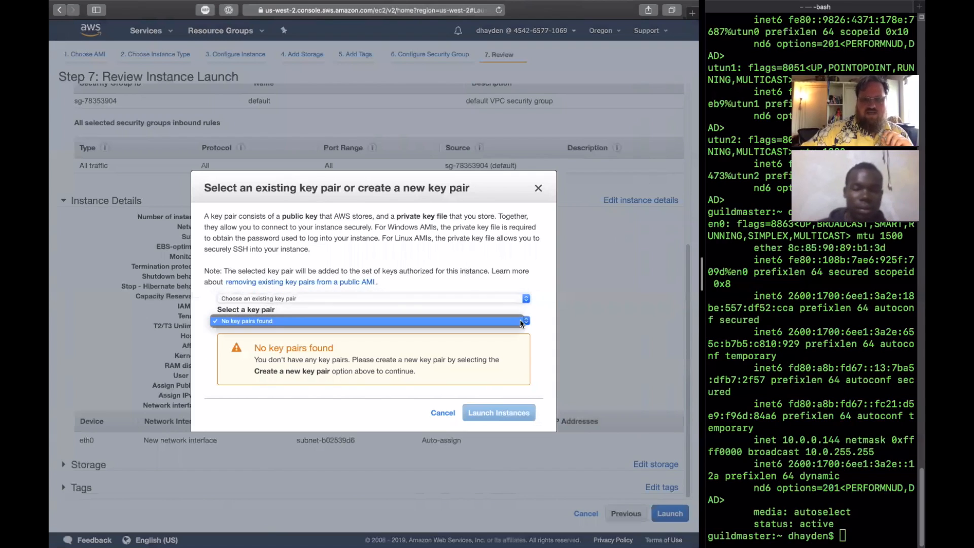
click(517, 320)
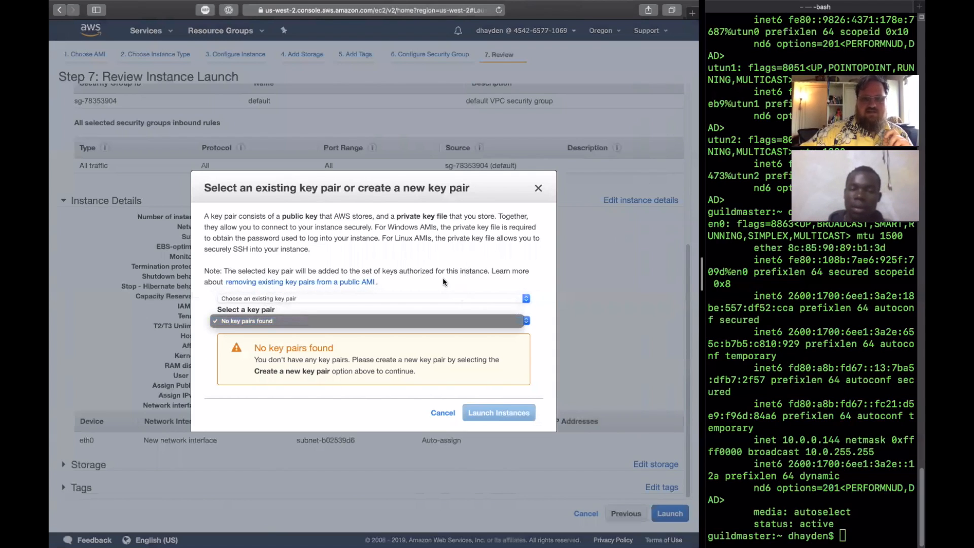
click(442, 414)
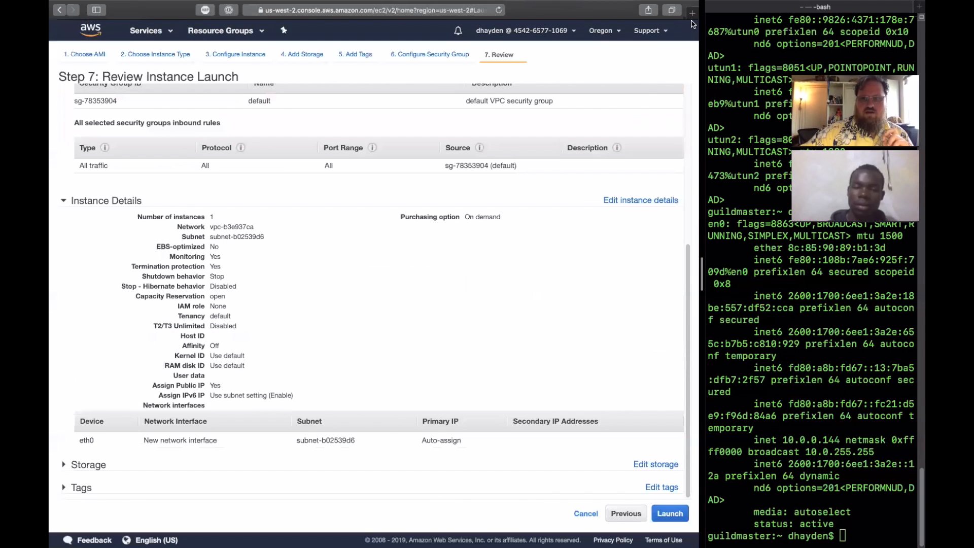
- Open the EC2 console in a second browser tab and switch to it, leaving the launch review in the first
click(159, 30)
right_click(82, 80)
click(107, 82)
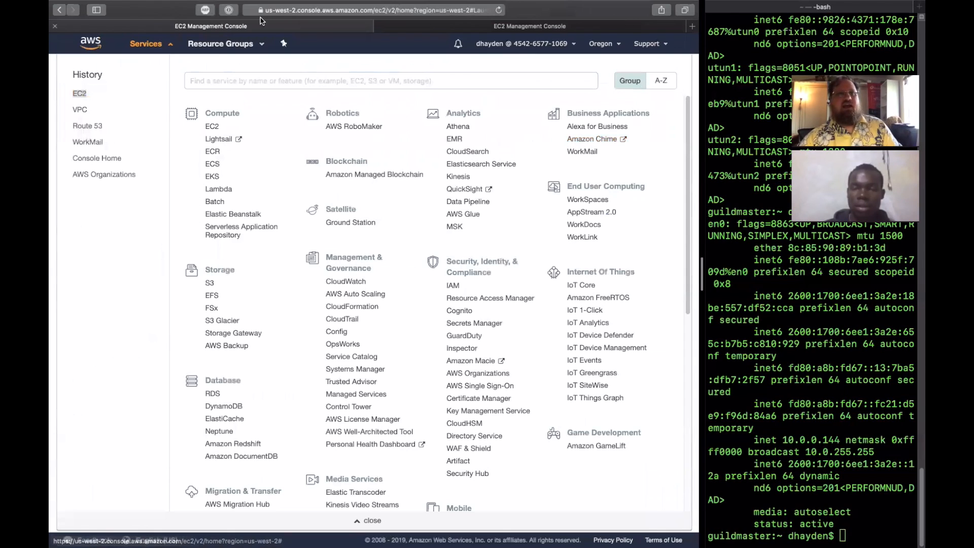
click(443, 37)
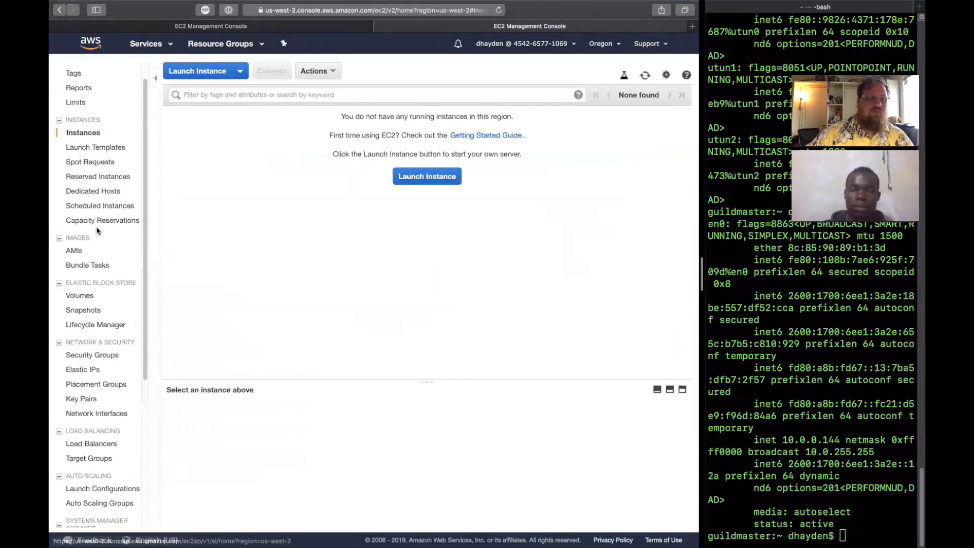
- Find the Key Pairs section of the EC2 console by searching the page for "key", and open it
scroll(96, 230, down, 4)
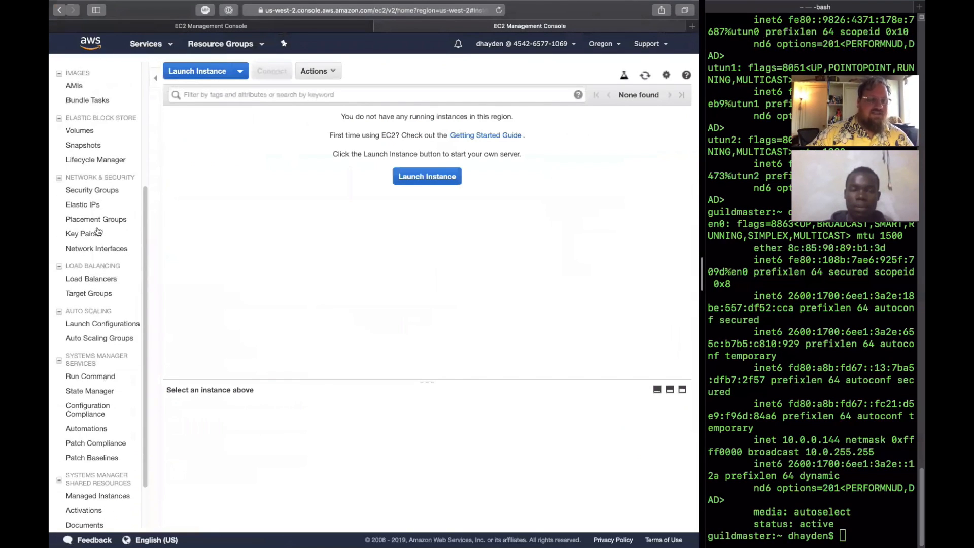
scroll(97, 231, down, 2)
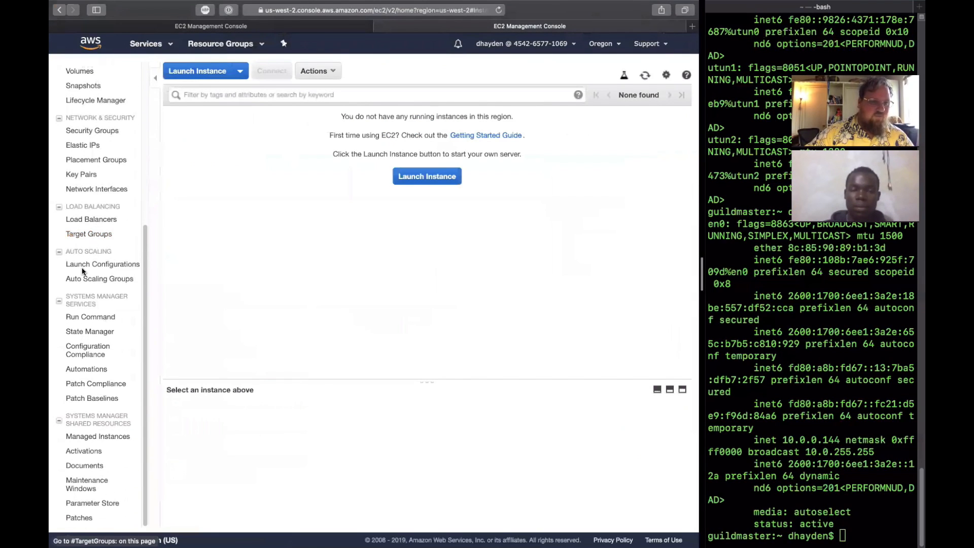
scroll(82, 272, up, 5)
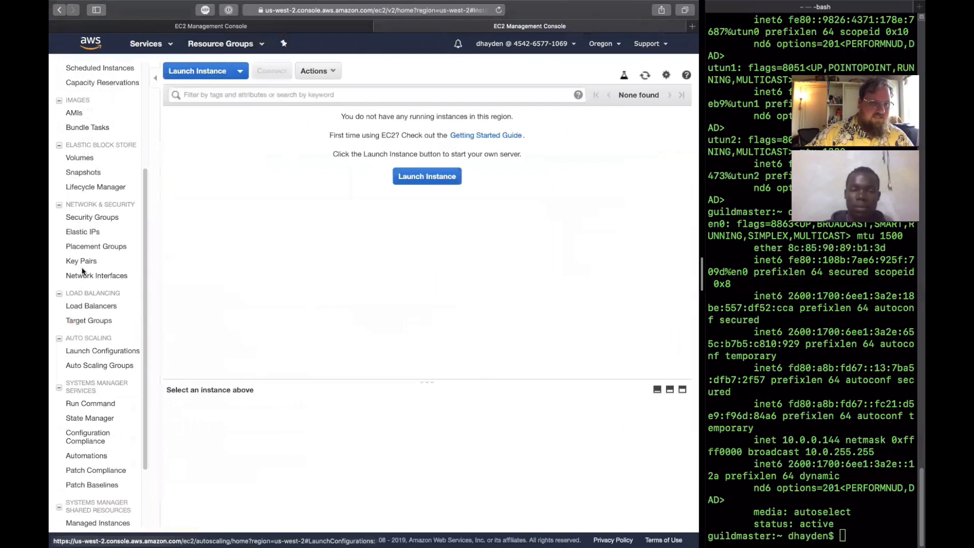
key(super+f)
text(key)
click(91, 440)
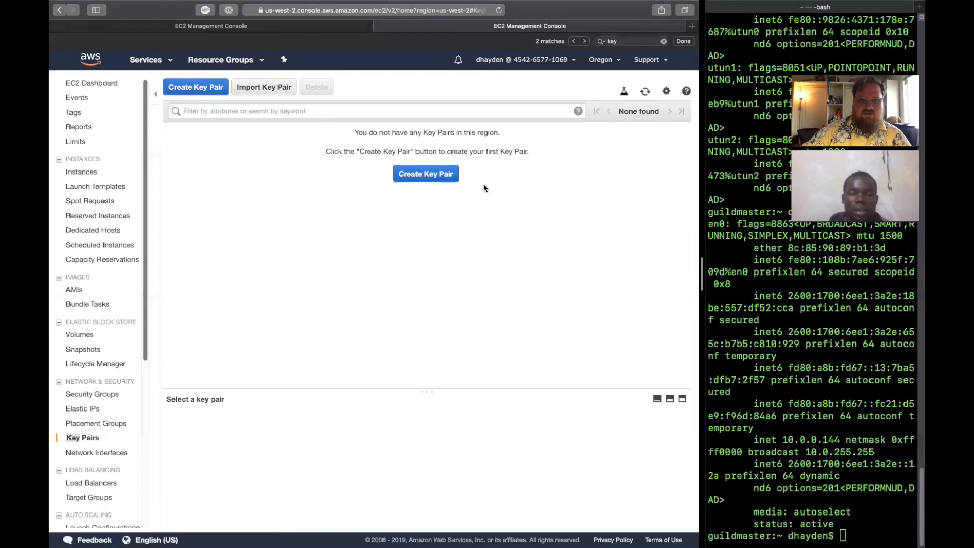
- Examine the options for creating and for importing a key pair, and close each dialog without saving
click(429, 177)
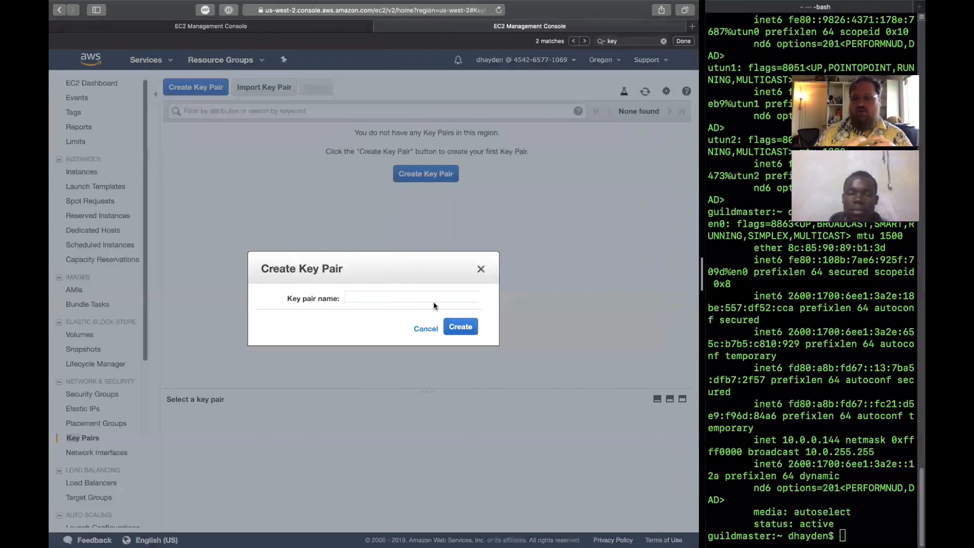
click(426, 330)
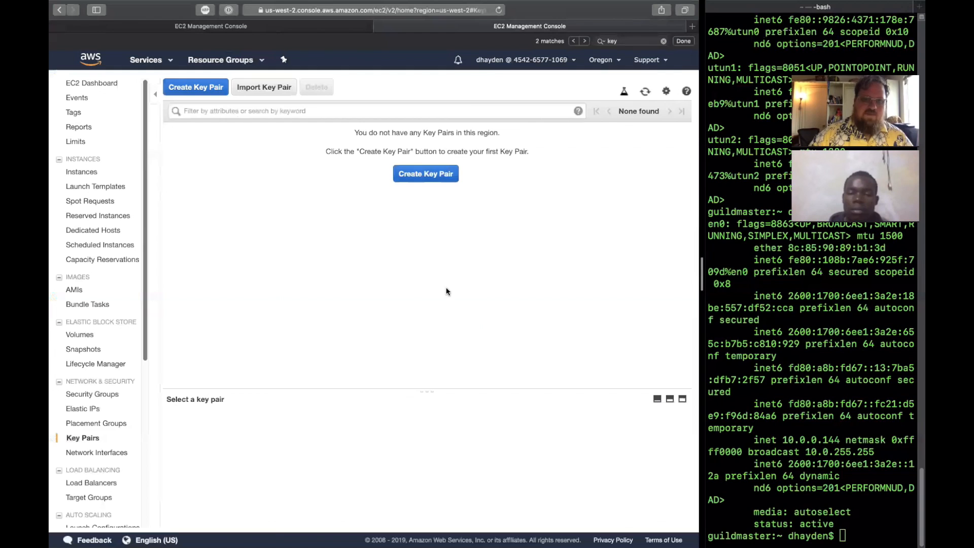
click(282, 93)
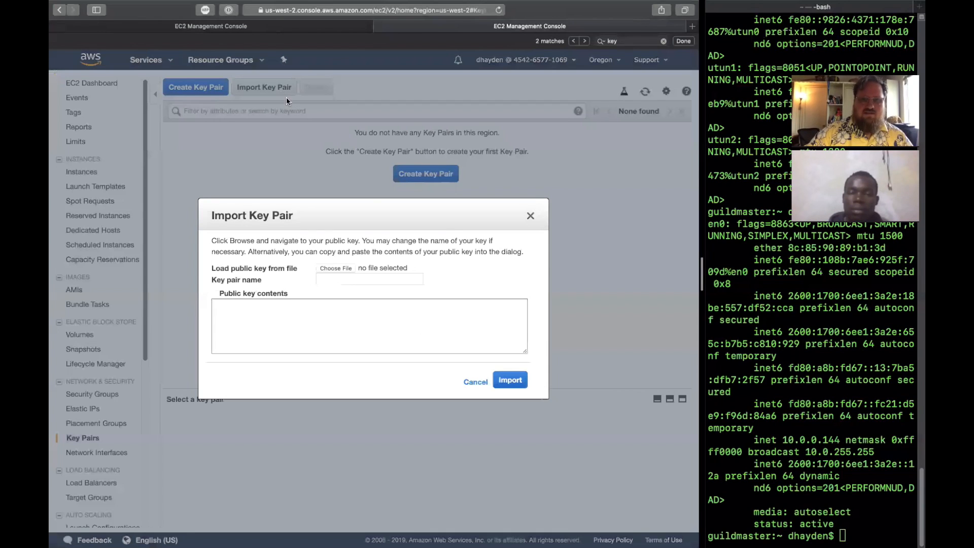
click(531, 215)
- Switch to a widened terminal, print the working directory and list all its contents in long format with ls -la
drag(703, 257, 344, 287)
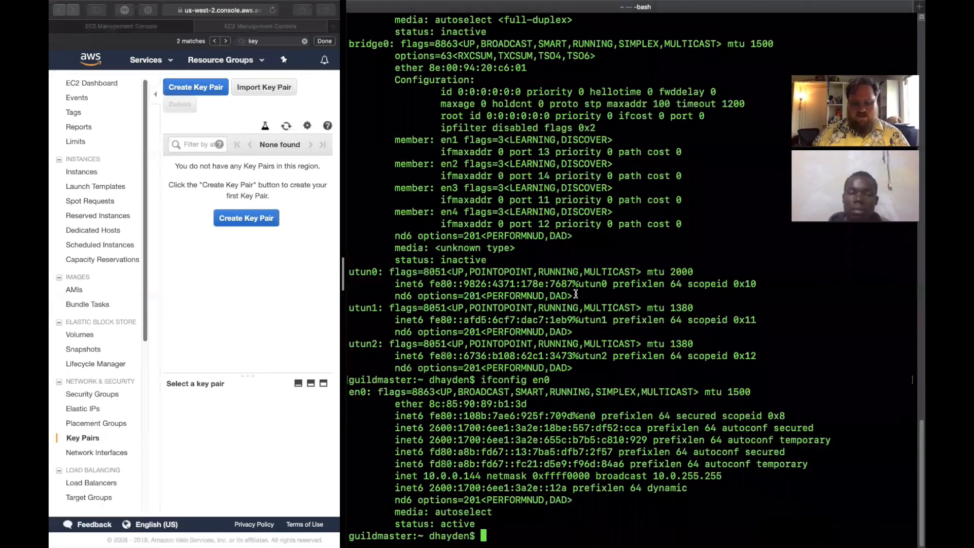
text(ls `)
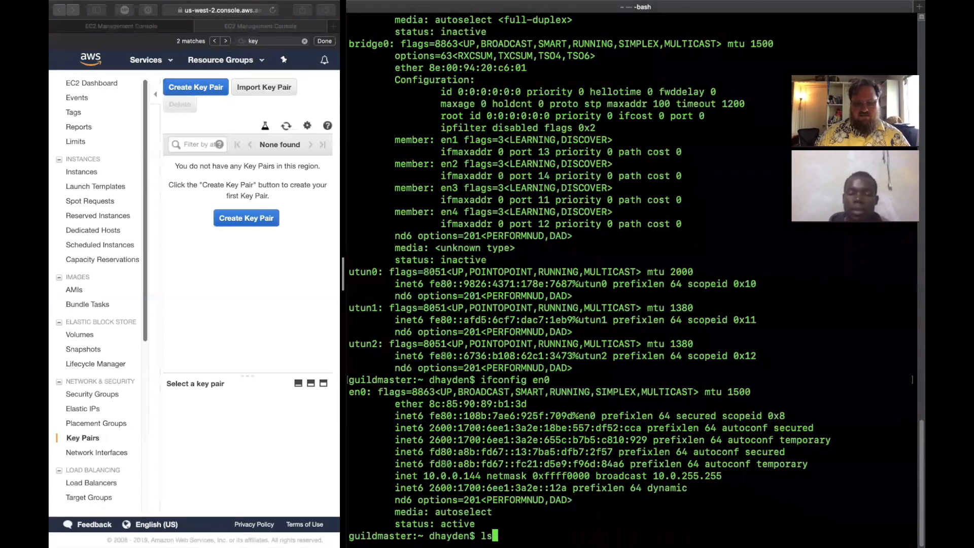
key(BackSpace)
key(BackSpace)
key(BackSpace)
key(BackSpace)
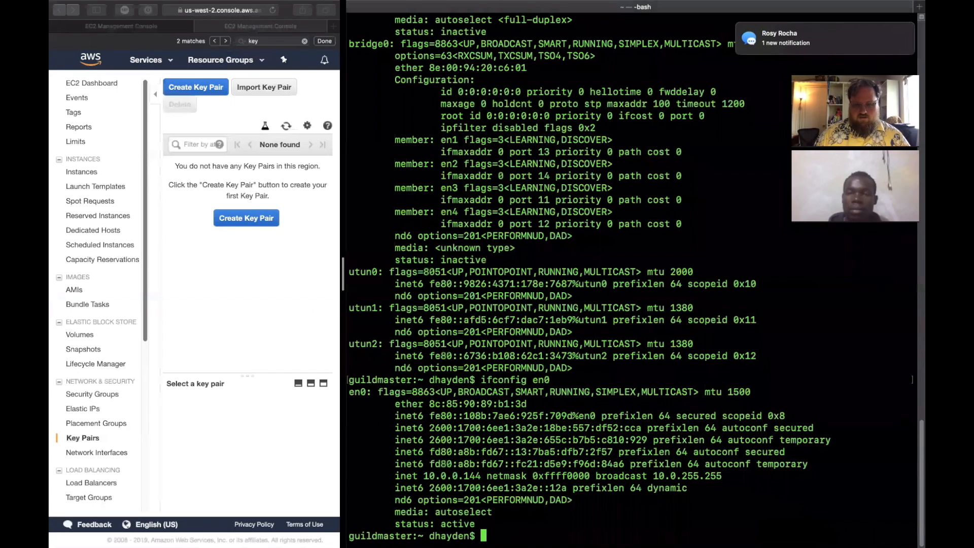
text(pwd)
key(Return)
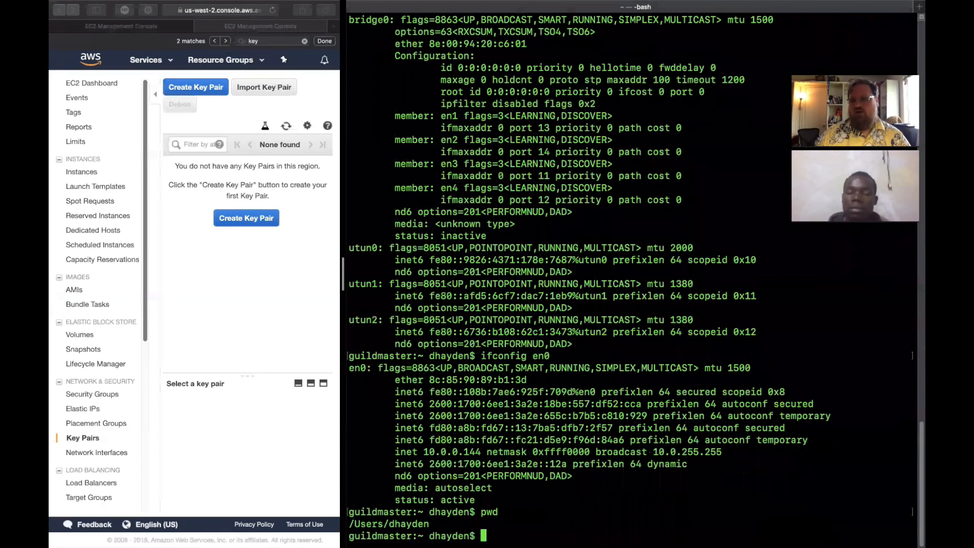
text(ls -la)
key(Return)
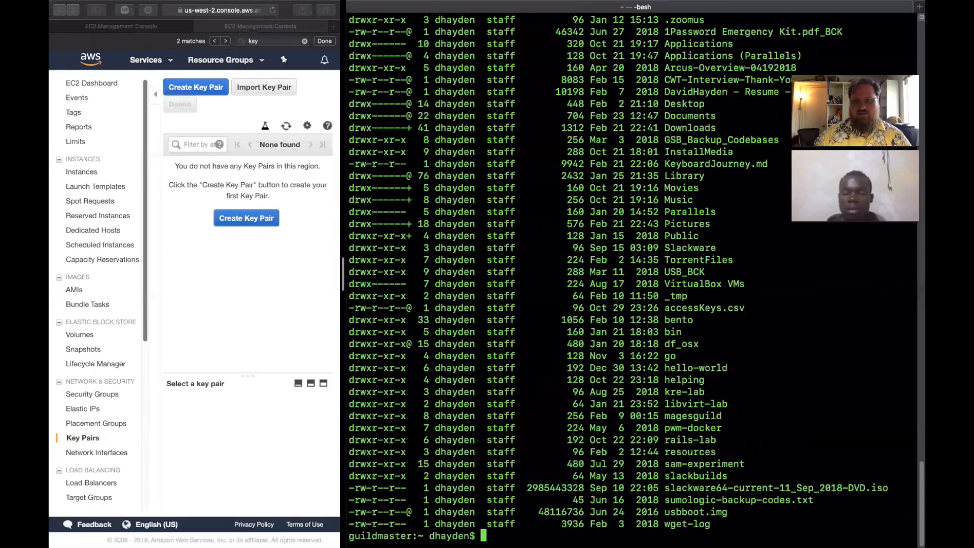
- Change into the .ssh directory and list the files in it
text(cd .ssh/)
key(Left)
key(Left)
key(Left)
key(Left)
key(Left)
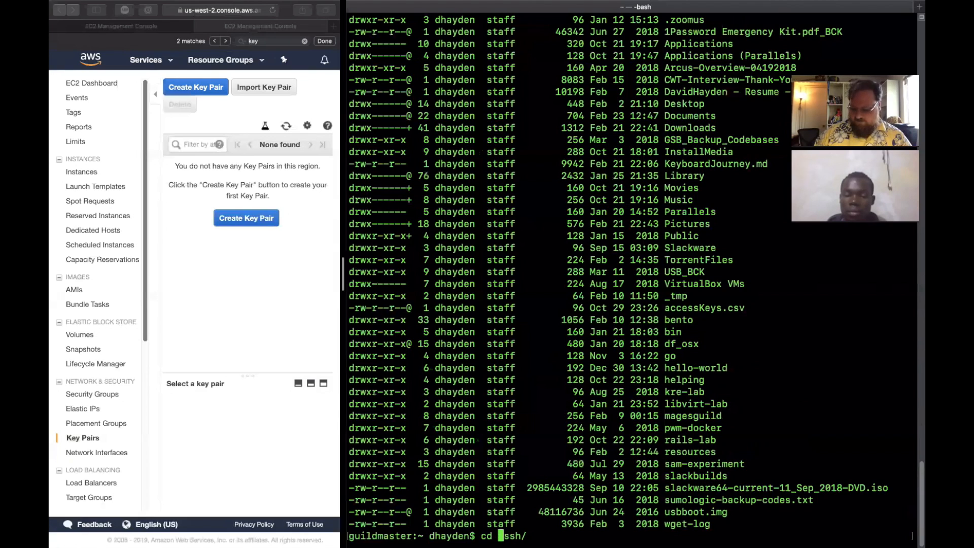
key(Right)
key(Right)
key(Right)
key(Right)
key(Right)
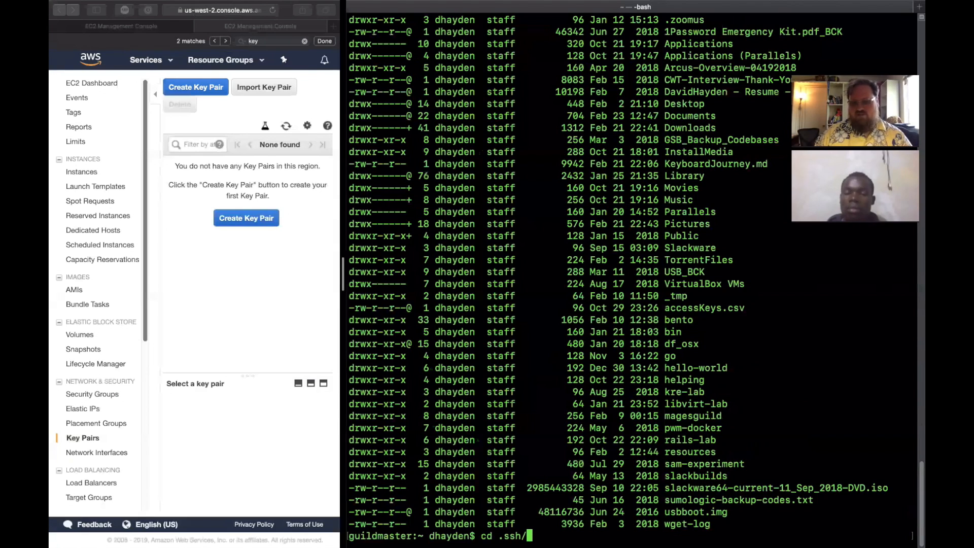
key(Return)
text(ls)
key(Return)
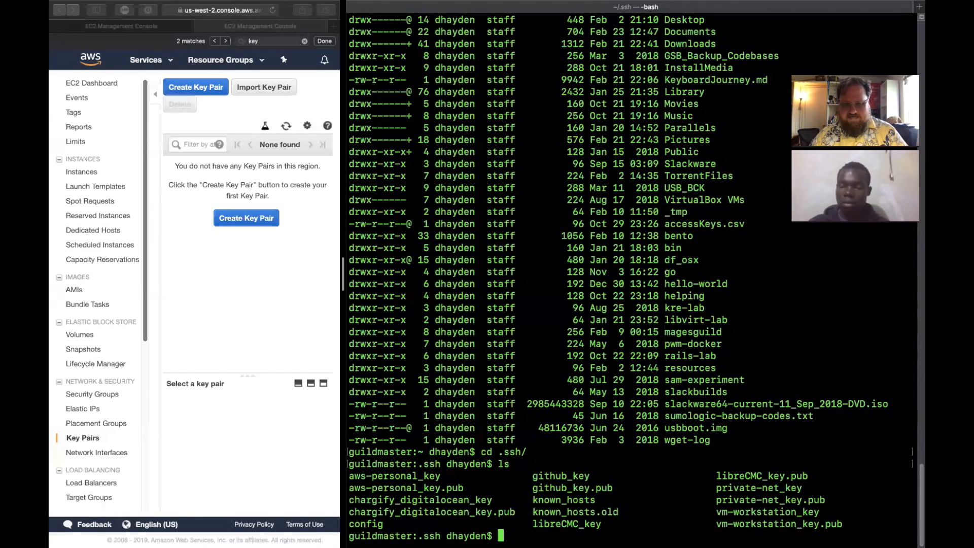
- Display the usage options of the key generator with ssh-keygen --help
text(ssh-keygen)
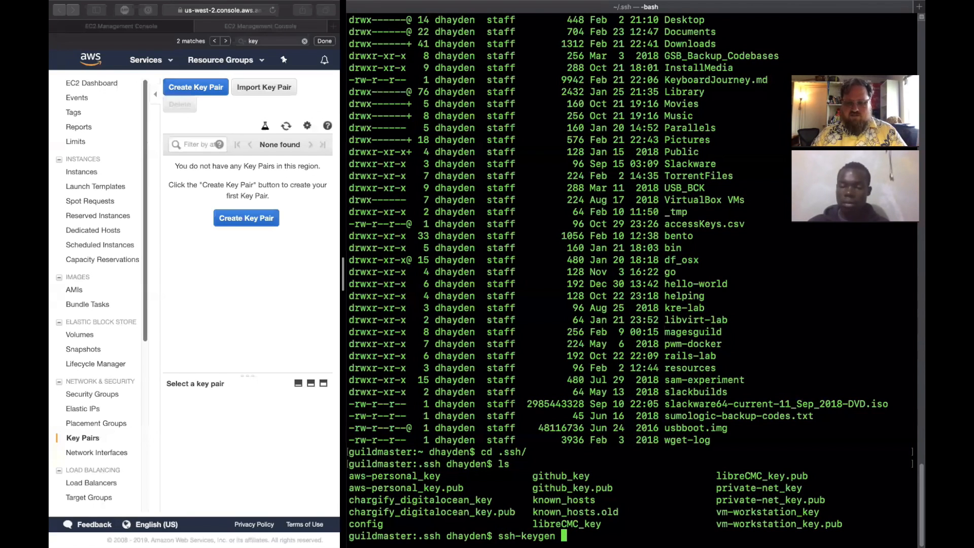
text( --help)
key(Return)
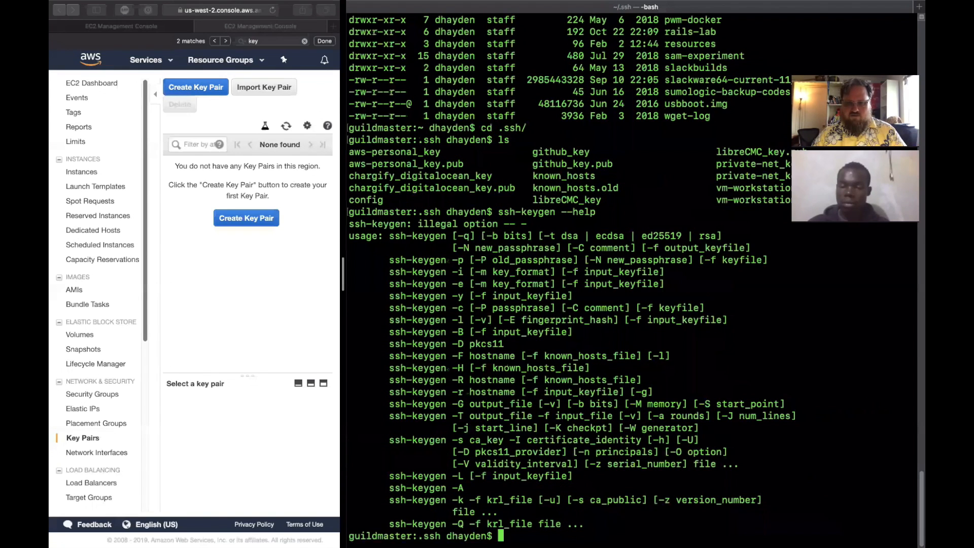
text(ssh-k)
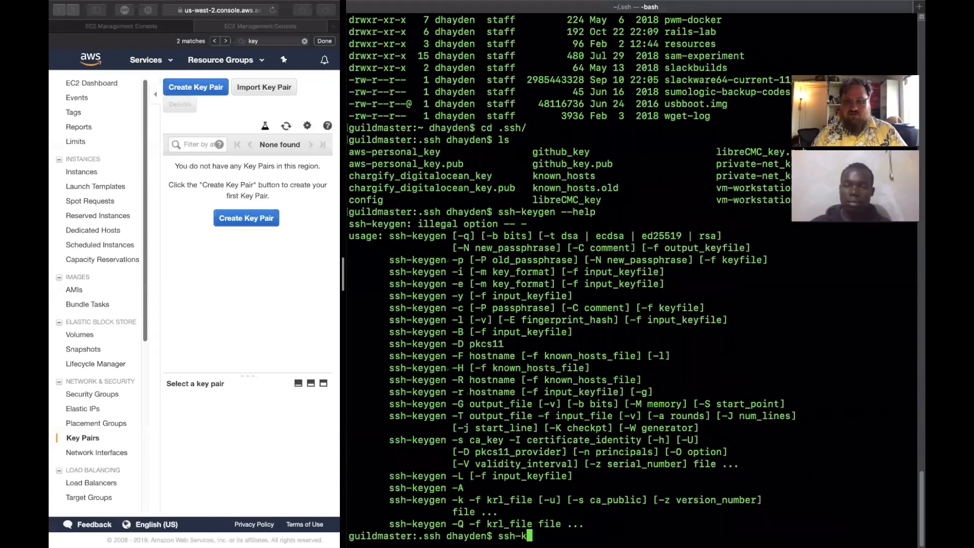
key(BackSpace)
key(BackSpace)
key(BackSpace)
key(BackSpace)
key(BackSpace)
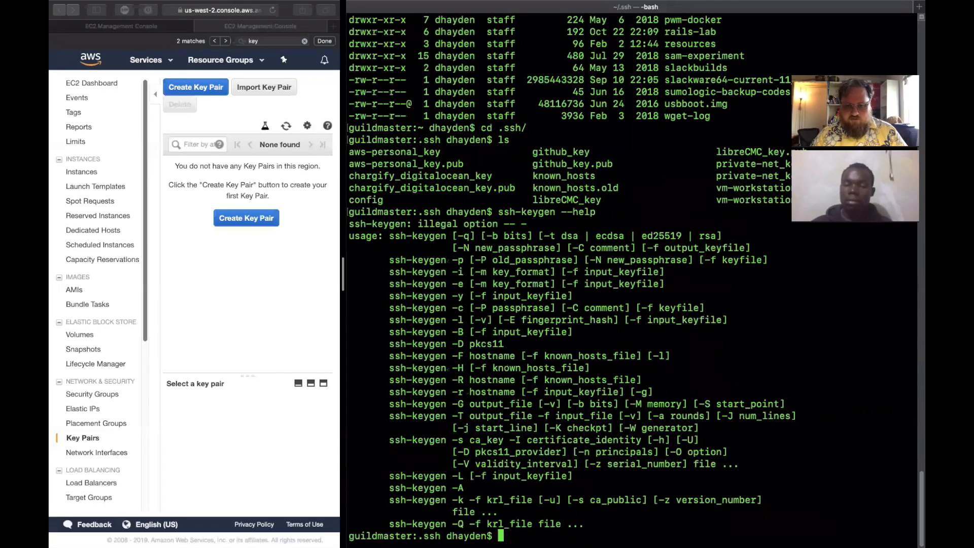
text(-C)
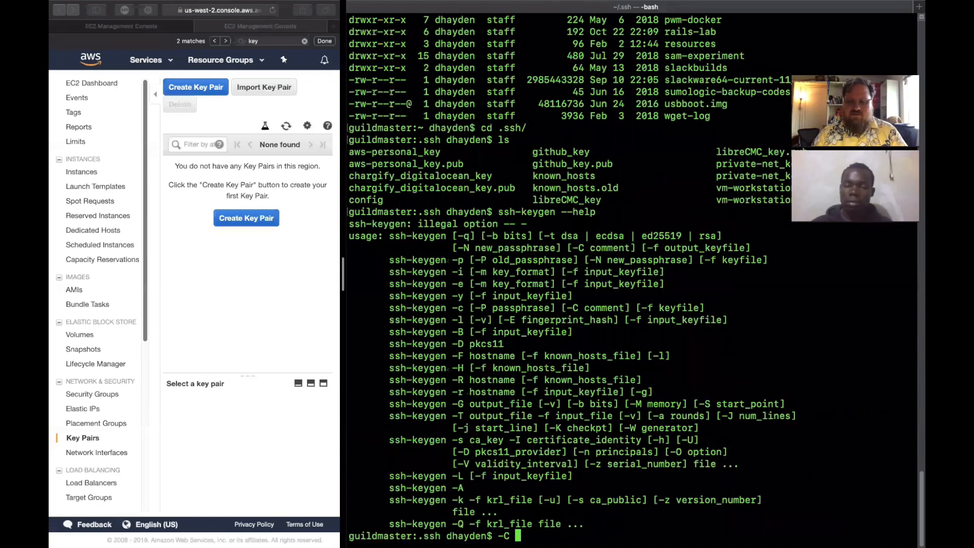
key(BackSpace)
key(BackSpace)
key(BackSpace)
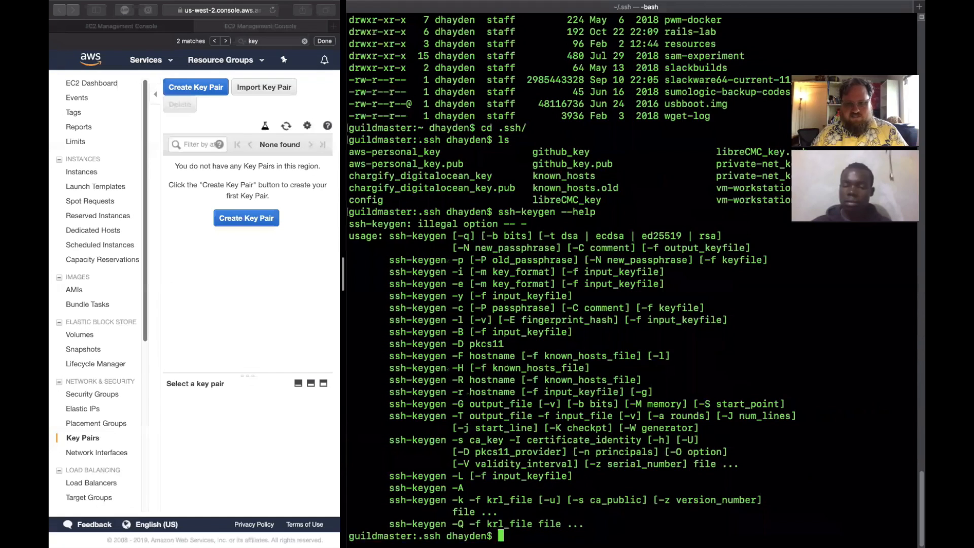
text(-b 4096)
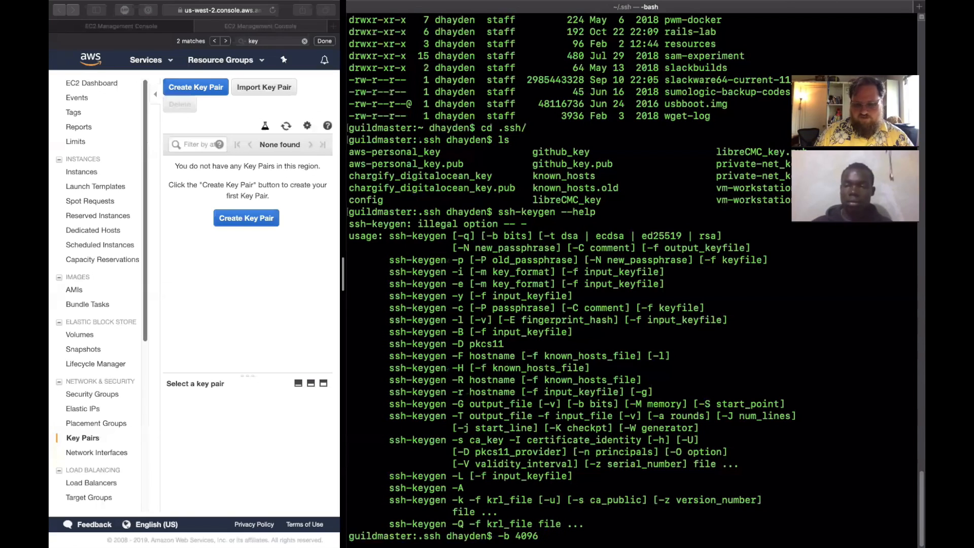
key(BackSpace)
key(BackSpace)
key(BackSpace)
key(BackSpace)
key(BackSpace)
key(BackSpace)
key(BackSpace)
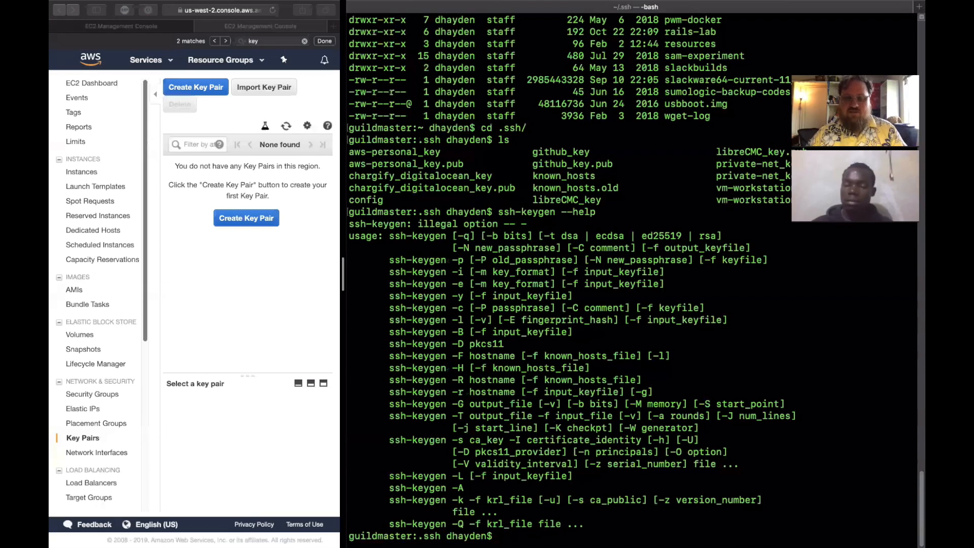
- Begin an ssh-keygen command with the -C option, giving the user name and host name guildmaster as the key comment
text(ssh-key)
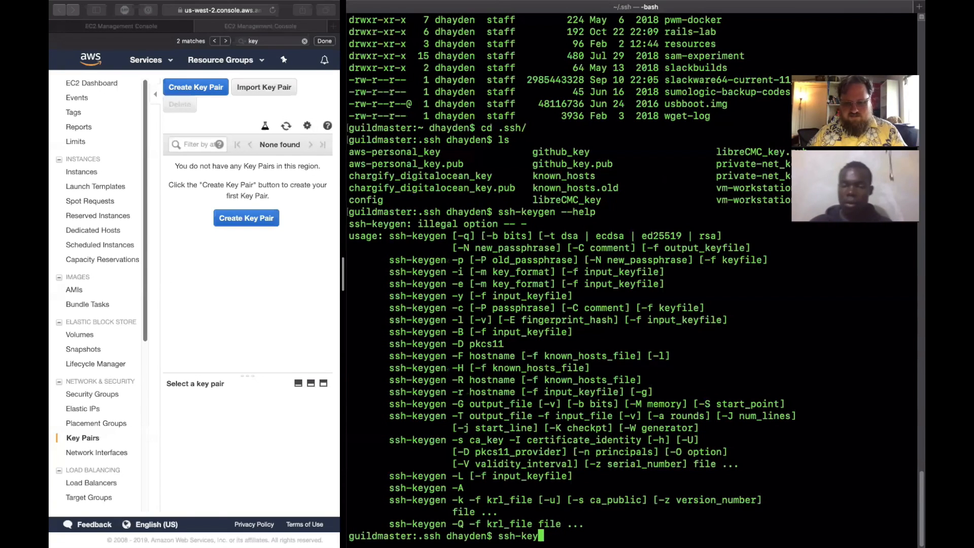
text(gen -C )
text(talosthore)
text(n@g)
key(BackSpace)
key(BackSpace)
key(BackSpace)
key(BackSpace)
key(BackSpace)
key(BackSpace)
key(BackSpace)
key(BackSpace)
key(BackSpace)
key(BackSpace)
key(BackSpace)
key(BackSpace)
key(BackSpace)
text(dha)
key(BackSpace)
key(BackSpace)
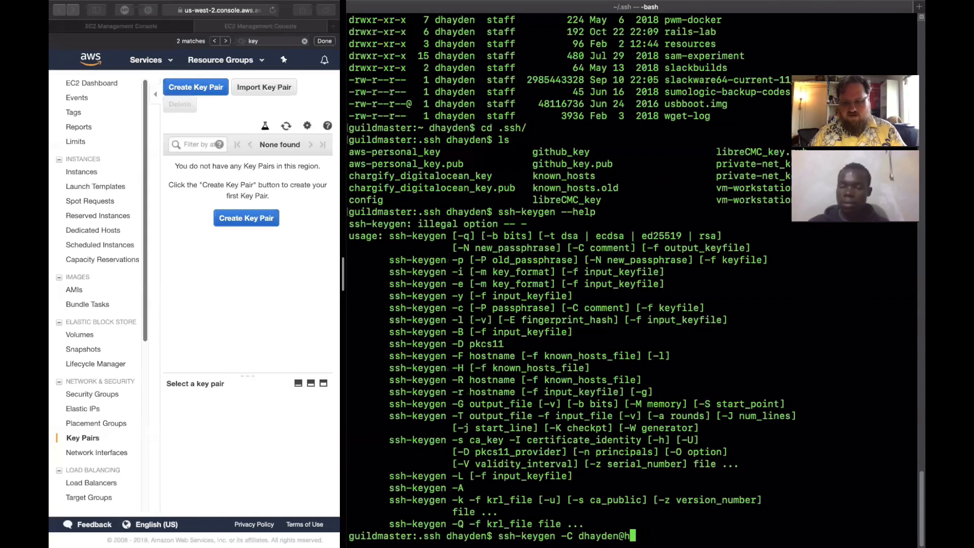
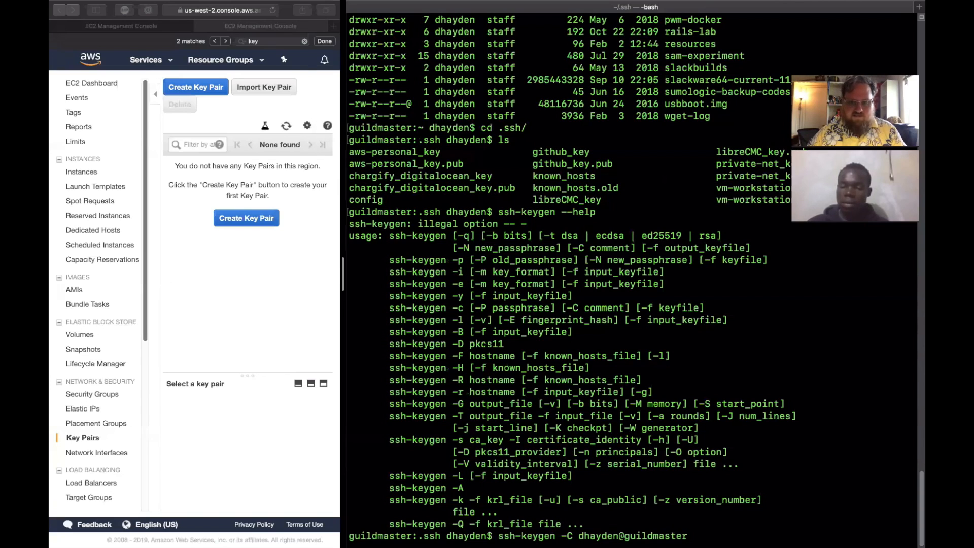
text( -b 4096)
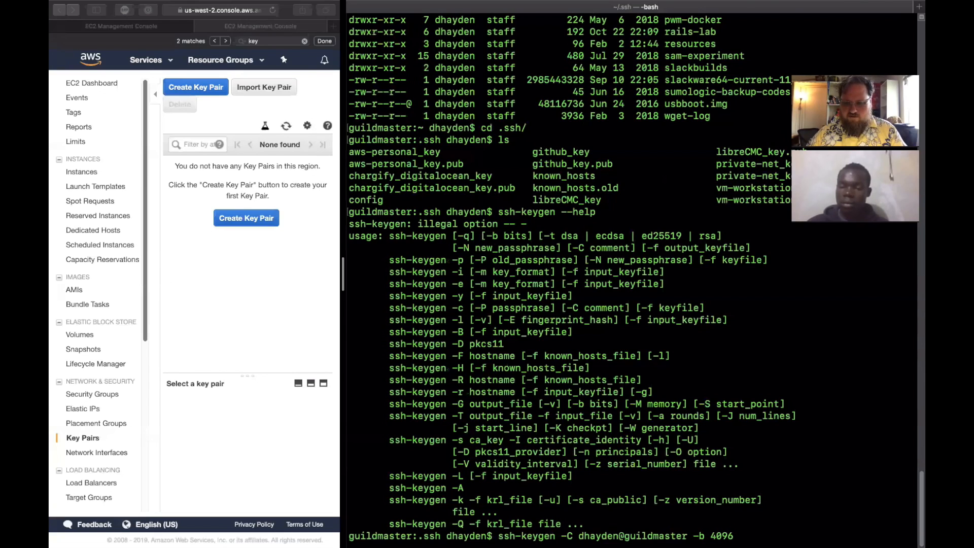
text( -)
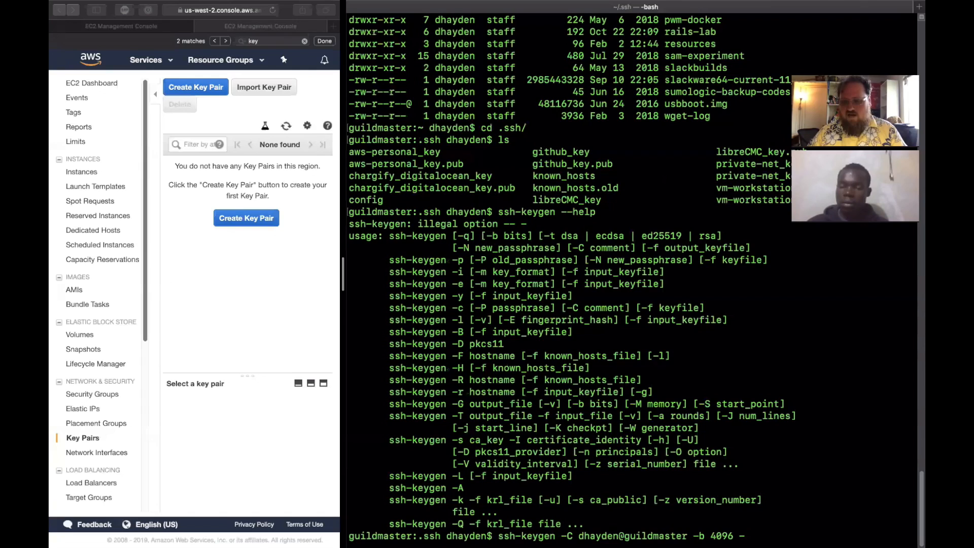
text(f )
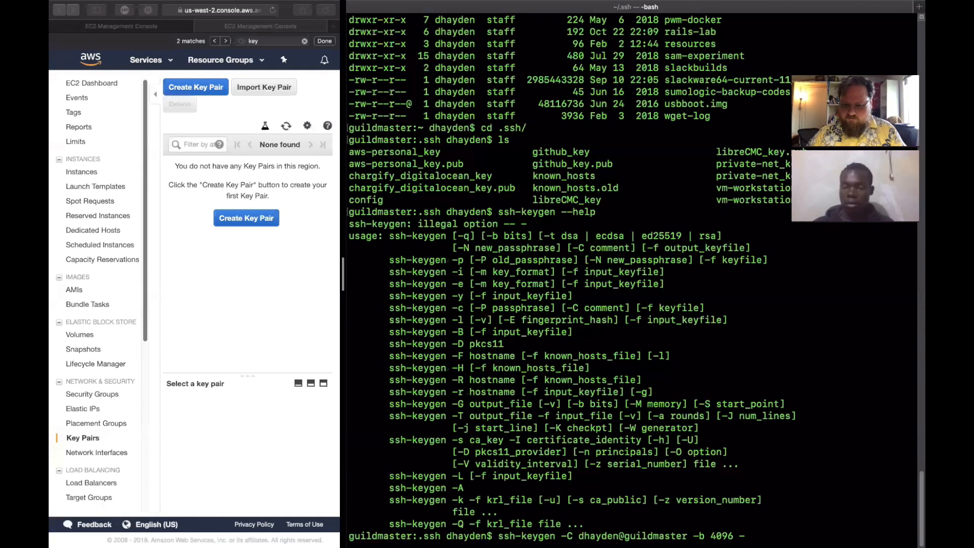
text(./)
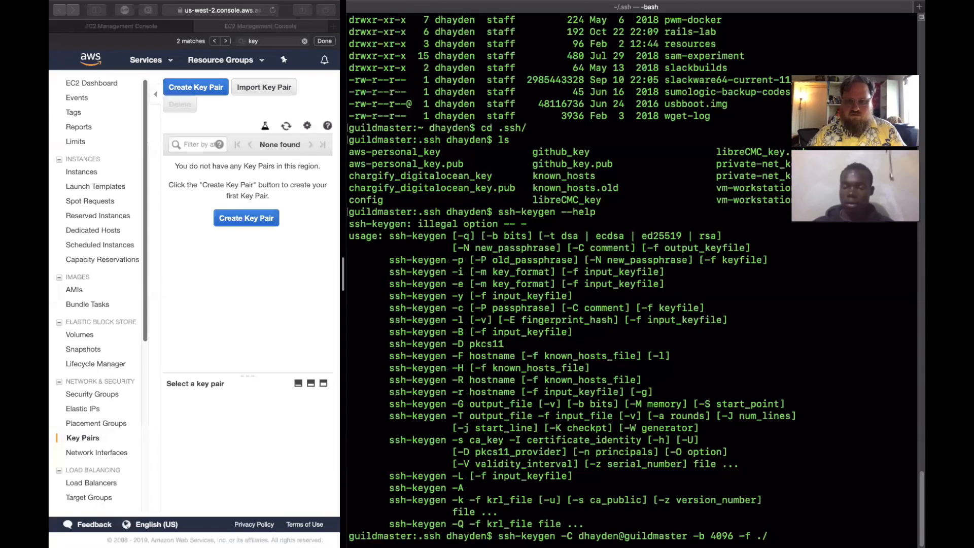
text(t)
- Add a key length of 4096 bits and the output file ./guildmasters_realm_key to the ssh-keygen command
key(BackSpace)
text(guildmaster)
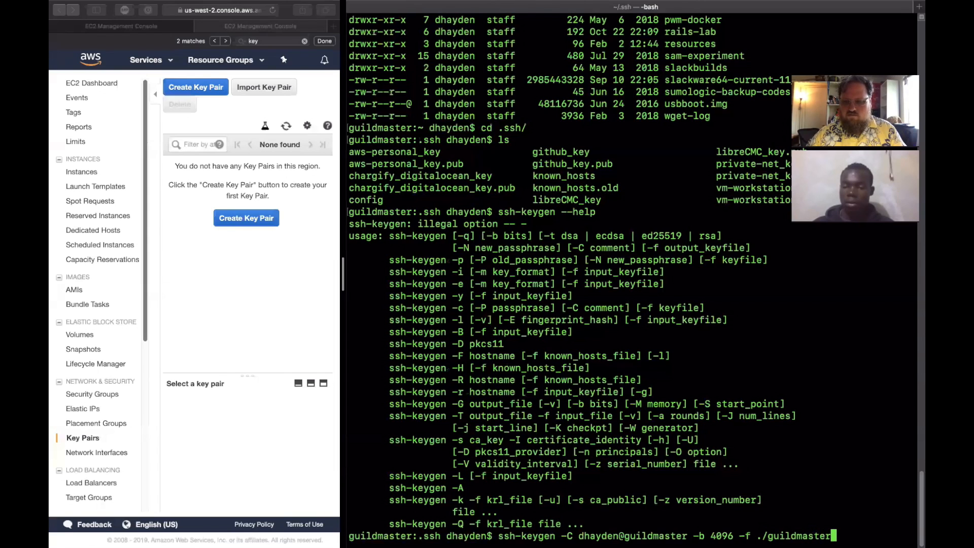
text(s_realm_key)
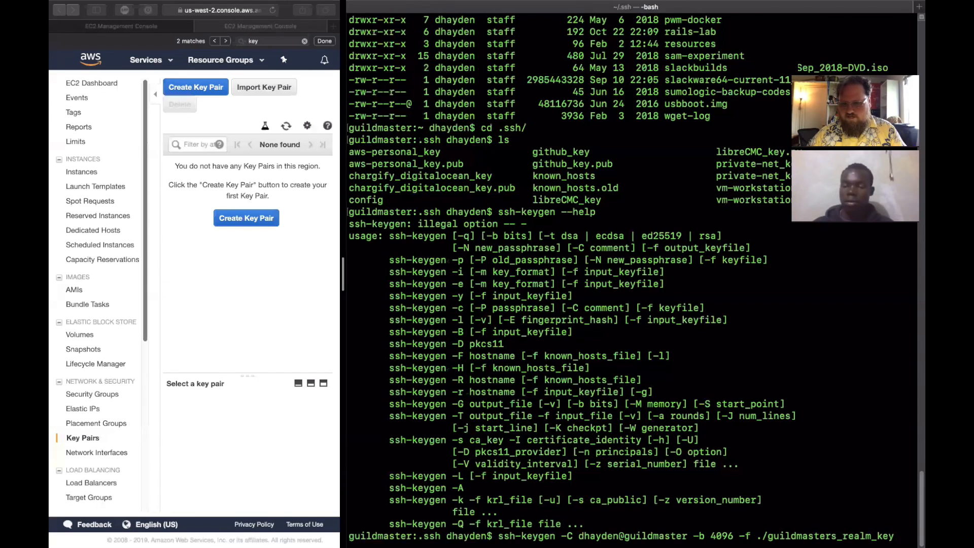
- Run the command to generate the key pair, answering the passphrase prompt and the passphrase confirmation prompt
key(Return)
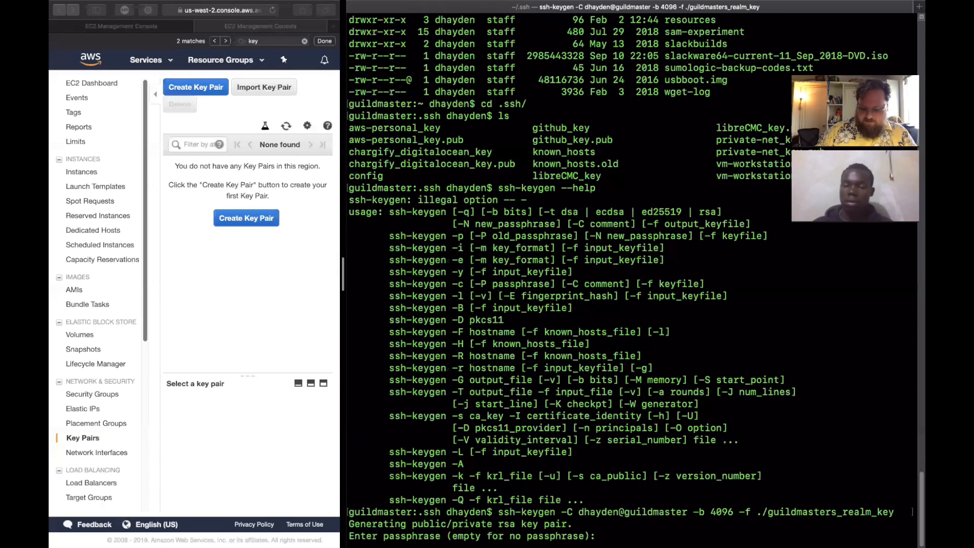
key(Return)
key(Return)
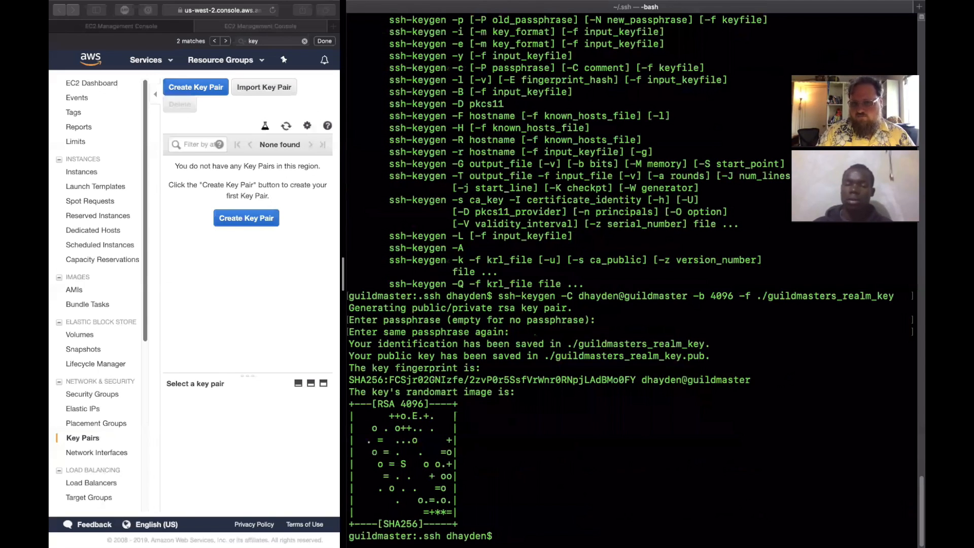
- Add the private key ./guildmasters_realm_key to the SSH agent with ssh-add
text(ssh-add )
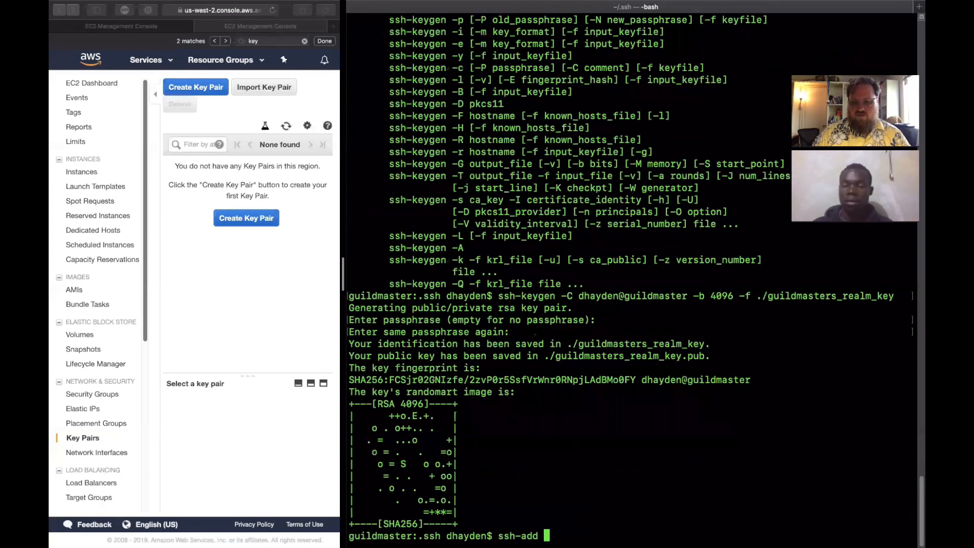
text(.ss)
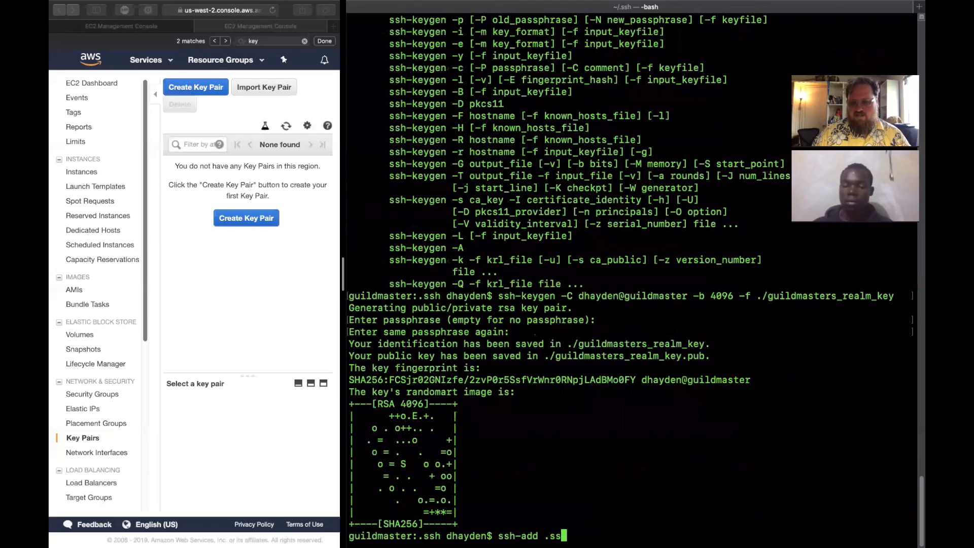
text(h/gu)
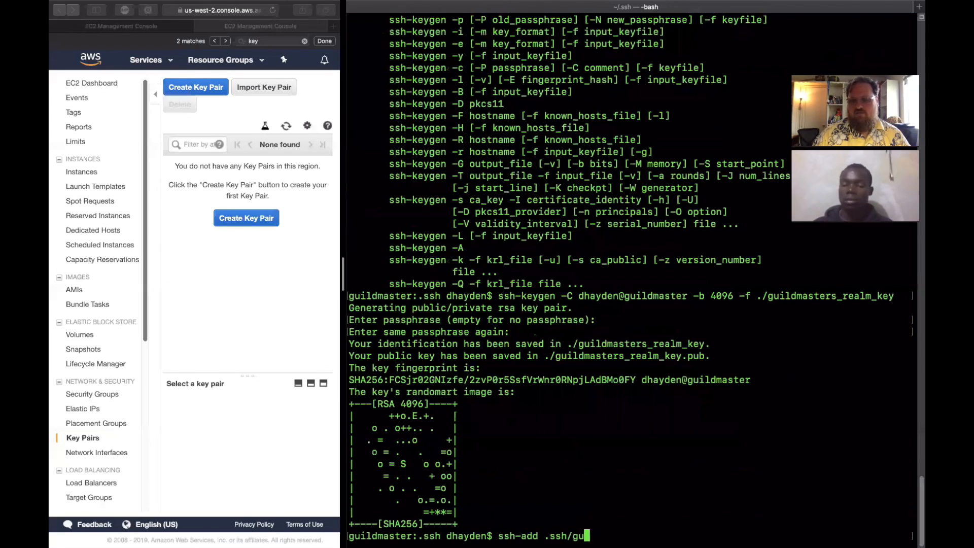
key(BackSpace)
key(BackSpace)
key(BackSpace)
key(BackSpace)
key(BackSpace)
key(BackSpace)
text(/g)
key(Tab)
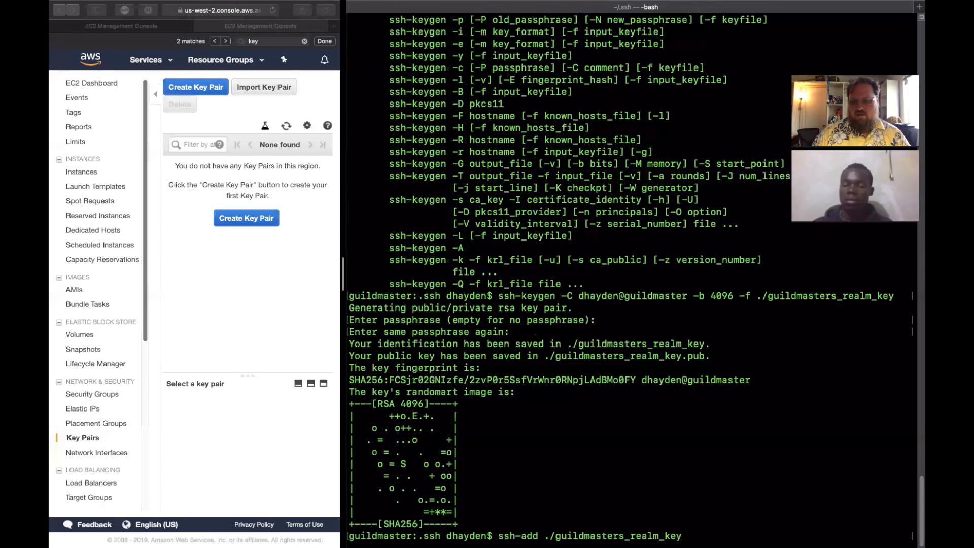
key(Return)
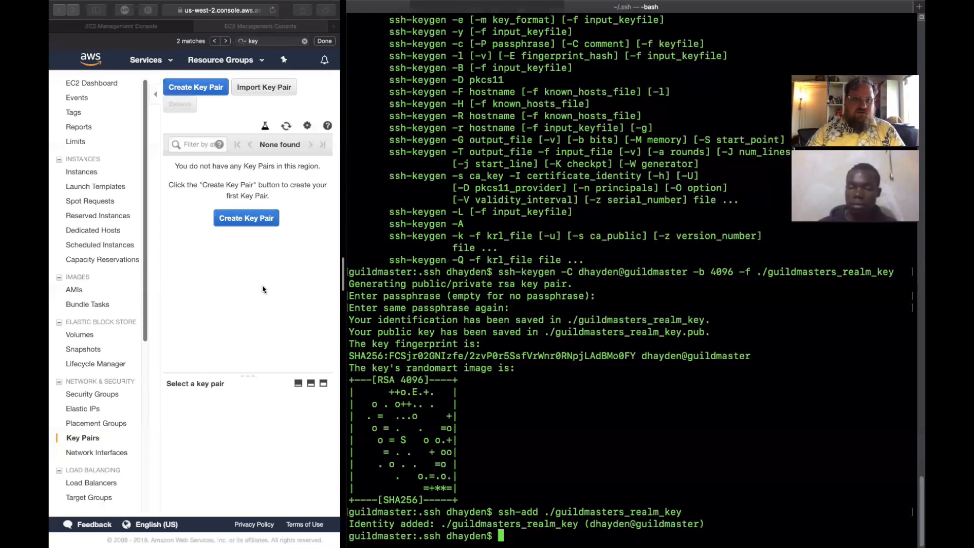
- Open the key pair import form in the EC2 console and print guildmasters_realm_key.pub in the terminal with cat
click(264, 86)
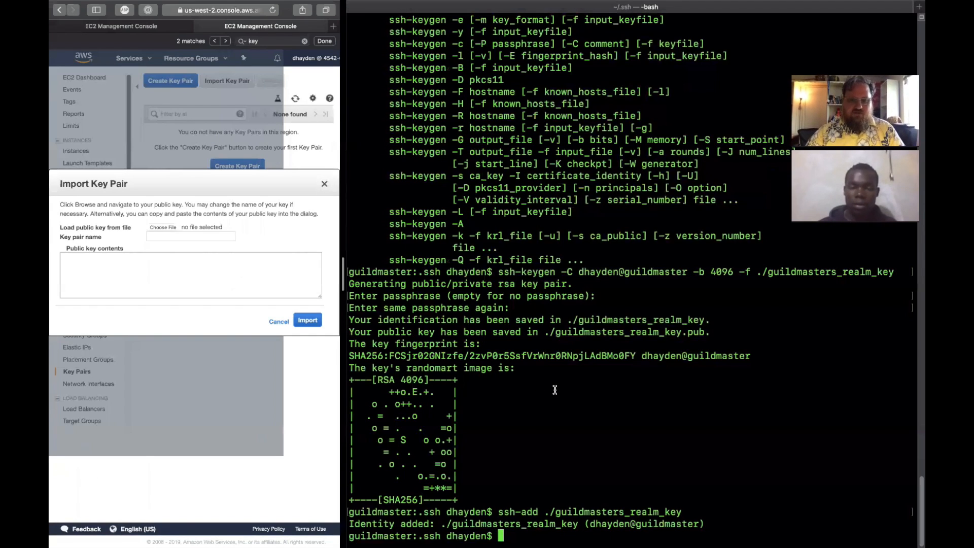
click(554, 390)
text(cat guildmasters_realm_key.pub)
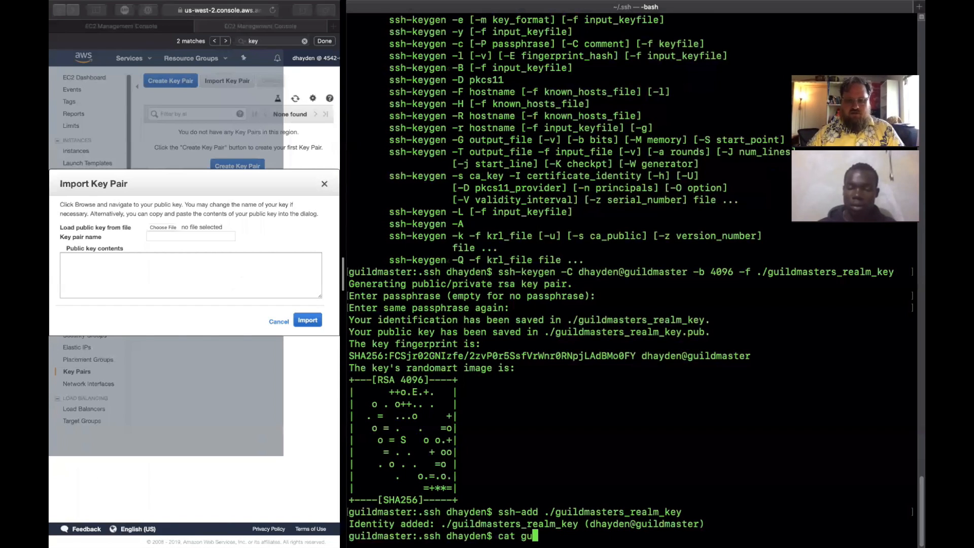
key(Tab)
text(.pub)
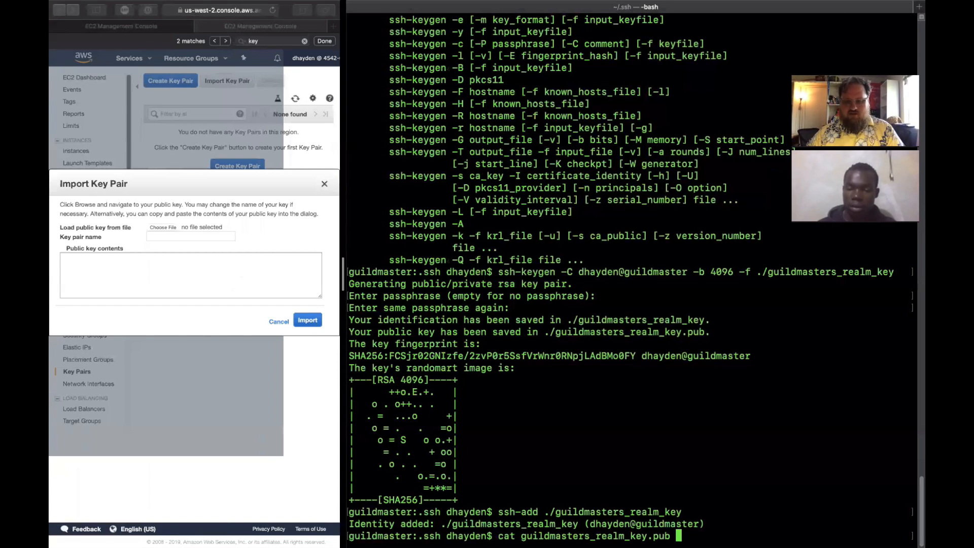
key(Return)
- Copy the full public key text from the terminal output, from ssh-rsa through the trailing comment
drag(709, 525, 349, 440)
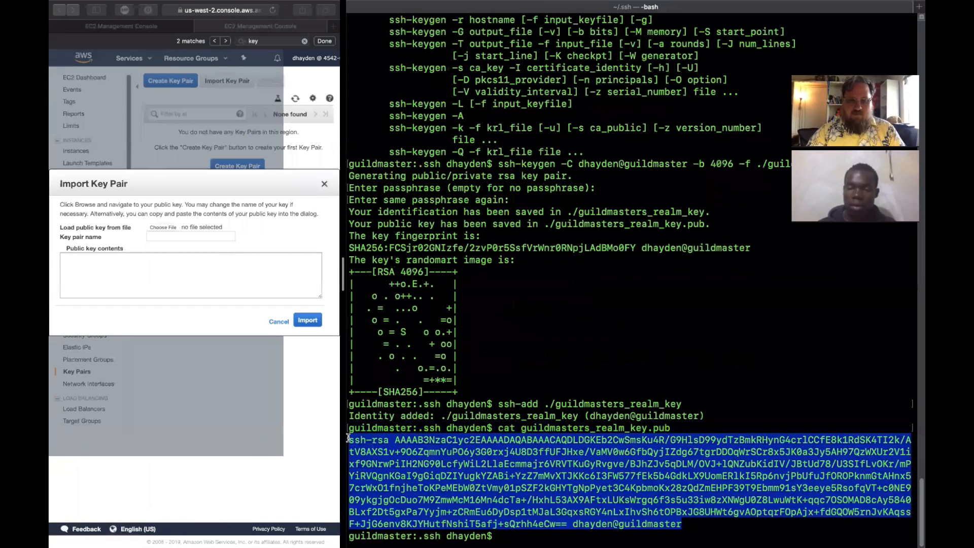
right_click(452, 477)
click(409, 480)
drag(692, 524, 351, 441)
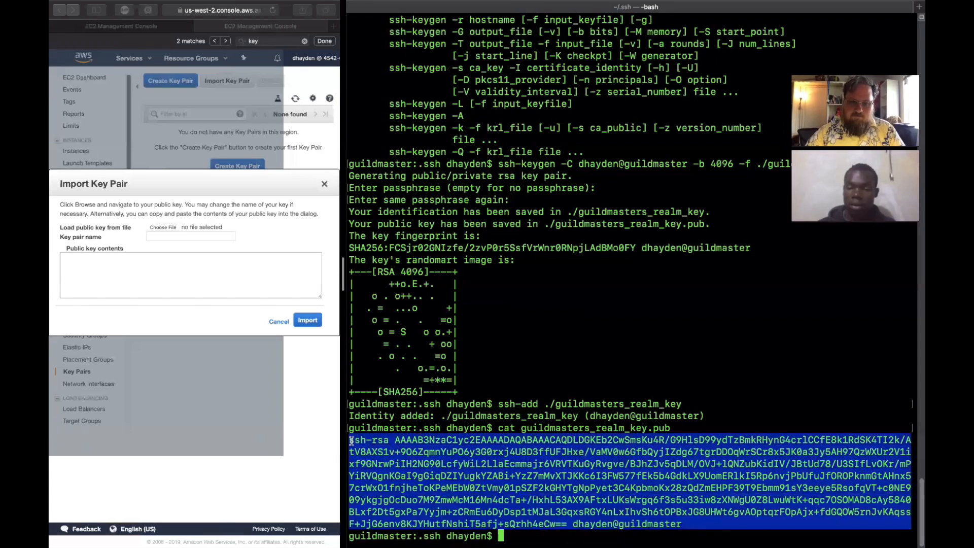
right_click(425, 439)
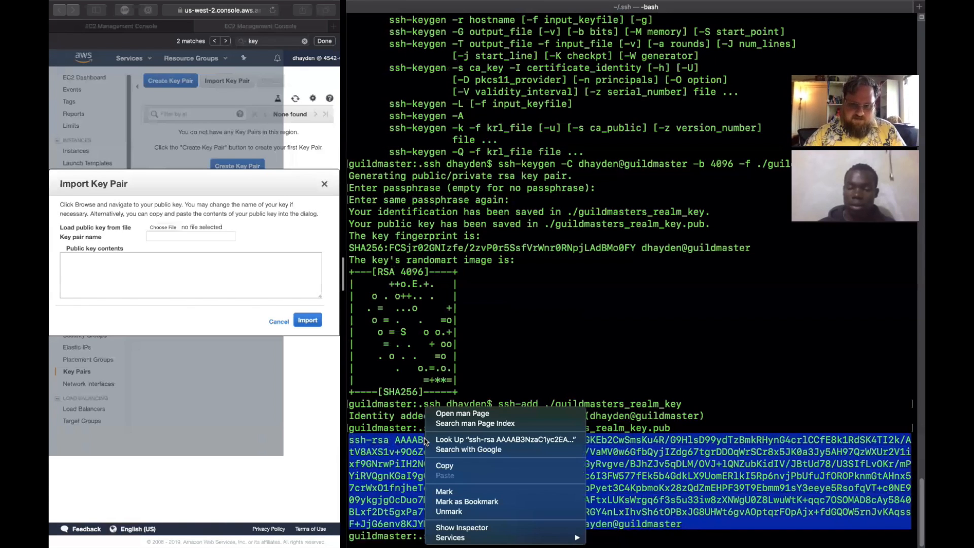
click(439, 465)
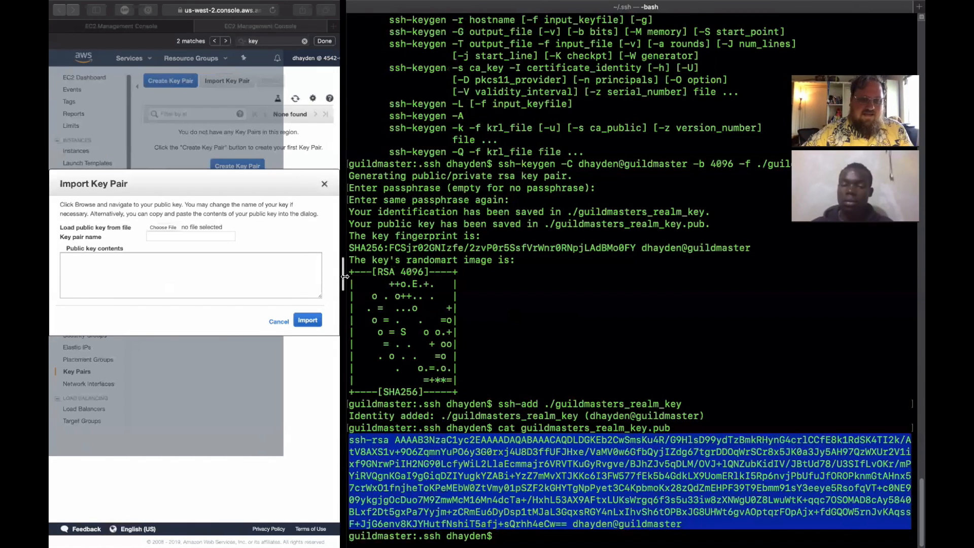
right_click(558, 403)
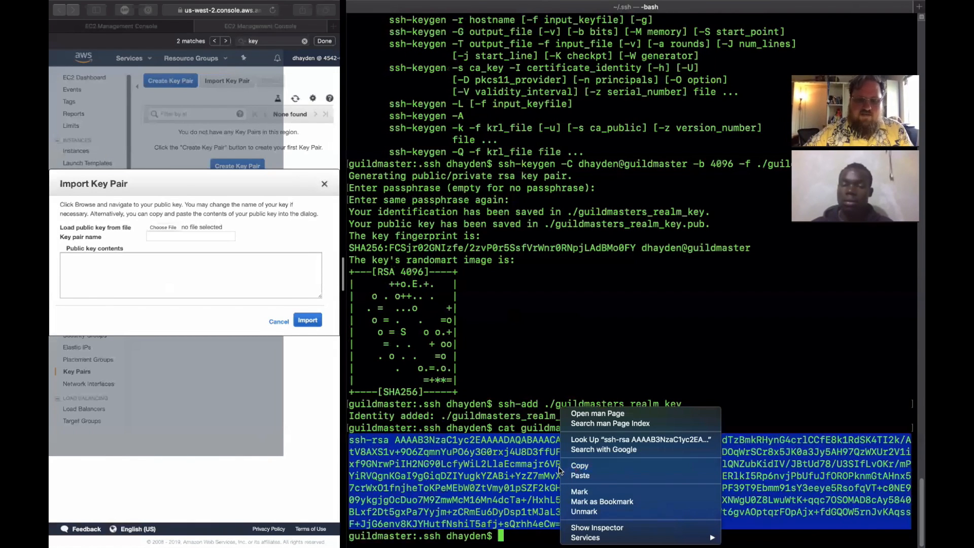
click(571, 466)
- Paste the public key contents into the import form, name the key pair with the user name and host name guildmaster, and import it
click(191, 292)
right_click(202, 280)
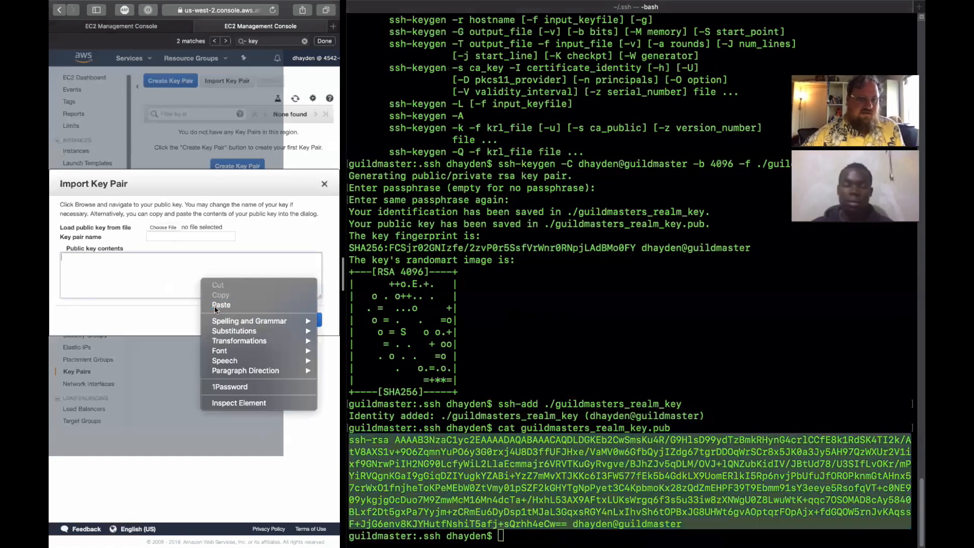
click(216, 306)
click(228, 237)
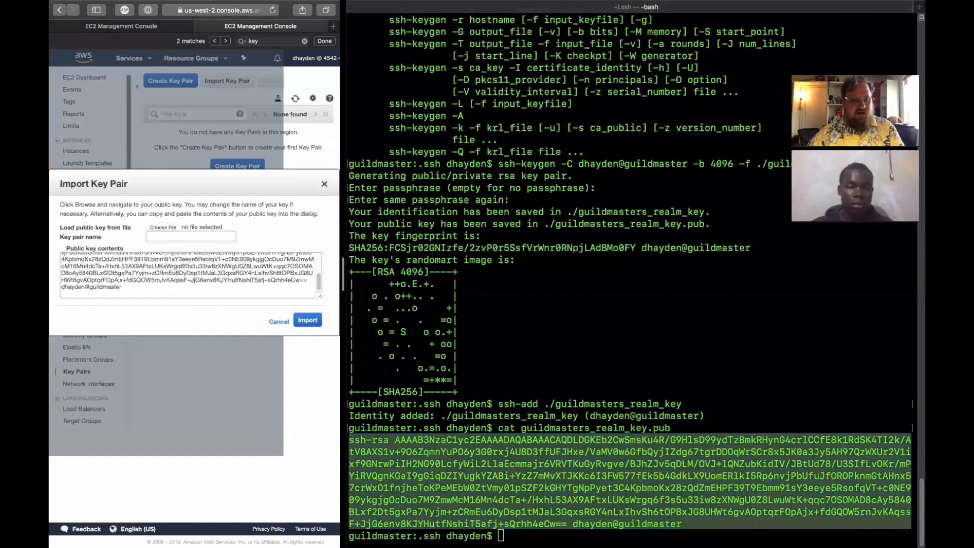
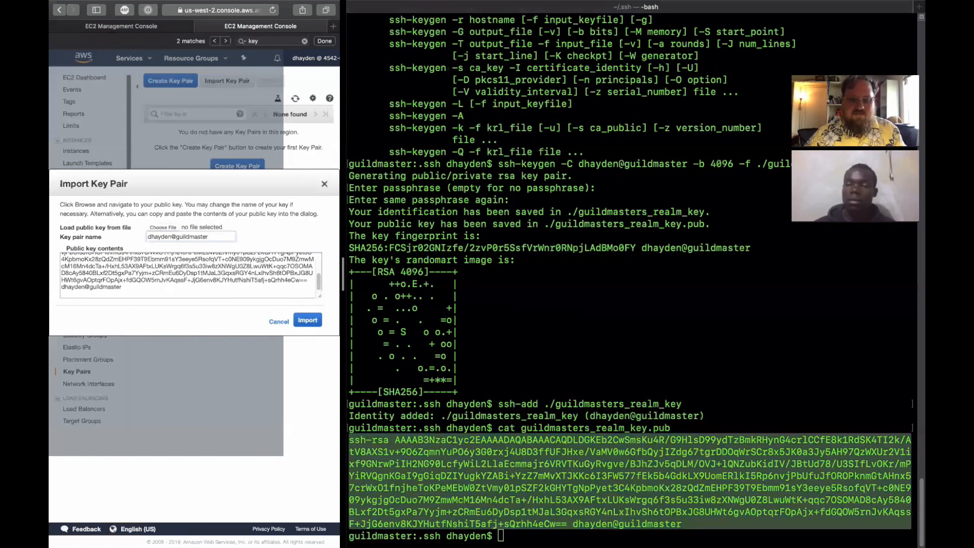
click(316, 321)
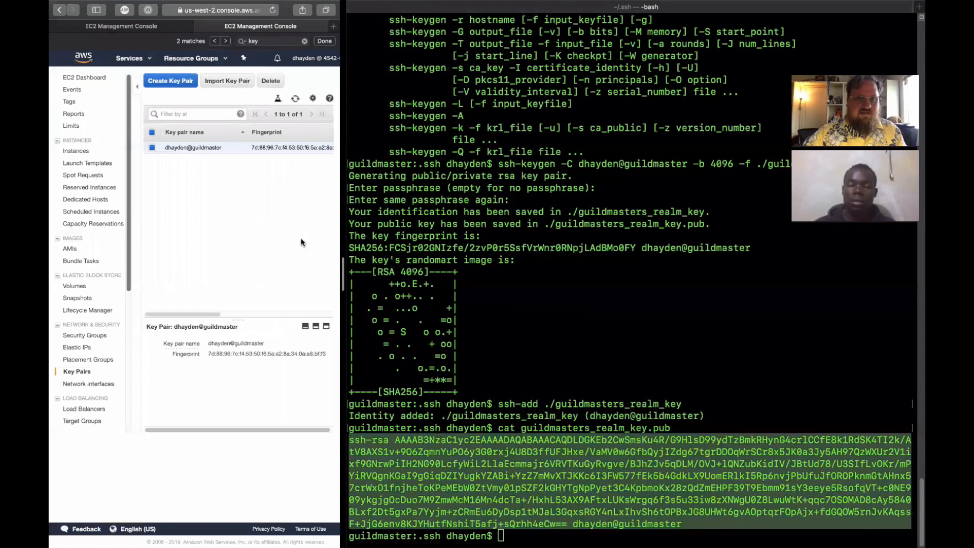
- Widen the browser, return to the instance launch review, and launch the instance with the imported key pair, acknowledging private key access
drag(343, 48, 635, 49)
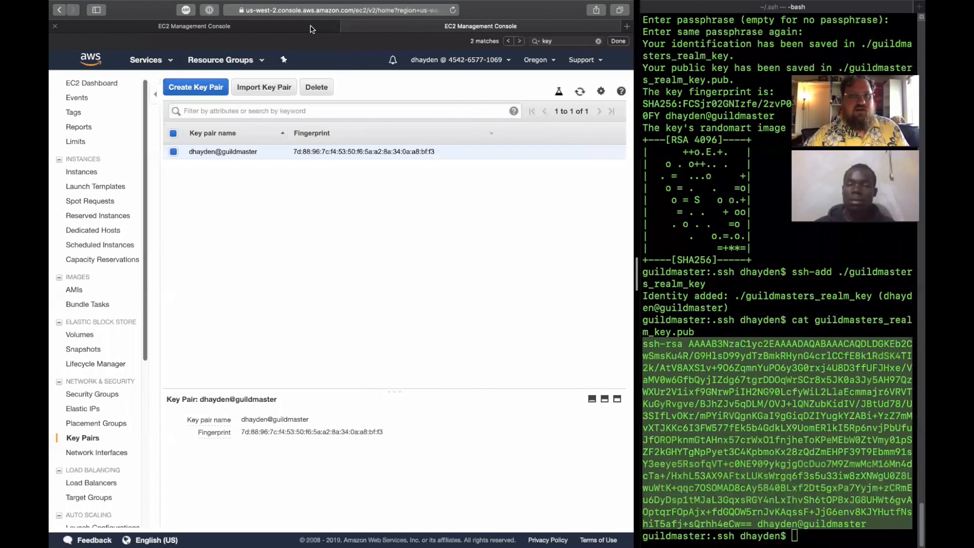
click(312, 29)
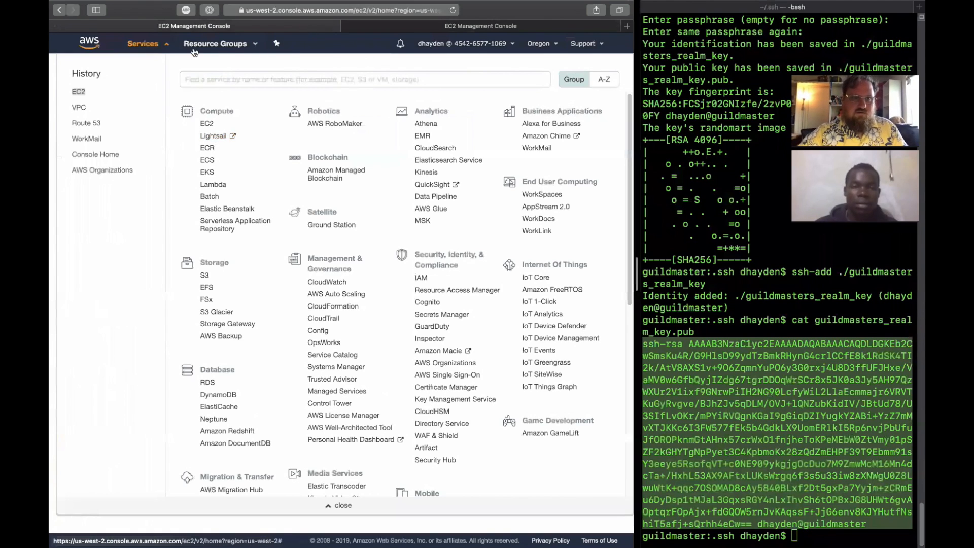
click(161, 47)
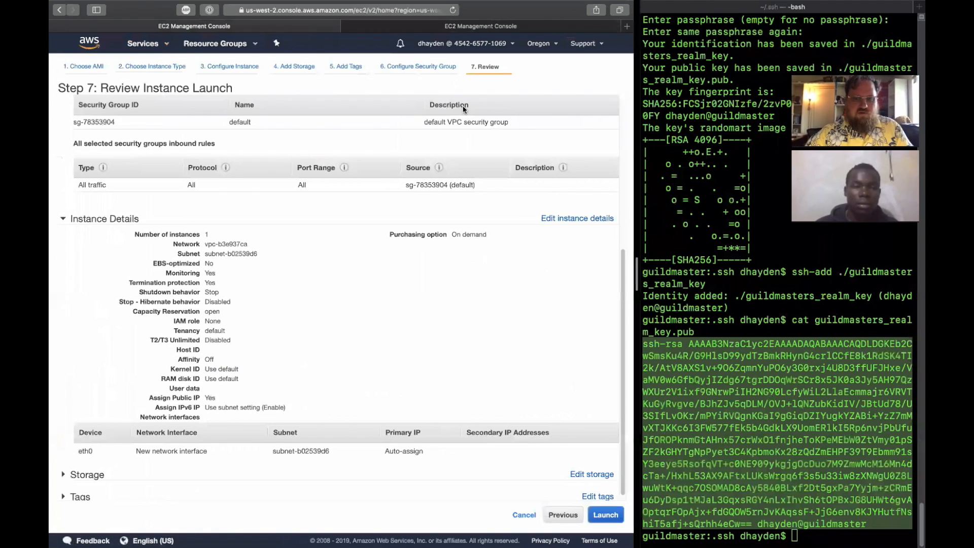
scroll(374, 159, down, 1)
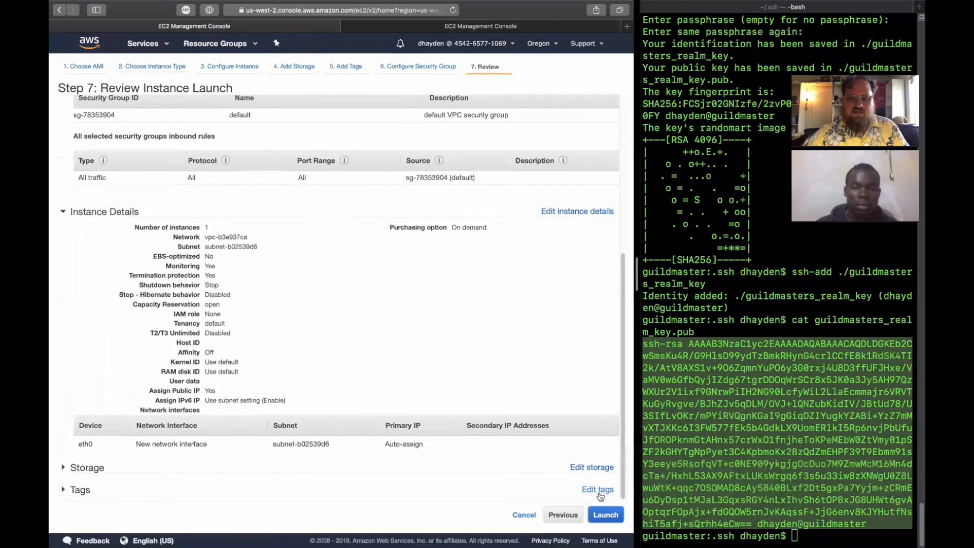
click(601, 516)
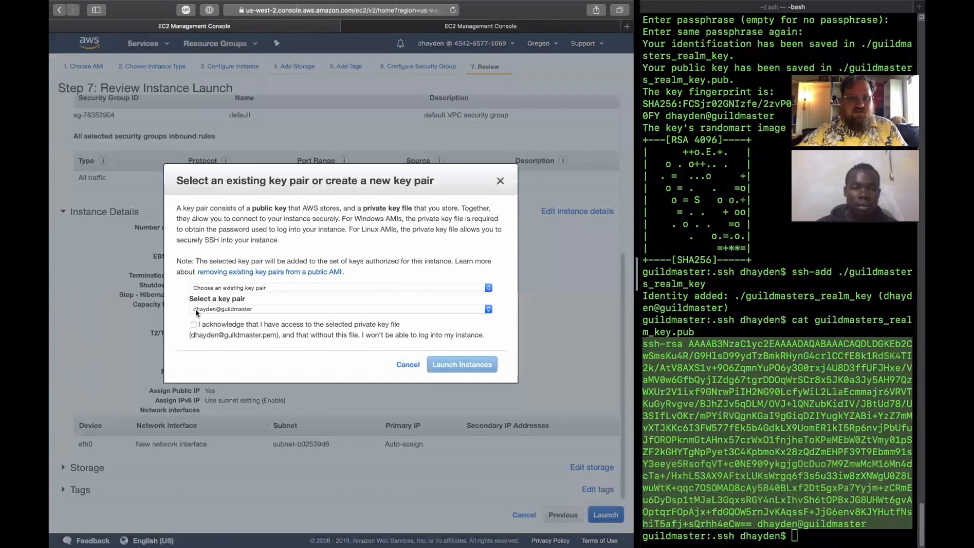
click(193, 325)
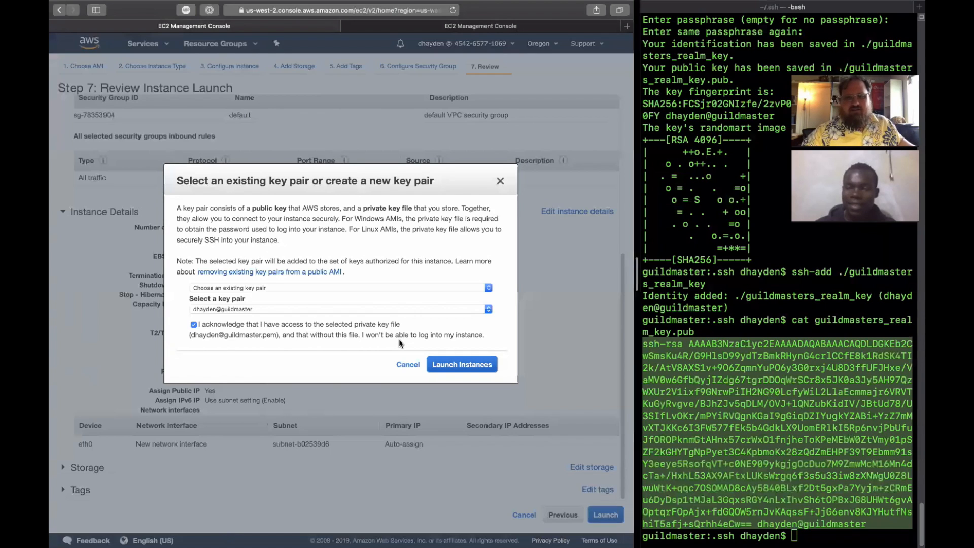
click(462, 365)
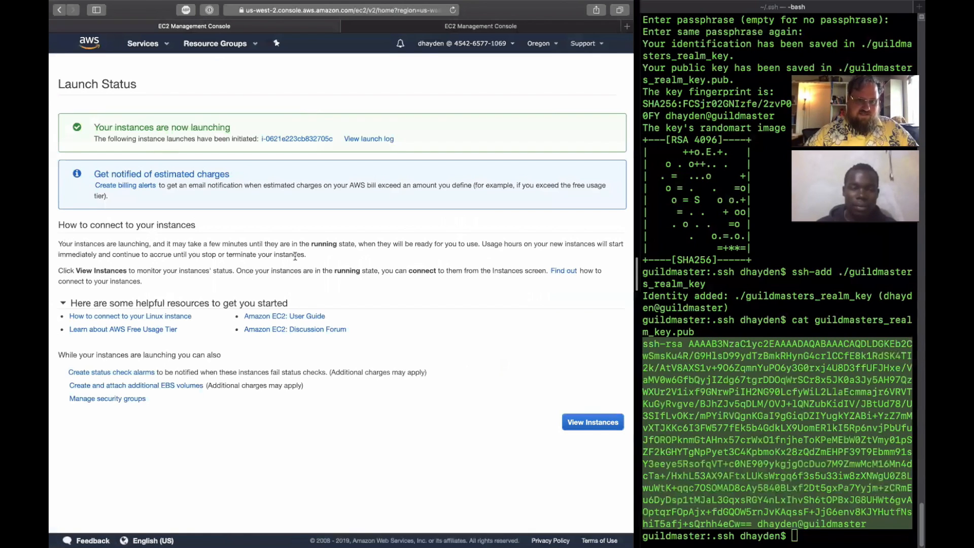
- Open the newly launched instance in the instance list, widening the Name column and maximizing its details
click(310, 138)
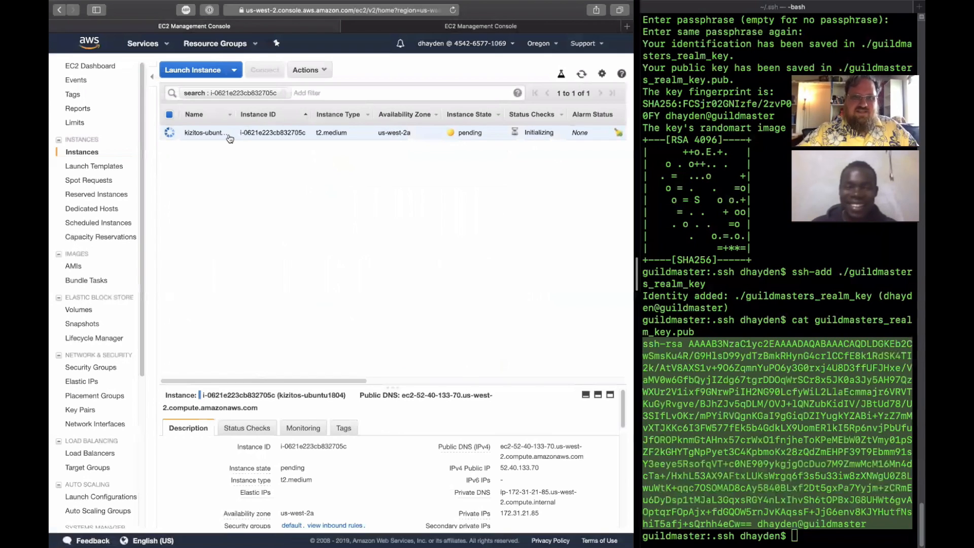
drag(235, 114, 274, 114)
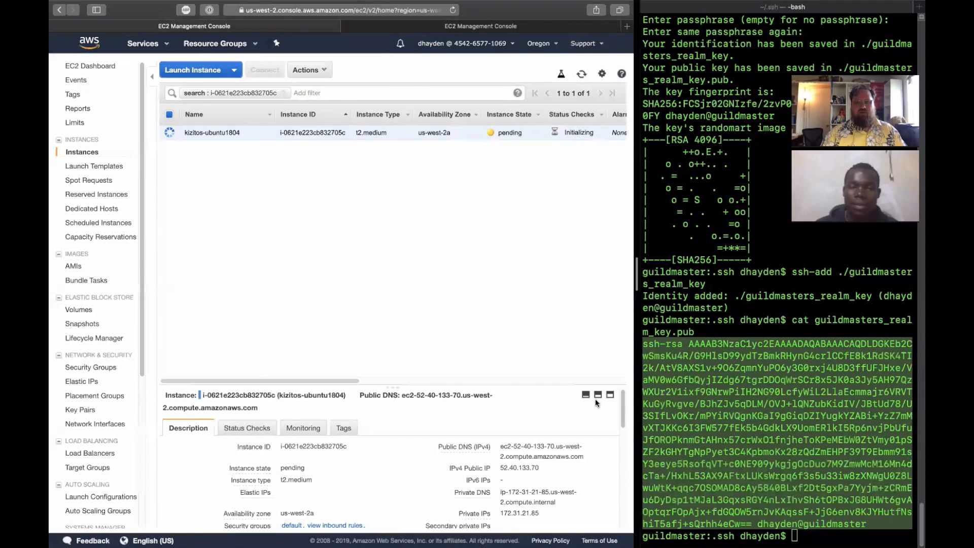
click(611, 396)
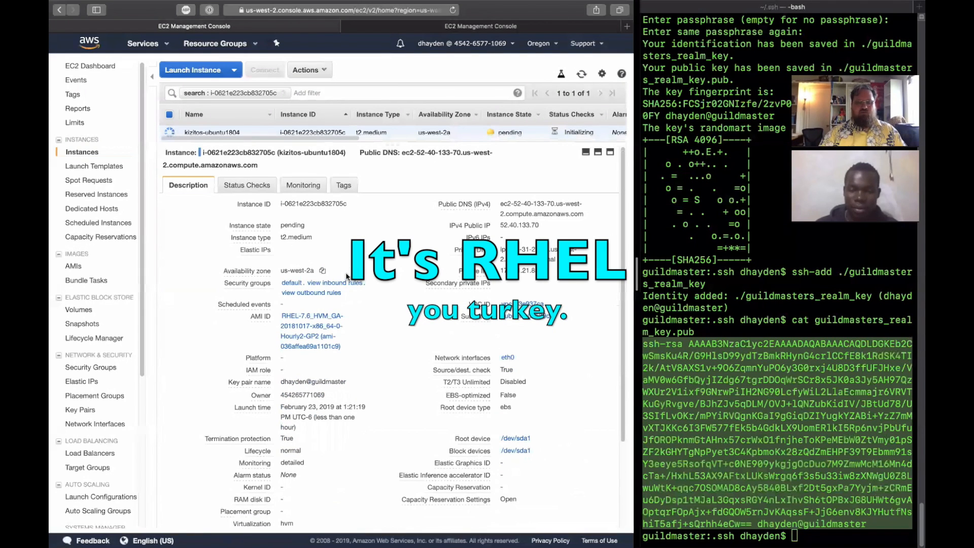
- Examine the instance's CloudWatch monitoring graphs, including disk, network and status check metrics, and refresh them
click(252, 187)
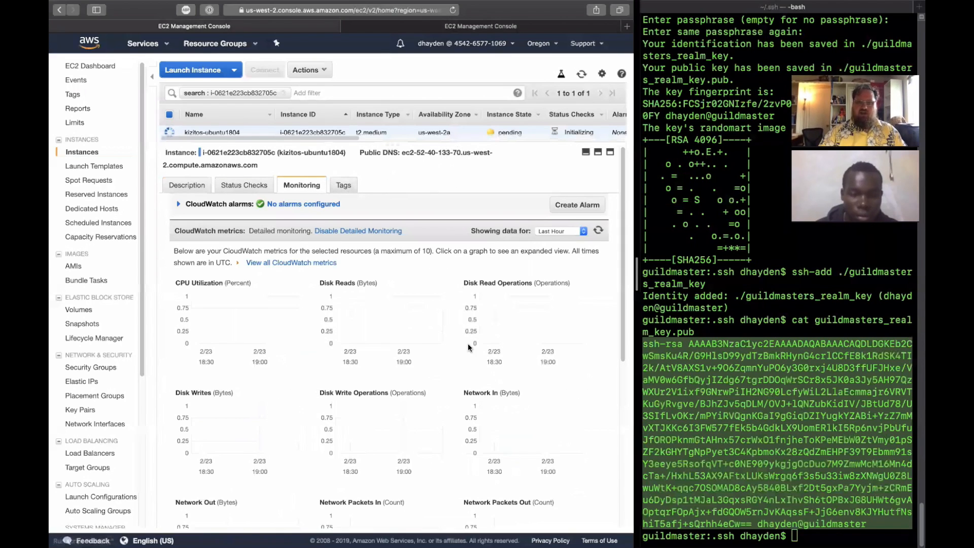
scroll(468, 343, down, 3)
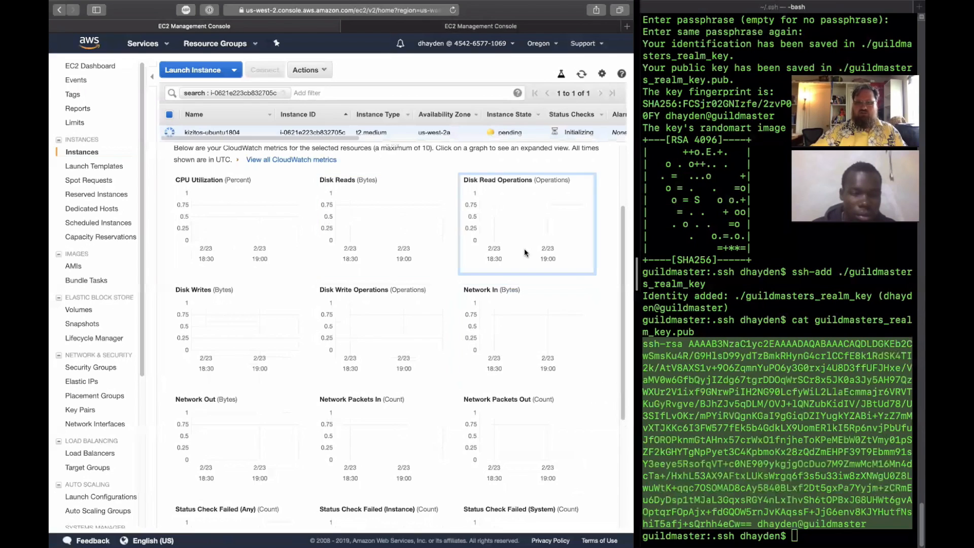
scroll(196, 321, down, 3)
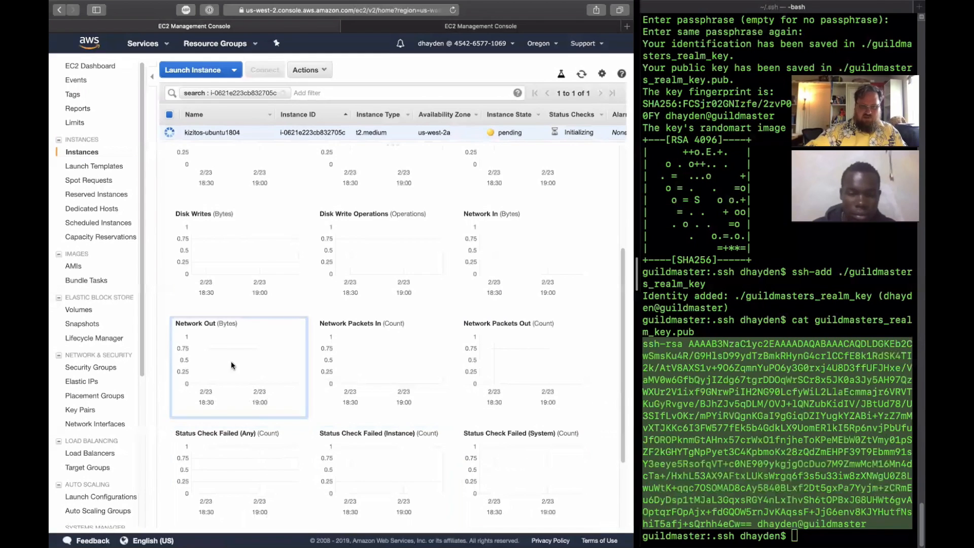
scroll(227, 281, up, 6)
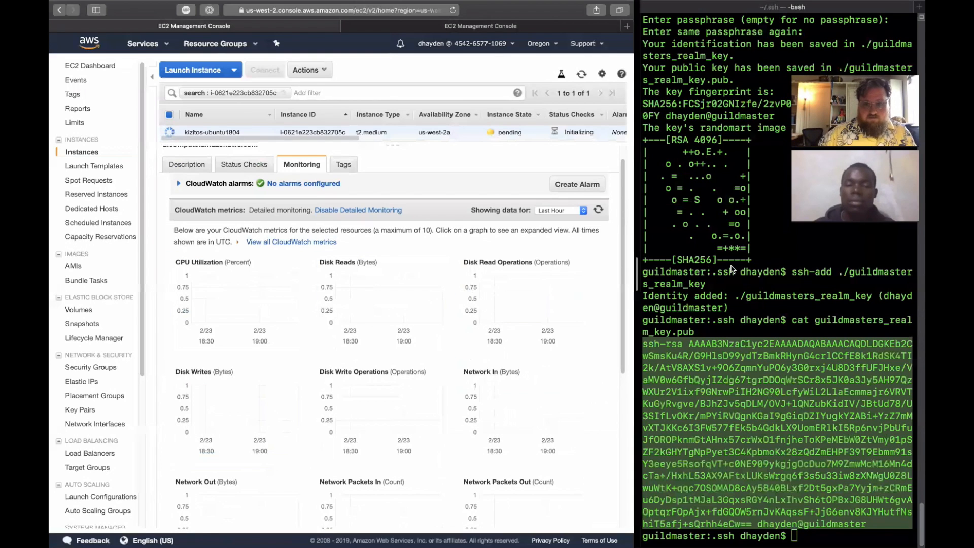
click(599, 210)
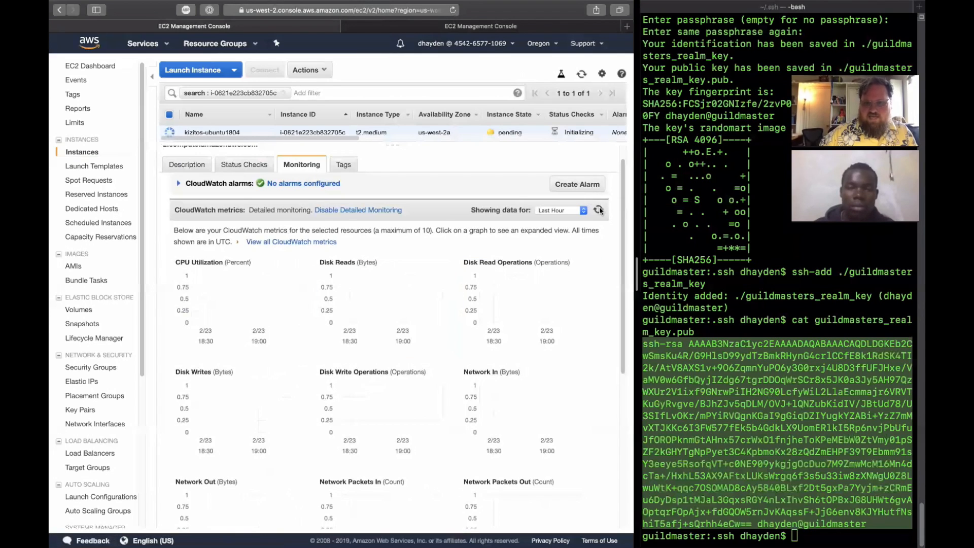
- Refresh the instance list to check the instance's state and status checks, shrinking the details area to enlarge the list
click(582, 77)
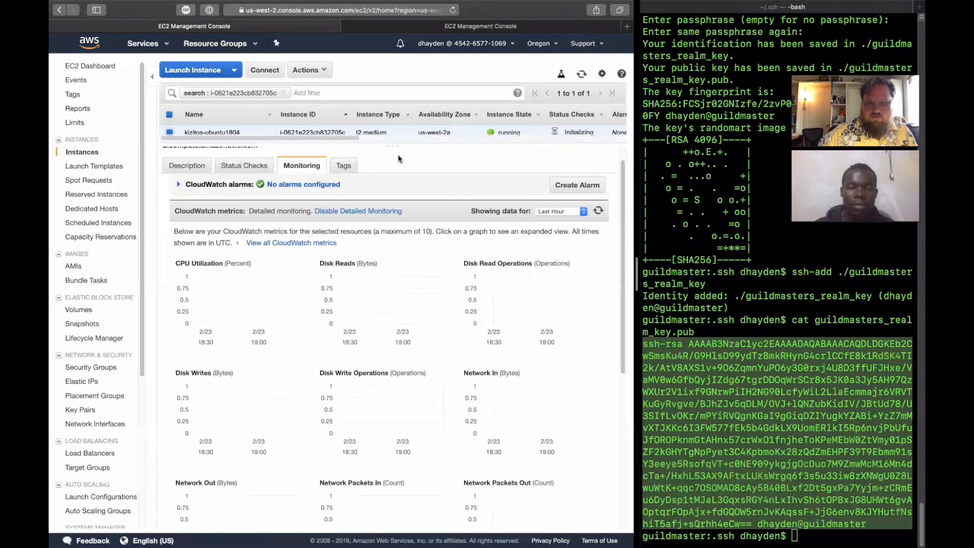
drag(398, 146, 400, 258)
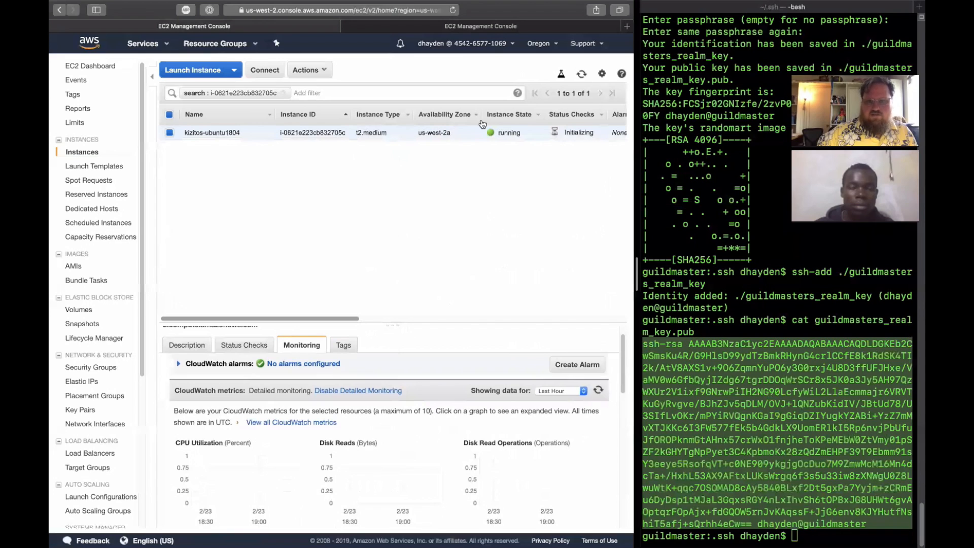
click(581, 77)
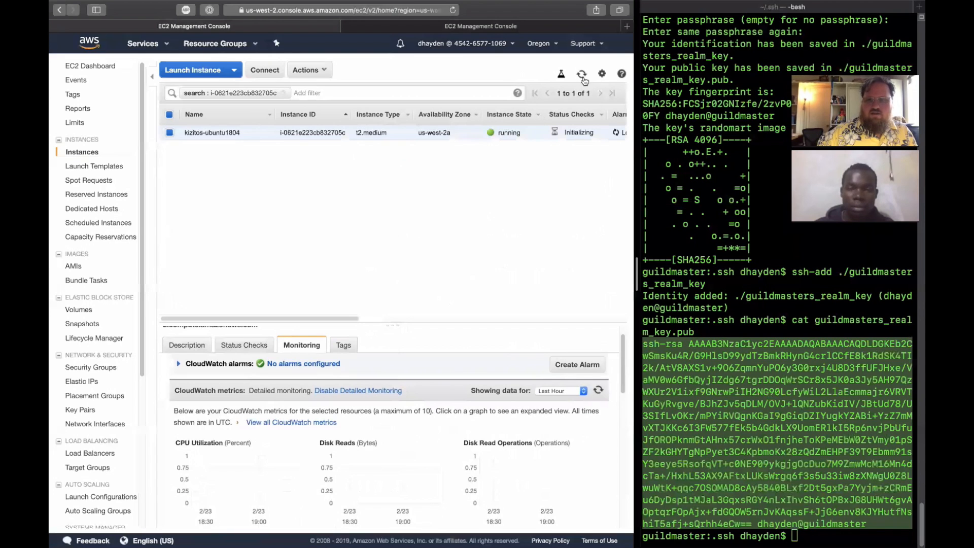
- Widen the browser, show the instance's description instead of its monitoring graphs, and refresh the instance list
drag(363, 235, 342, 232)
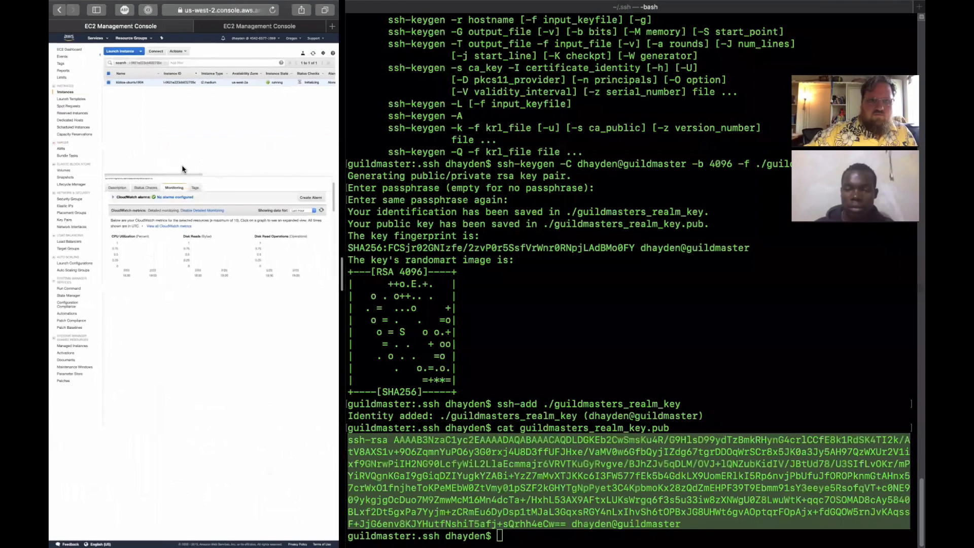
drag(348, 48, 686, 47)
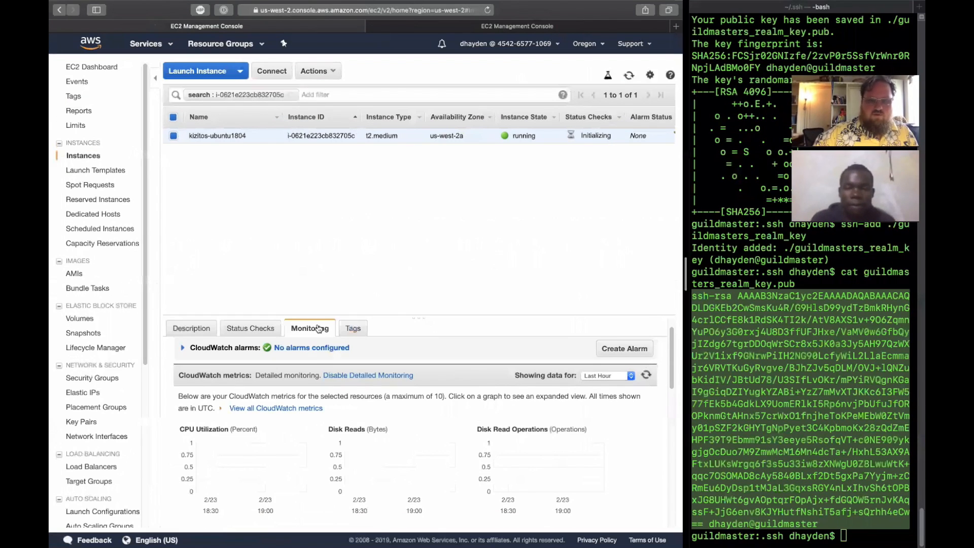
click(208, 329)
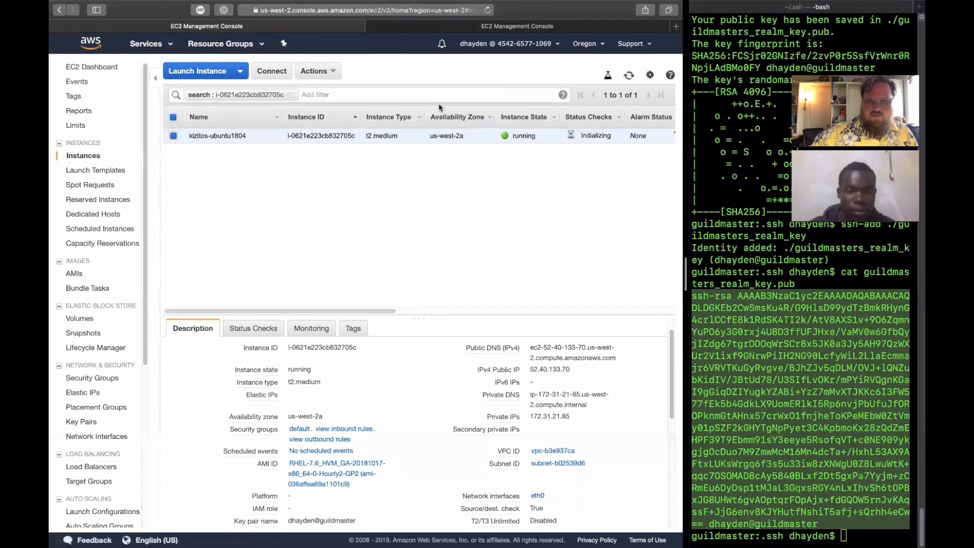
click(630, 75)
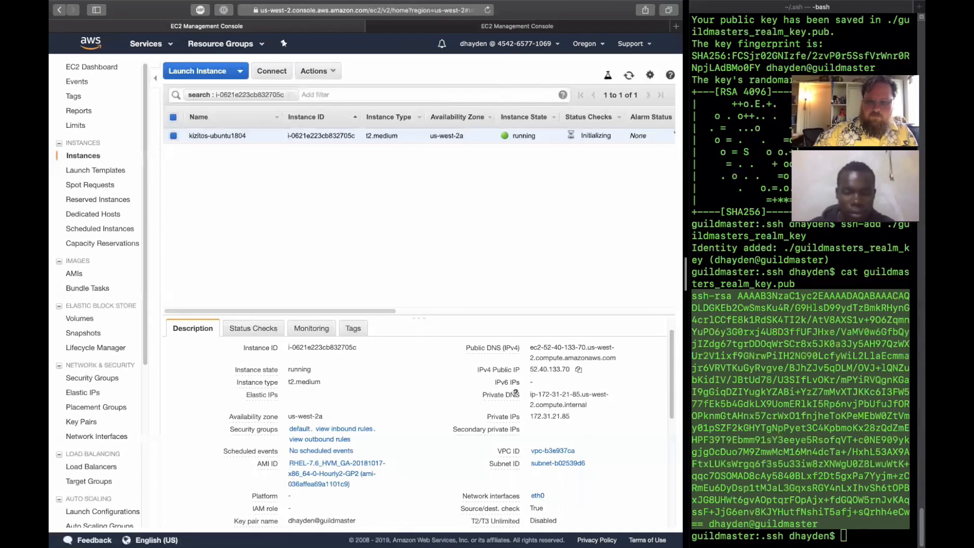
- Examine the instance's public DNS name, IPv4 public IP, private DNS name and private IP in its description
scroll(422, 361, down, 1)
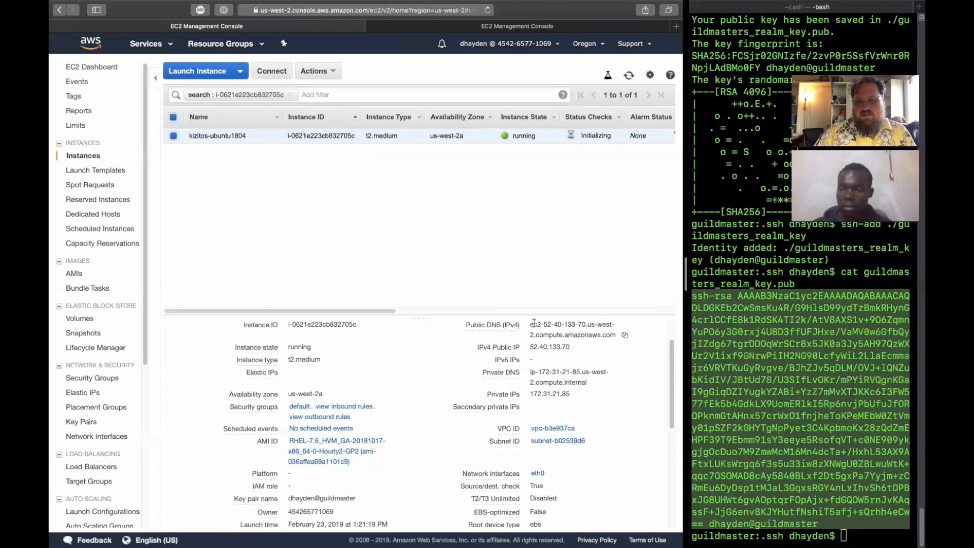
drag(533, 322, 619, 334)
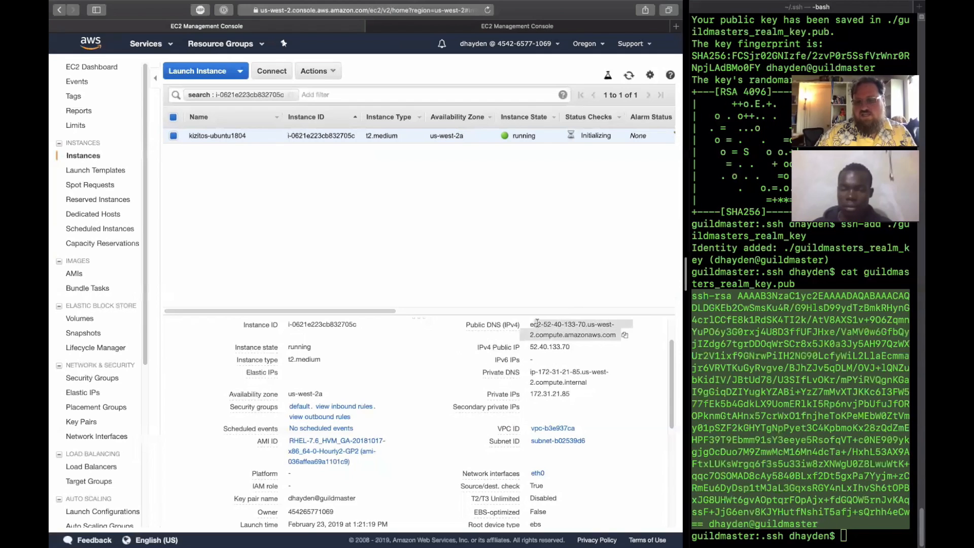
click(537, 323)
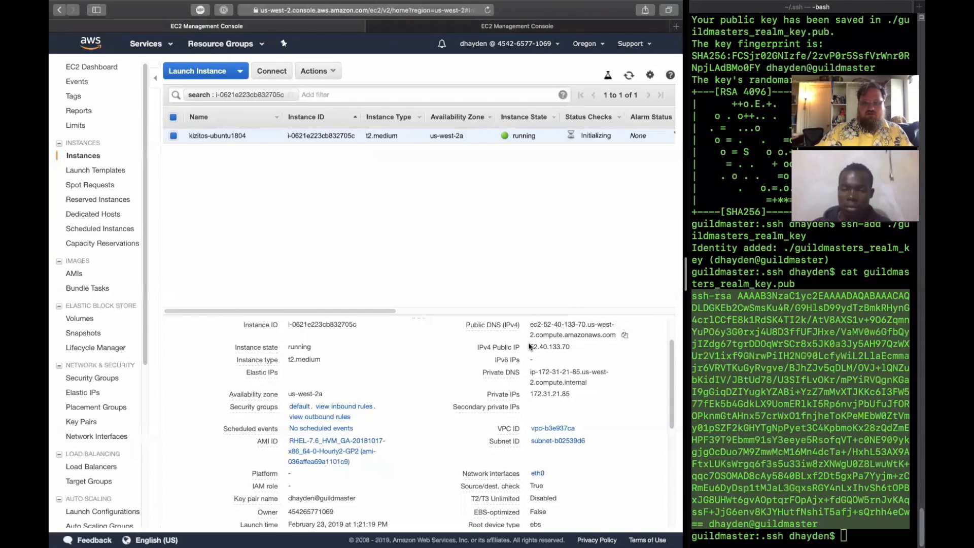
mouse_move(530, 345)
mouse_down()
mouse_move(569, 345)
mouse_move(531, 346)
mouse_up()
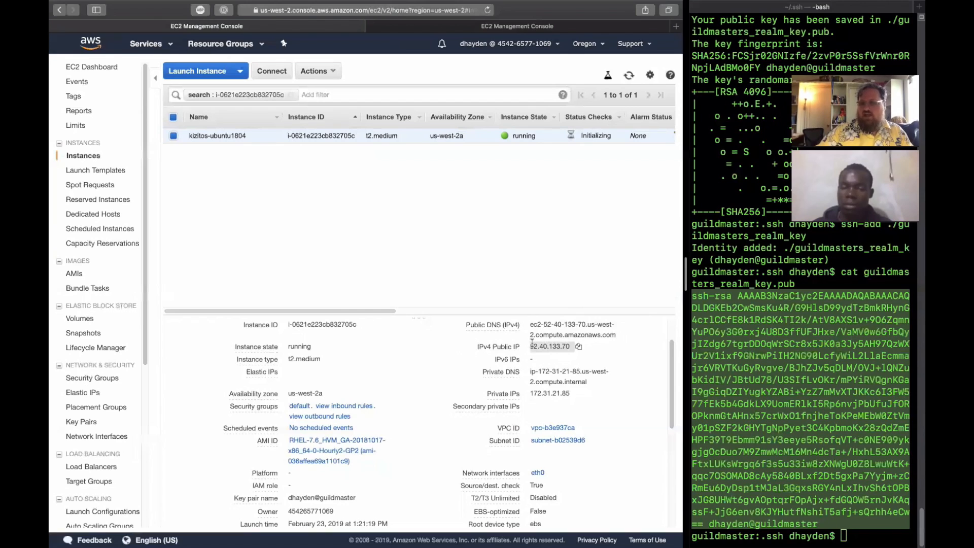
click(554, 377)
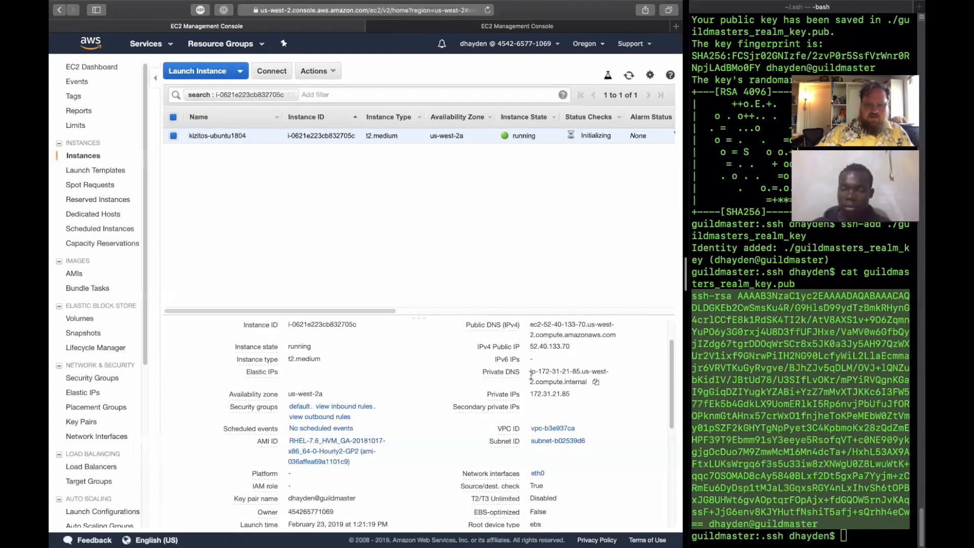
drag(531, 394, 569, 394)
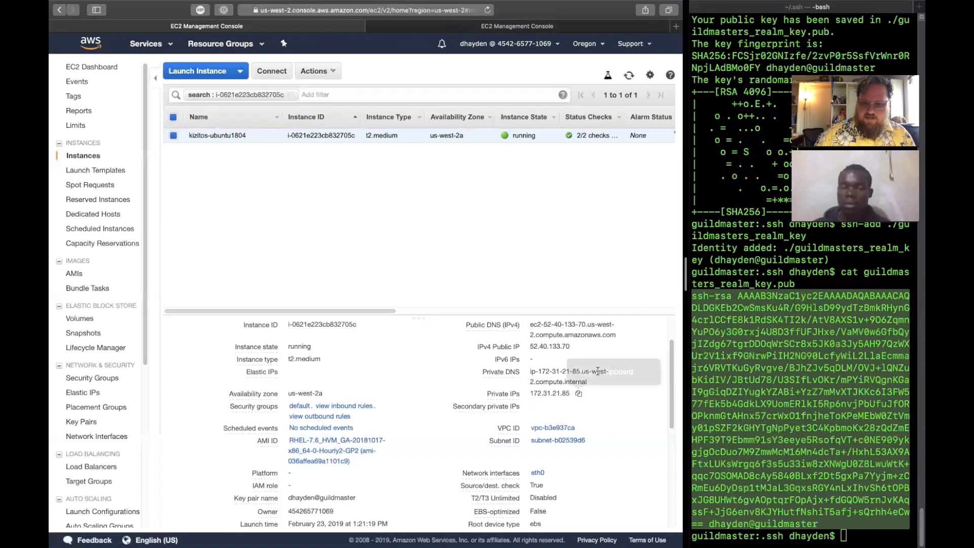
- Copy the instance's IPv4 public IP, then switch to the terminal and widen it, clearing the text selection there
click(578, 346)
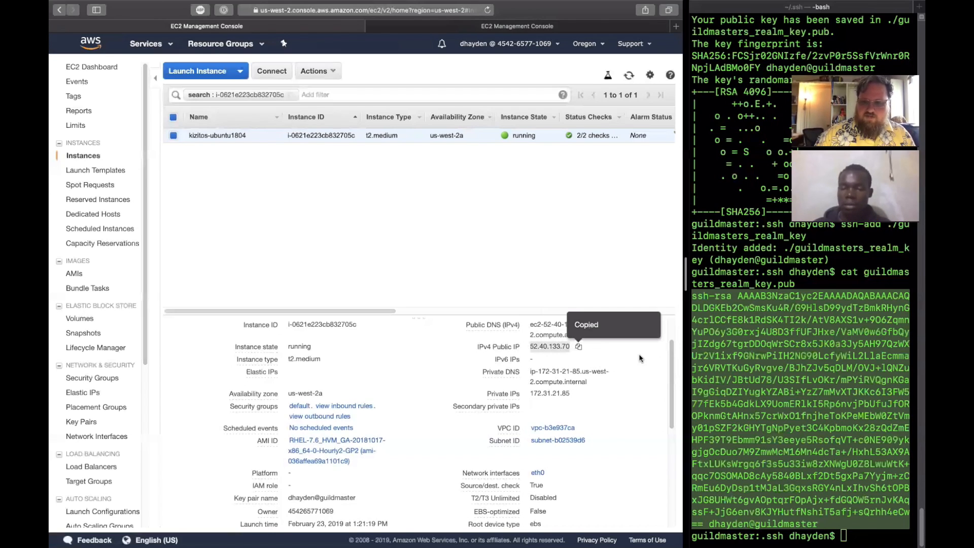
click(579, 347)
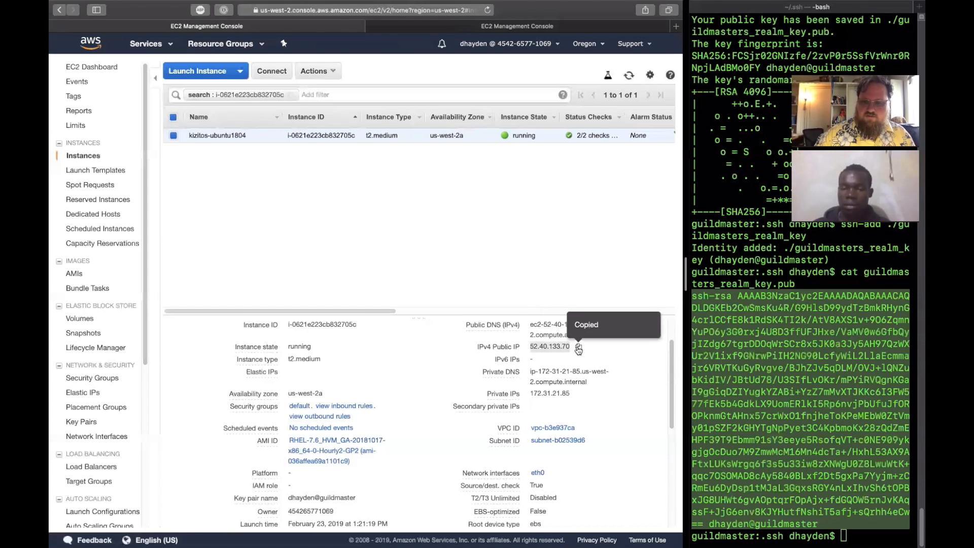
click(726, 369)
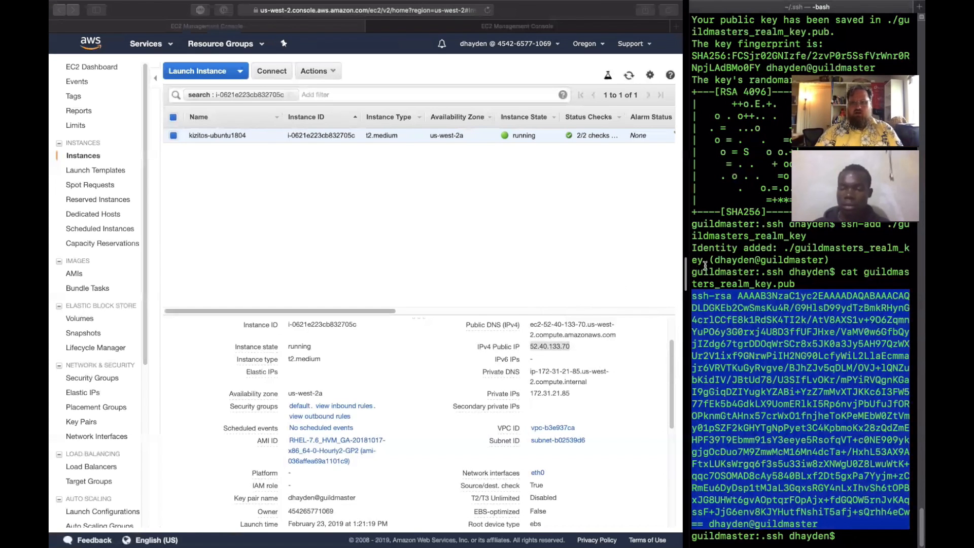
drag(686, 268, 416, 259)
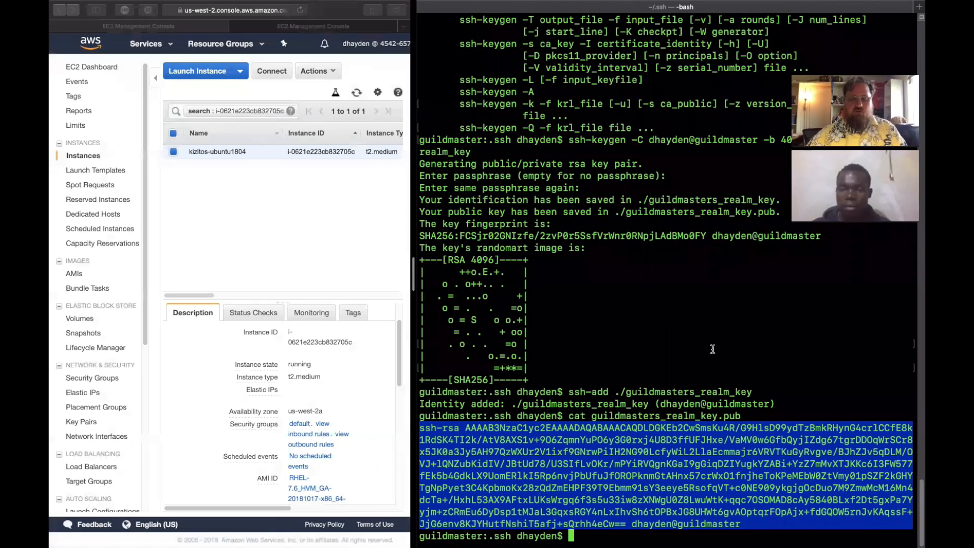
click(712, 349)
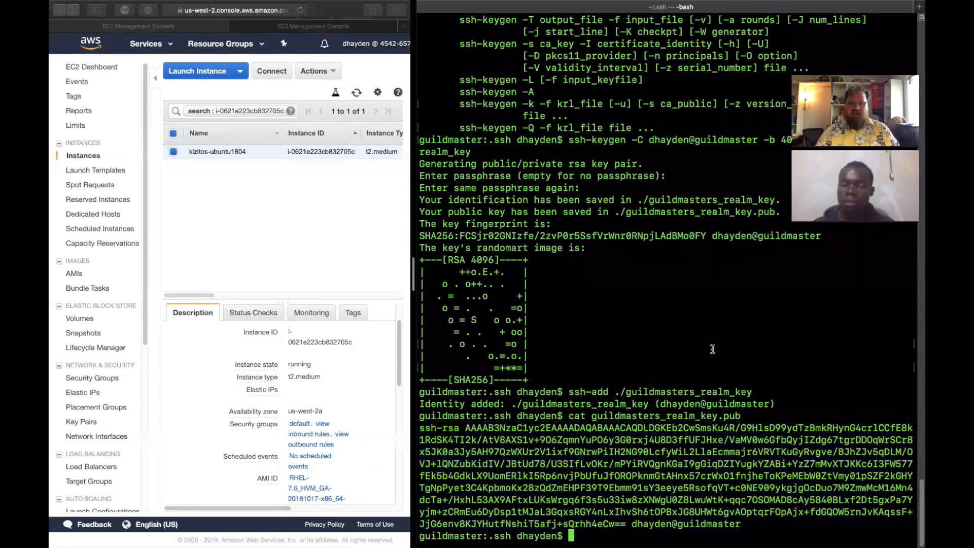
- Change to the home directory in the terminal and print the working directory
text(cd)
key(Return)
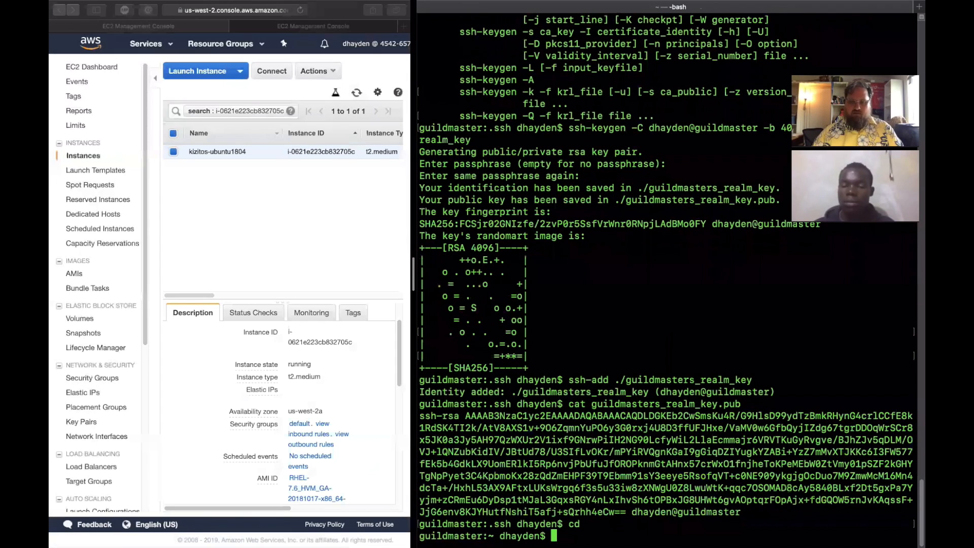
text(pwd)
key(Return)
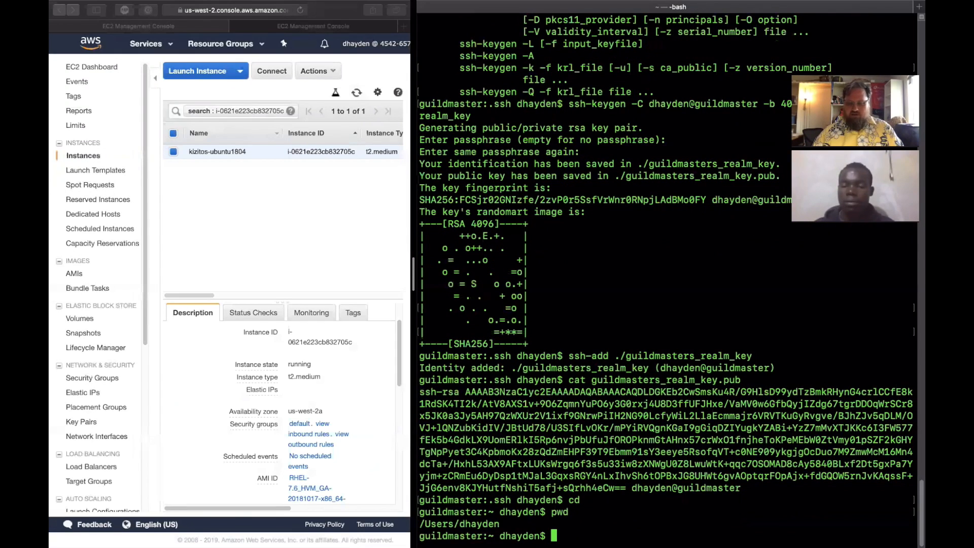
- Try to connect over SSH as ubuntu to the copied address 52.40.133.70, using the identity file ~/.ssh/guildmasters_realm_key
text(ssh)
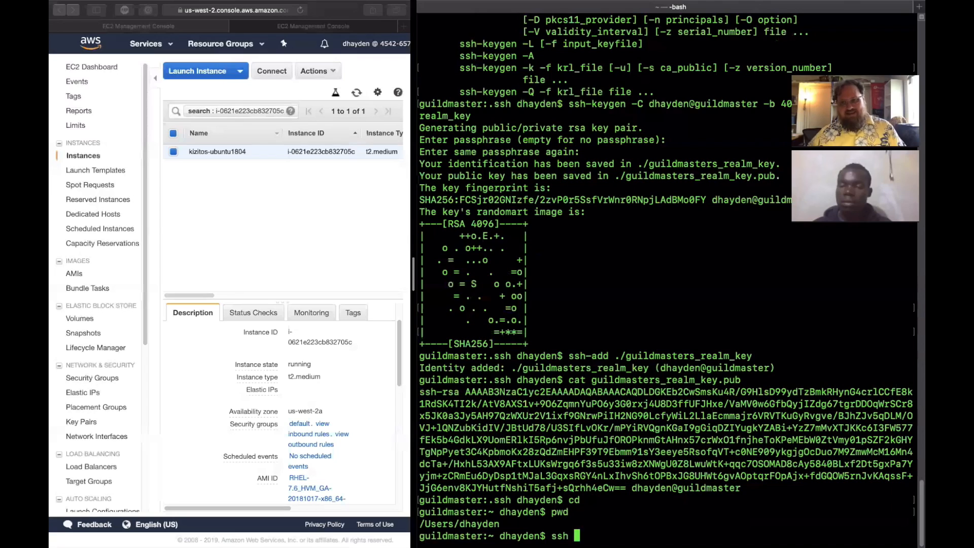
text(ubuntu@)
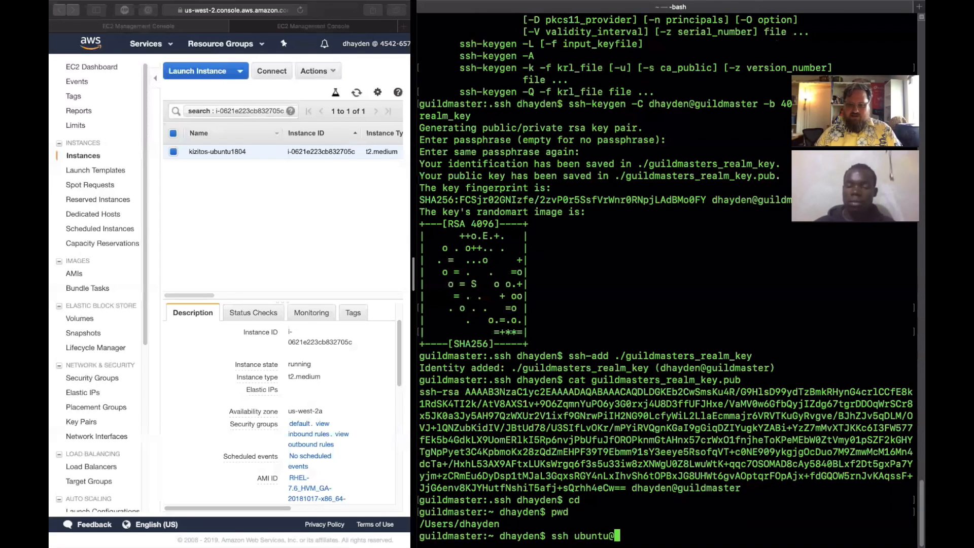
key(super+v)
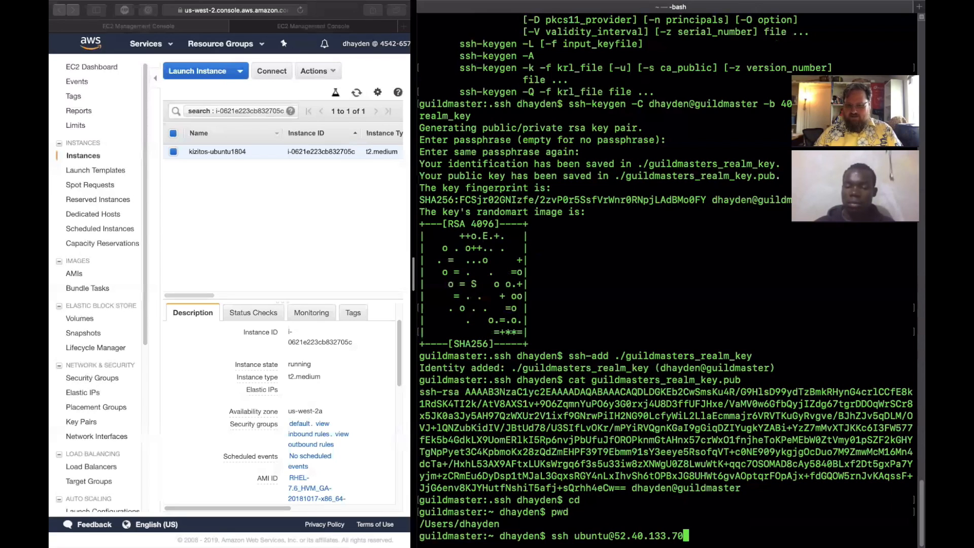
key(Left)
key(Left)
key(Left)
key(Left)
key(Left)
key(Left)
key(Left)
key(Left)
key(Left)
key(Left)
key(Left)
key(Left)
key(Left)
key(Left)
key(Left)
key(Left)
key(Left)
key(Left)
key(Left)
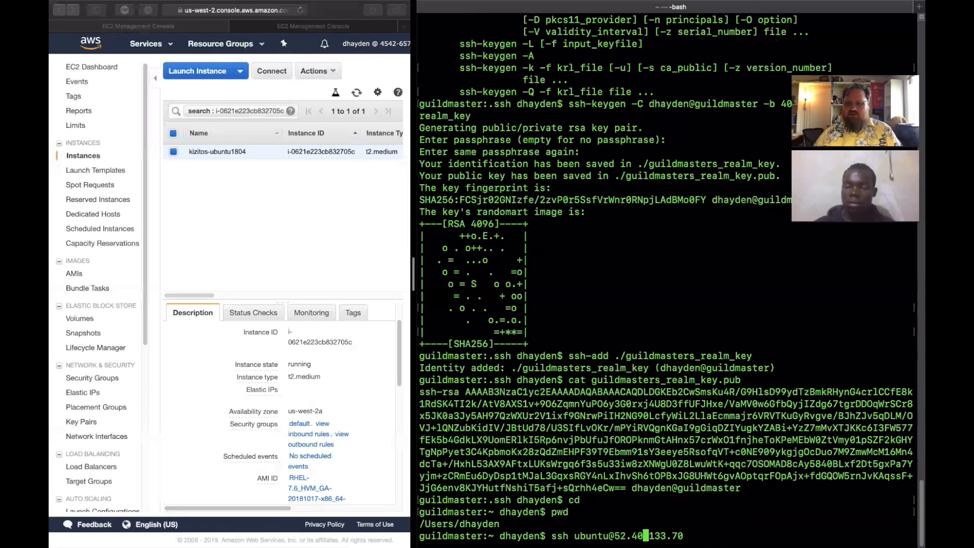
key(Left)
text(-i )
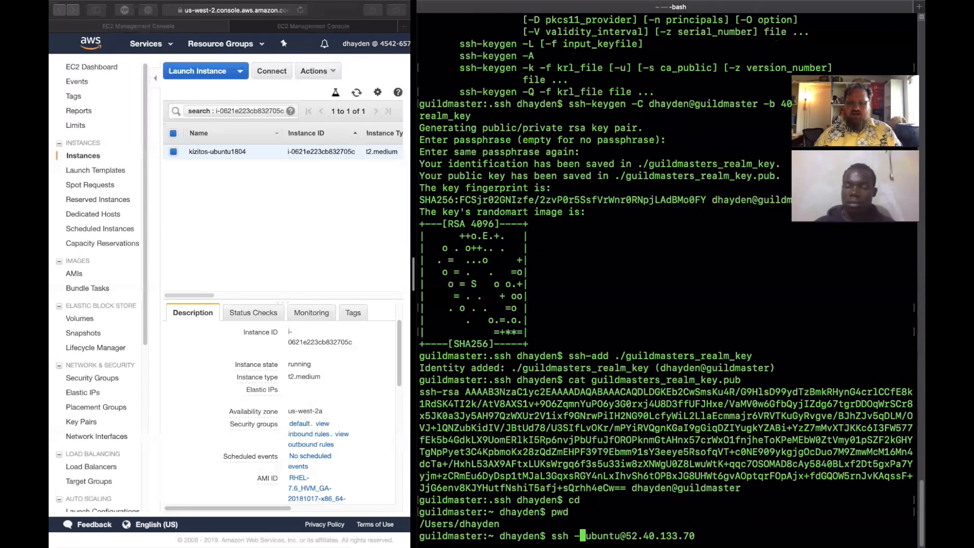
text(~/.ssh/)
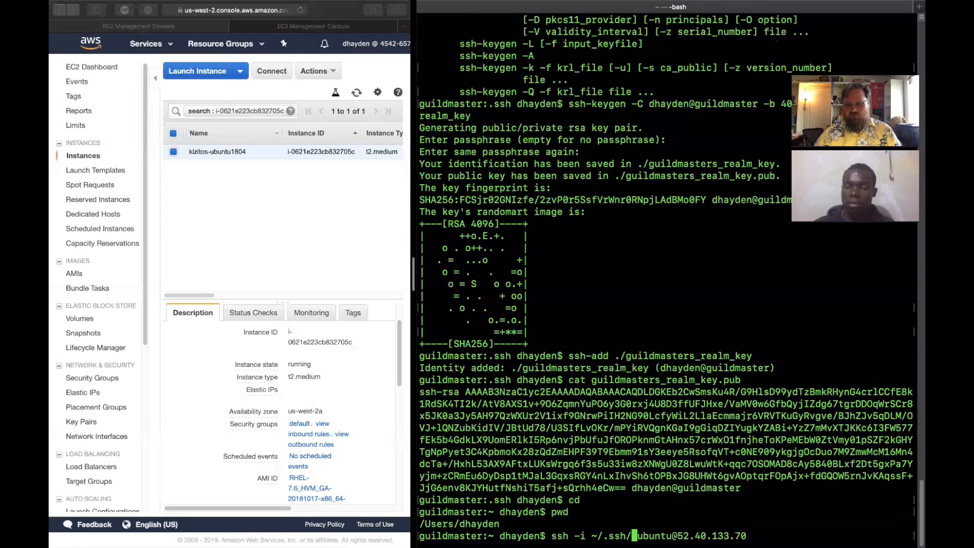
text(gu)
key(Tab)
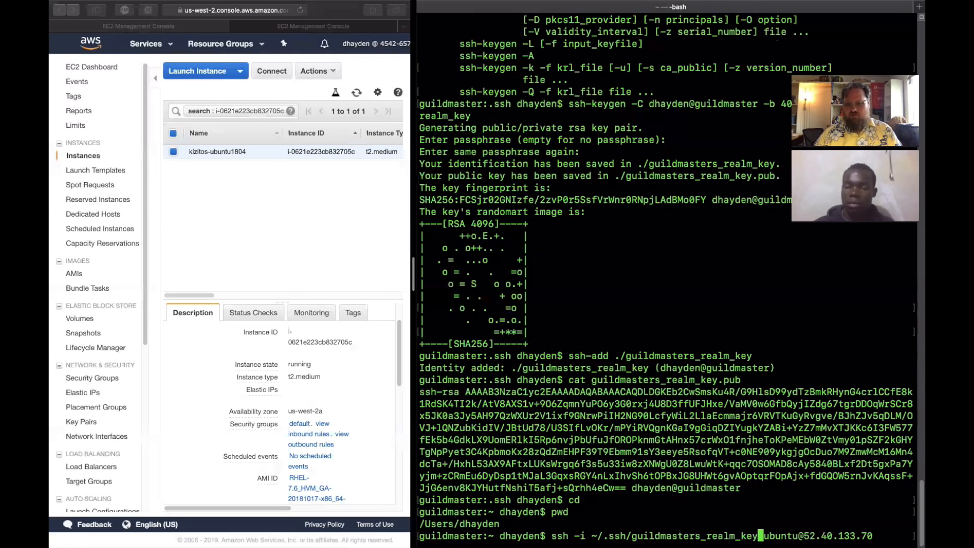
key(Return)
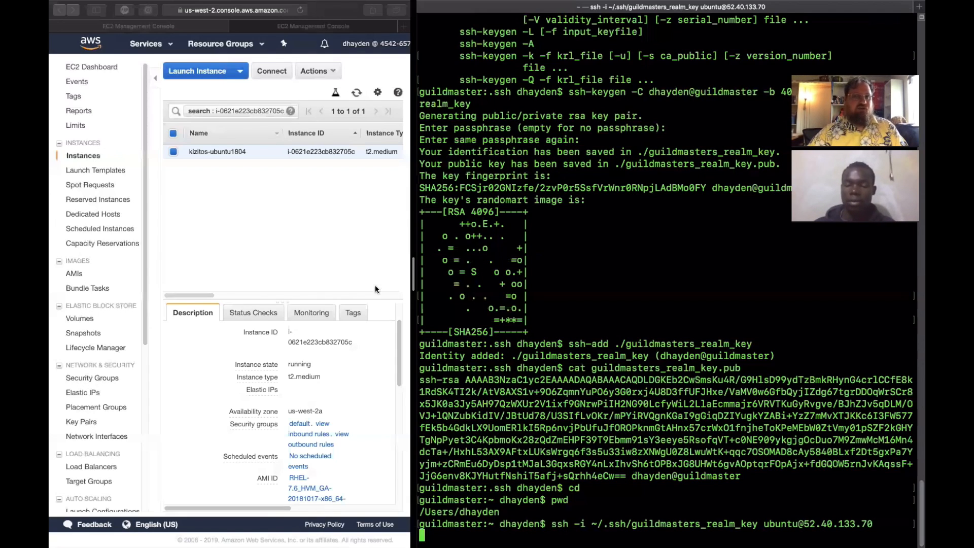
- Switch to the browser, widen it, and examine the ports, protocol and source in the instance's security group inbound rules
click(348, 281)
drag(415, 256, 612, 251)
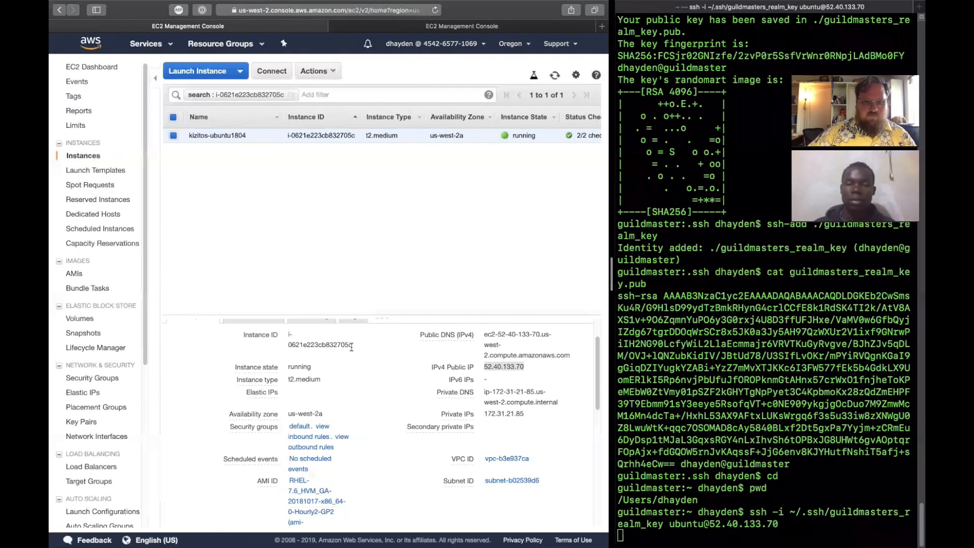
scroll(264, 386, down, 5)
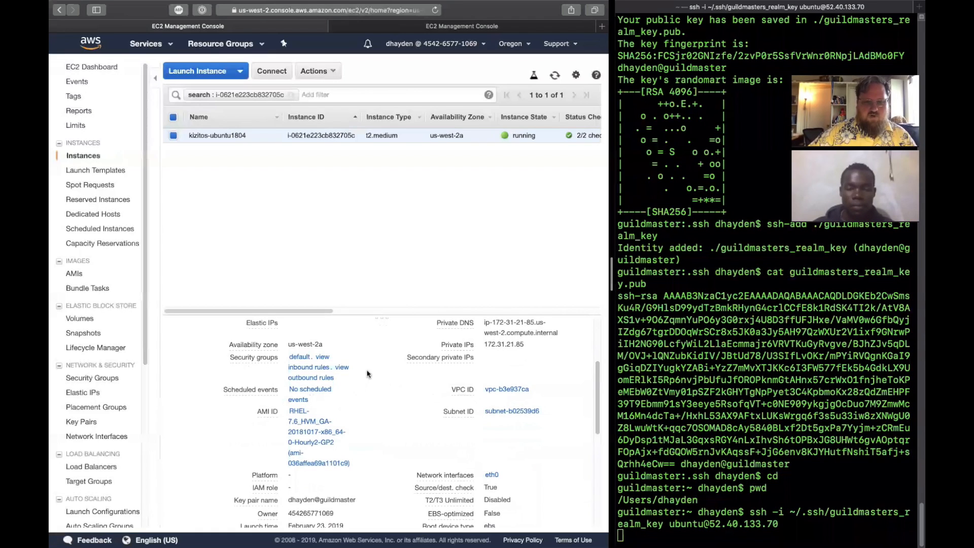
click(343, 368)
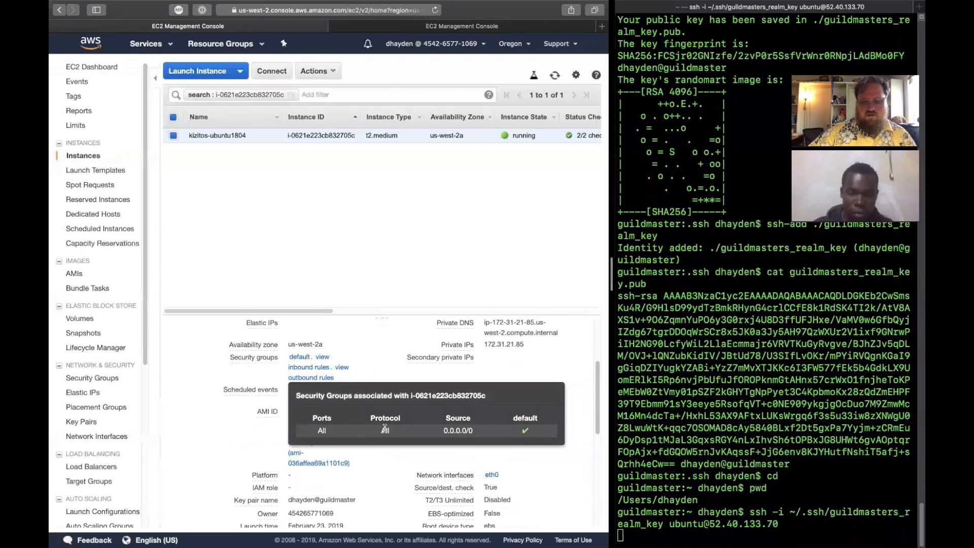
drag(443, 430, 475, 430)
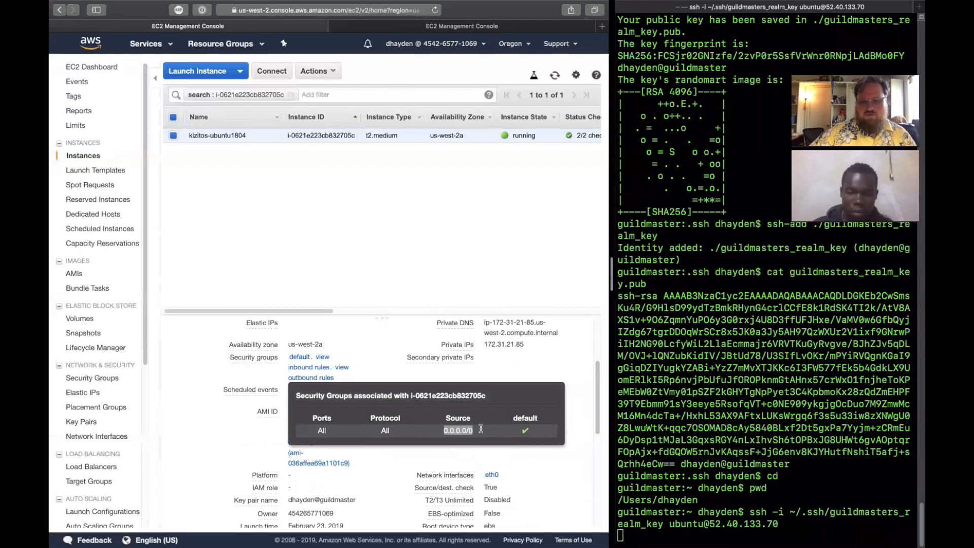
click(447, 429)
triple_click(490, 430)
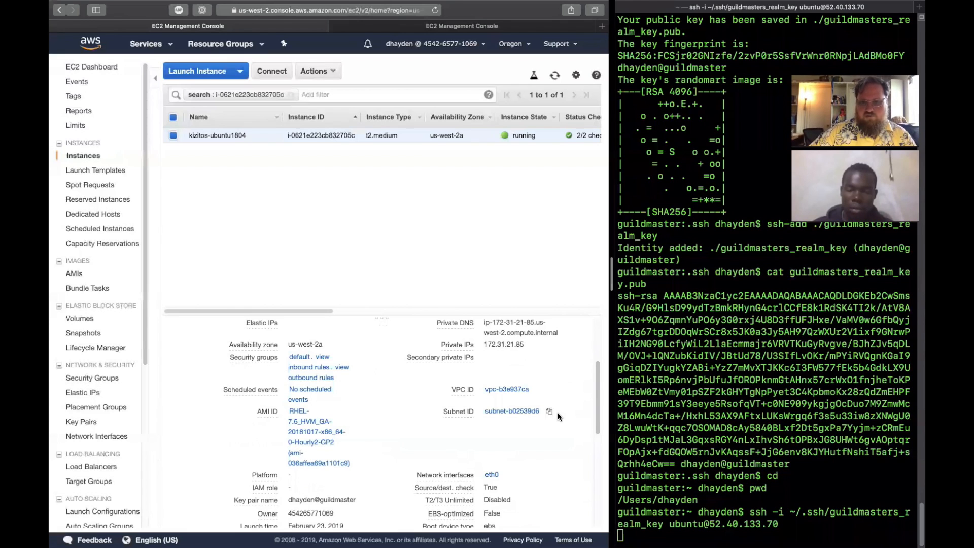
scroll(559, 417, up, 3)
scroll(559, 416, up, 2)
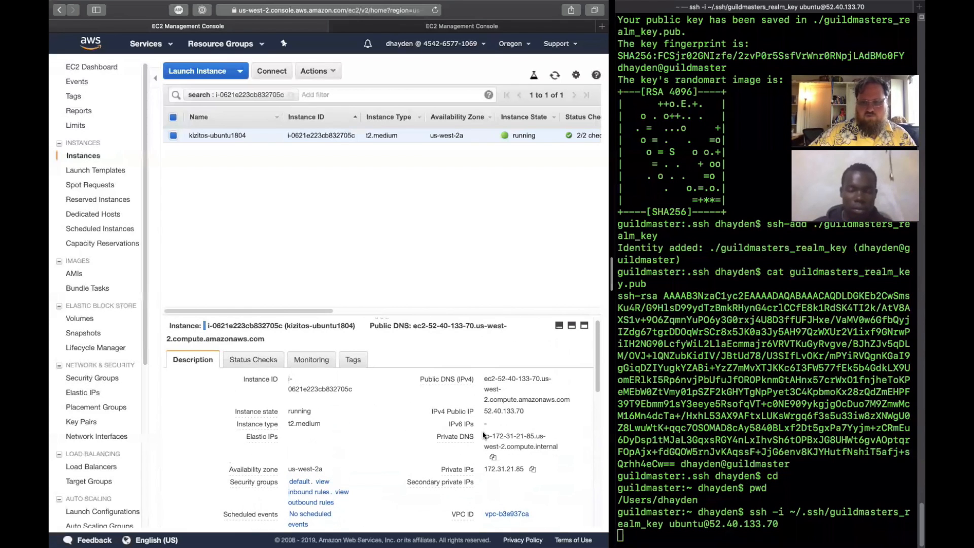
- Switch to the terminal, cancel the pending SSH connection, and scan port 22 of 52.40.133.70 with nmap
click(717, 406)
drag(718, 406, 710, 367)
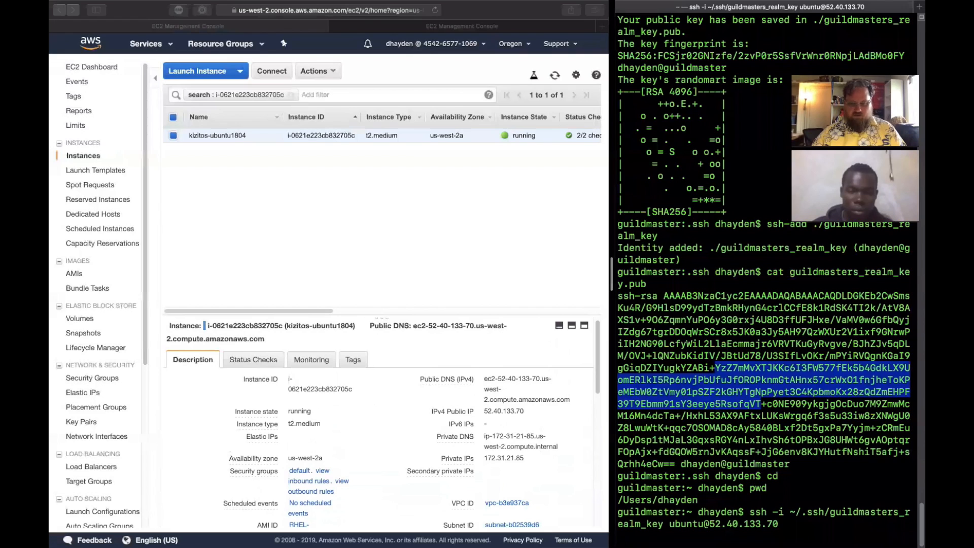
key(ctrl+c)
text(nmap)
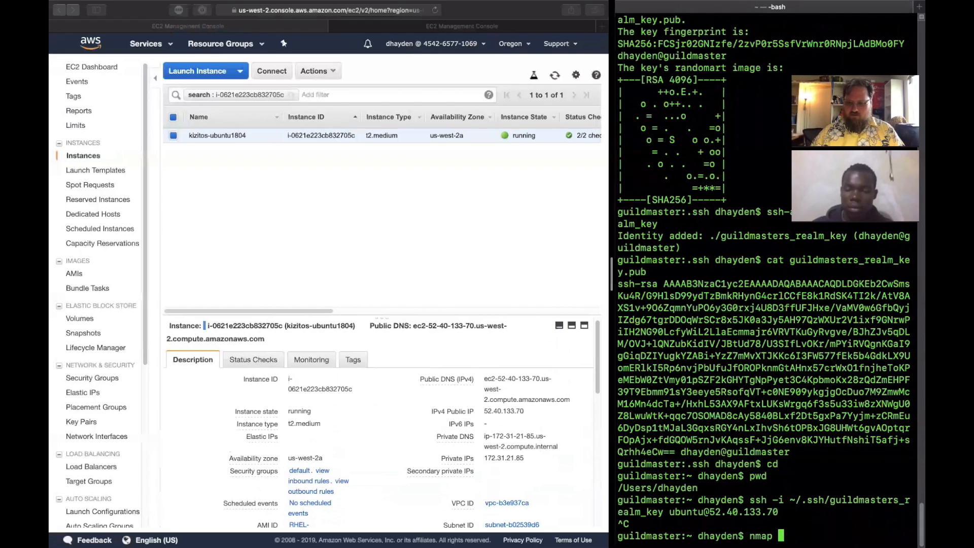
key(super+v)
text(-p 22)
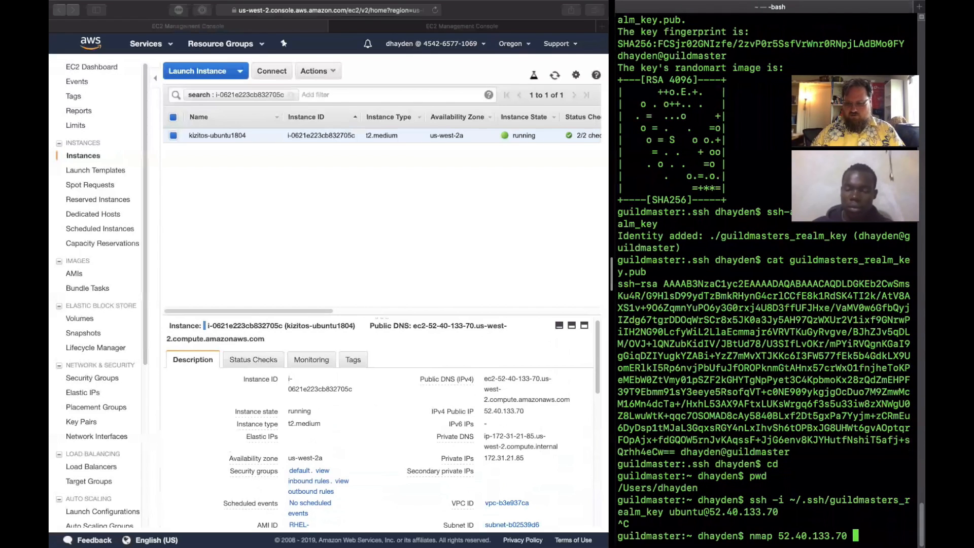
key(Return)
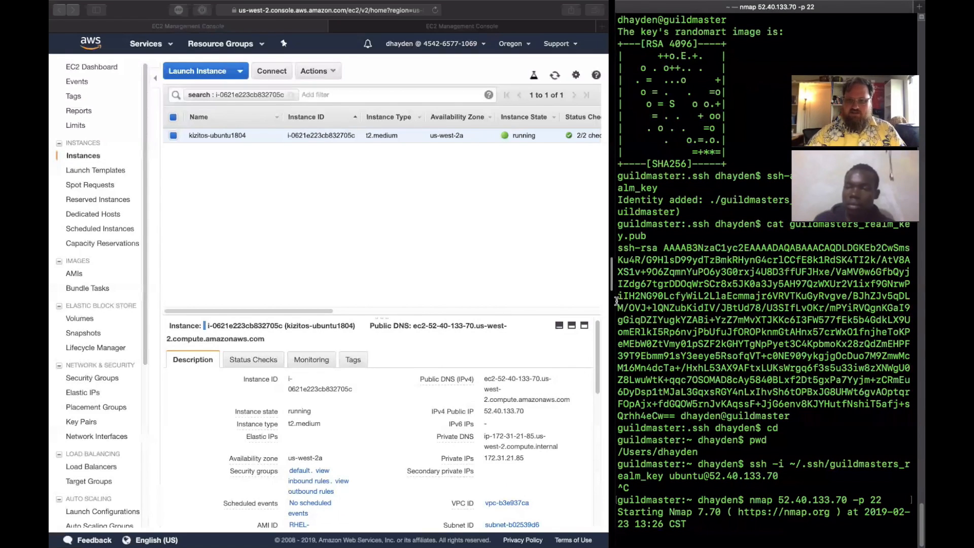
- Widen the terminal and rescan port 22 of 52.40.133.70 with nmap, adding the -Pn option to skip ping probes
drag(612, 296, 486, 294)
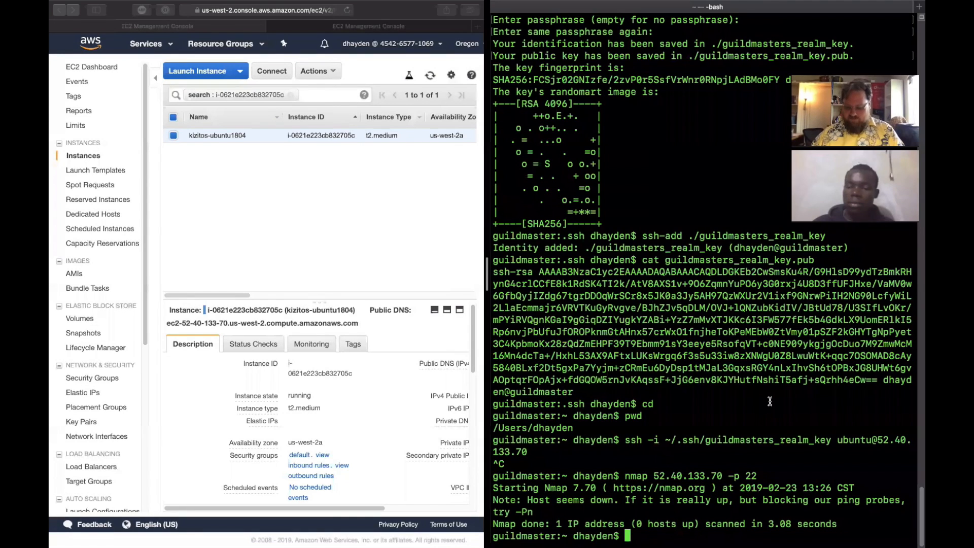
key(Up)
text(z)
key(BackSpace)
key(BackSpace)
key(BackSpace)
key(BackSpace)
key(BackSpace)
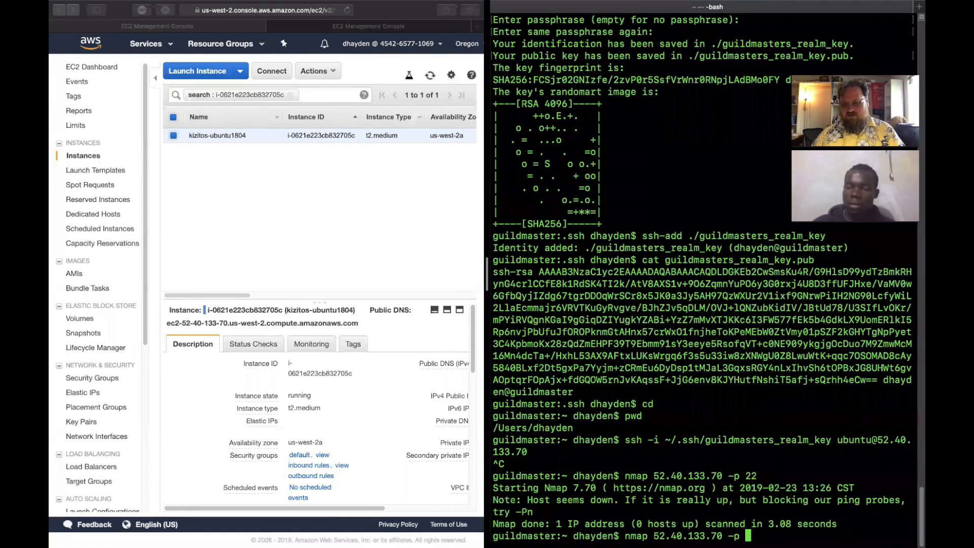
text(Pn)
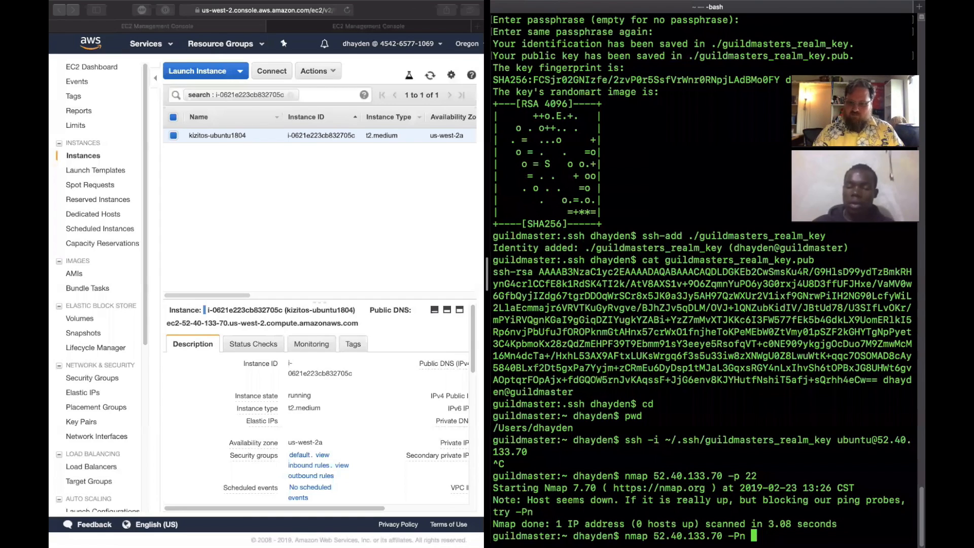
text(-p 22)
key(Return)
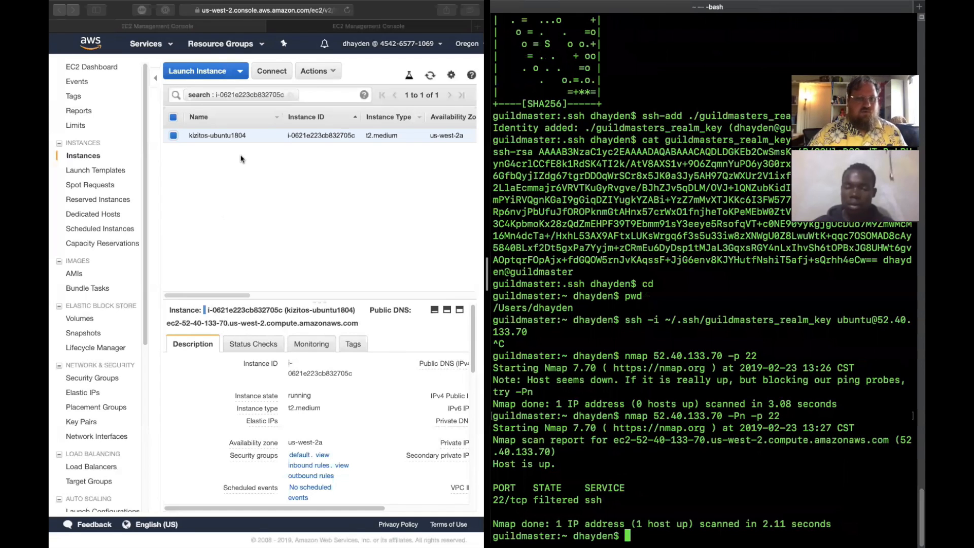
- Switch to the browser, widen it, and examine the security group, AMI and network details in the kizitos-ubuntu1804 instance's description
click(236, 186)
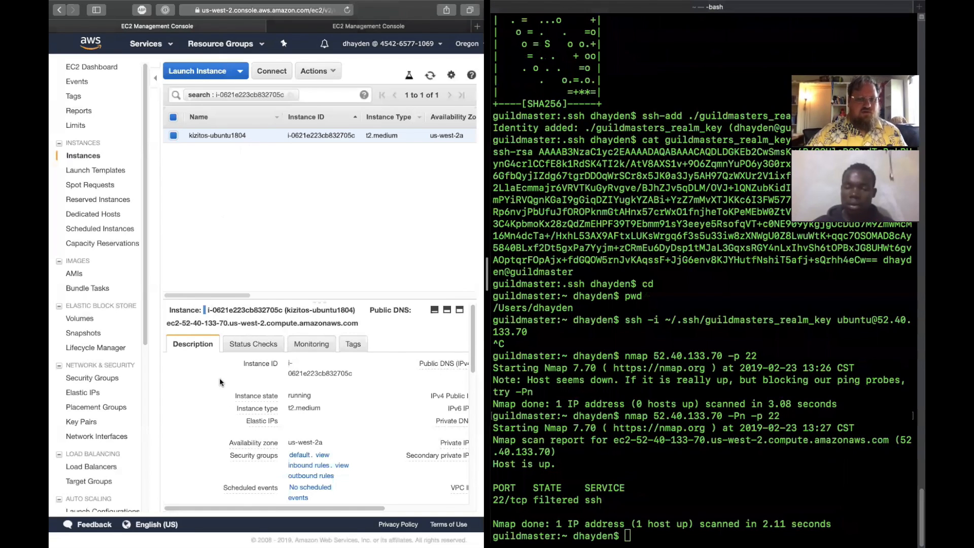
scroll(219, 382, down, 5)
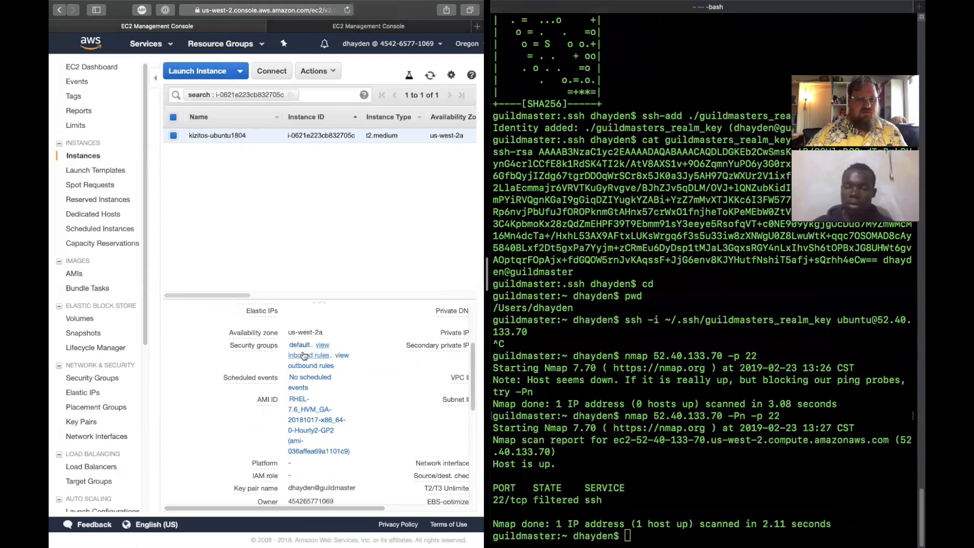
drag(486, 330, 604, 325)
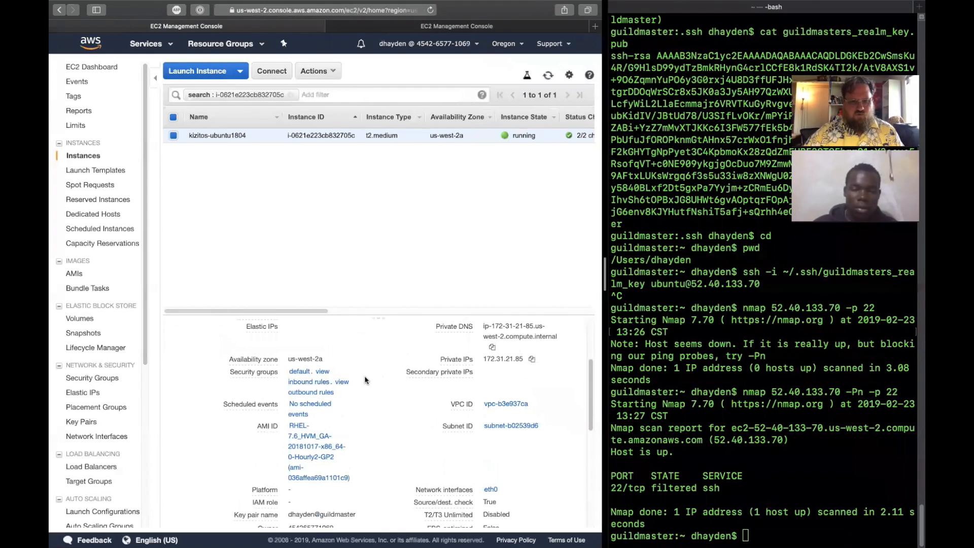
scroll(361, 383, down, 2)
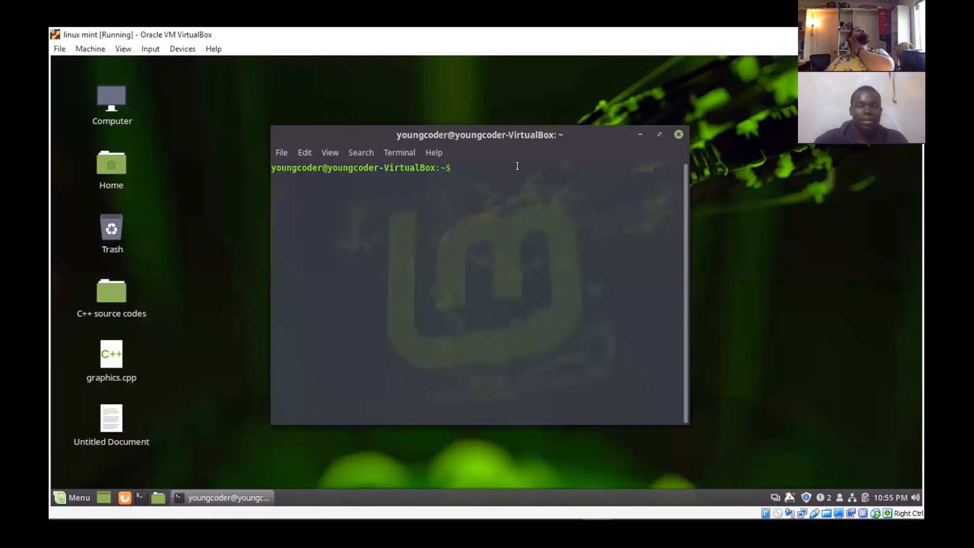
- In the Linux Mint virtual machine's terminal, run ssh without arguments, and try listing ./ssh and .ssh from the home directory
text(ssh)
key(Return)
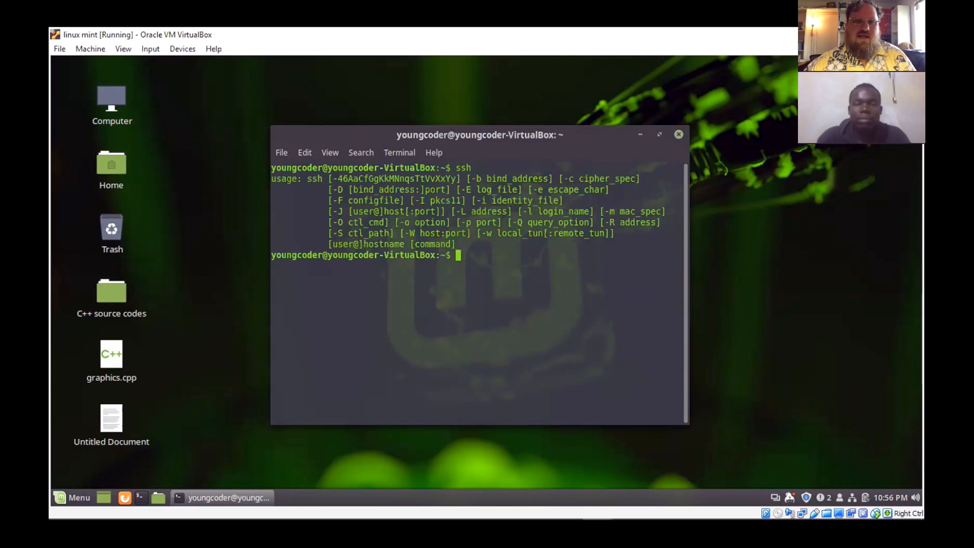
text(ls)
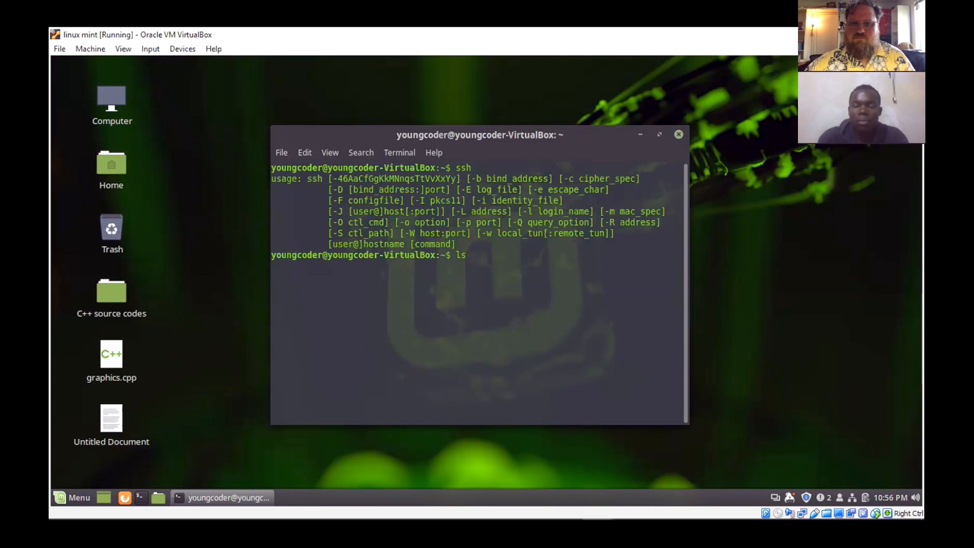
text( ./ssh)
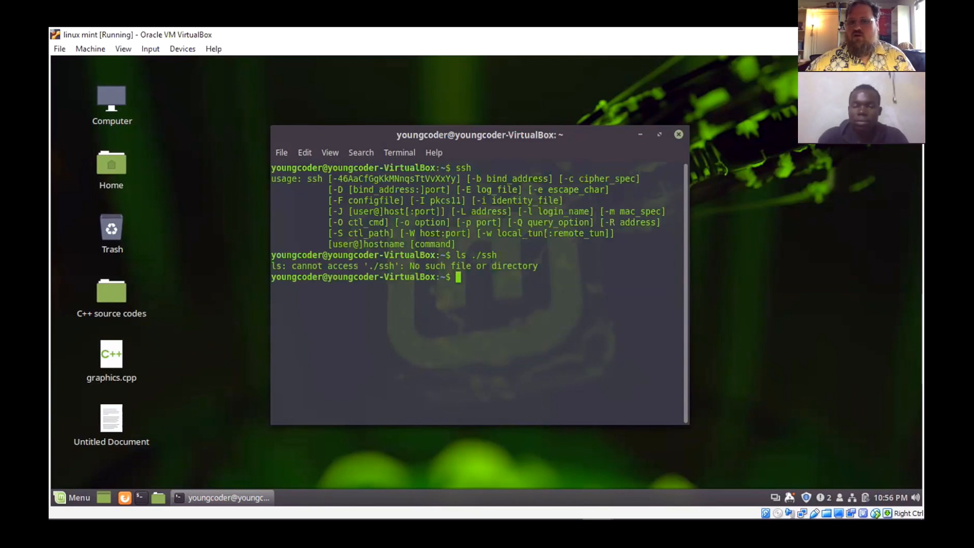
text(ls .ssh)
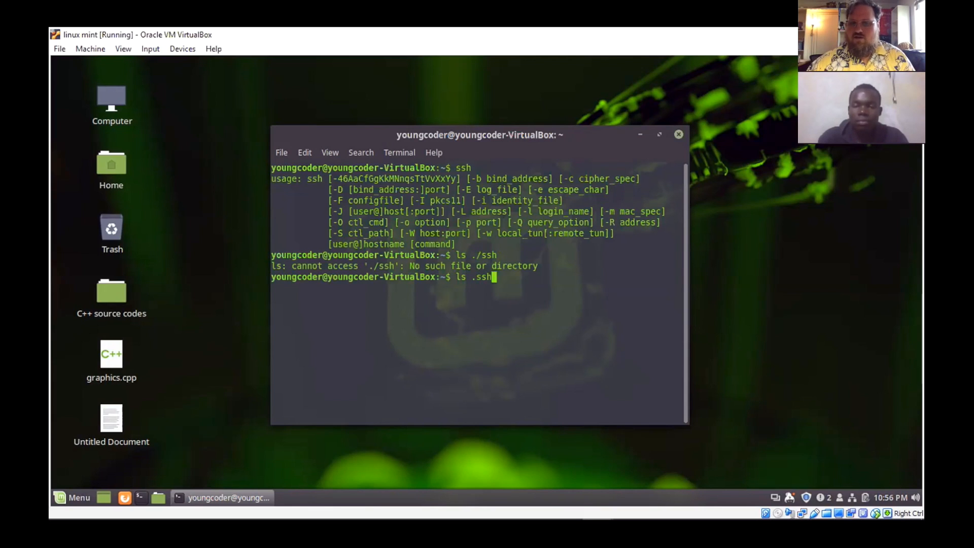
key(Return)
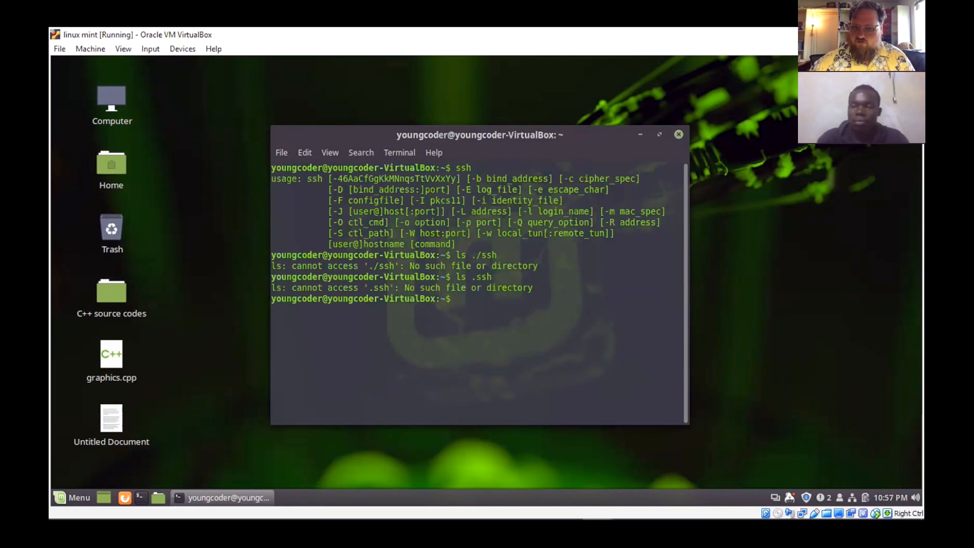
- Create a .ssh directory in the home directory with mkdir
text(m)
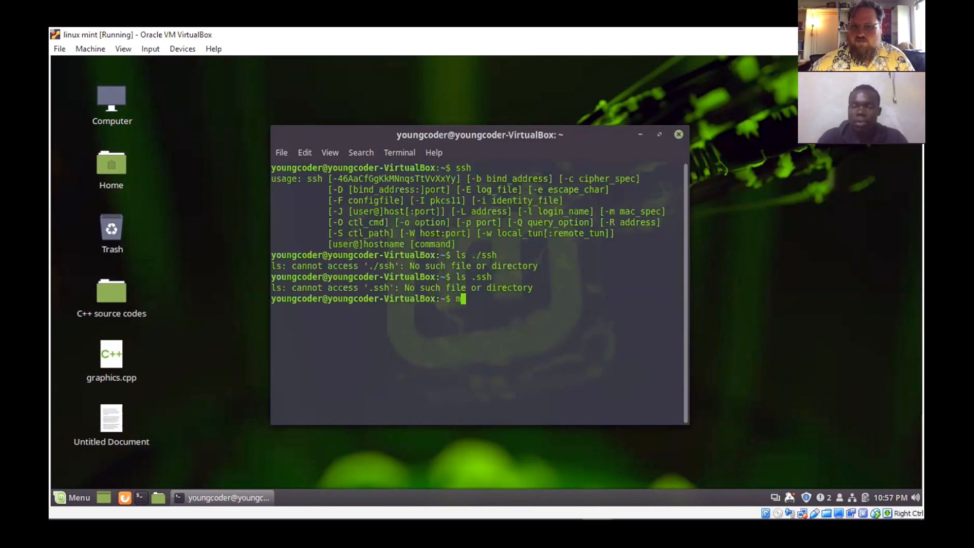
text(kdir)
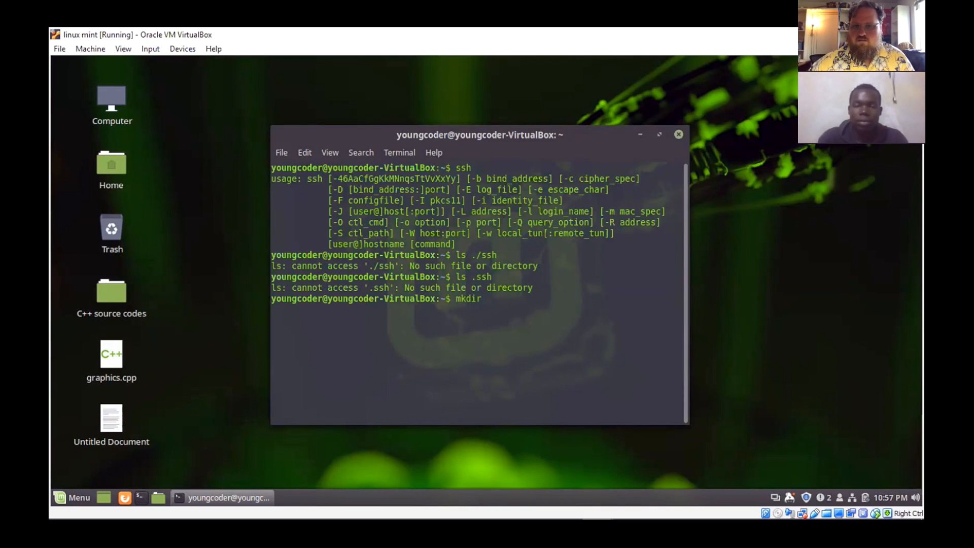
text( .ssh)
key(Return)
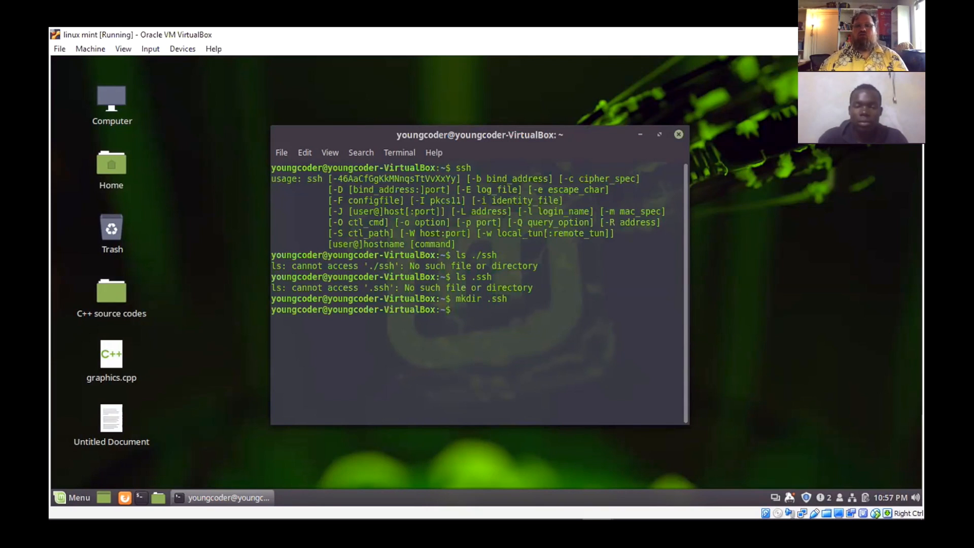
- List all contents of the .ssh directory in long format, including hidden entries, with ls .ssh -la
text(ls)
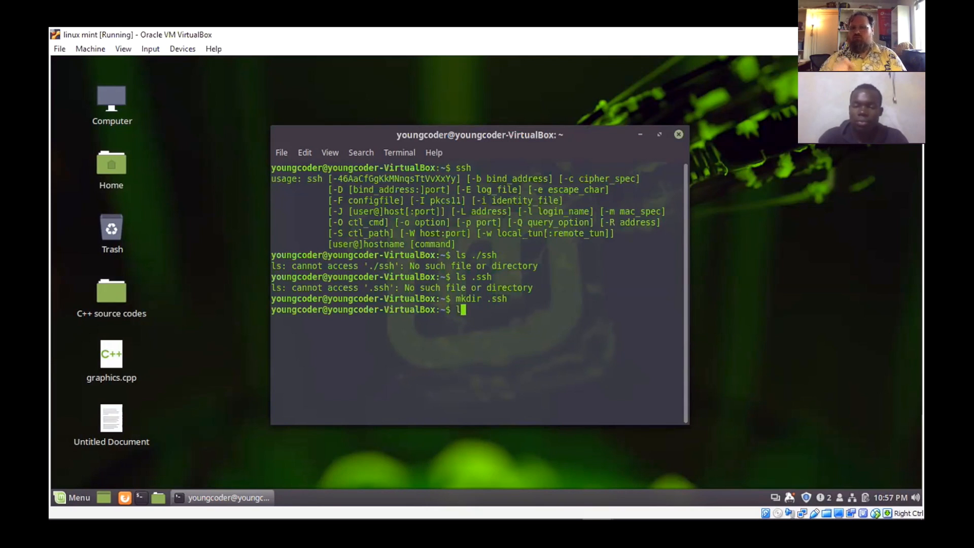
key(BackSpace)
key(BackSpace)
key(BackSpace)
text(ls .ssh)
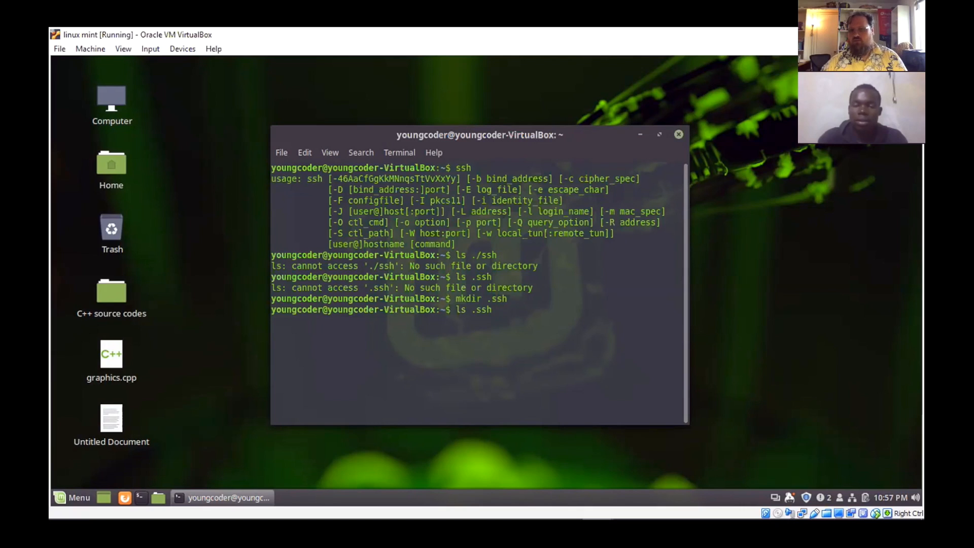
text(la)
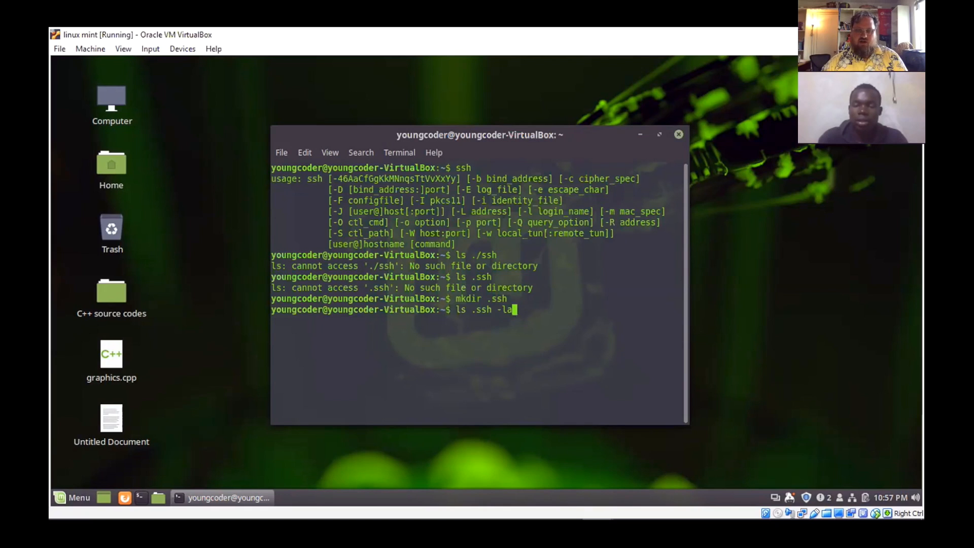
key(Return)
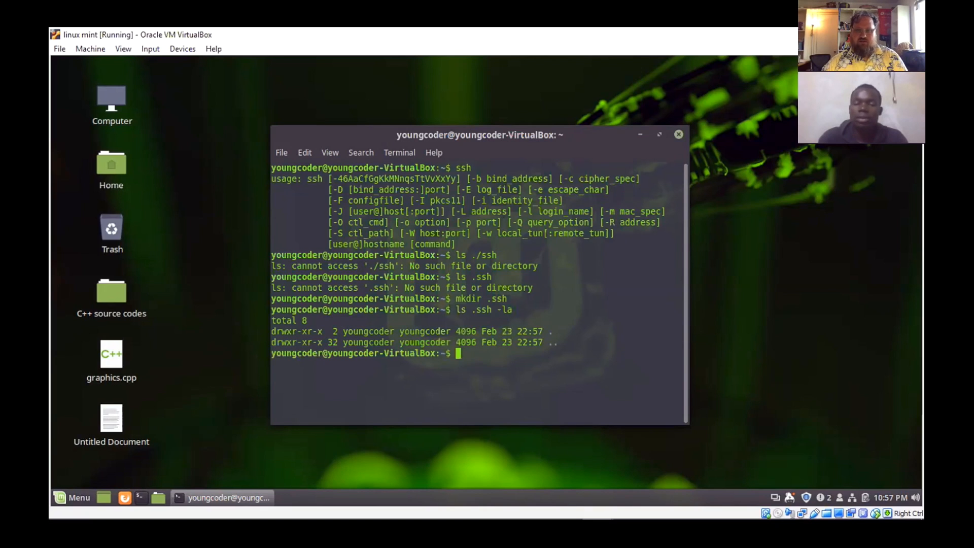
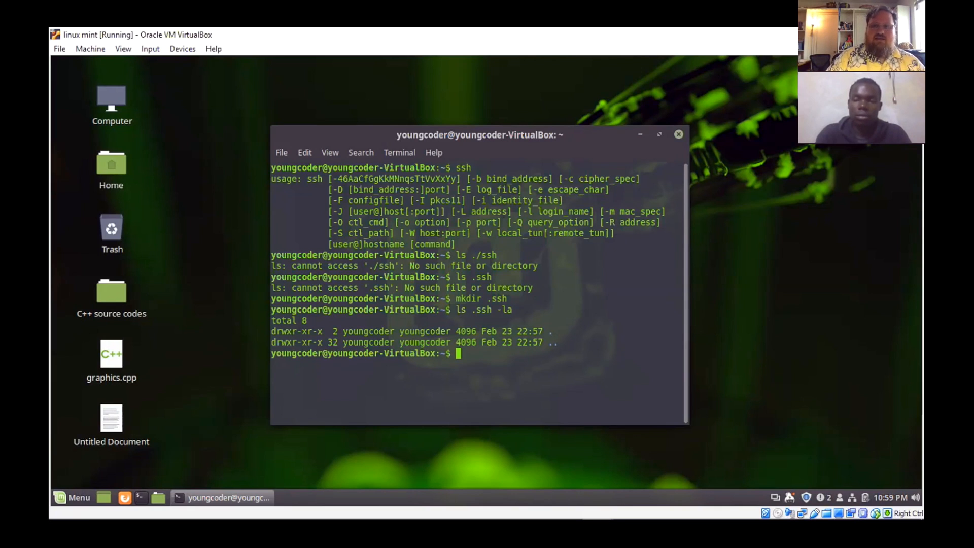
- Restrict the .ssh directory's permissions to its owner with chmod 700 .ssh
text(chmod 07)
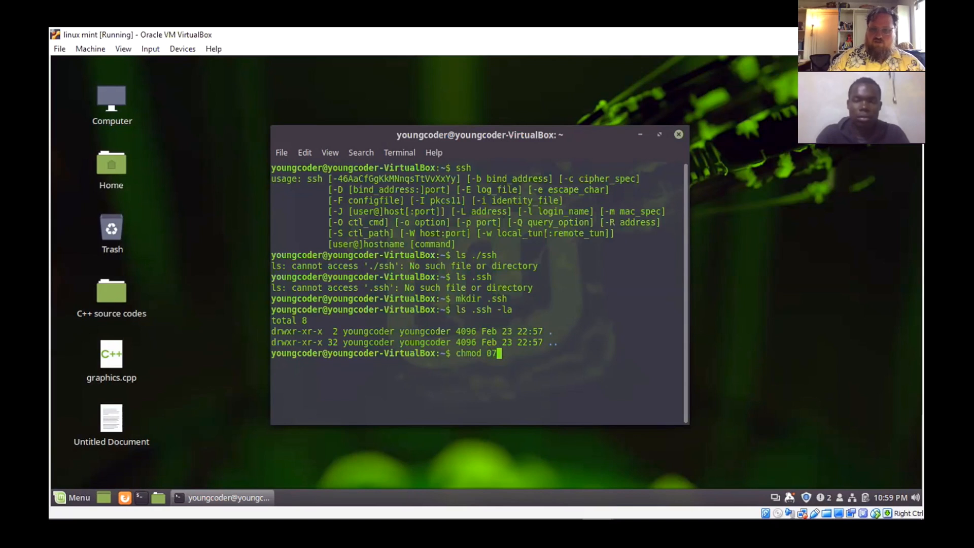
key(BackSpace)
key(BackSpace)
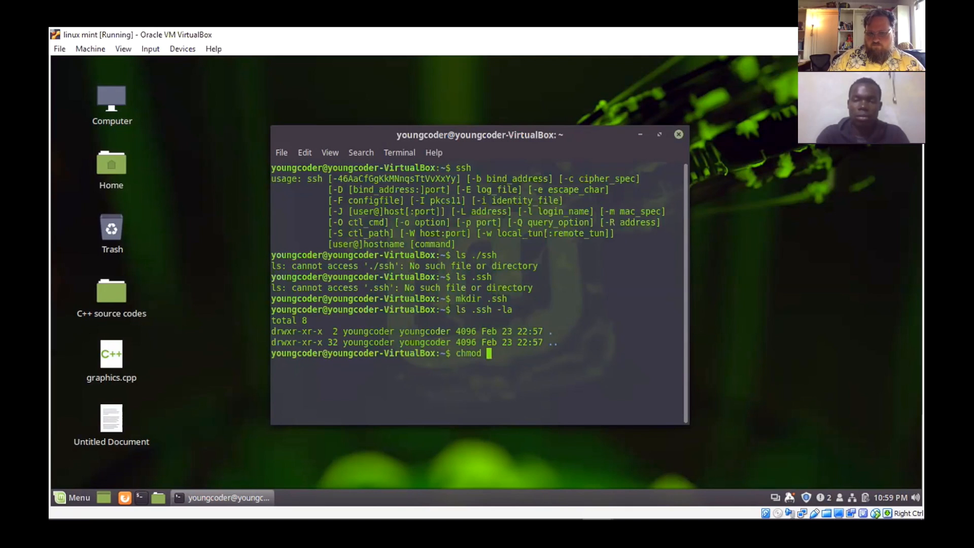
text(700)
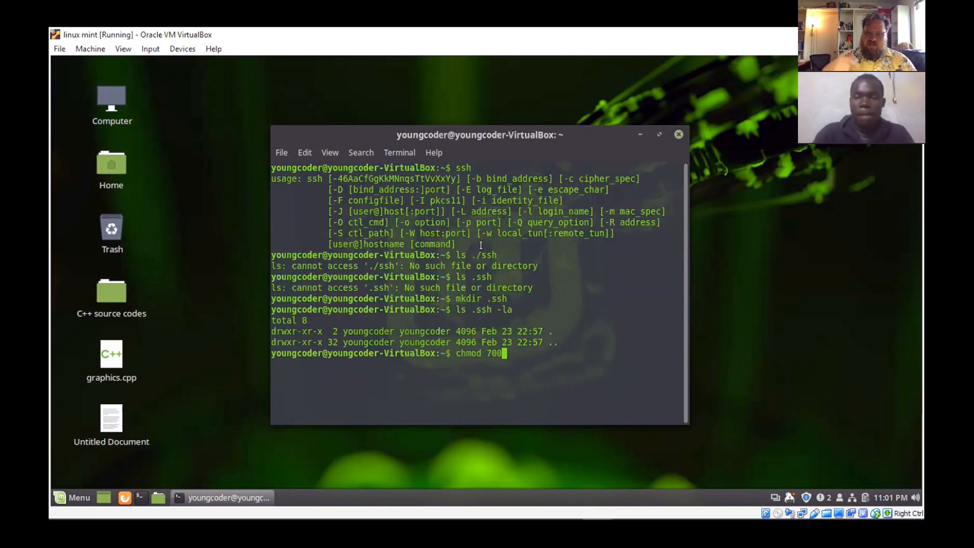
text(ss)
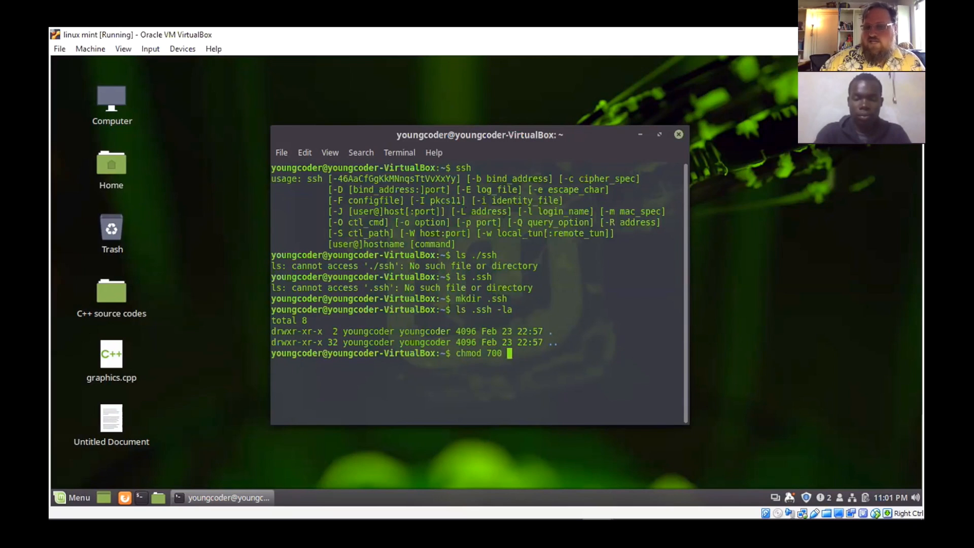
key(BackSpace)
key(BackSpace)
text(.ssh)
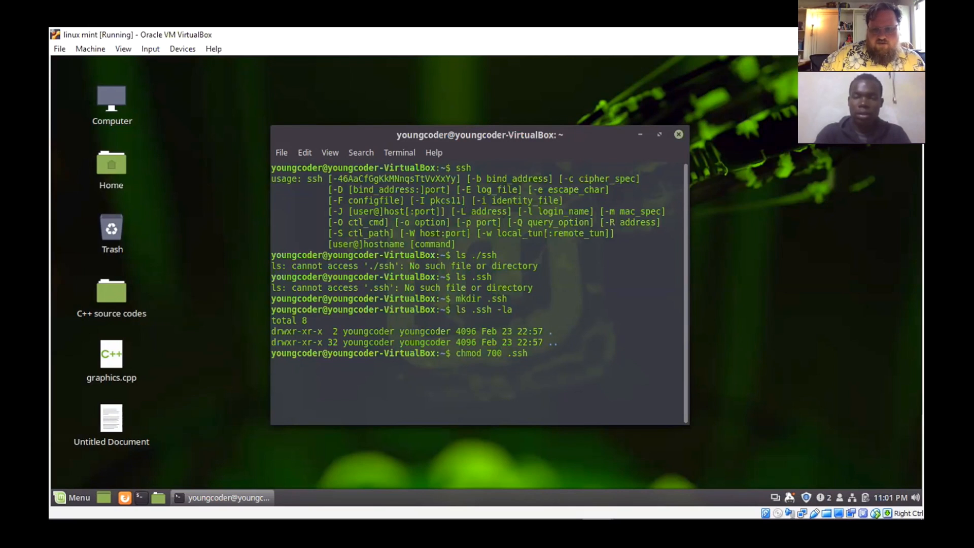
key(Return)
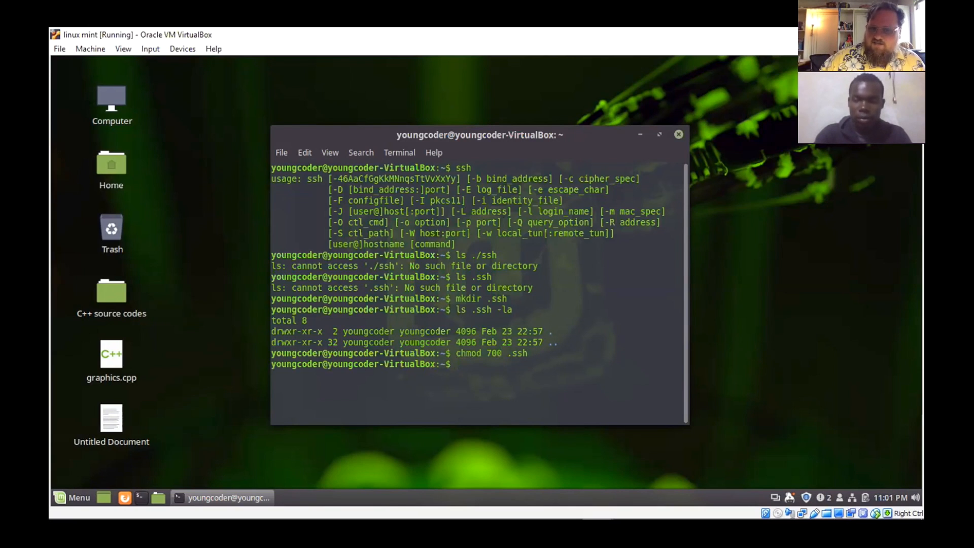
- List the .ssh directory again with ls .ssh -la to check its permissions
key(Up)
key(Up)
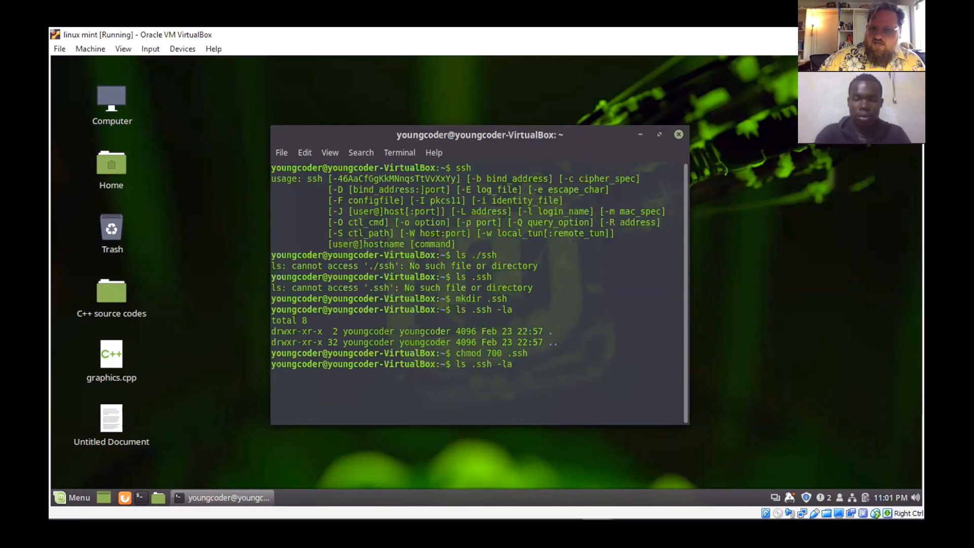
key(Return)
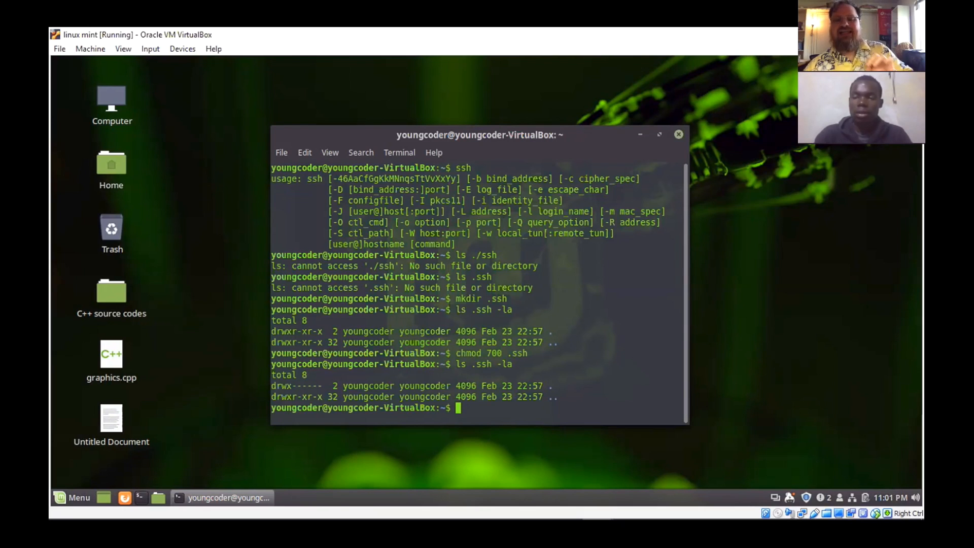
- Start generating a 4096-bit SSH key pair with ssh-keygen -b 4096
text(ssh-)
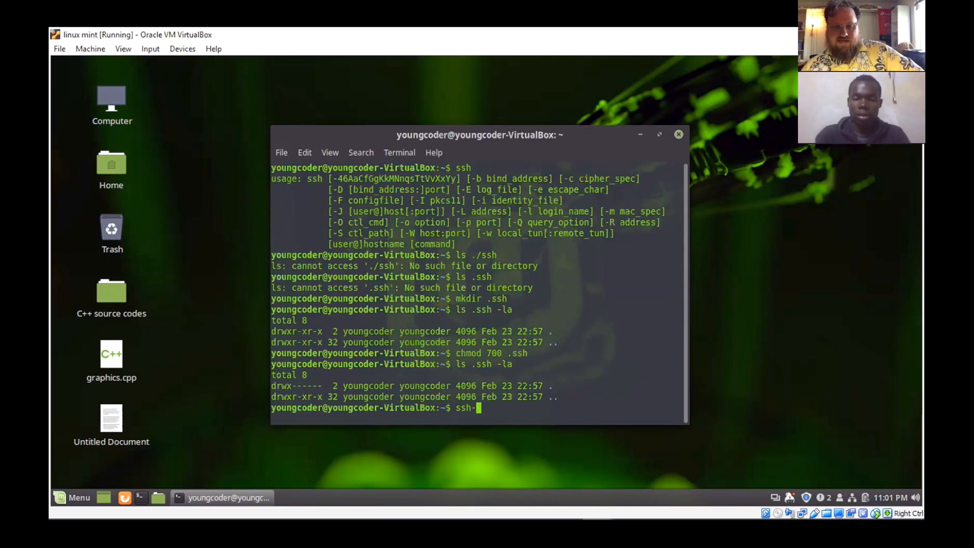
text( key)
key(BackSpace)
key(BackSpace)
key(BackSpace)
key(BackSpace)
key(BackSpace)
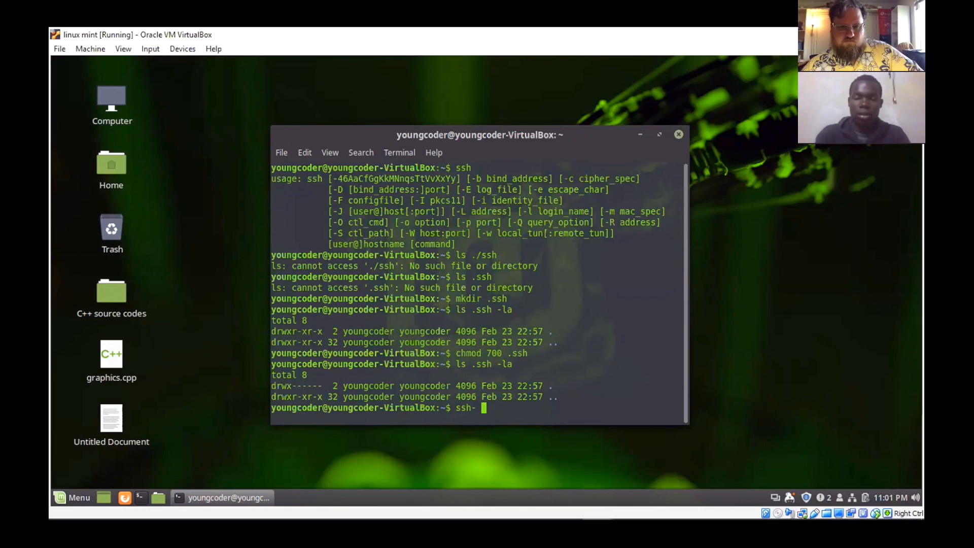
text(-ky)
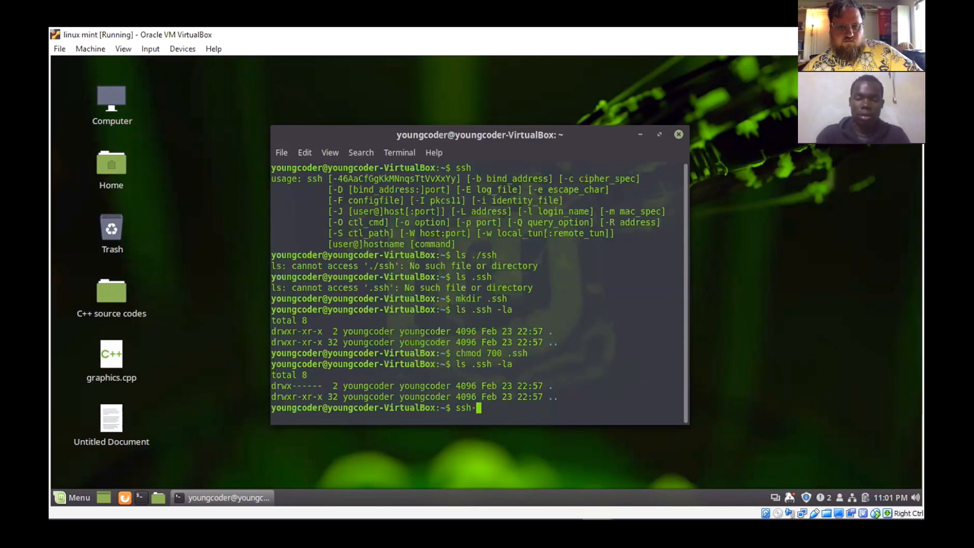
key(BackSpace)
text(eygen)
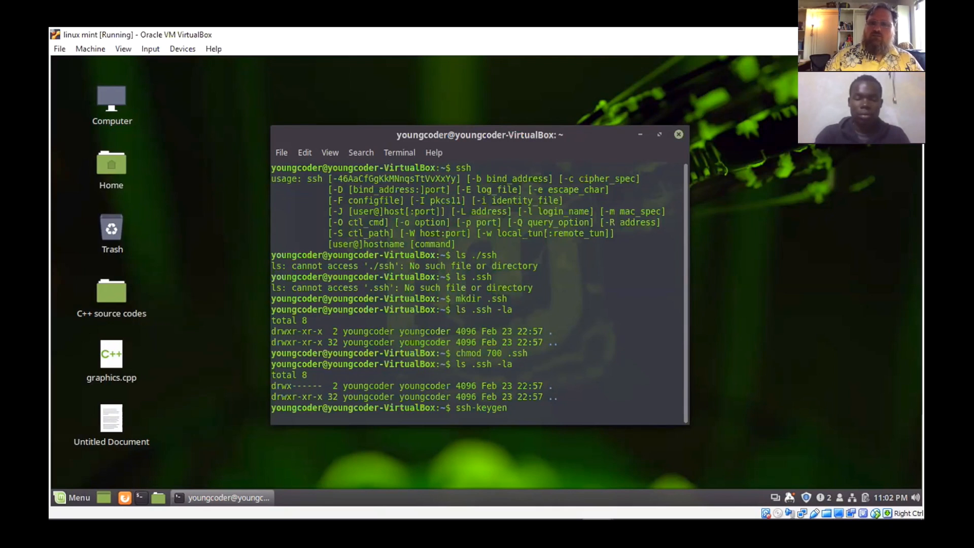
key(BackSpace)
key(BackSpace)
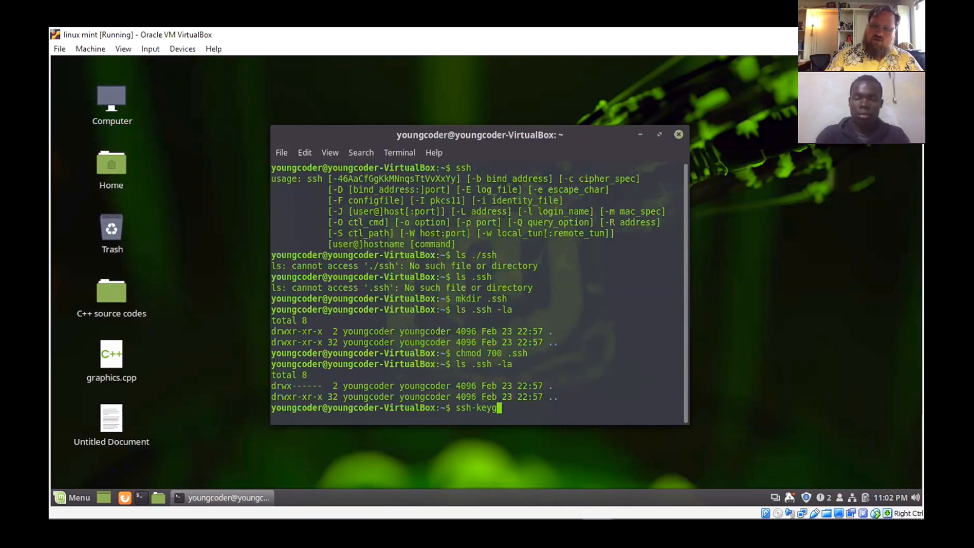
text(en)
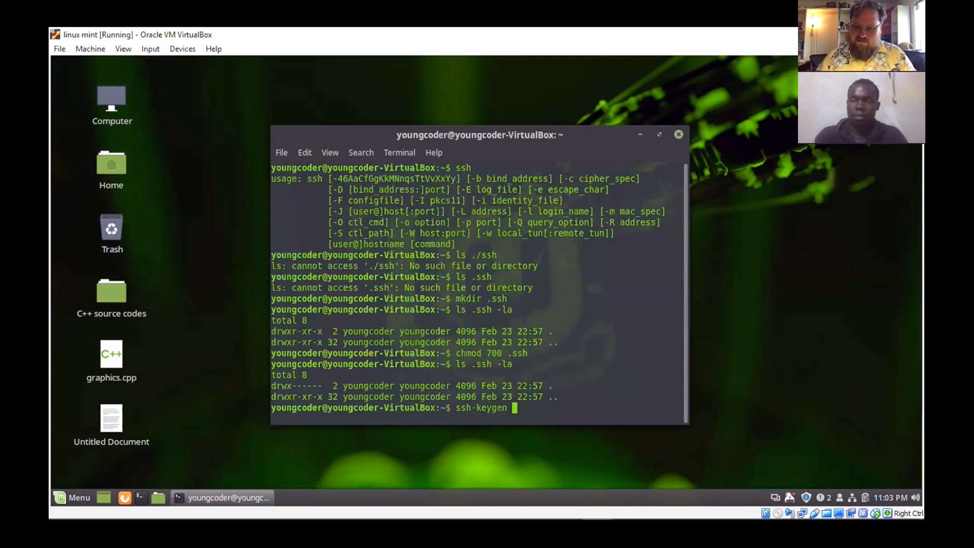
text(-v)
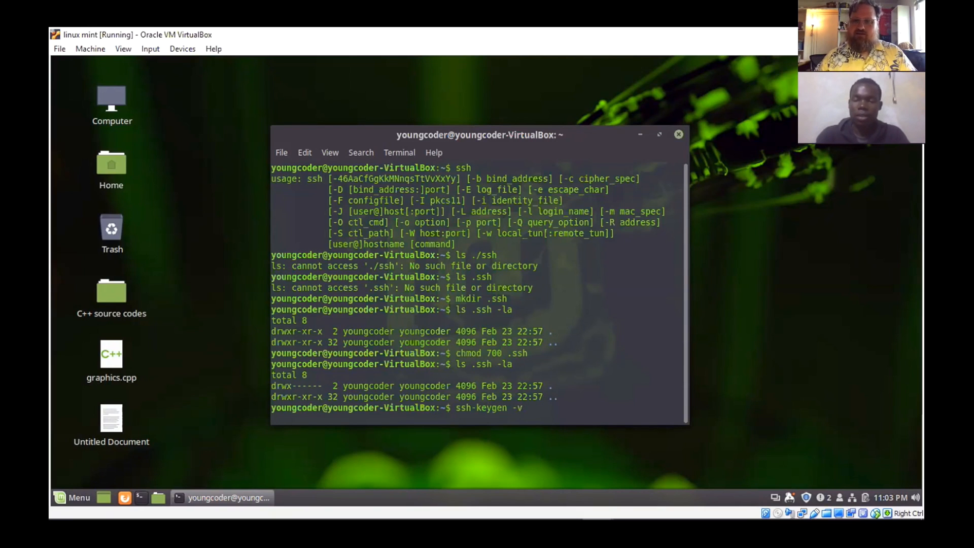
key(BackSpace)
text(b)
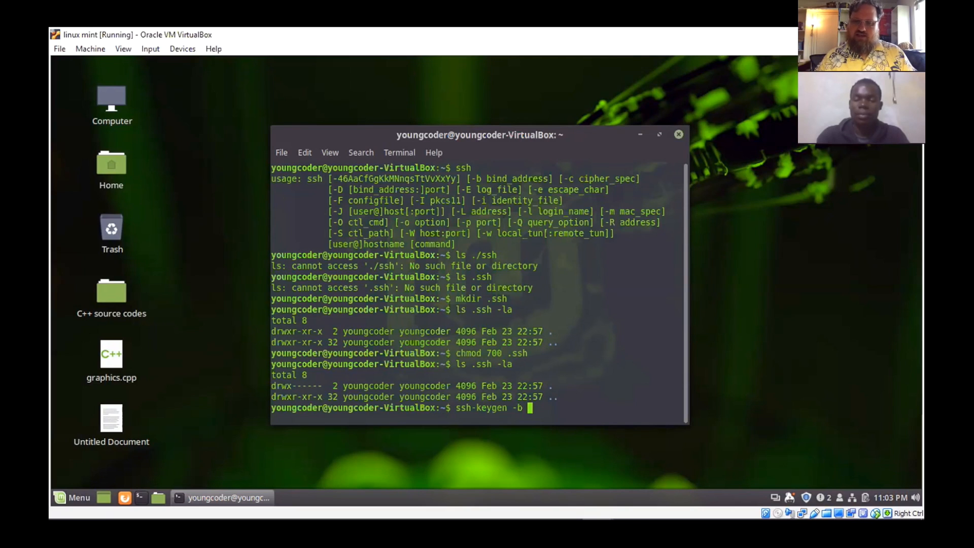
text(3)
key(BackSpace)
text(40)
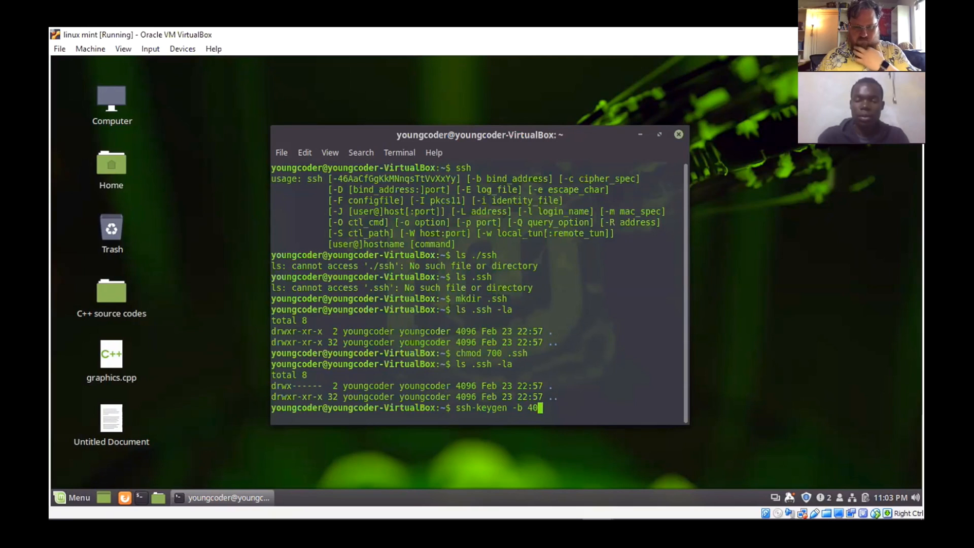
text(9)
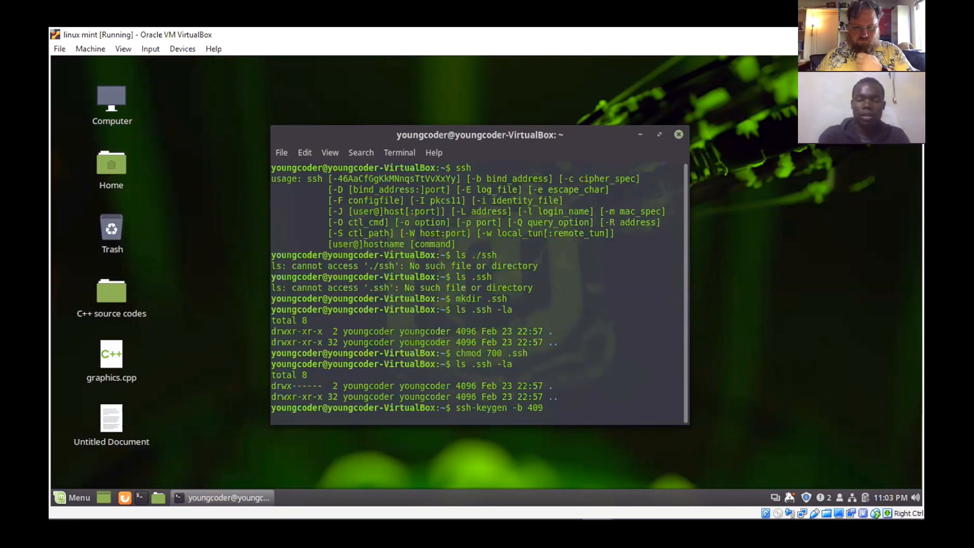
text(6)
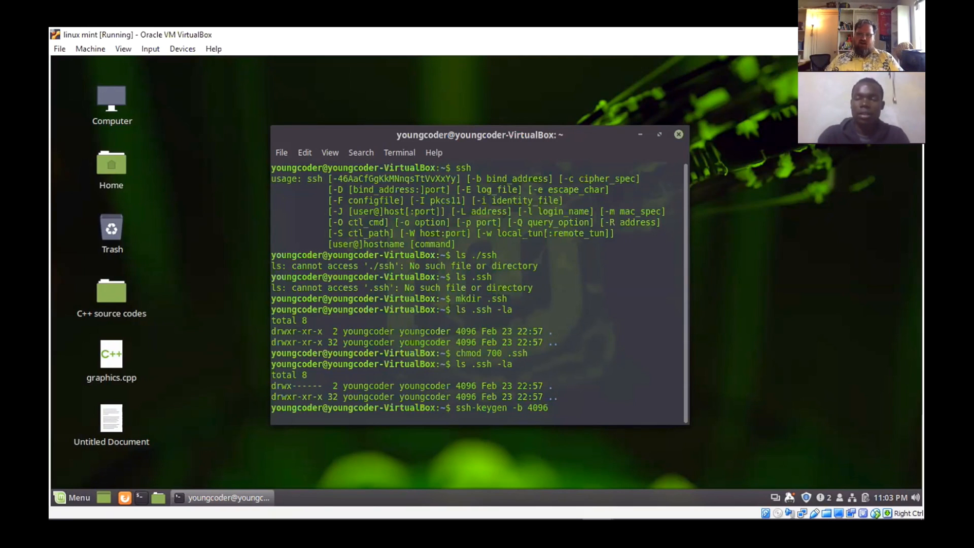
key(Return)
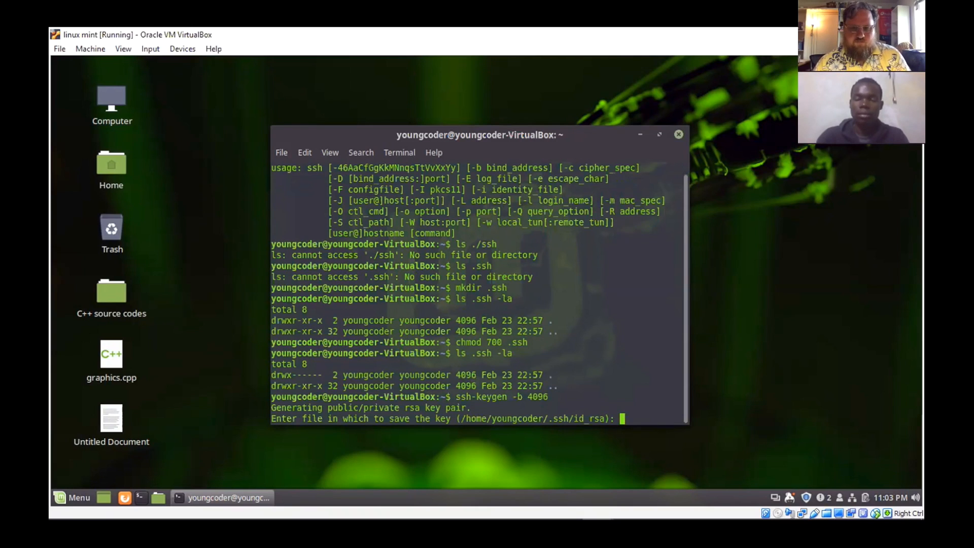
- Accept the default file /home/youngcoder/.ssh/id_rsa for the key and leave the passphrase empty
key(Return)
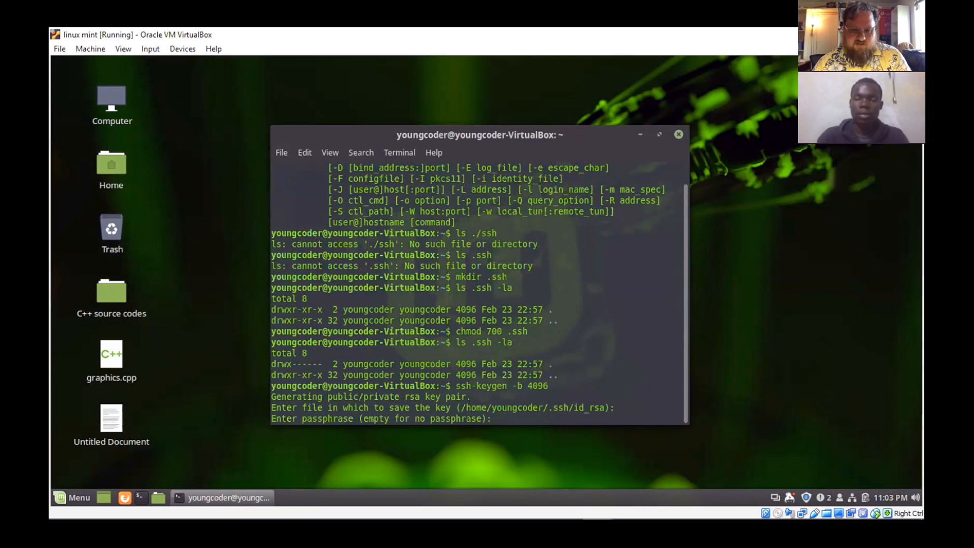
key(Return)
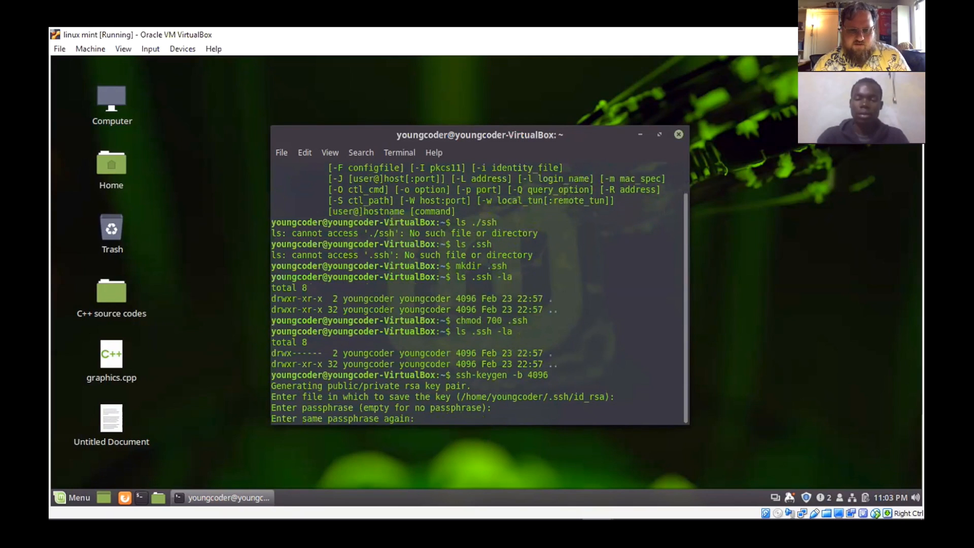
key(Return)
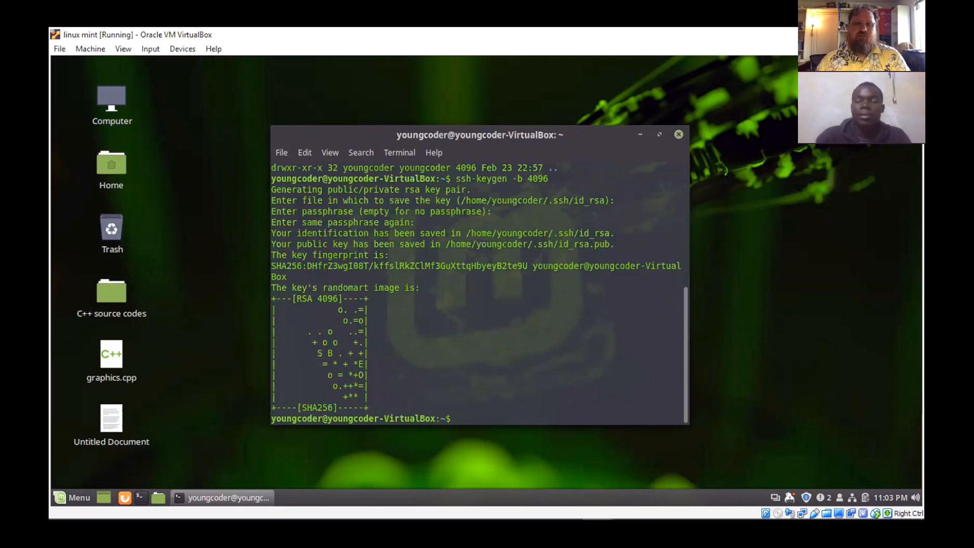
- List the .ssh directory's contents with ls .ssh -la and review the key generation output above it
key(Up)
key(Up)
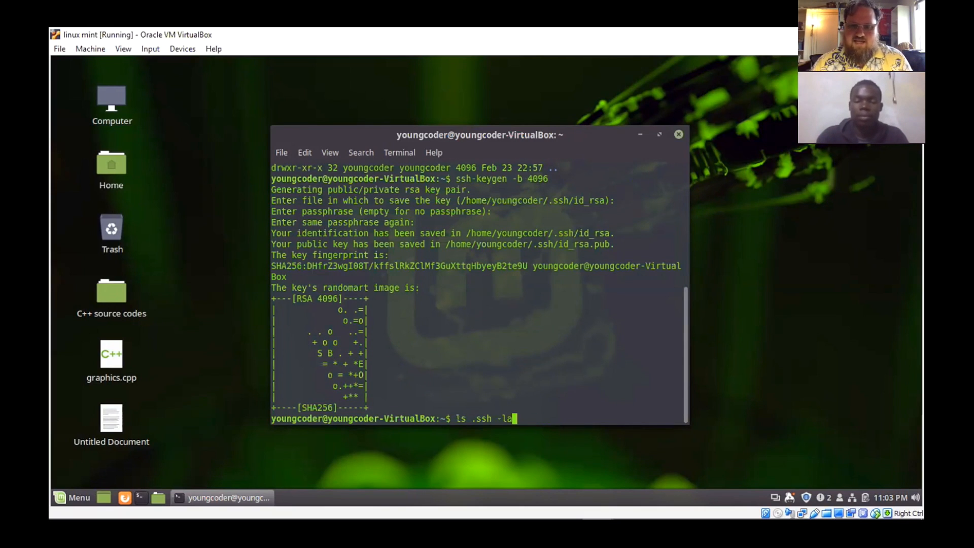
key(Return)
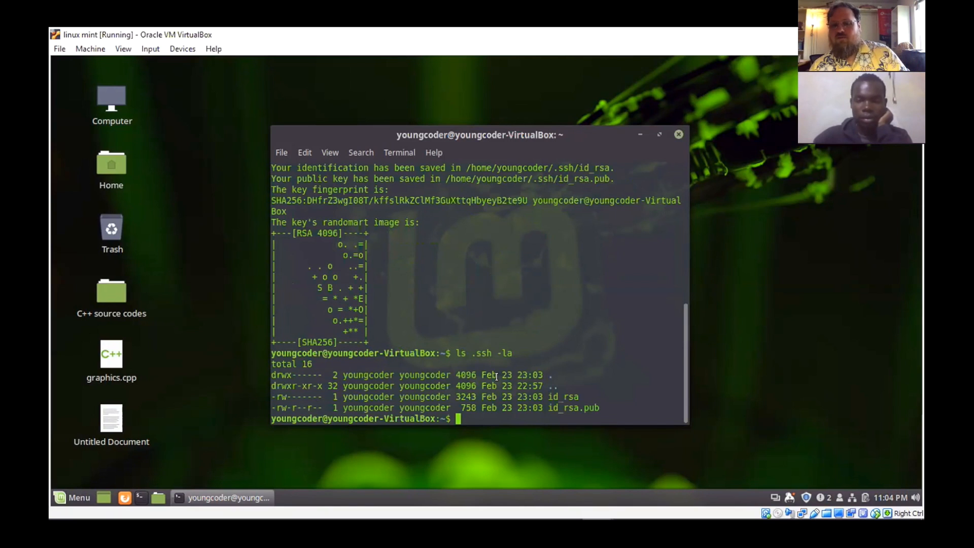
scroll(496, 377, up, 2)
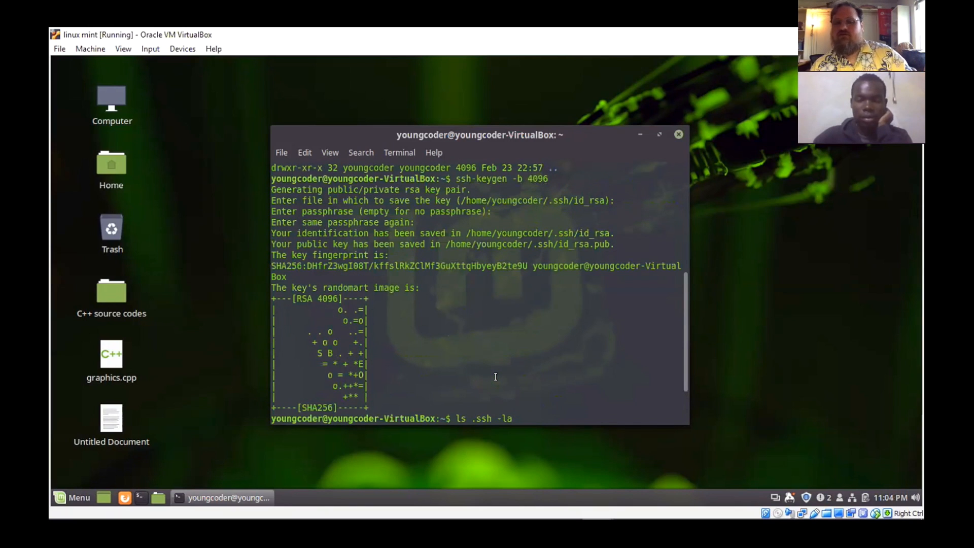
scroll(496, 376, down, 2)
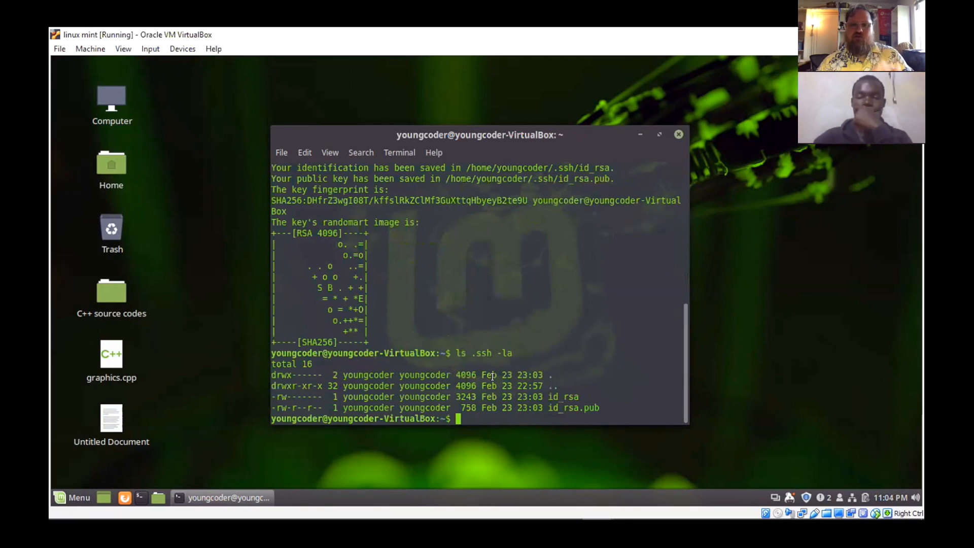
scroll(492, 376, up, 3)
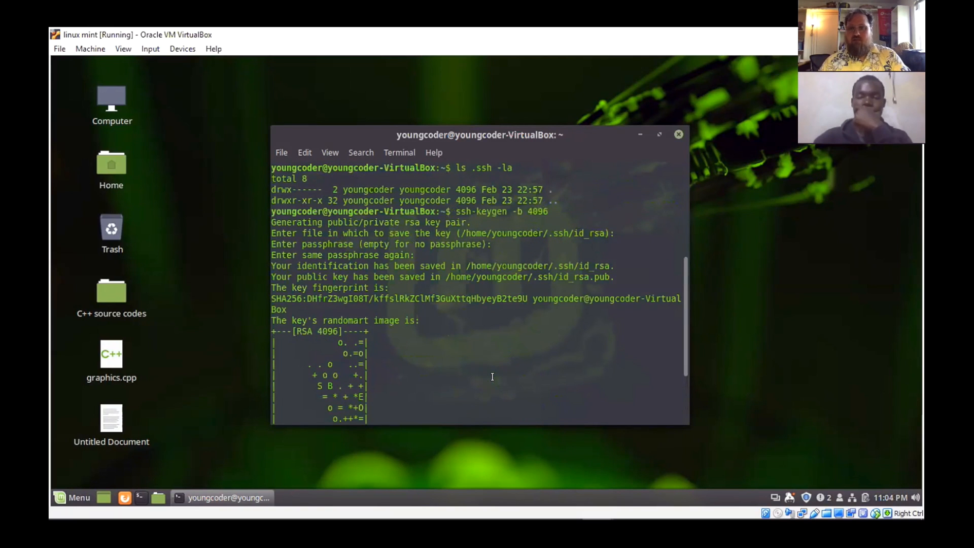
scroll(492, 376, down, 3)
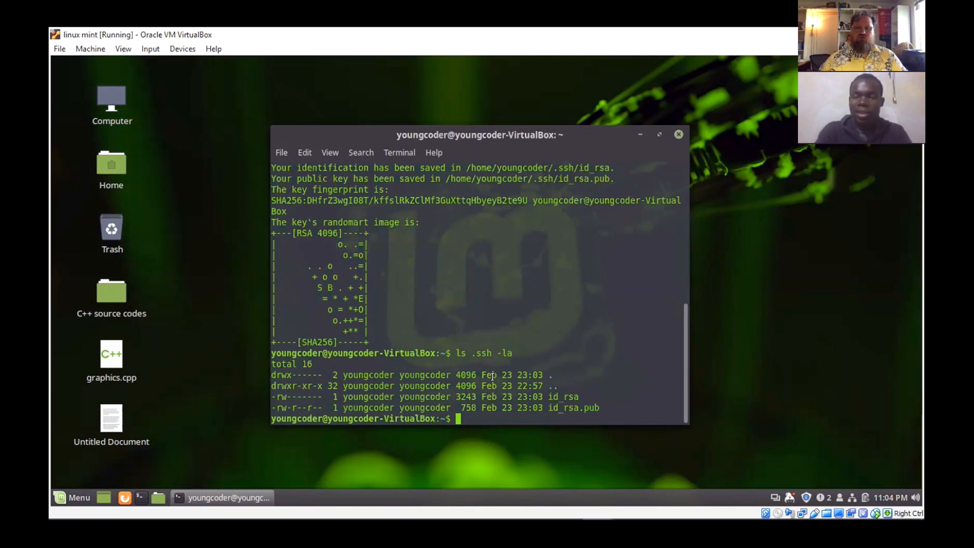
- Display the public key's contents with cat .ssh/id_rsa.pub
text(cat)
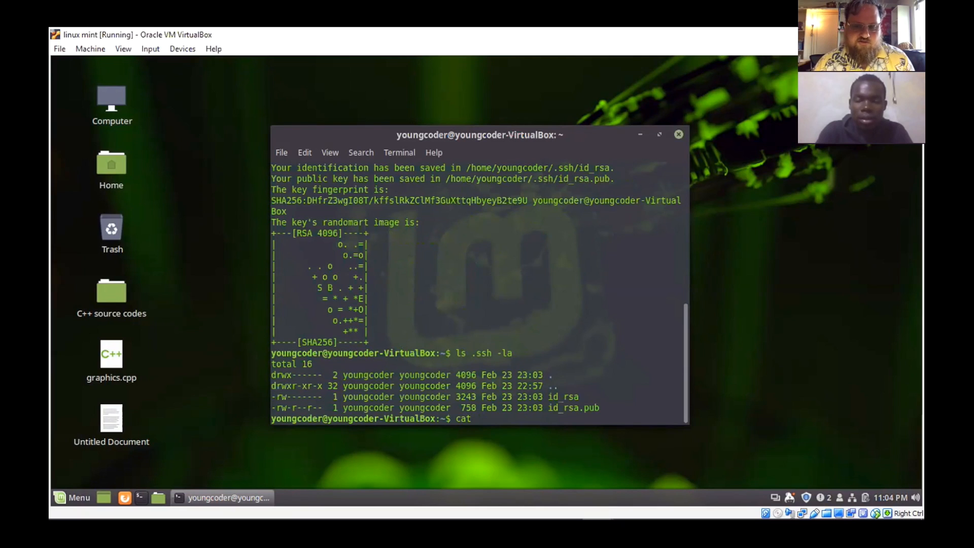
text(id)
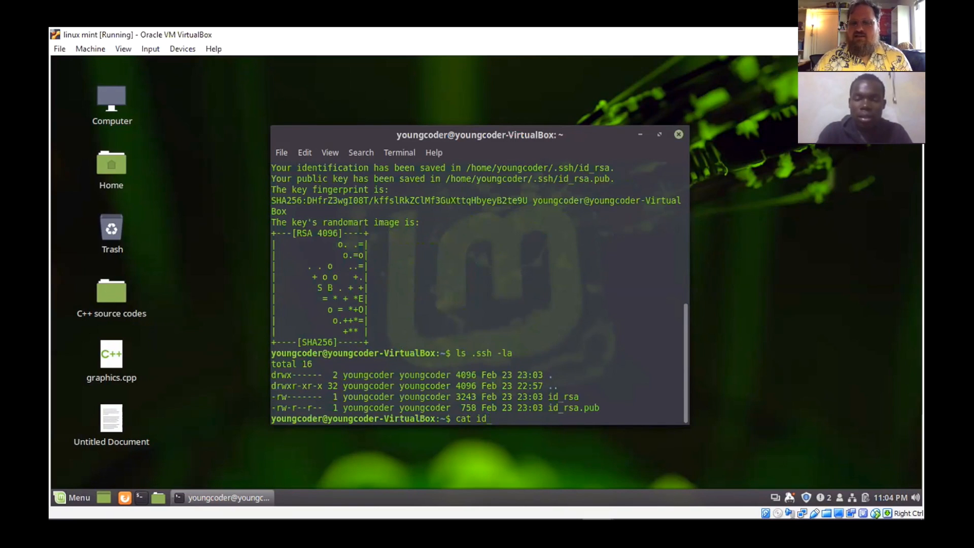
key(BackSpace)
key(BackSpace)
text(.ssh/id)
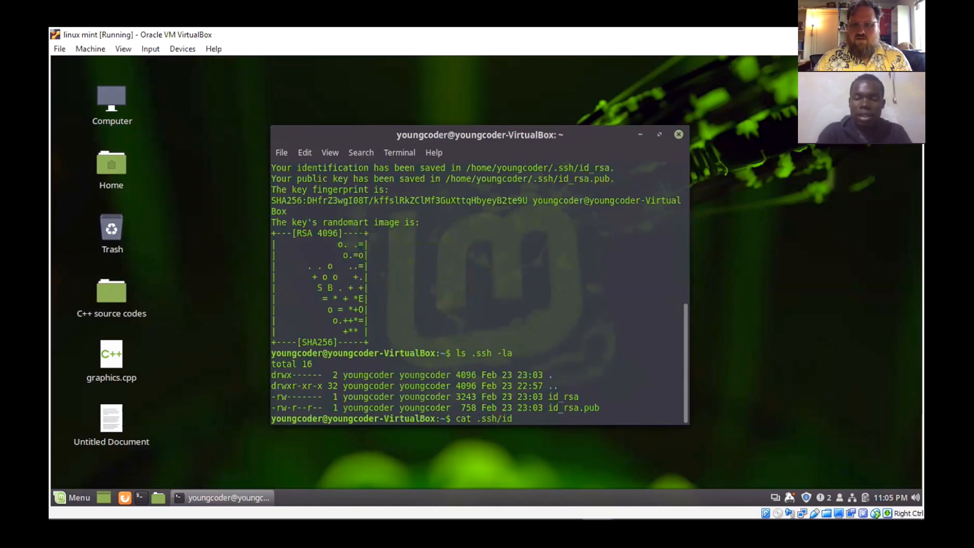
key(Tab)
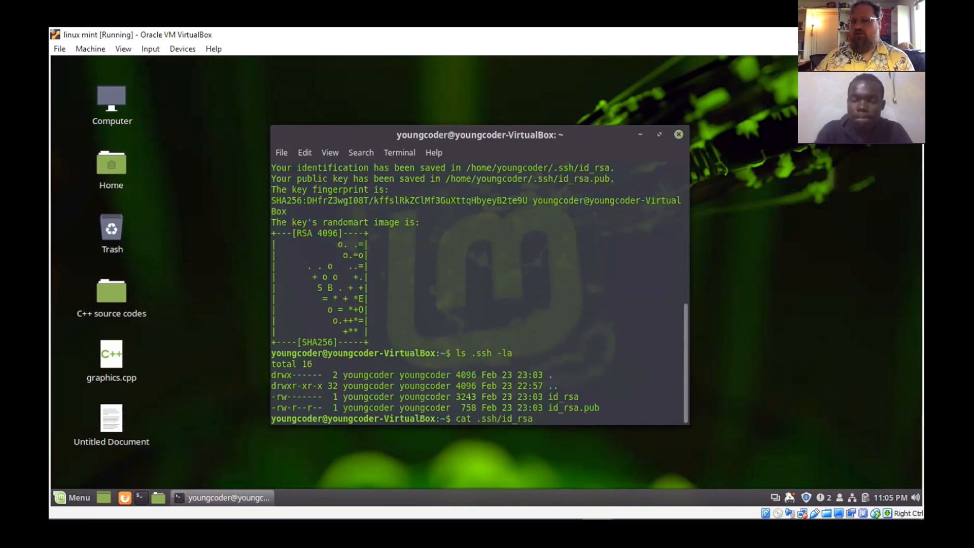
text(.)
key(Tab)
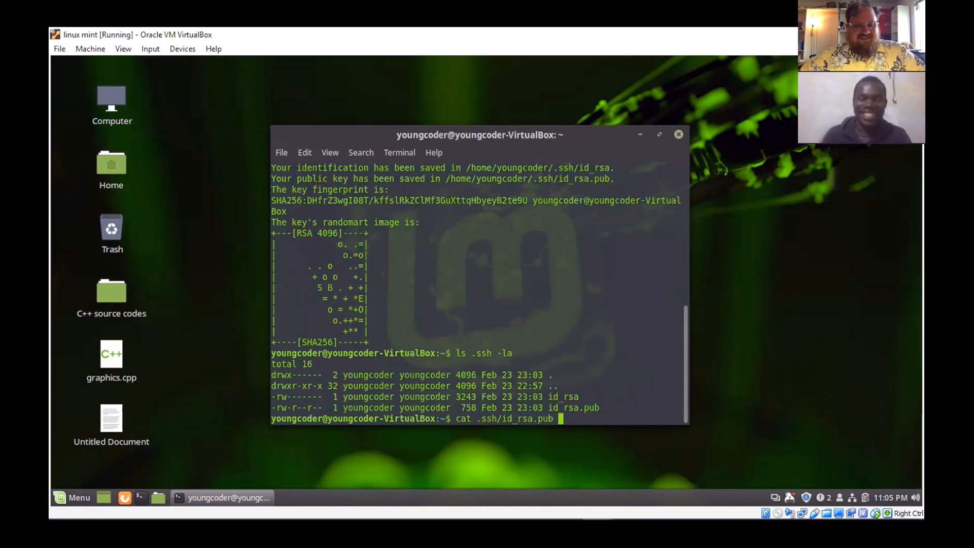
key(Return)
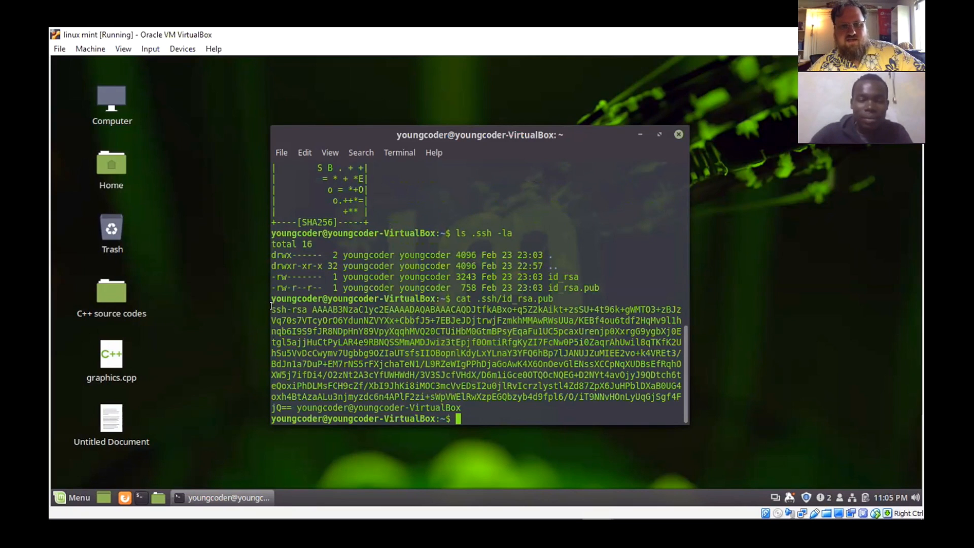
- Select the public key's text printed by cat in the Linux Mint terminal
drag(274, 309, 681, 364)
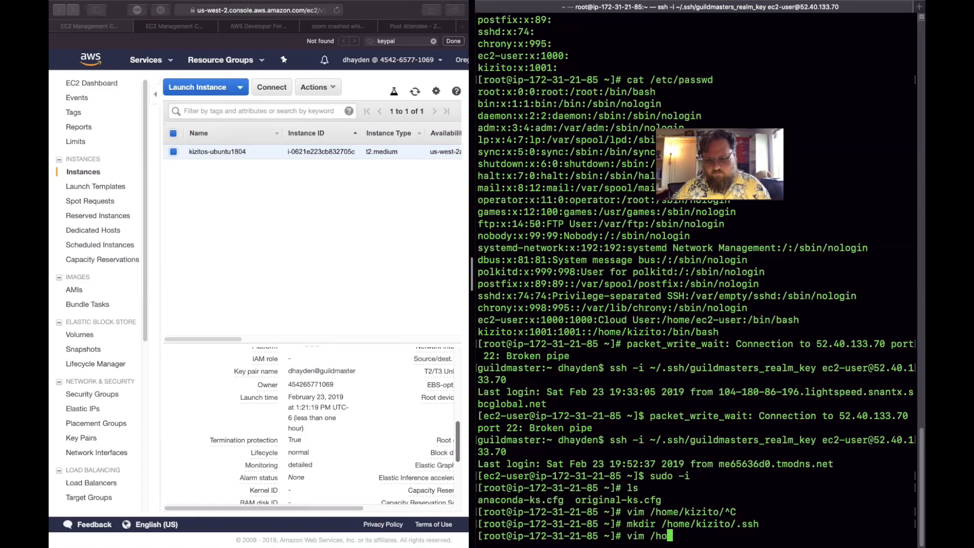
- In the EC2 instance's root shell, try to open /home/kizito/.ssh/authorized_keys with vim
text(me/kizito/)
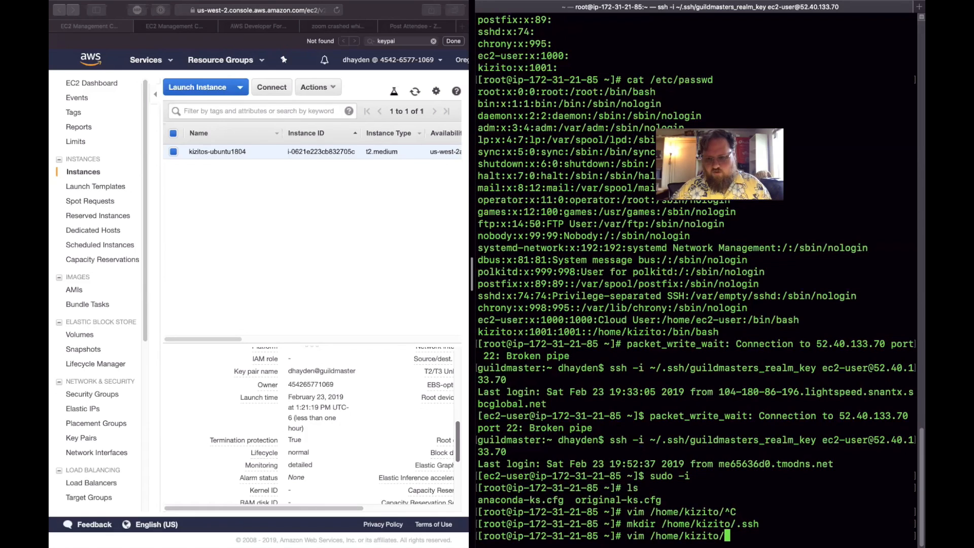
text(.ssh)
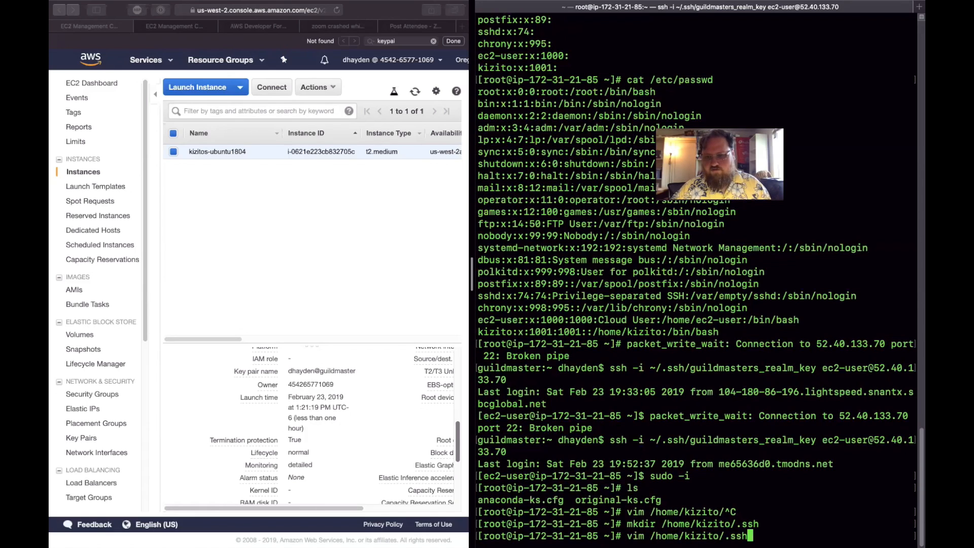
text(/auth)
text(oriz)
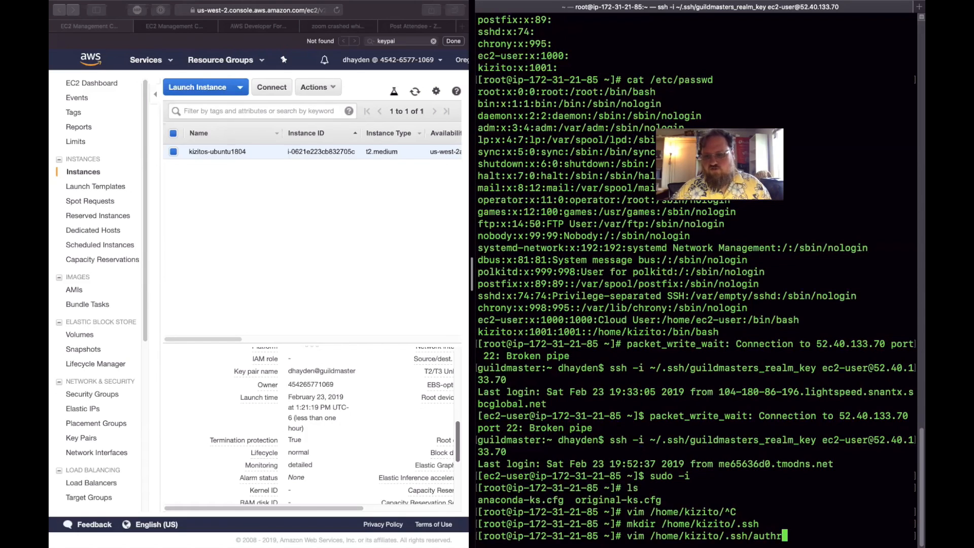
text(ed_keys)
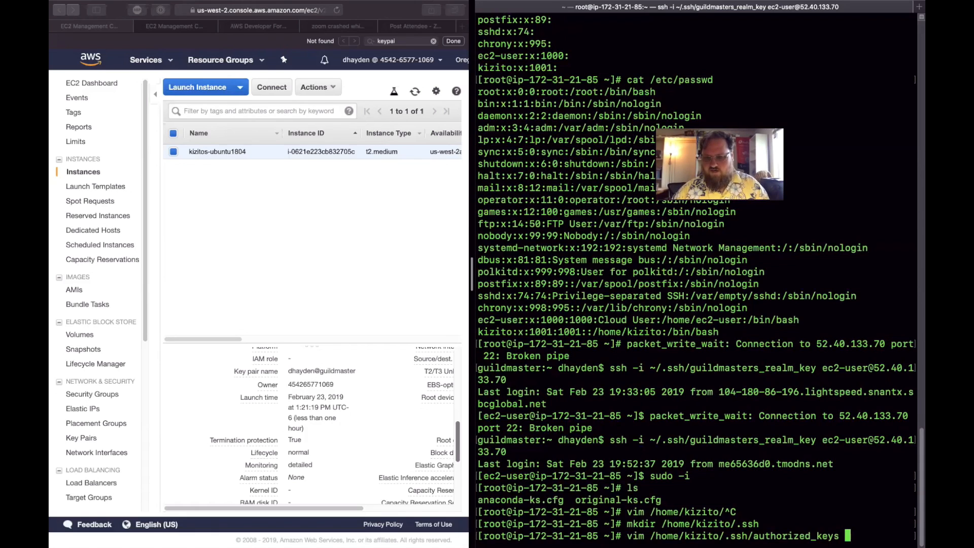
key(BackSpace)
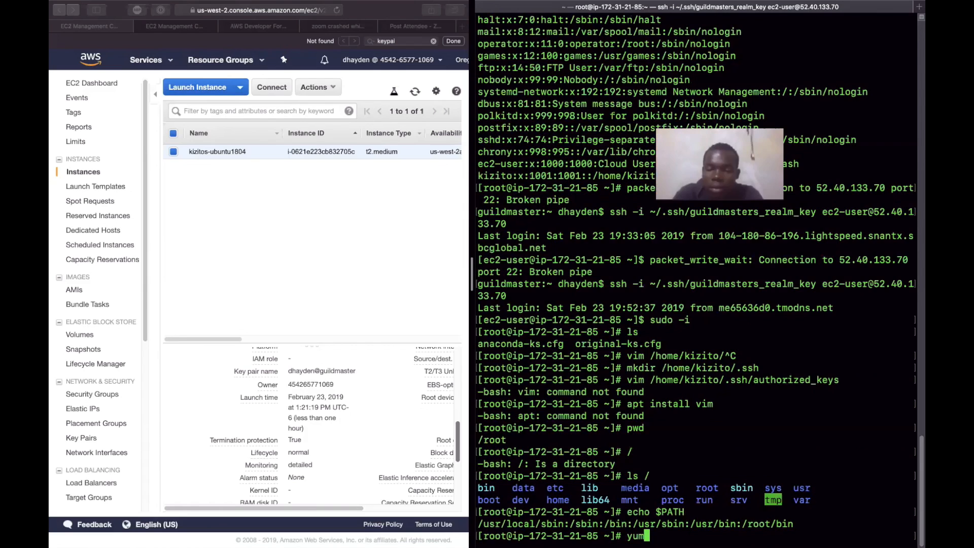
- List the available shell commands whose names begin with yum
key(Tab)
key(Tab)
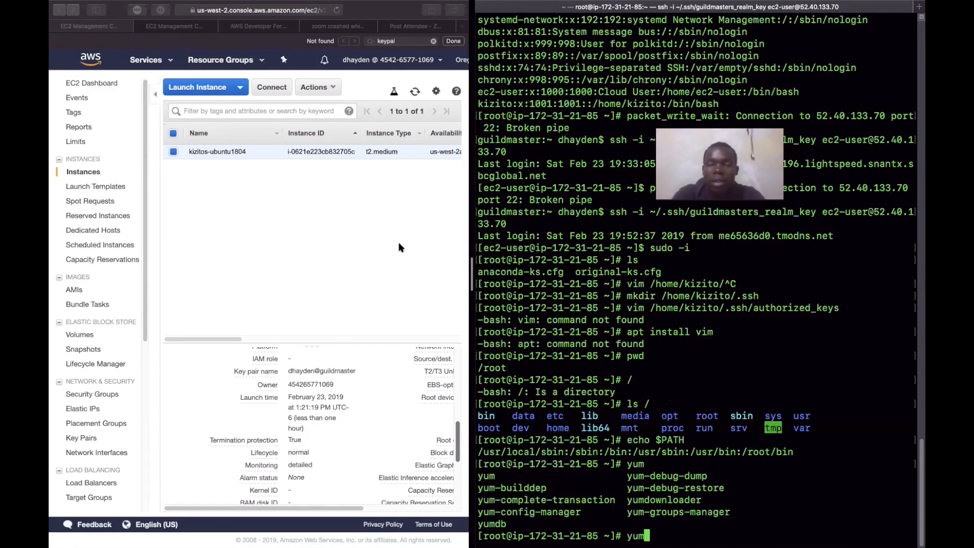
- Examine the instance's AMI ID and other description details in the EC2 console to identify its operating system
click(338, 426)
scroll(338, 426, up, 5)
scroll(338, 425, up, 3)
scroll(338, 425, down, 4)
scroll(337, 425, down, 3)
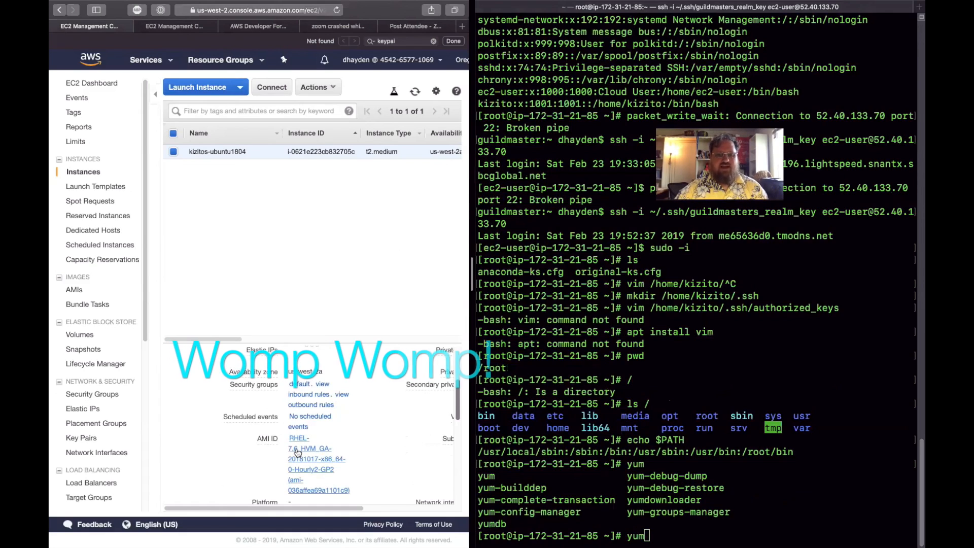
scroll(298, 451, down, 2)
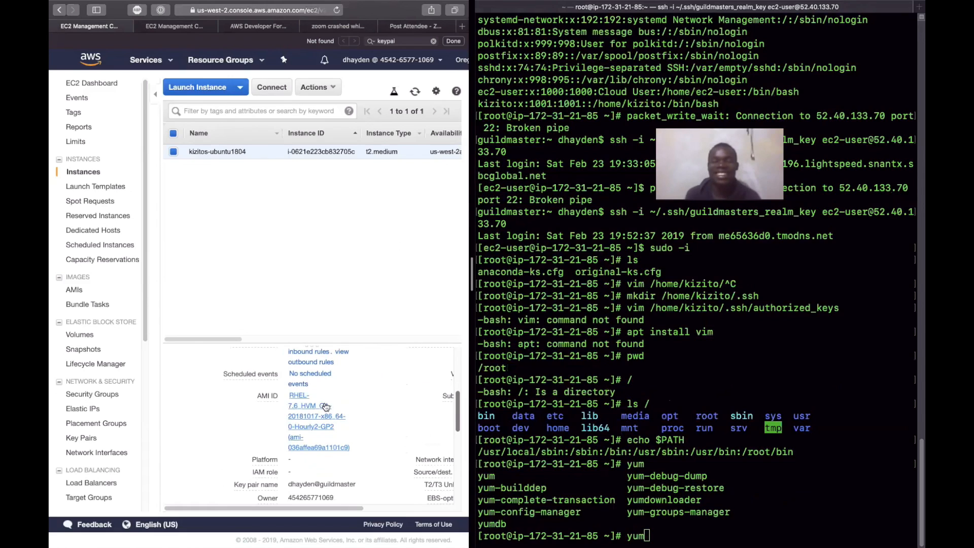
scroll(315, 406, right, 5)
scroll(324, 400, left, 5)
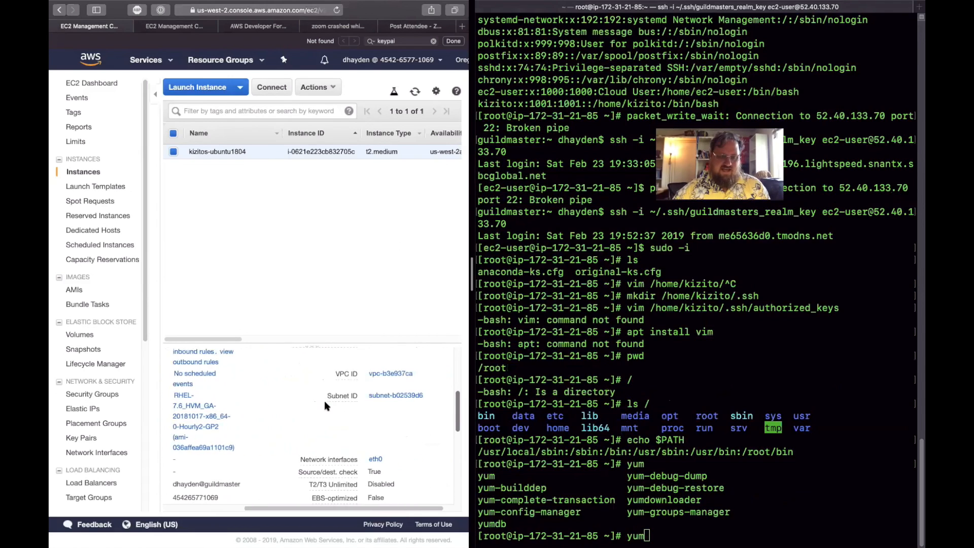
scroll(305, 411, down, 8)
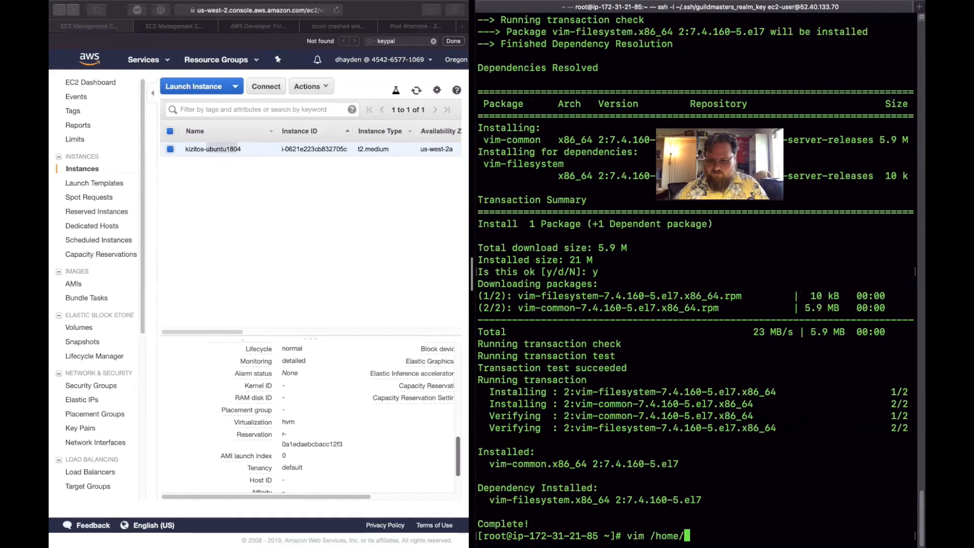
- In the root shell, start another vim command for a hidden path under /home/kizito/
key(Tab)
key(Tab)
text(ki)
key(Tab)
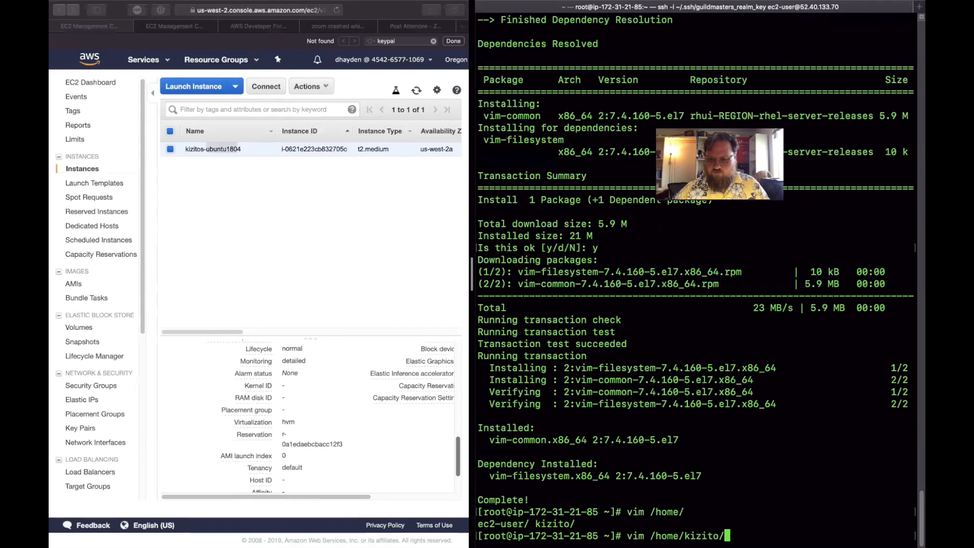
text(.)
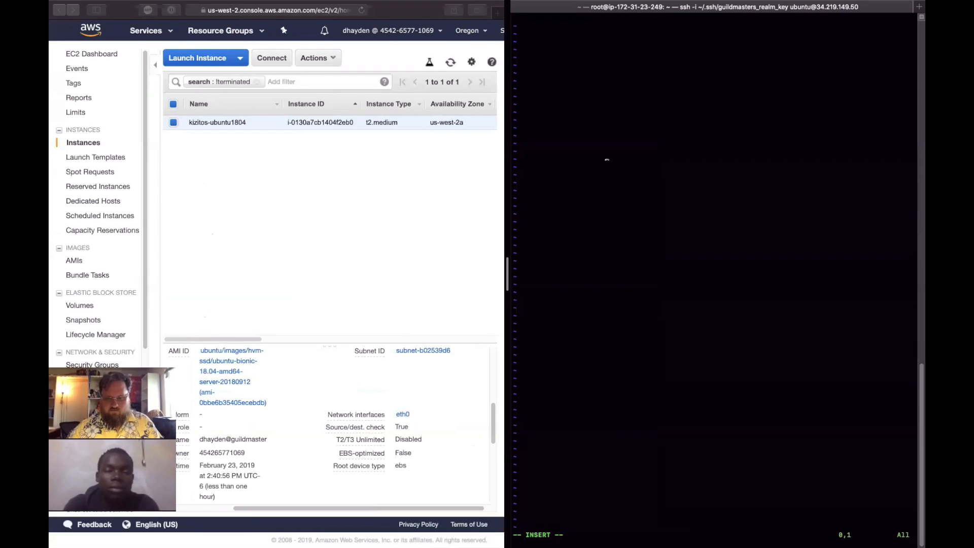
- Paste the public key into the authorized_keys file on the Ubuntu instance, save it and quit vim
key(super+v)
key(Escape)
text(:wq)
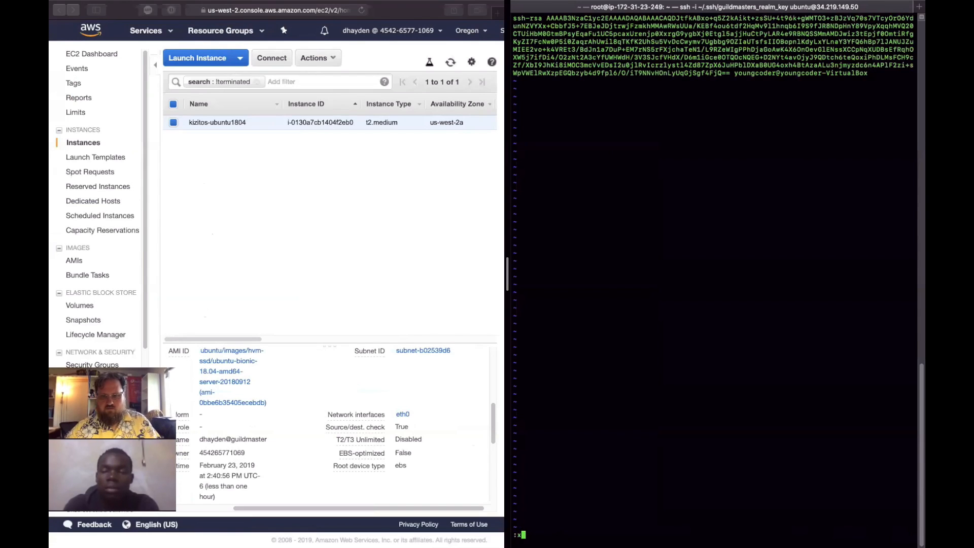
key(Return)
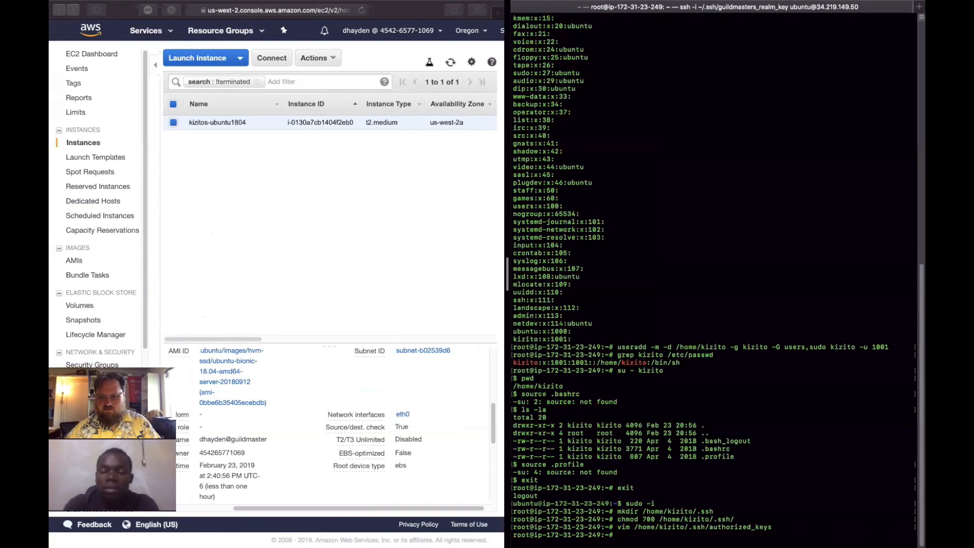
- Change the owner and group of /home/kizito/.ssh to 1001:1001 with chown
text(chow)
text(n kiz)
key(BackSpace)
key(BackSpace)
key(BackSpace)
text(1001:1001 )
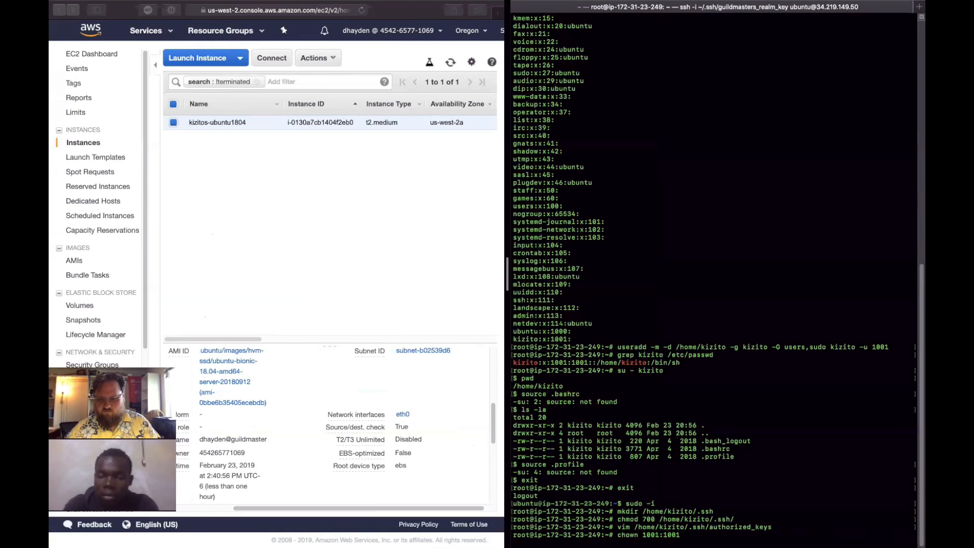
text(/ho)
key(Tab)
text(ki)
key(Tab)
text(.)
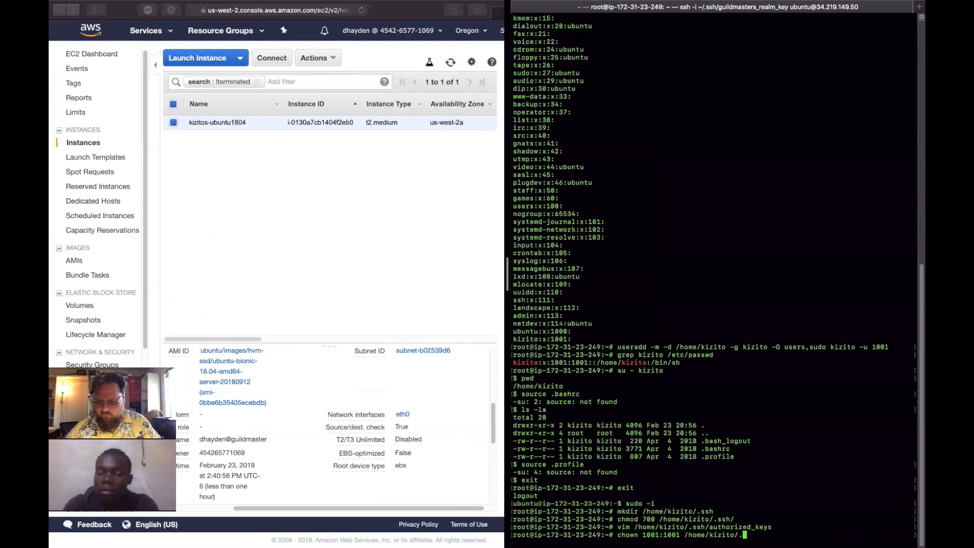
text(ssh)
key(Return)
- Apply the 1001:1001 ownership to /home/kizito/.ssh recursively with verbose output using chown -Rv, and exit the root shell
key(Up)
key(ctrl+a)
key(Right)
key(Right)
key(Right)
key(Right)
key(Right)
key(Right)
text(-Rv)
key(Return)
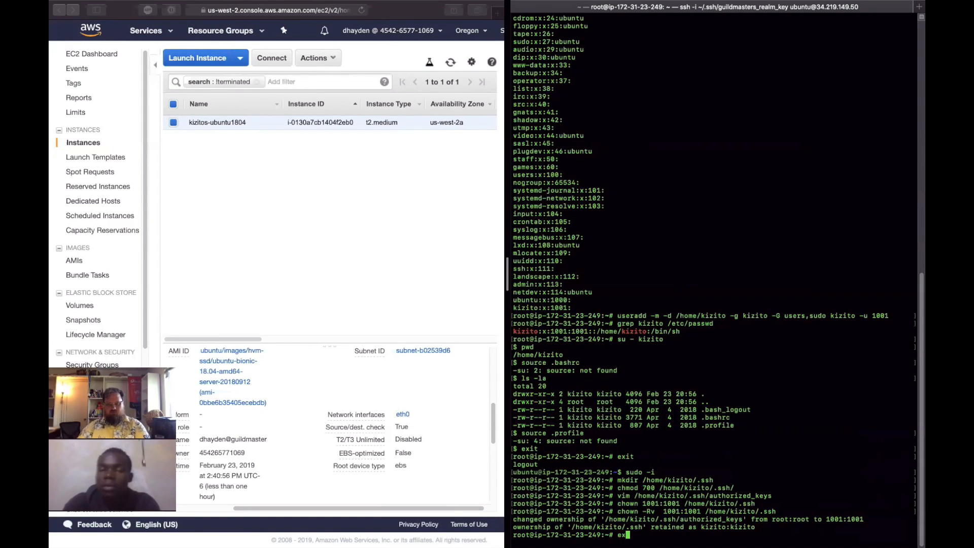
text(exit)
key(Return)
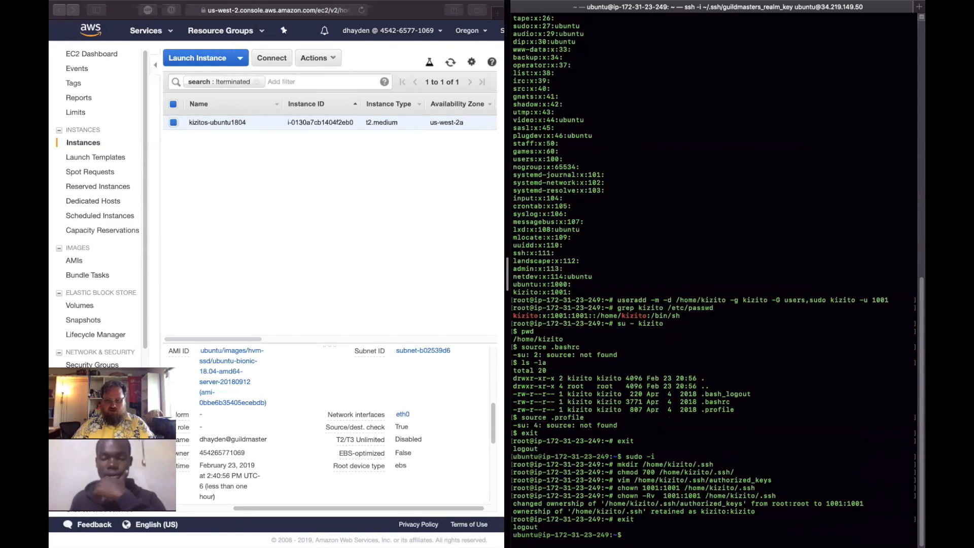
text(ssh kizito@)
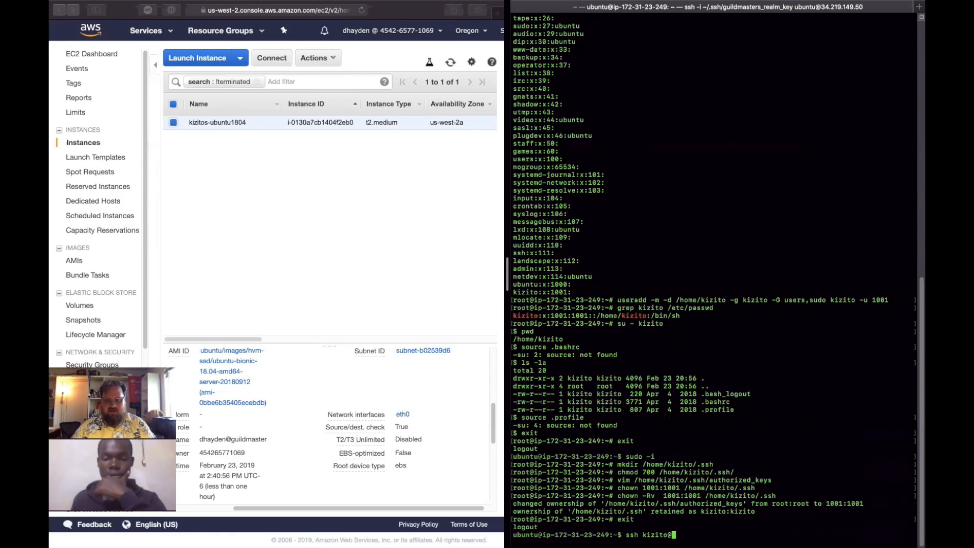
scroll(380, 409, up, 5)
scroll(380, 408, up, 3)
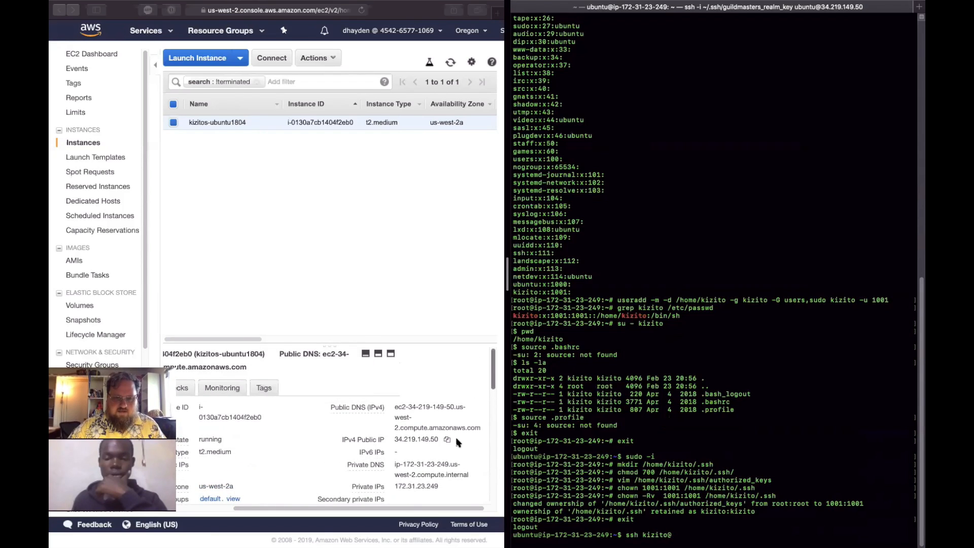
scroll(458, 443, down, 1)
click(448, 428)
click(449, 429)
right_click(761, 535)
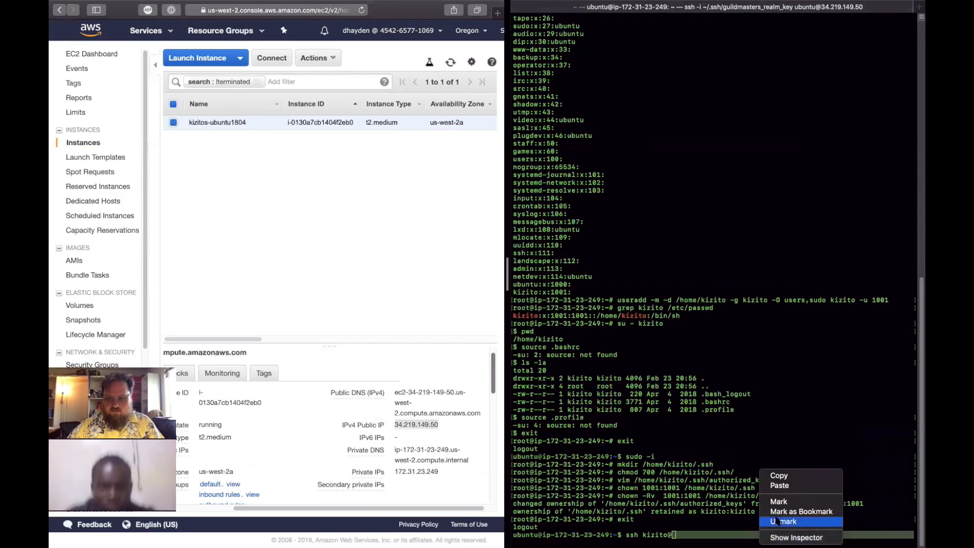
click(780, 486)
click(780, 485)
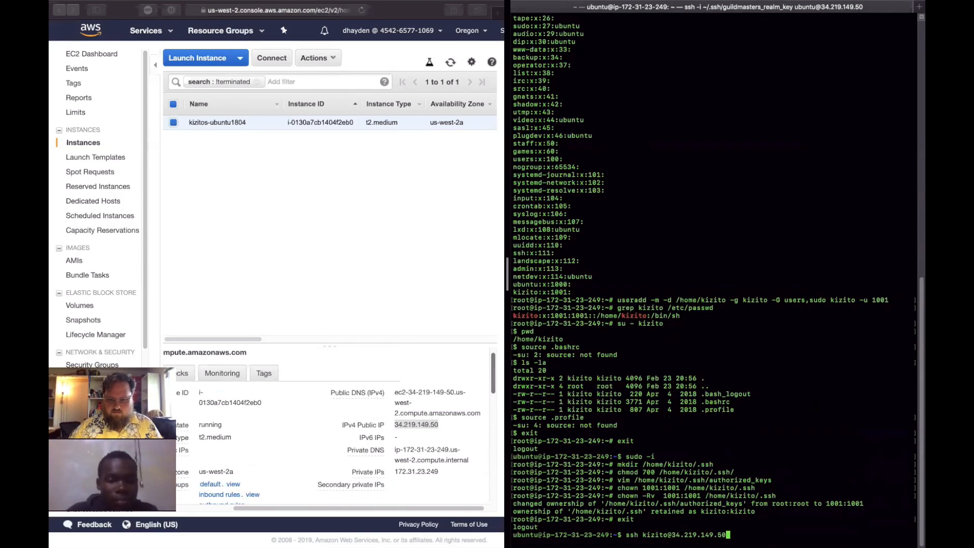
- Enlarge the terminal's font by several sizes to make the ssh command easier to read
key(super+equal)
key(super+equal)
key(super+equal)
key(super+equal)
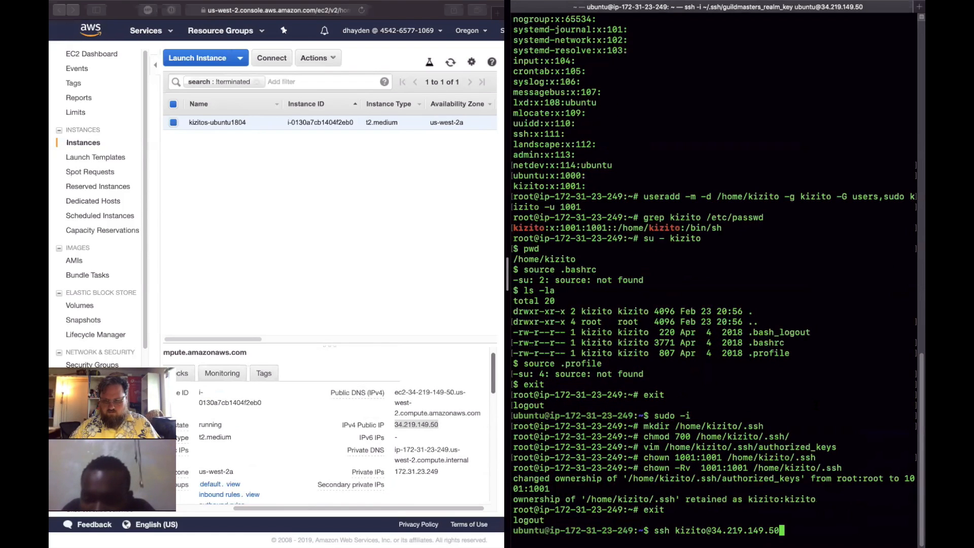
key(super+equal)
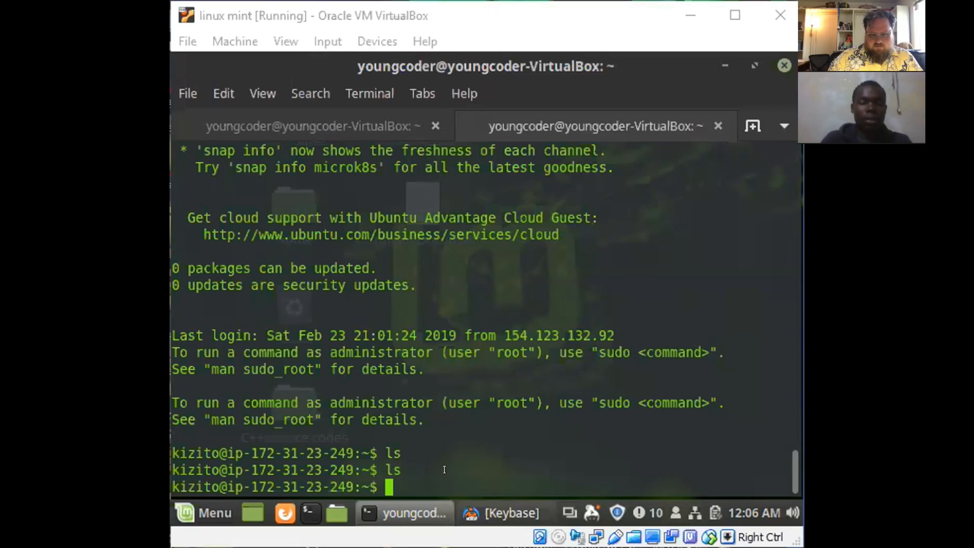
- Test sudo access in the Linux Mint SSH session by running sudo which which, and abort at the password prompt
double_click(466, 448)
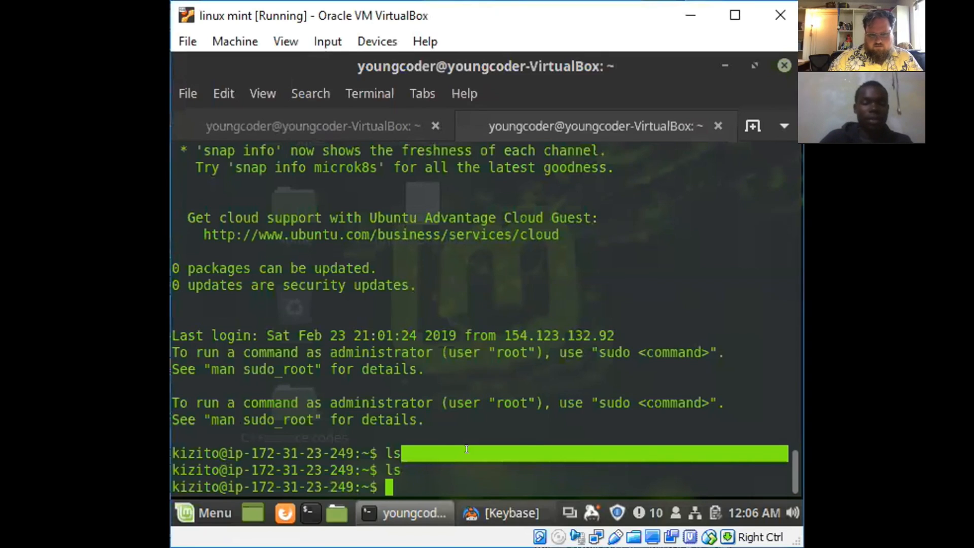
click(414, 480)
text(su)
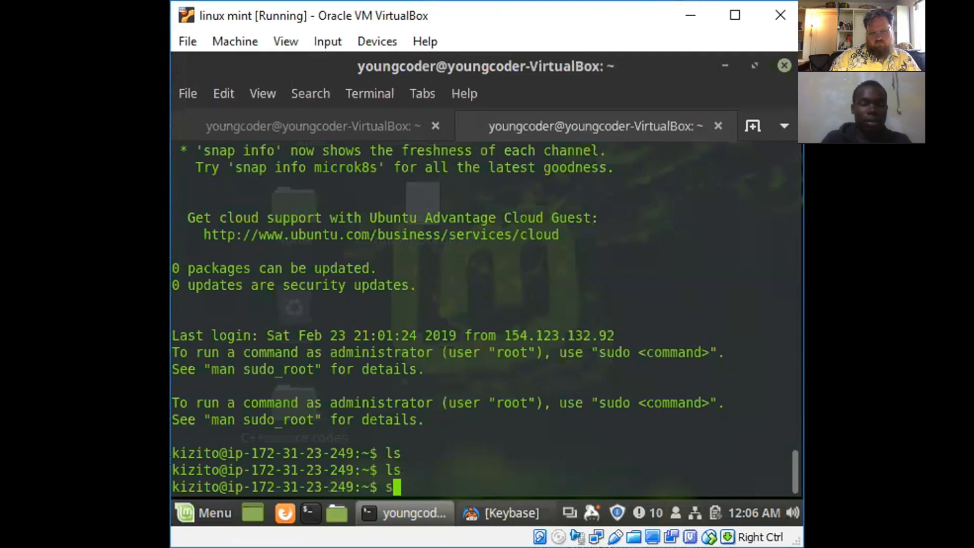
text(do which)
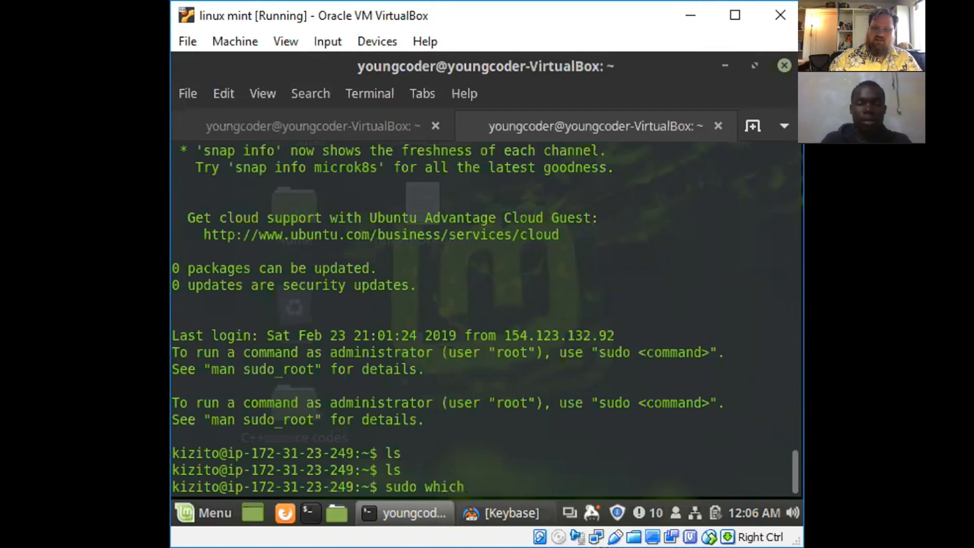
text( which)
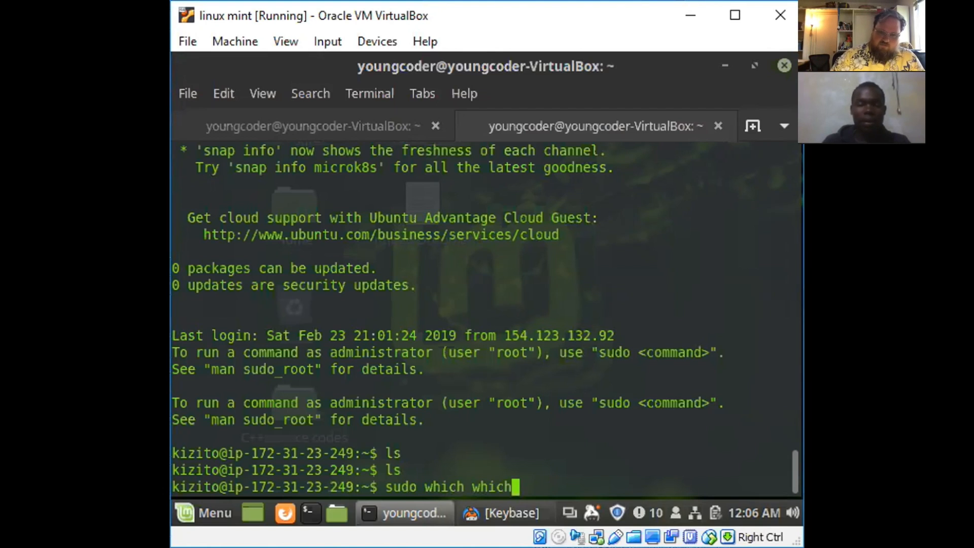
key(Return)
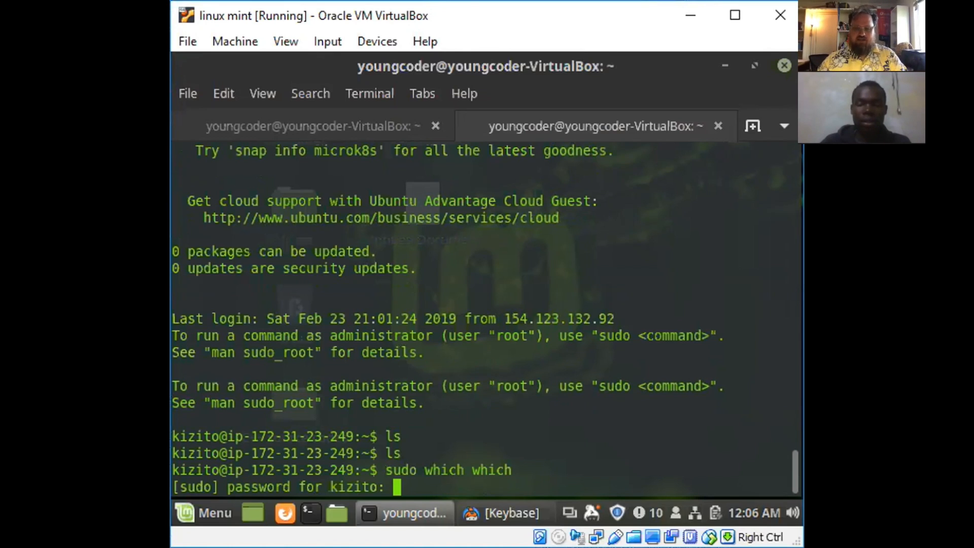
key(ctrl+c)
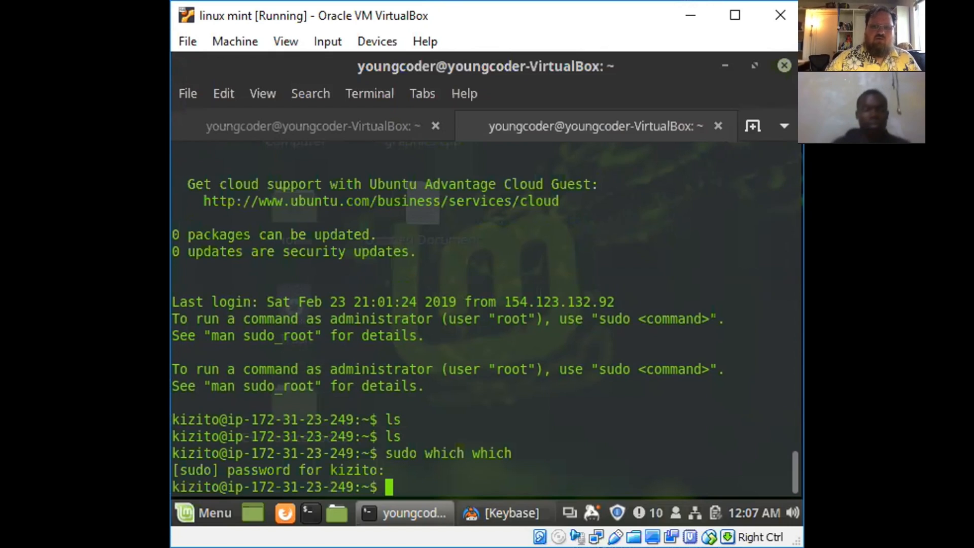
- Rerun sudo which which to retest sudo access, and list the home directory with ls
key(Up)
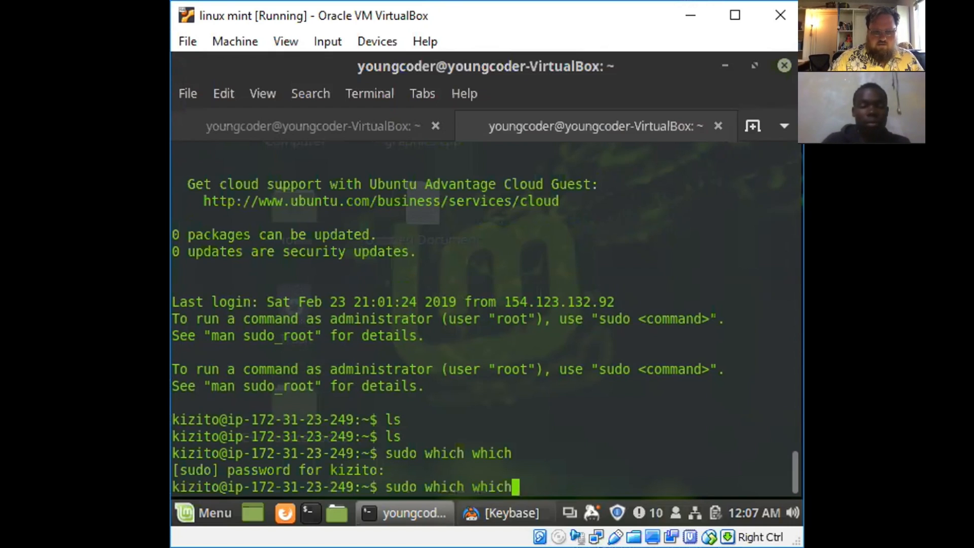
key(Return)
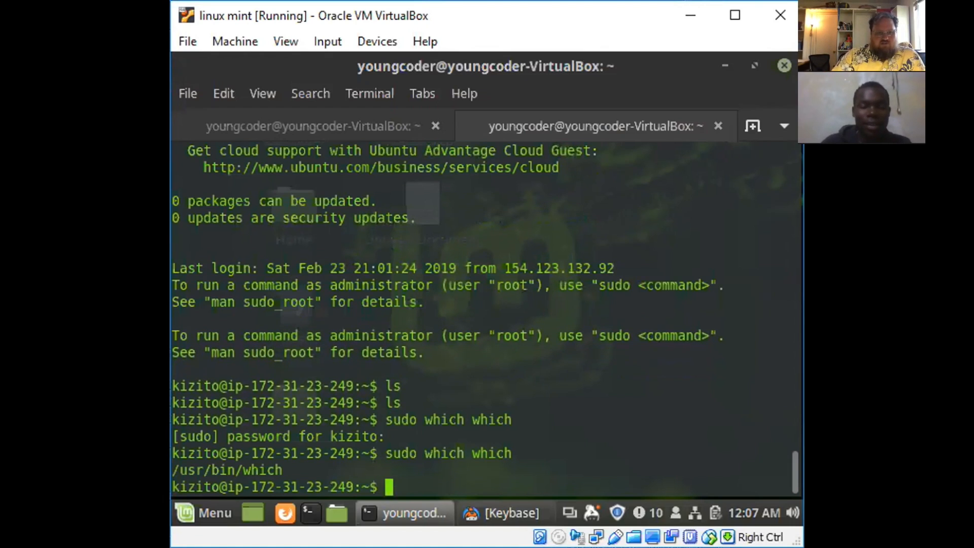
text(ls)
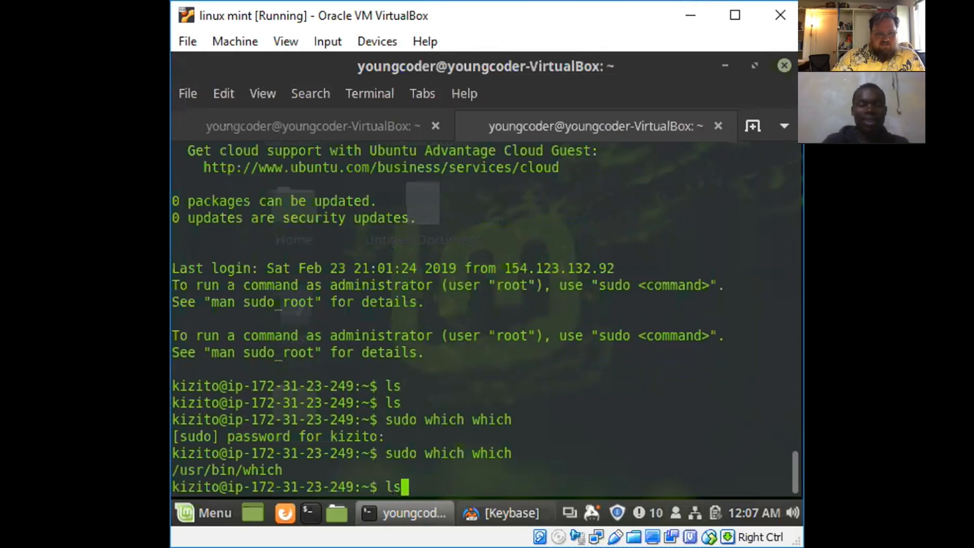
key(Return)
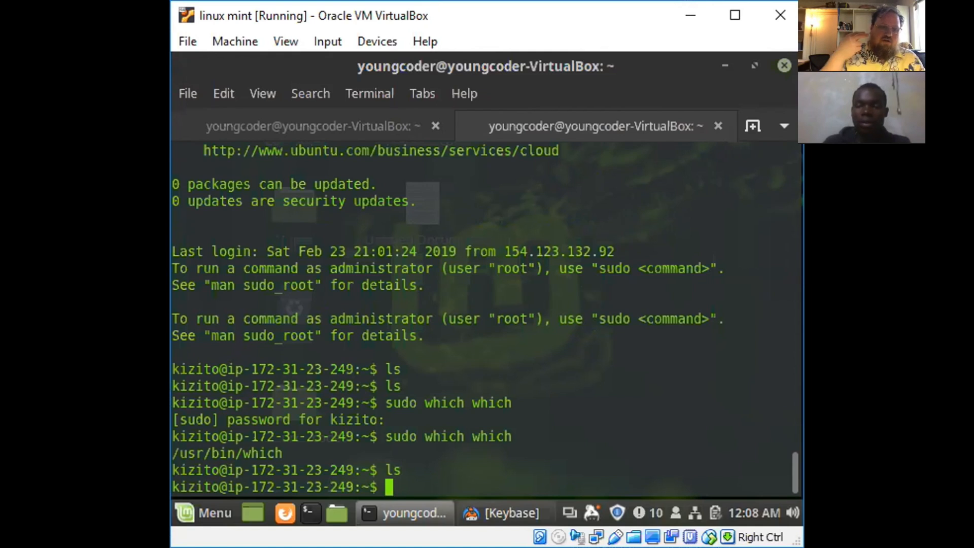
- Launch vim without a file in the SSH session and quit it
text(vim)
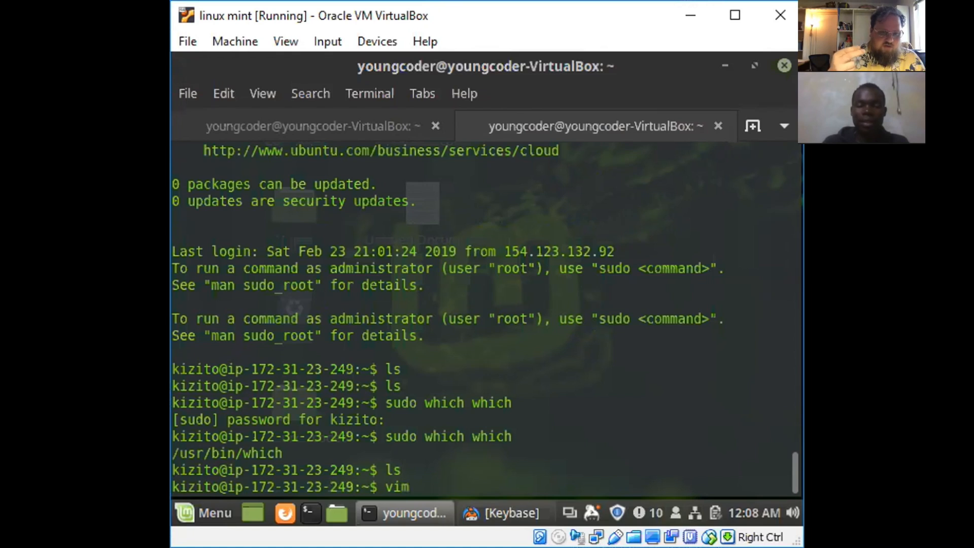
key(Return)
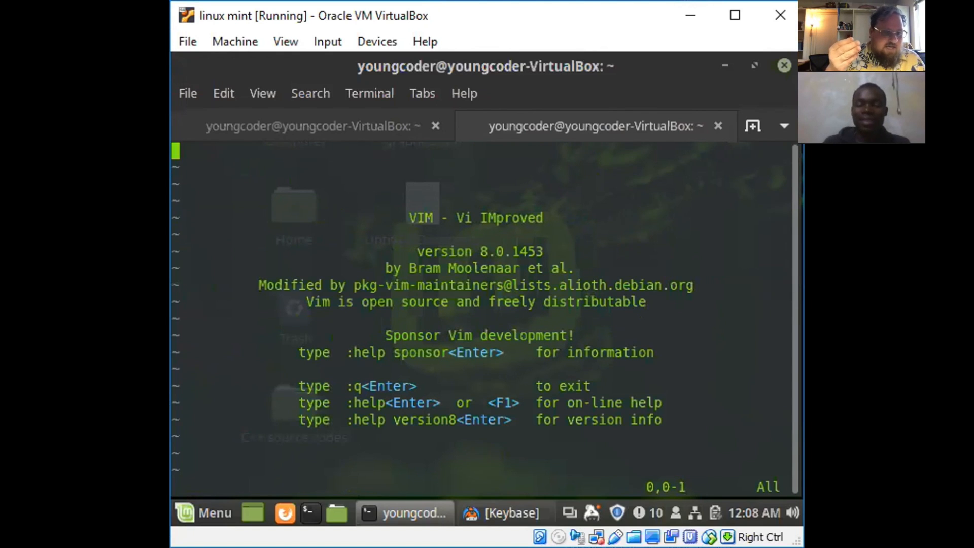
text(:)
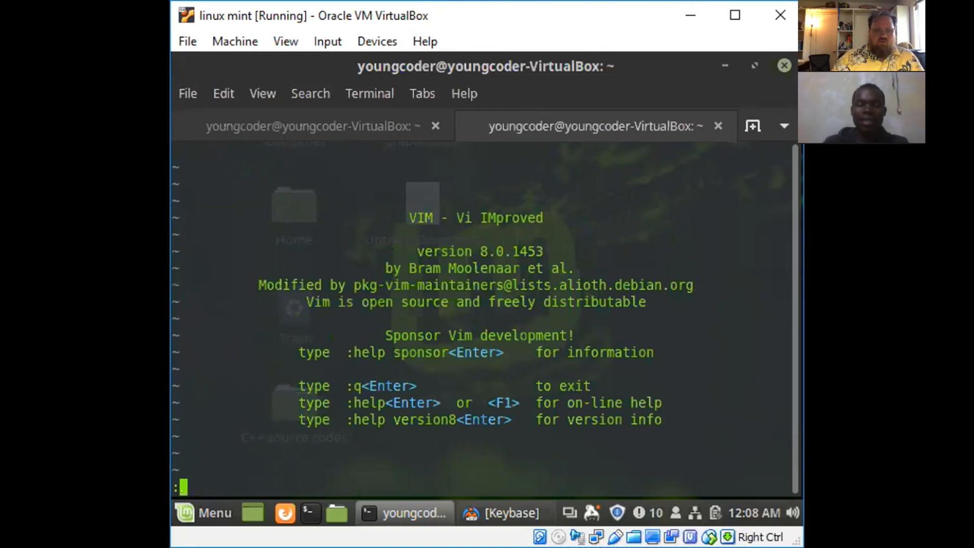
text(q)
key(Return)
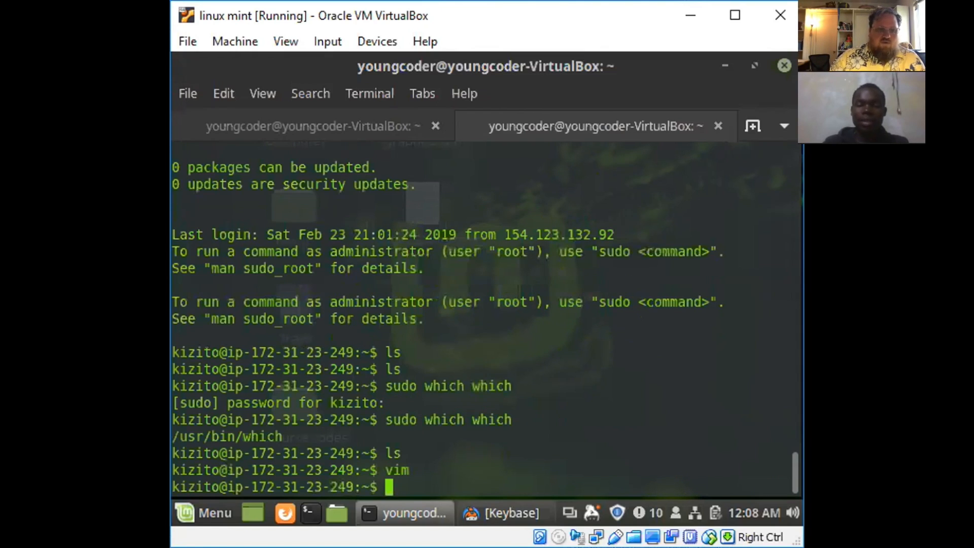